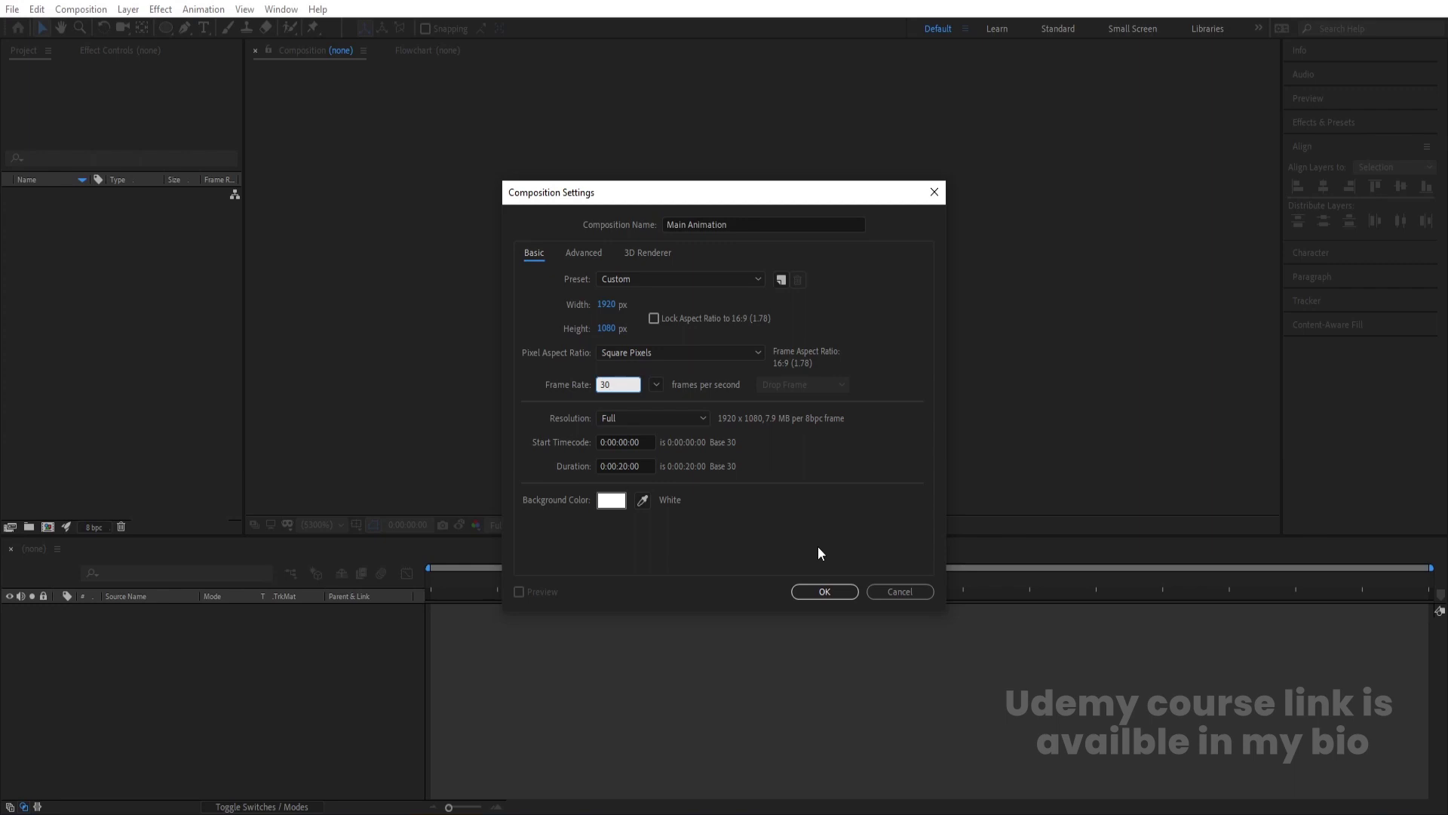
- Create the 1920 x 1080, 30 fps, 20-second Main Animation composition with a white background and show the Title/Action Safe guides
{"action": "left_click", "coordinate": [828, 591]}
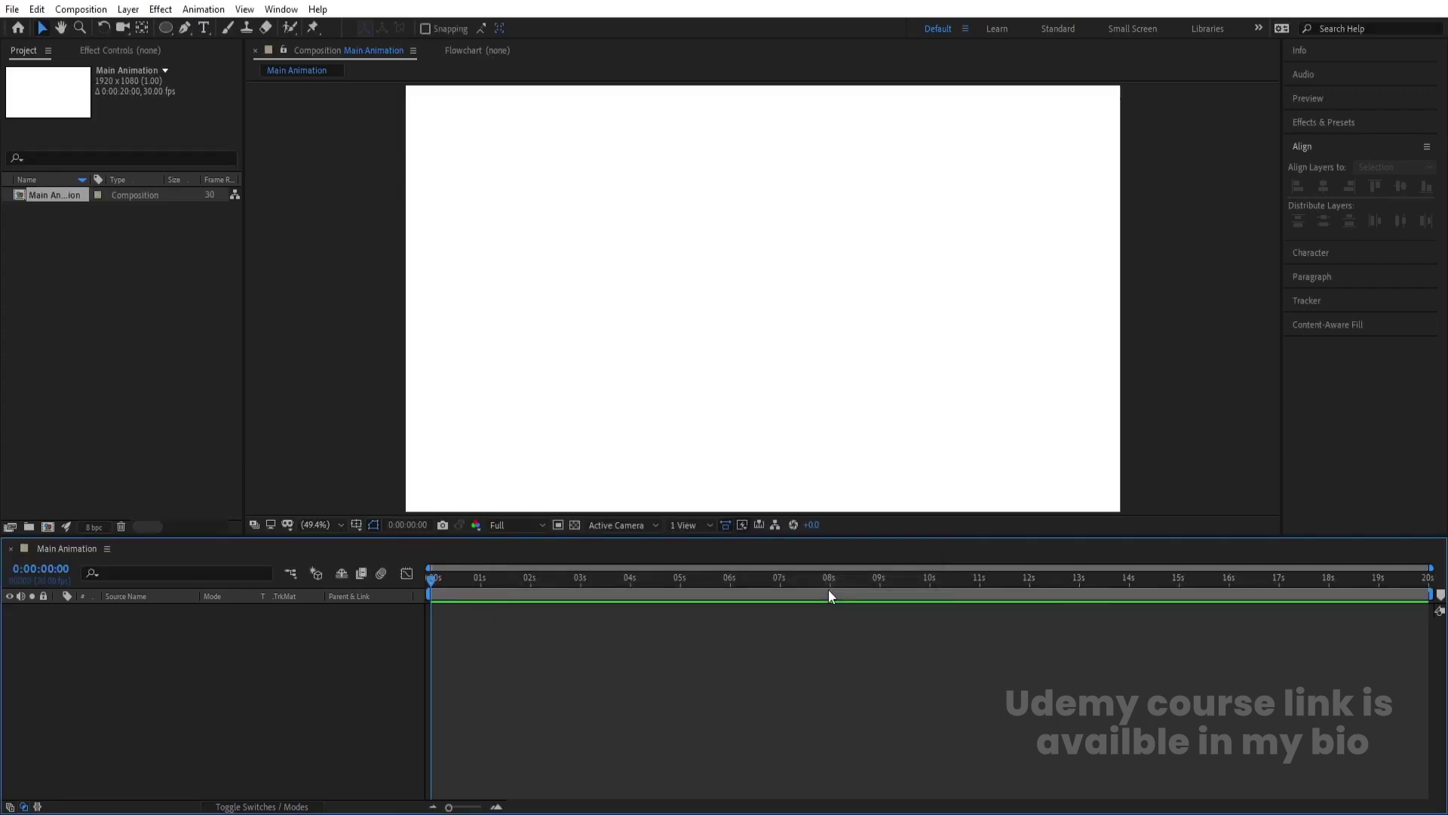
{"action": "left_click", "coordinate": [356, 525]}
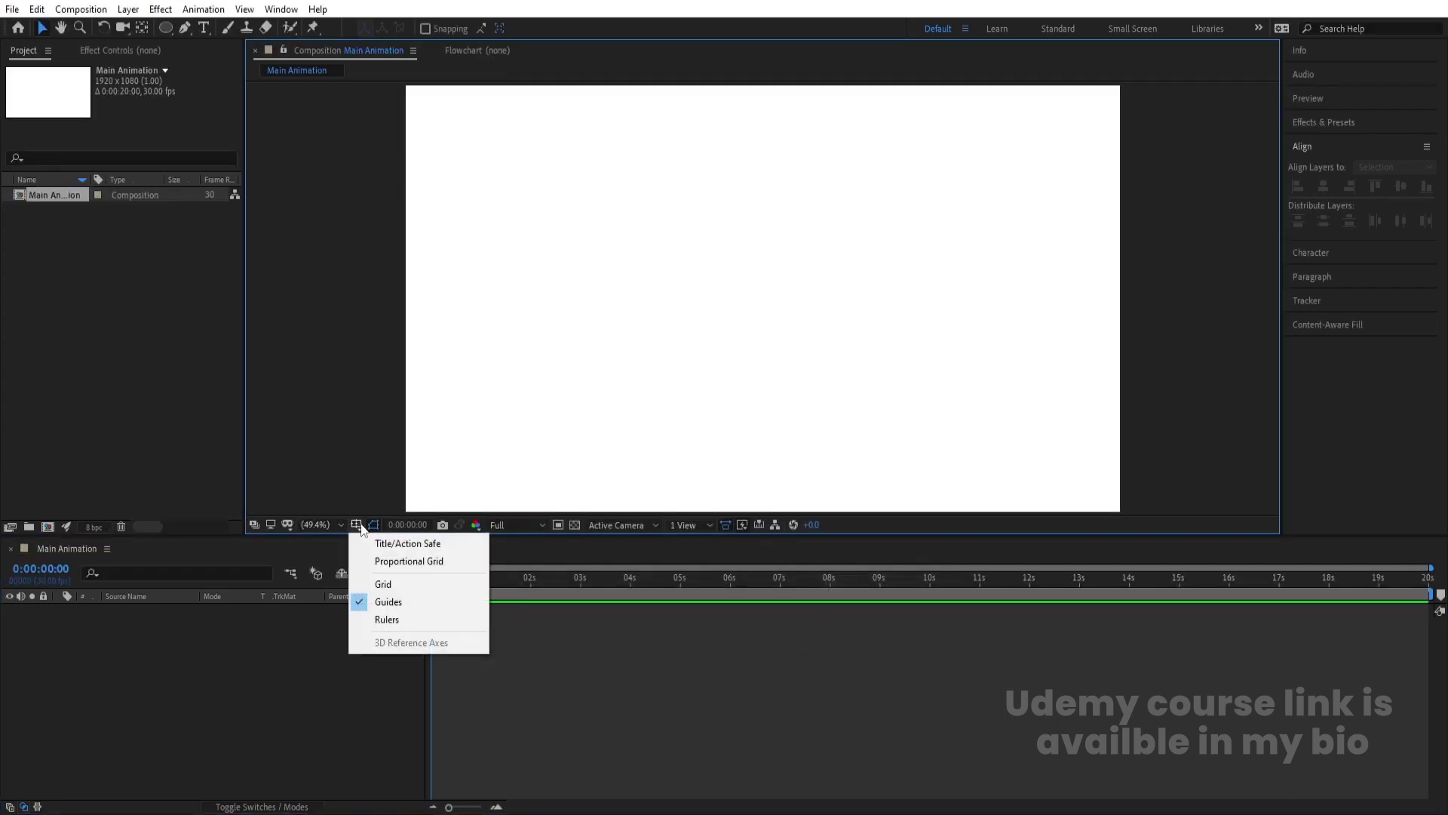
{"action": "left_click", "coordinate": [400, 543]}
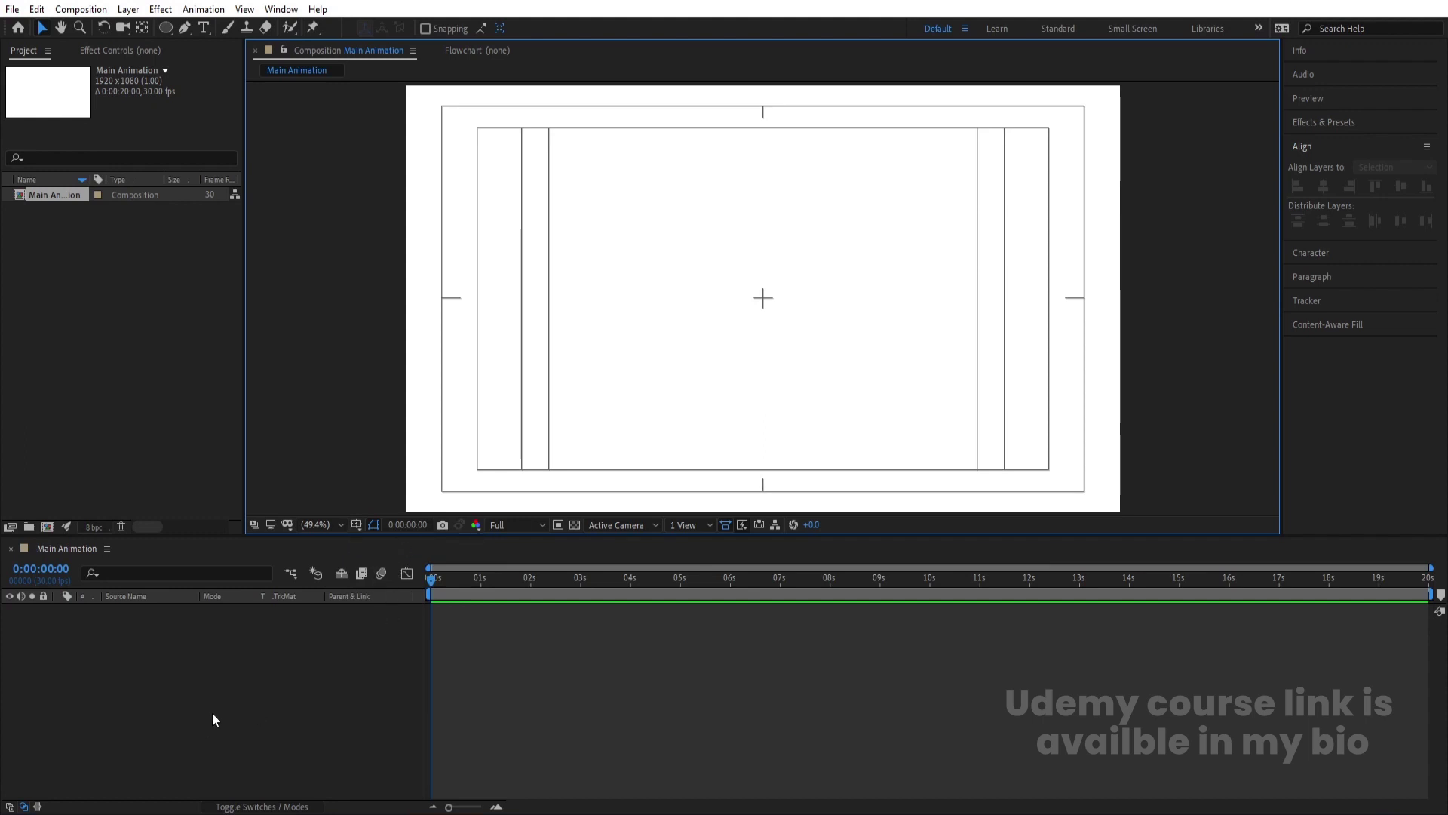
- Add a white solid layer at full composition size and lock it as the background
{"action": "key", "text": "ctrl+y"}
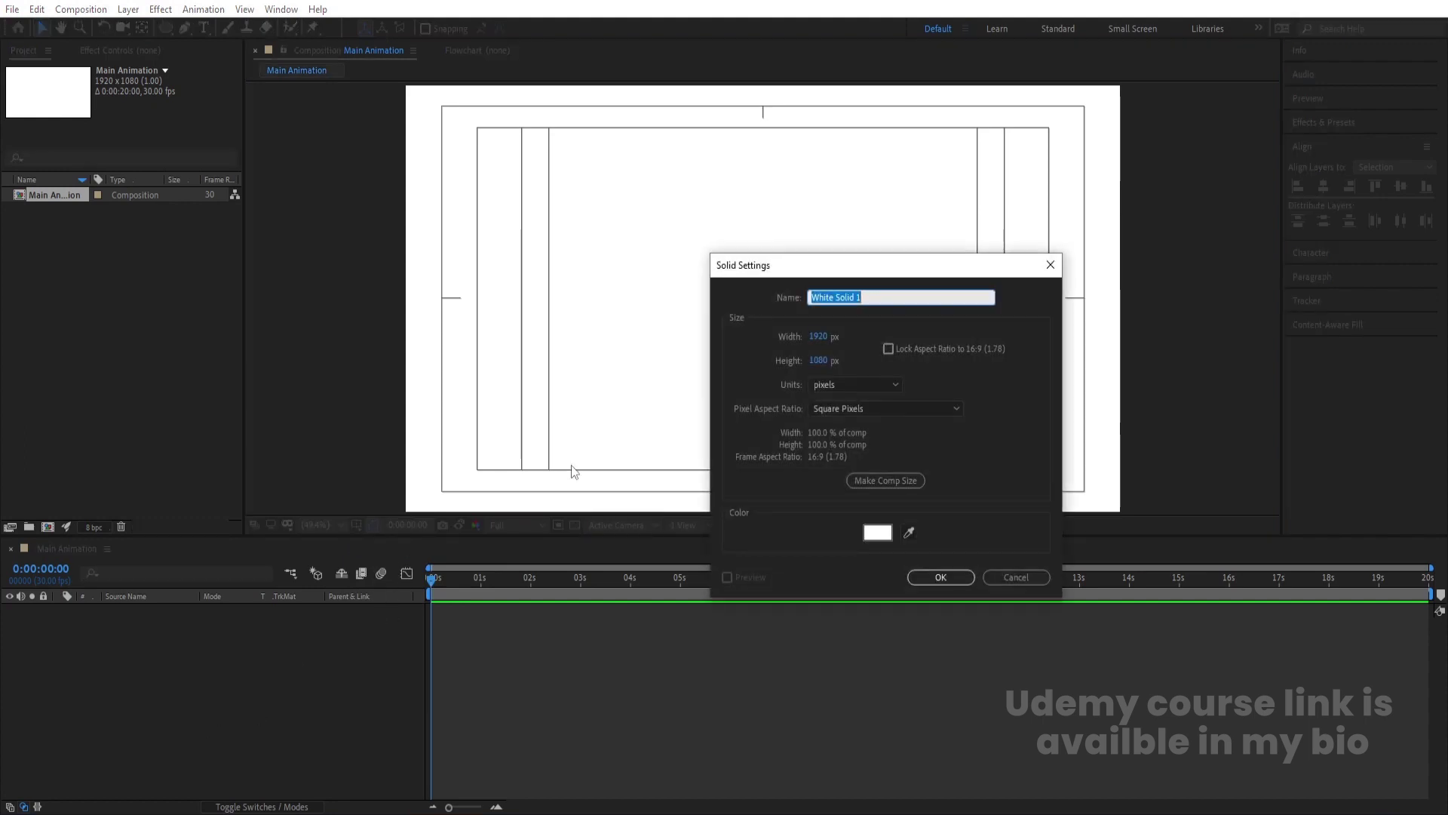
{"action": "key", "text": "Return"}
{"action": "left_click", "coordinate": [46, 626]}
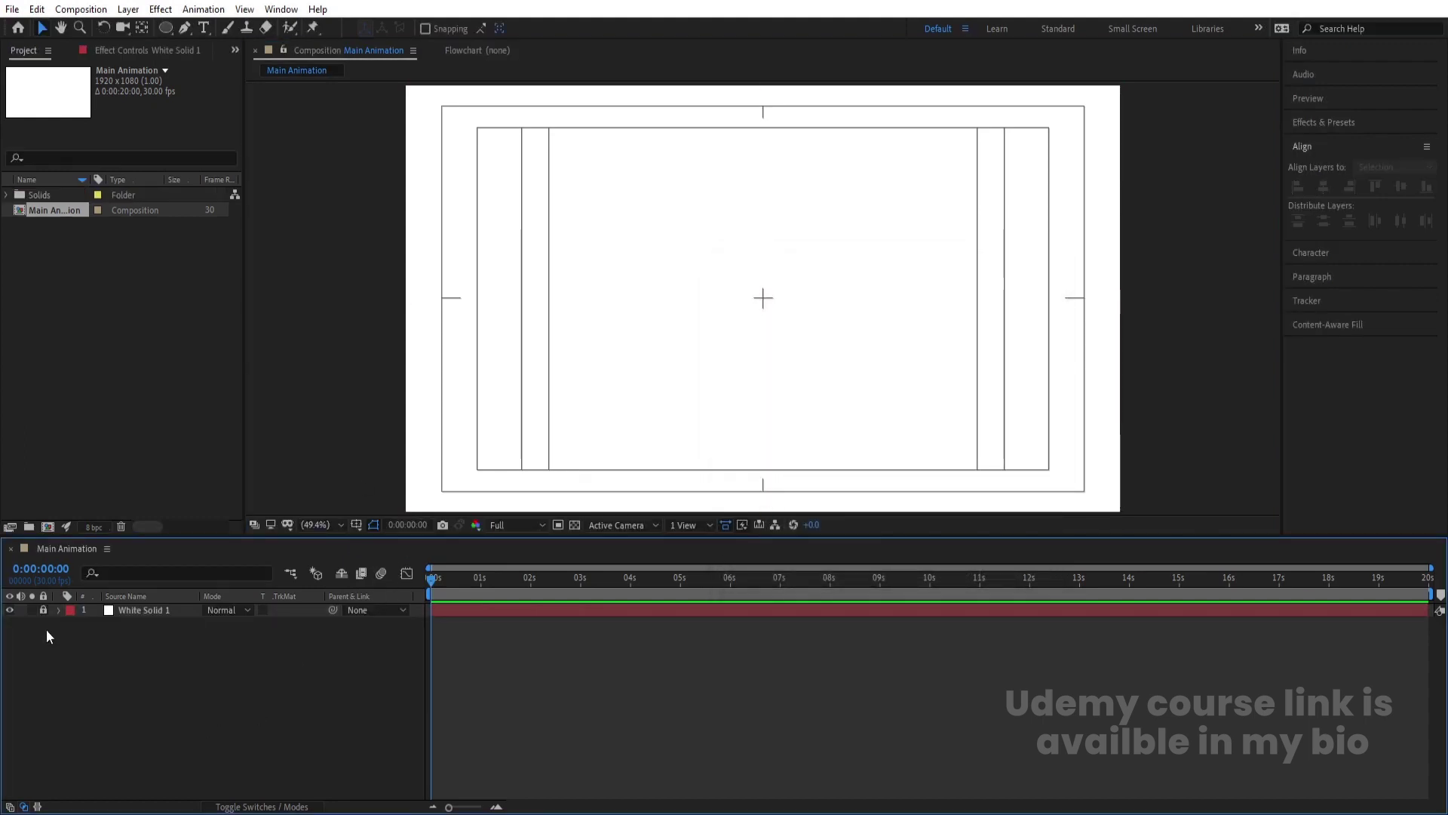
- Draw a large green ellipse in the upper-left area of the frame and centre its anchor point on the shape
{"action": "left_click", "coordinate": [169, 29]}
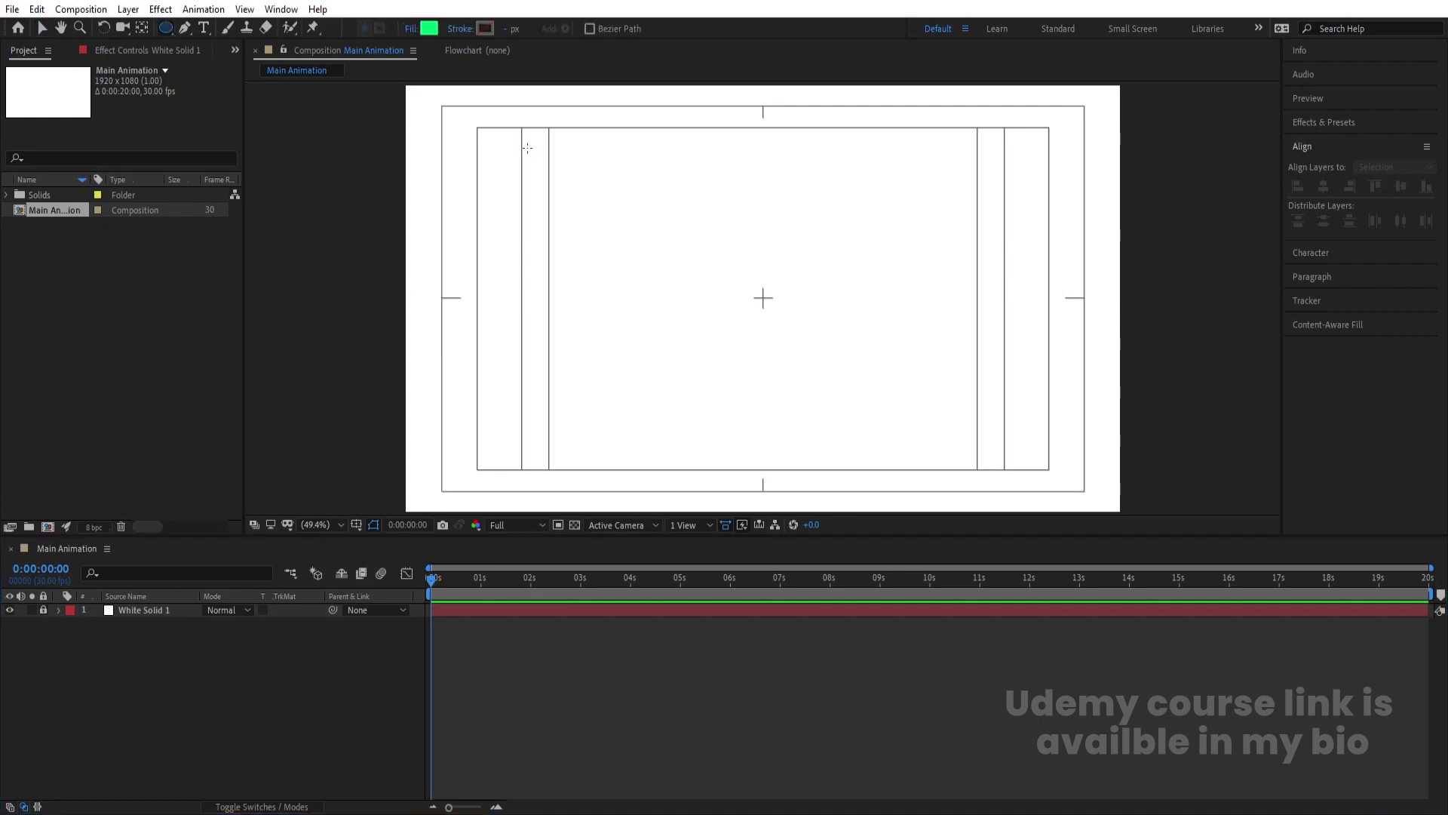
{"action": "mouse_move", "coordinate": [411, 98]}
{"action": "left_mouse_down"}
{"action": "mouse_move", "coordinate": [577, 287]}
{"action": "mouse_move", "coordinate": [603, 301]}
{"action": "mouse_move", "coordinate": [616, 288]}
{"action": "left_mouse_up"}
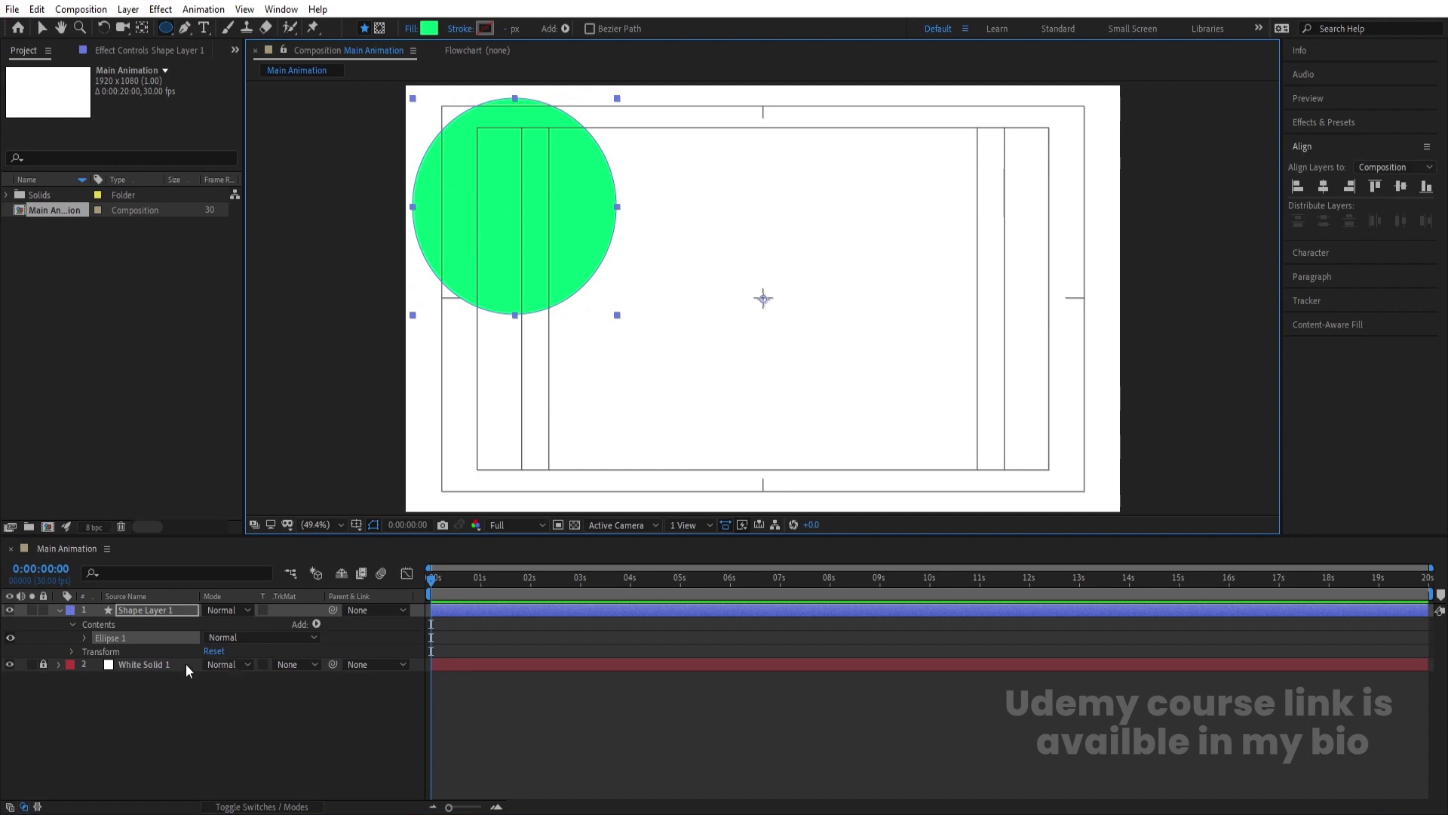
{"action": "left_click", "coordinate": [175, 680]}
{"action": "left_click", "coordinate": [155, 612]}
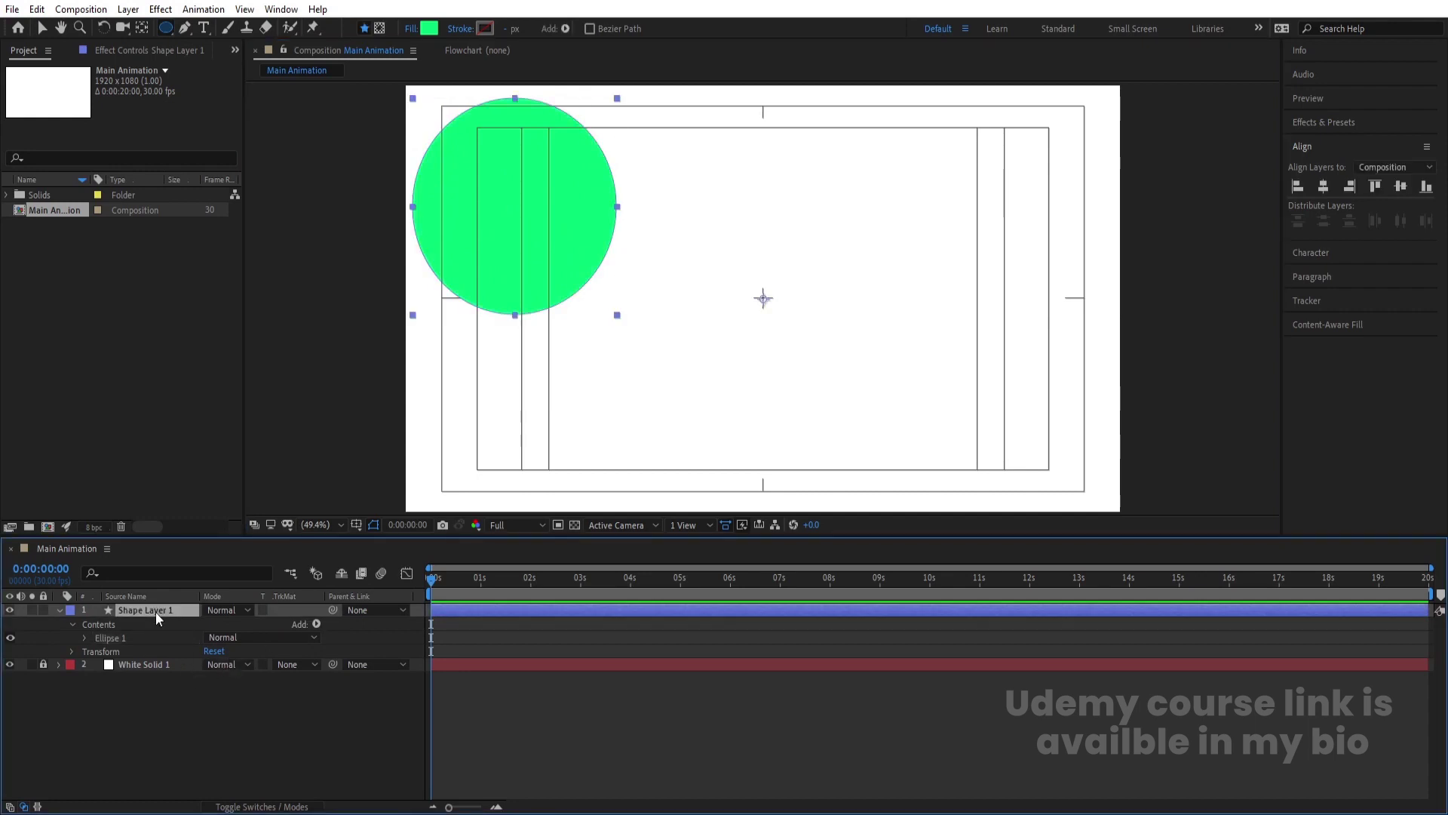
{"action": "key", "text": "ctrl+alt+Home"}
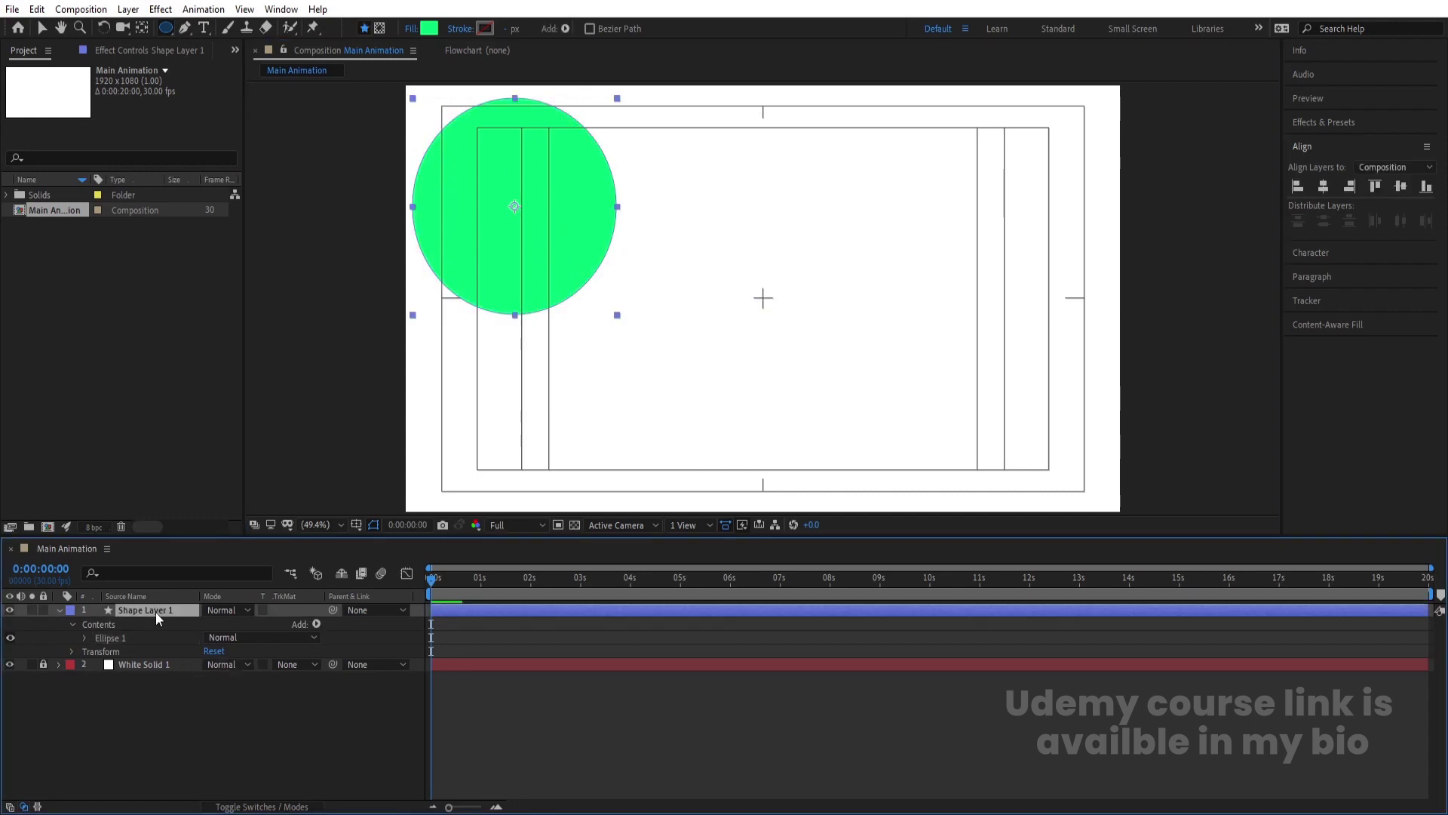
{"action": "left_click", "coordinate": [133, 743]}
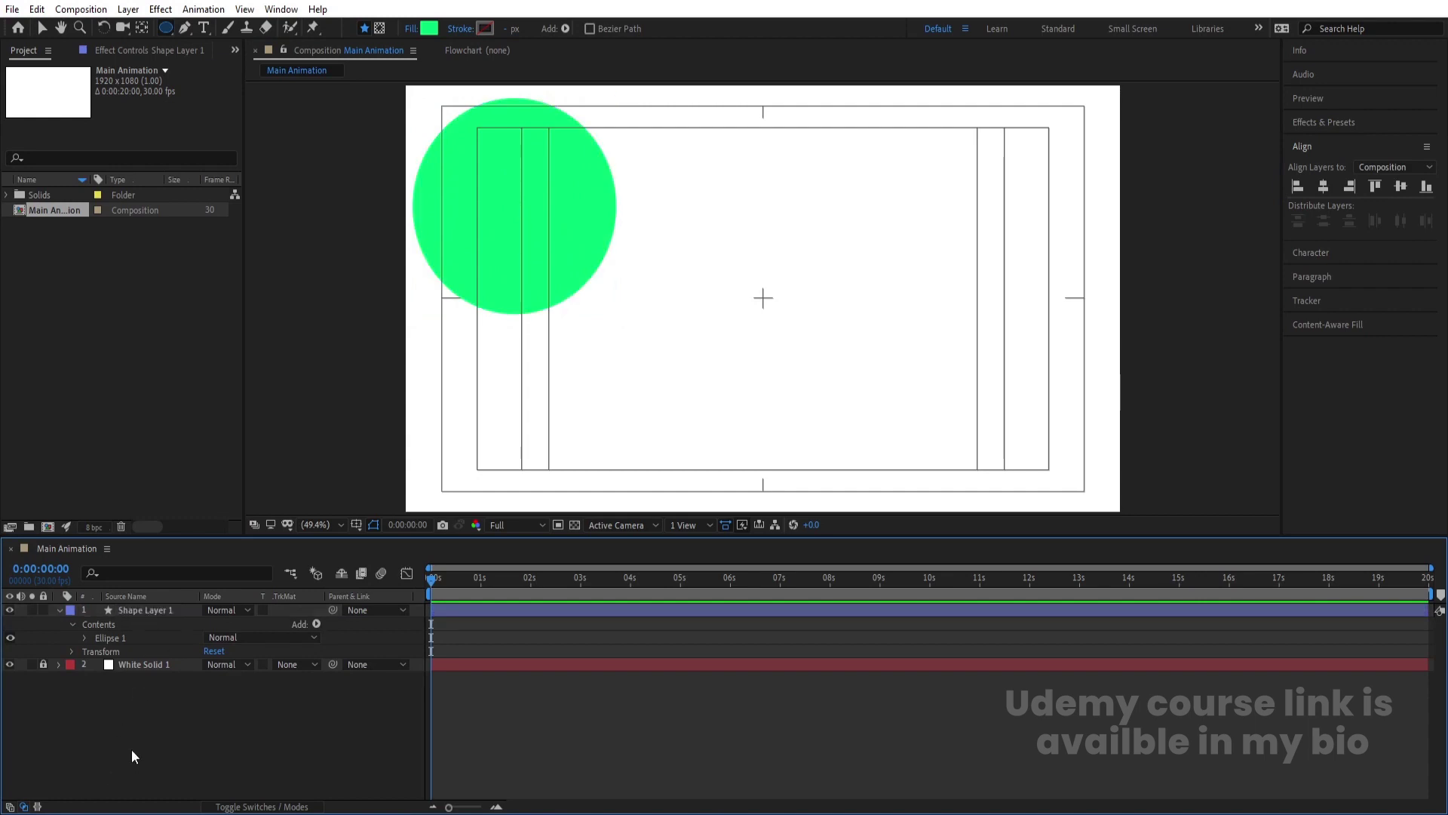
- Shift the green circle to the frame's left edge, and place an enlarged duplicate at the top edge
{"action": "left_click", "coordinate": [143, 611]}
{"action": "key", "text": "v"}
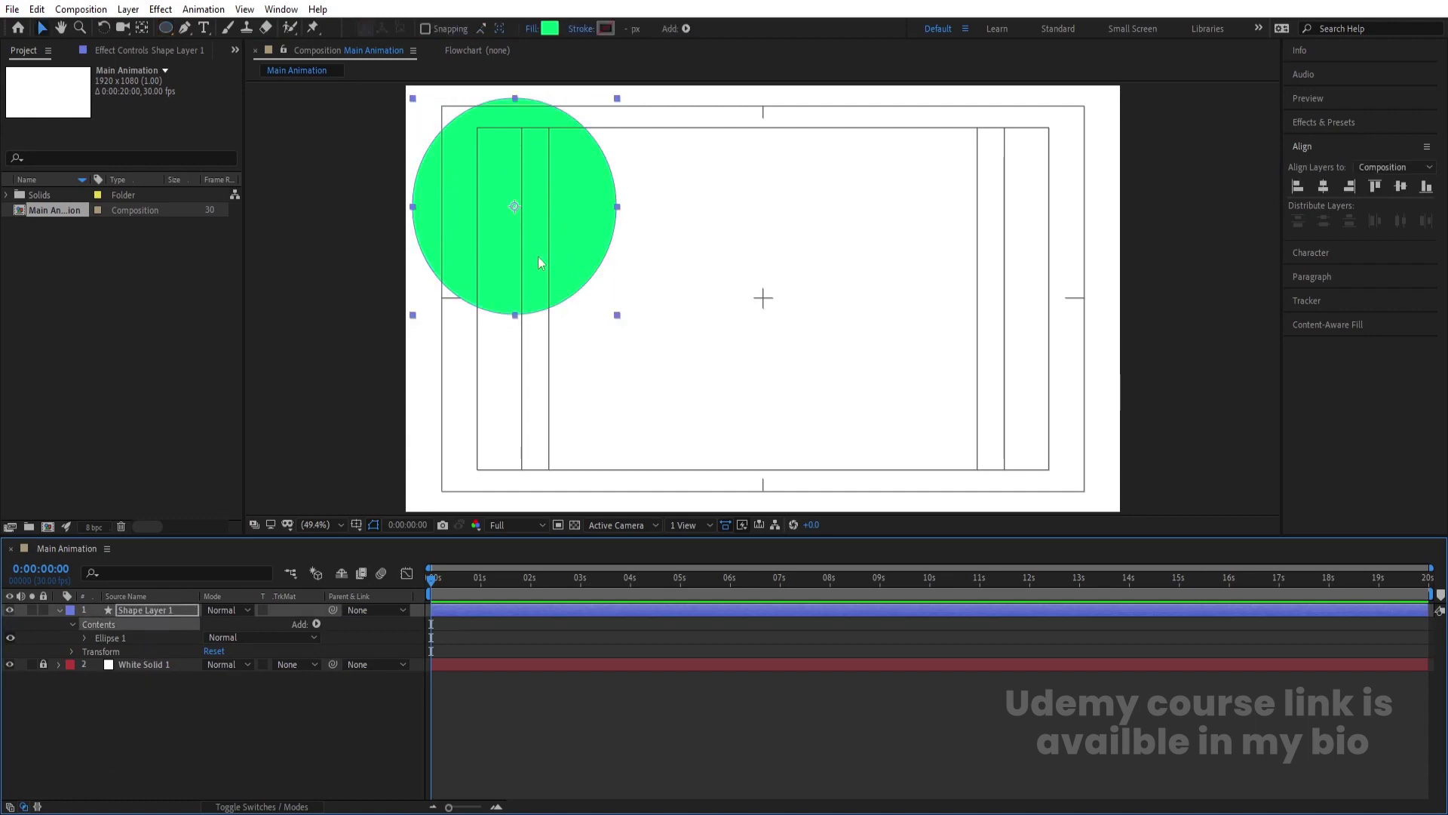
{"action": "left_click_drag", "start_coordinate": [537, 256], "coordinate": [772, 170]}
{"action": "key", "text": "ctrl+d"}
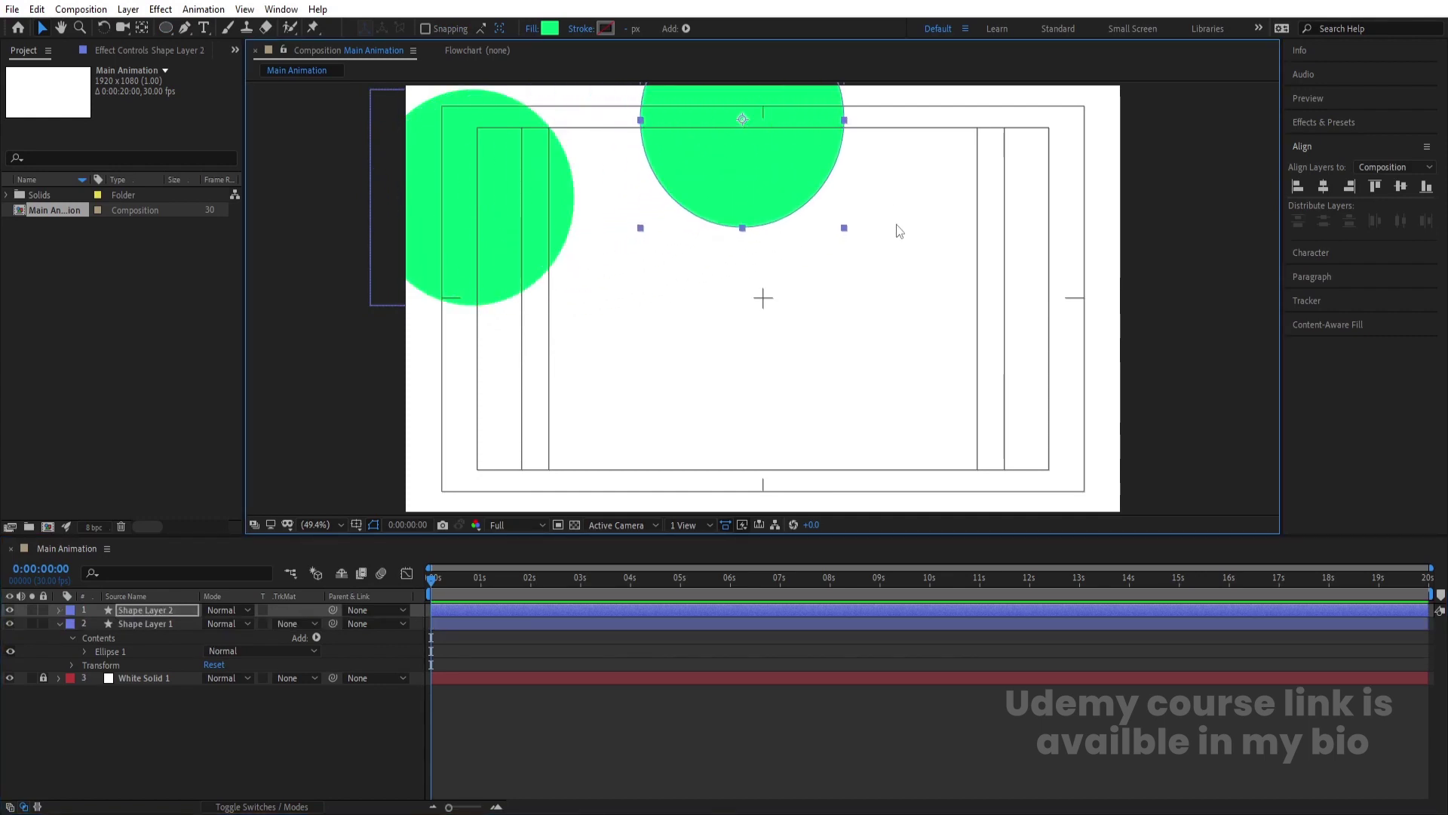
{"action": "left_click_drag", "start_coordinate": [844, 227], "coordinate": [896, 292]}
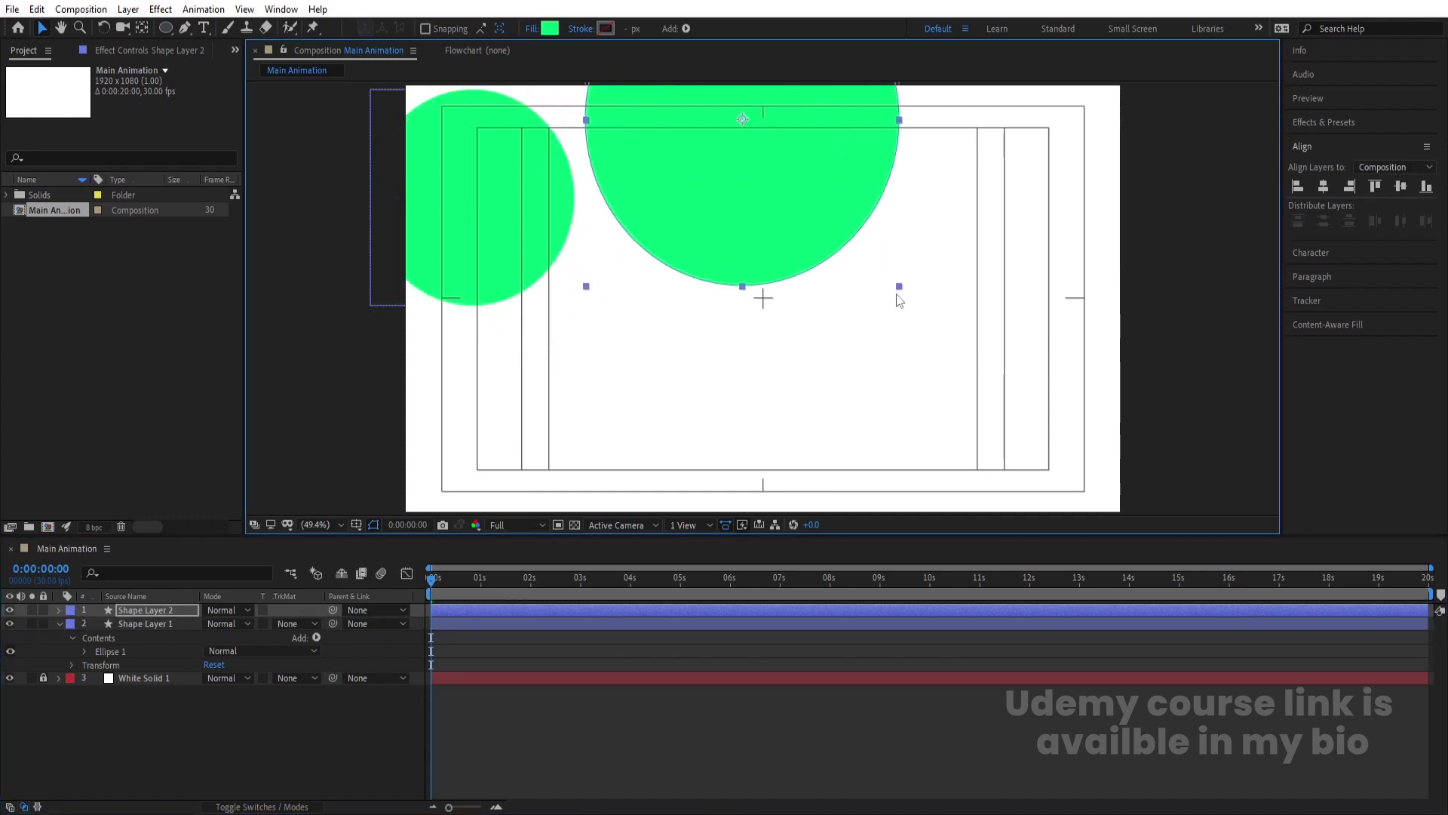
- Raise the top circle partly out of frame, then duplicate it to the right edge and shrink the copy
{"action": "left_click_drag", "start_coordinate": [814, 224], "coordinate": [1209, 413]}
{"action": "key", "text": "ctrl+d"}
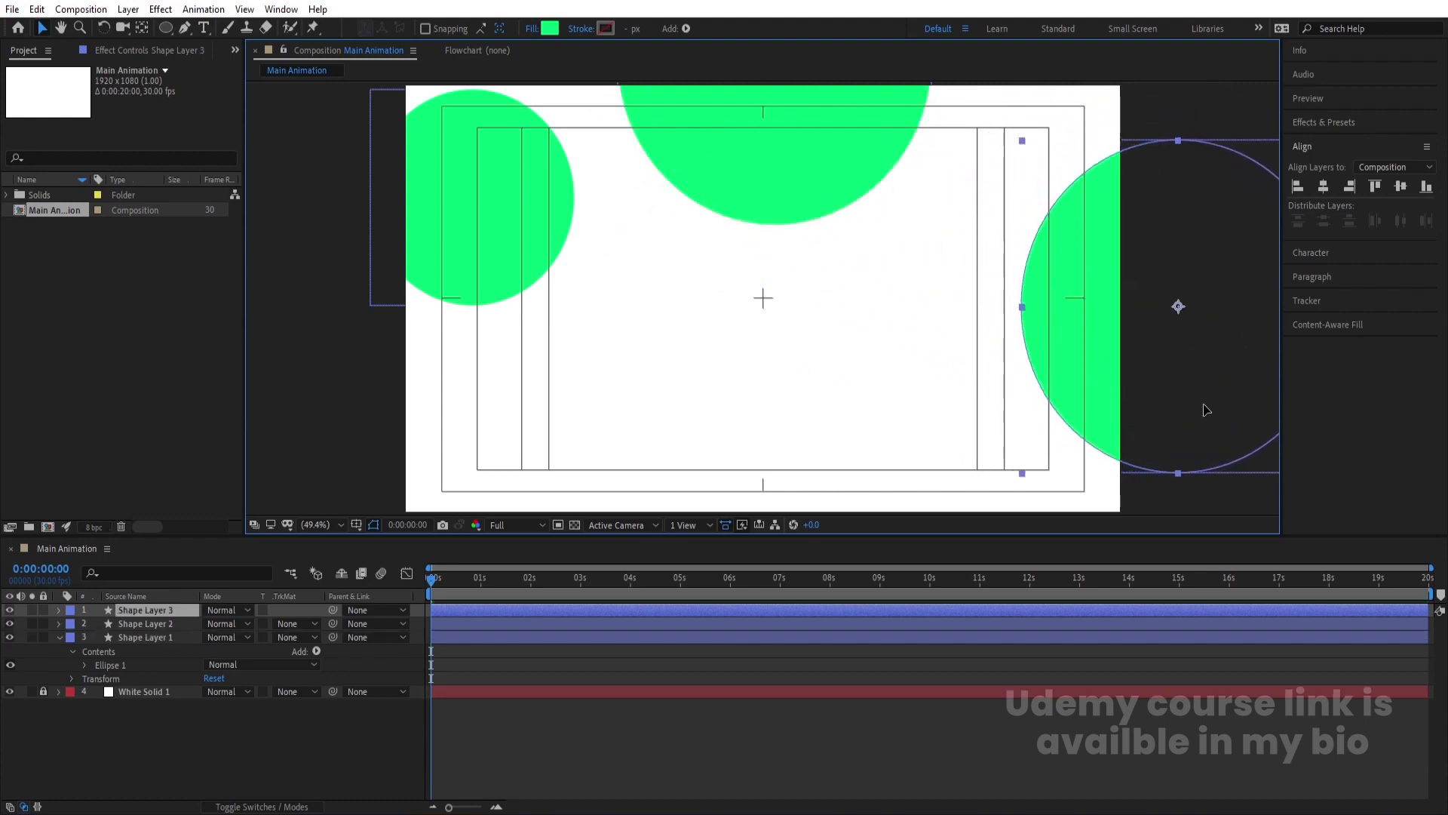
{"action": "left_click_drag", "start_coordinate": [1025, 146], "coordinate": [1077, 198]}
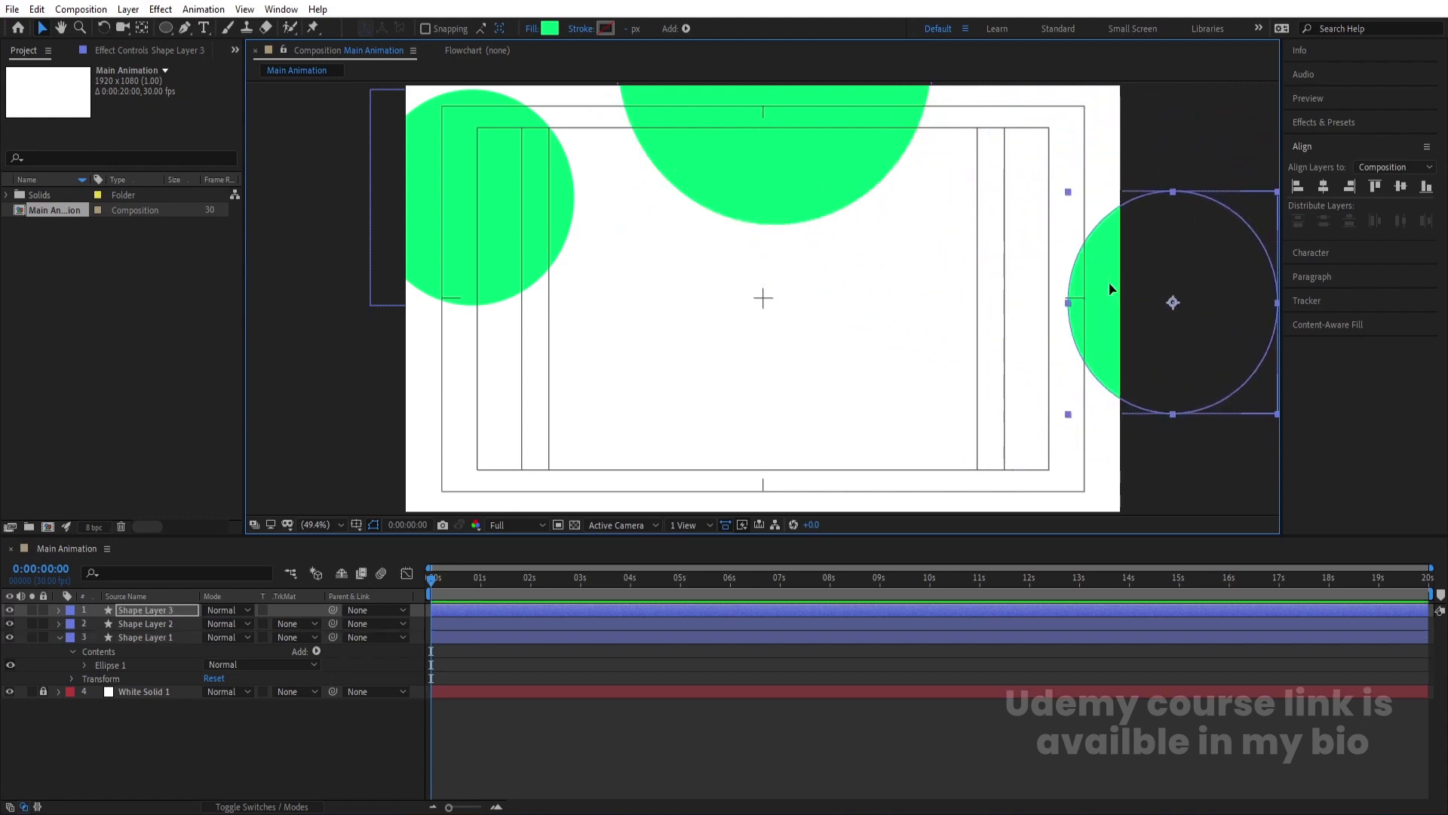
- Position the right circle partly out of frame and place a slightly enlarged duplicate at the bottom edge
{"action": "left_click_drag", "start_coordinate": [1111, 291], "coordinate": [665, 455]}
{"action": "key", "text": "ctrl+d"}
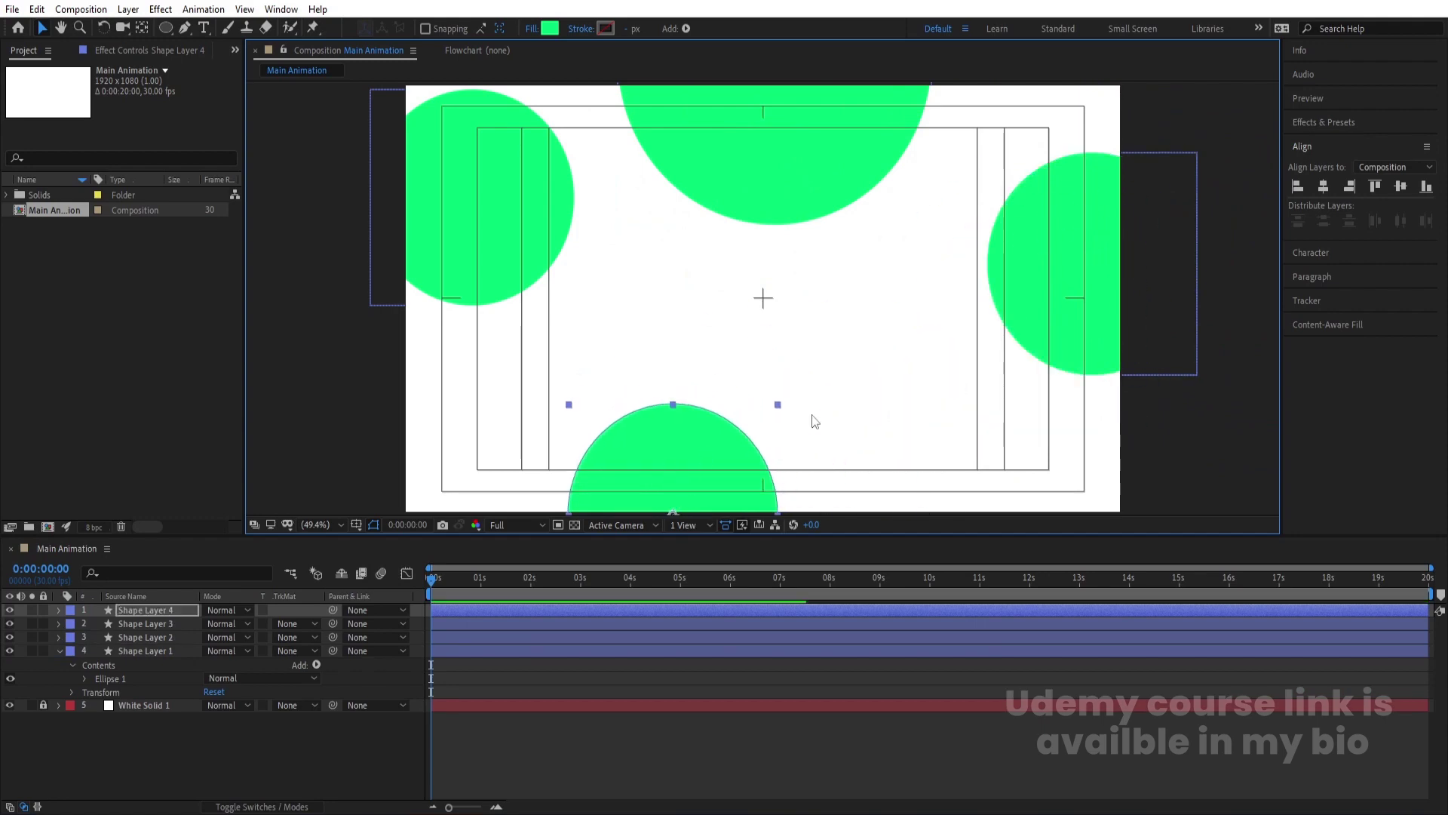
{"action": "left_click_drag", "start_coordinate": [787, 394], "coordinate": [749, 414]}
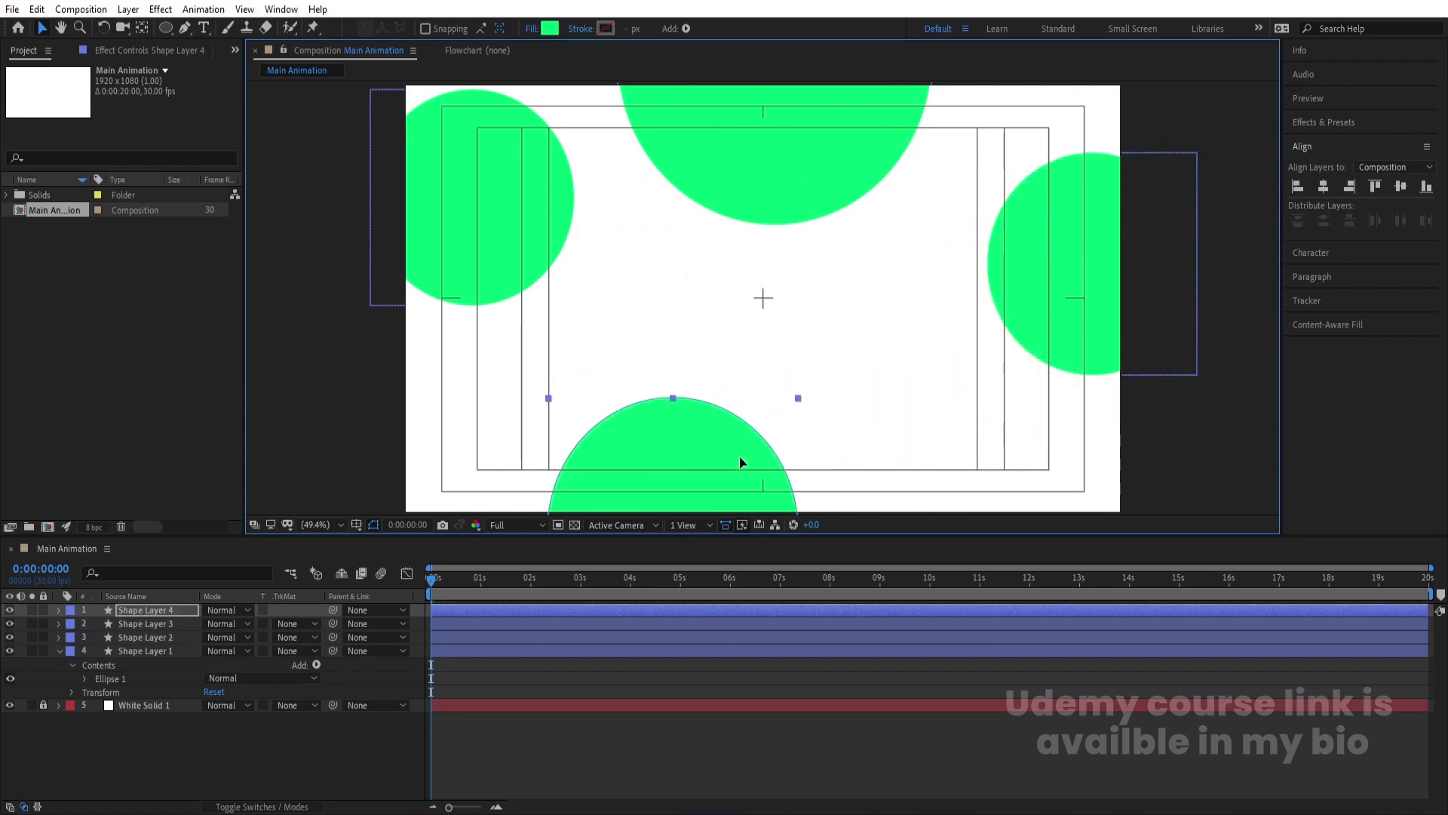
- Change the top circle's fill to blue, about 0084FF
{"action": "left_click", "coordinate": [826, 174]}
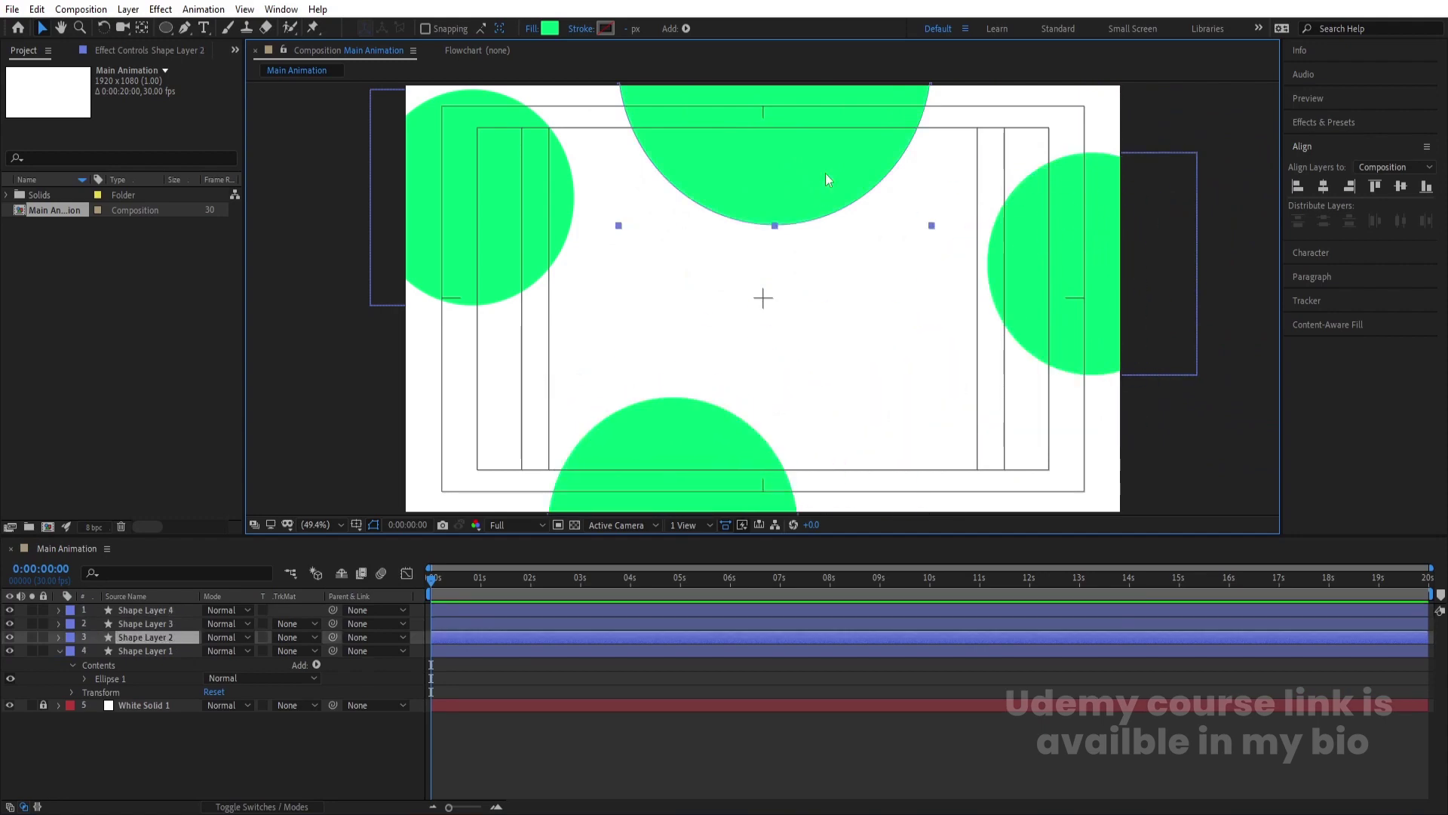
{"action": "left_click", "coordinate": [556, 30]}
{"action": "left_click_drag", "start_coordinate": [406, 408], "coordinate": [403, 373]}
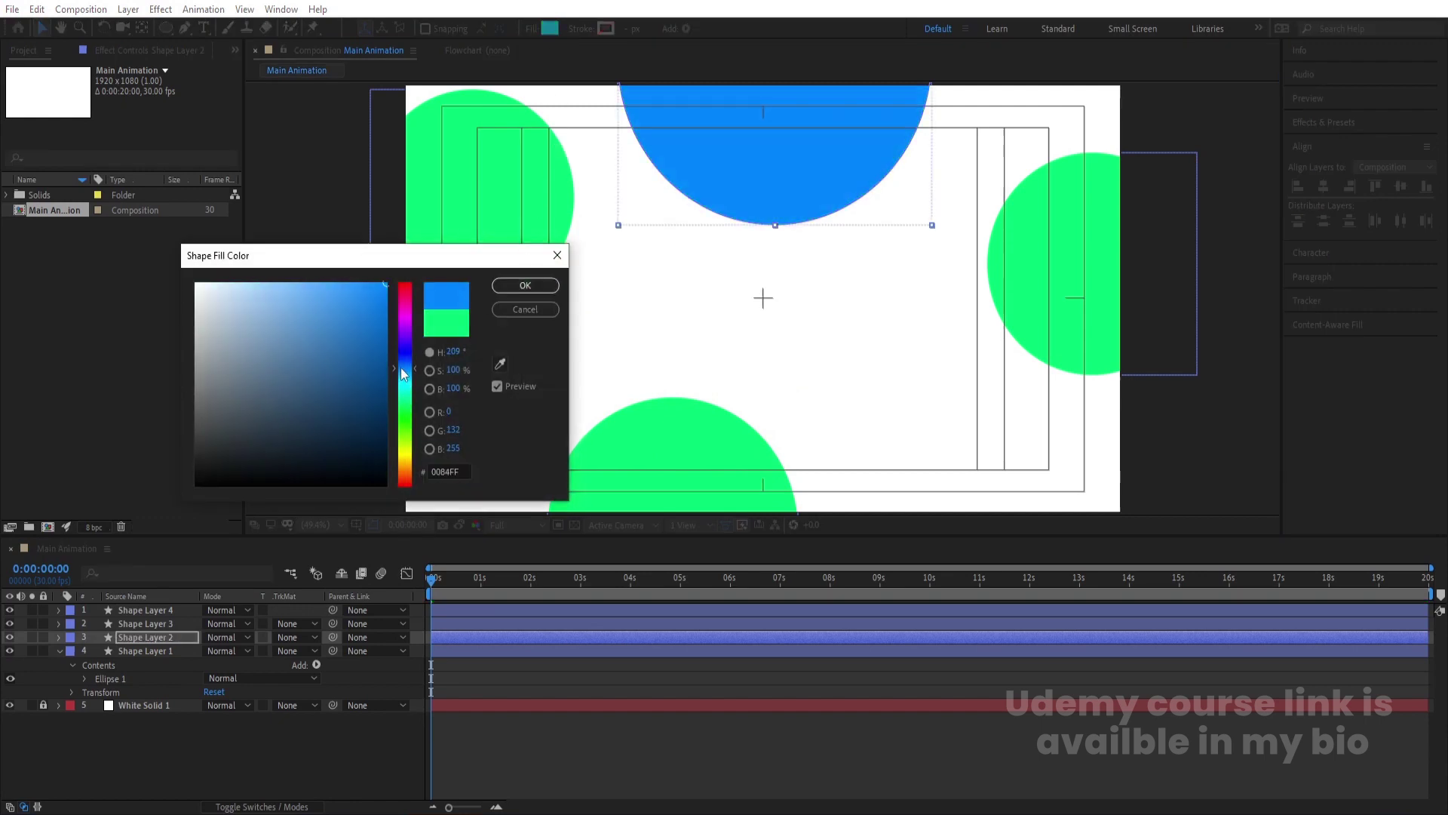
{"action": "left_click", "coordinate": [525, 285]}
- Change the right circle's fill to yellow FFF000
{"action": "left_click", "coordinate": [1156, 261]}
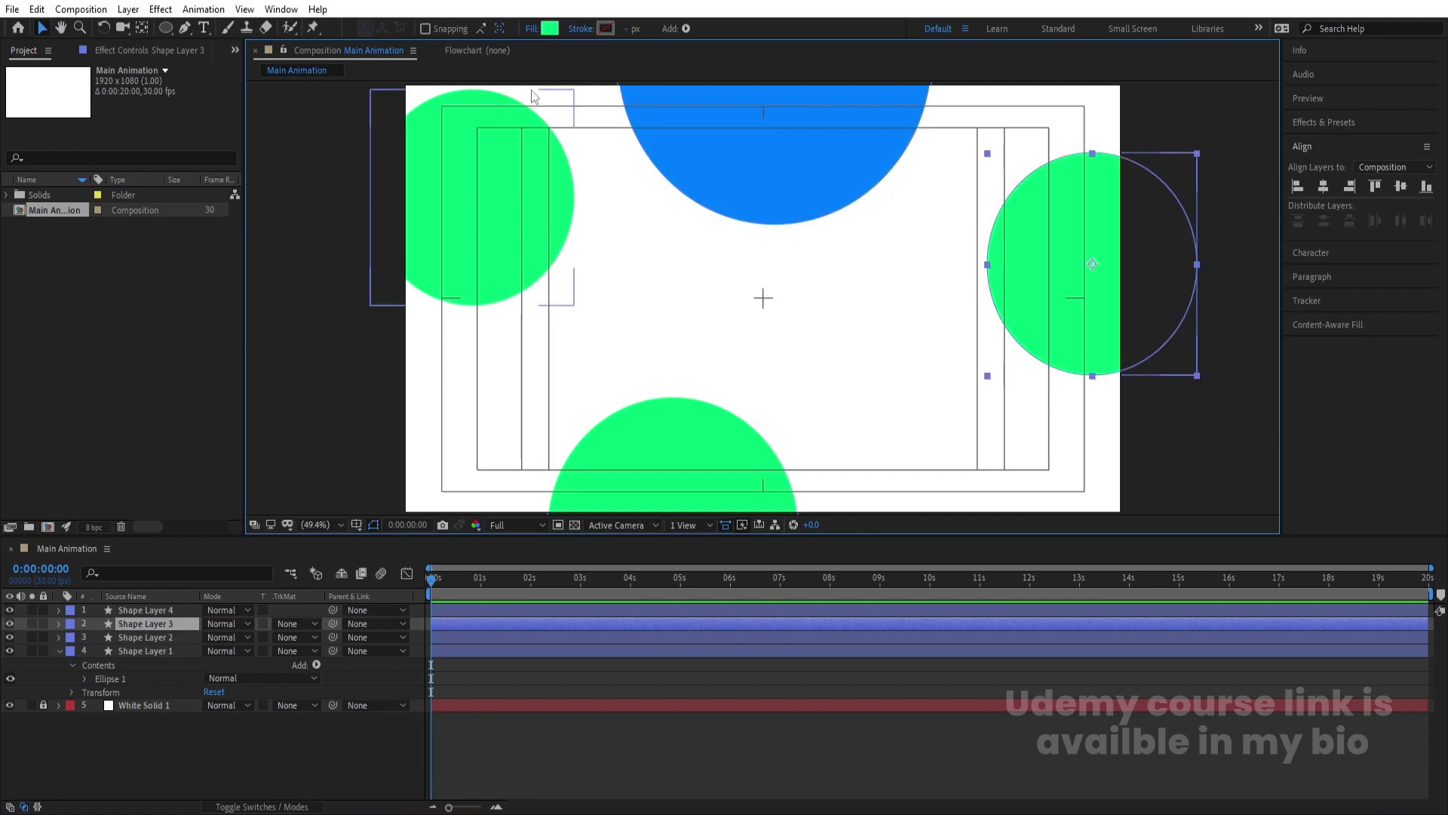
{"action": "left_click", "coordinate": [549, 28]}
{"action": "left_click_drag", "start_coordinate": [403, 432], "coordinate": [408, 461]}
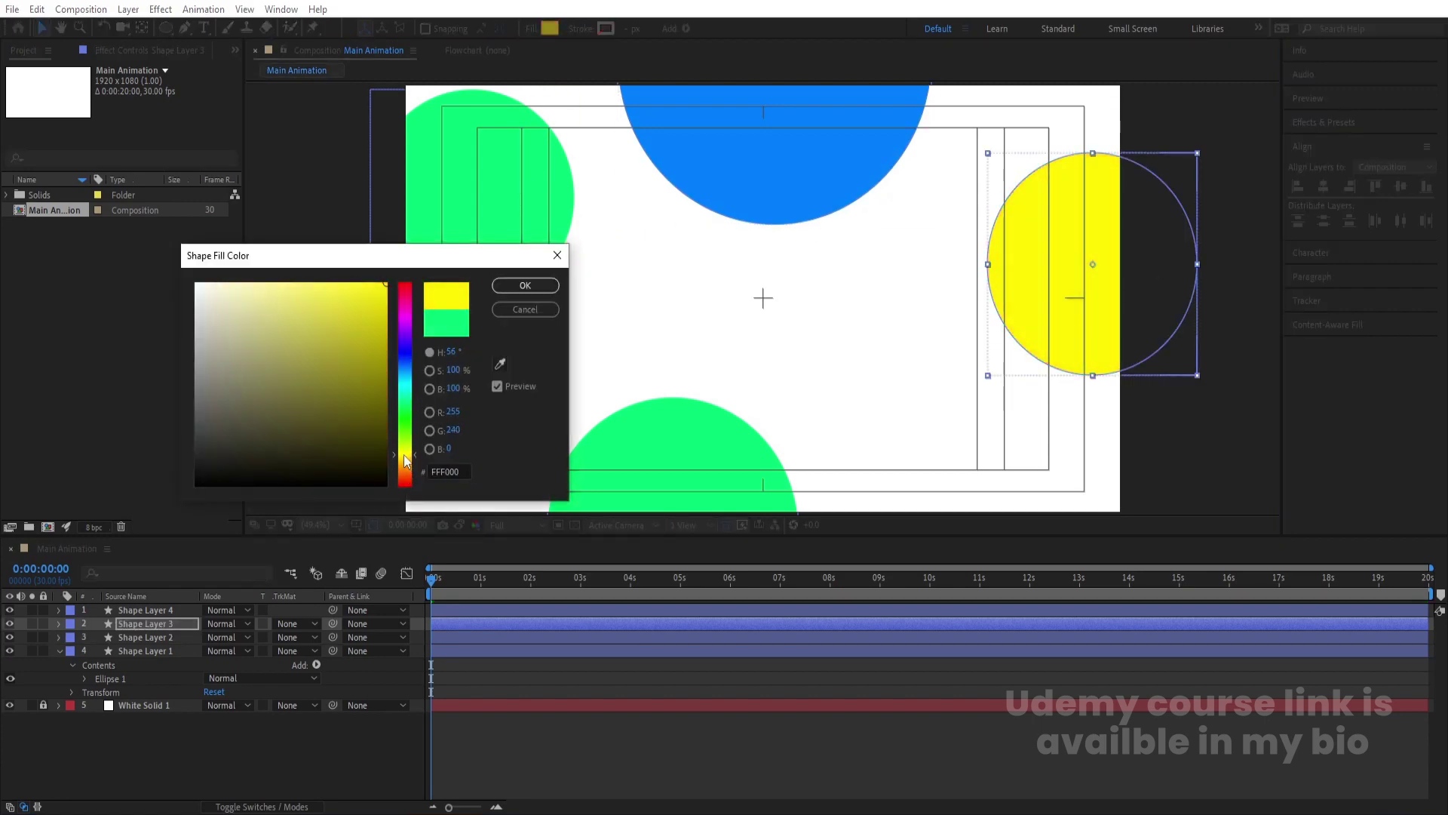
{"action": "left_click", "coordinate": [525, 285]}
- Change the bottom circle's fill to purple B400FF and deselect the layer
{"action": "left_click", "coordinate": [731, 419]}
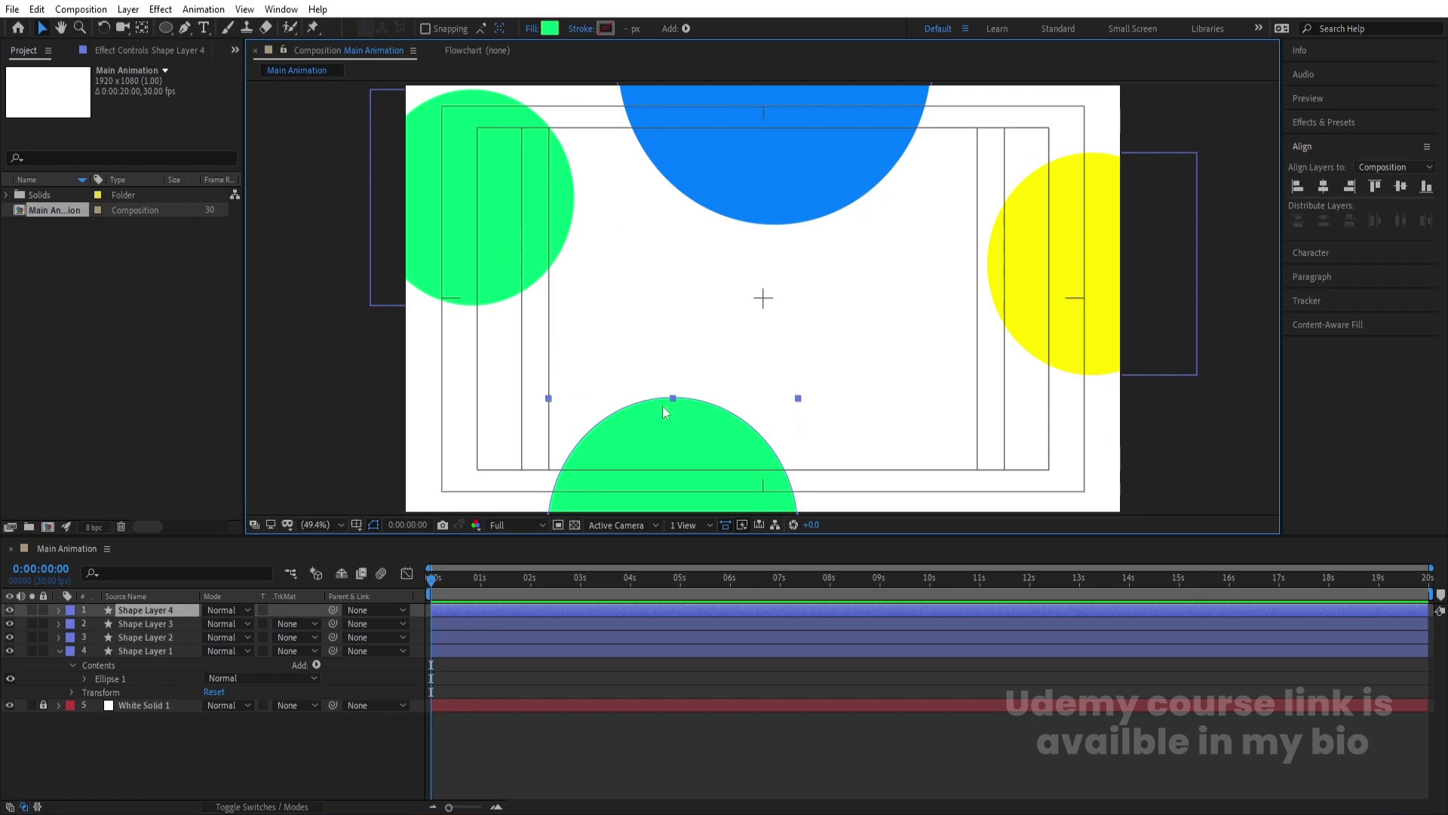
{"action": "left_click", "coordinate": [551, 28]}
{"action": "left_click", "coordinate": [407, 328]}
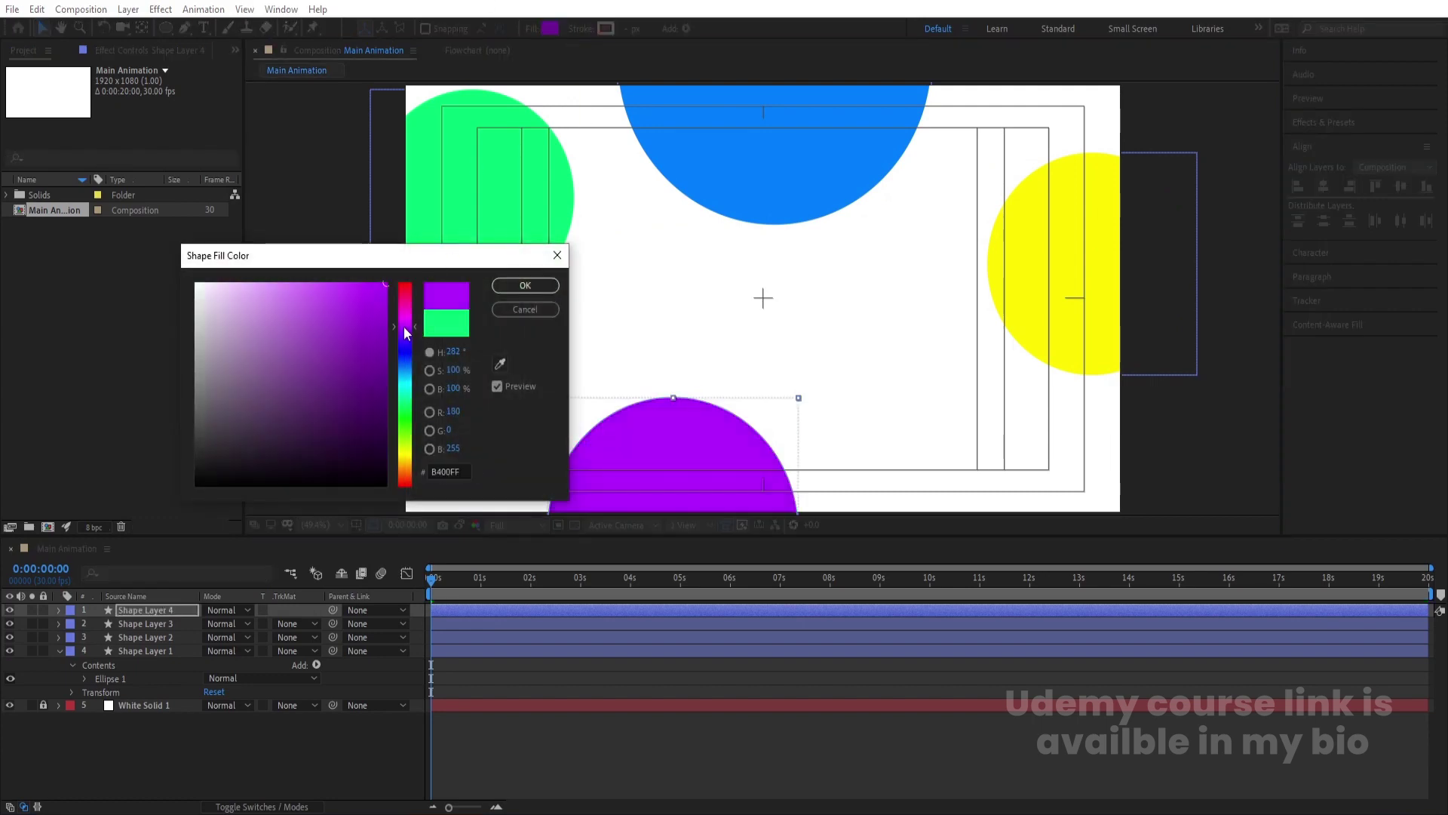
{"action": "key", "text": "Return"}
{"action": "left_click", "coordinate": [365, 745]}
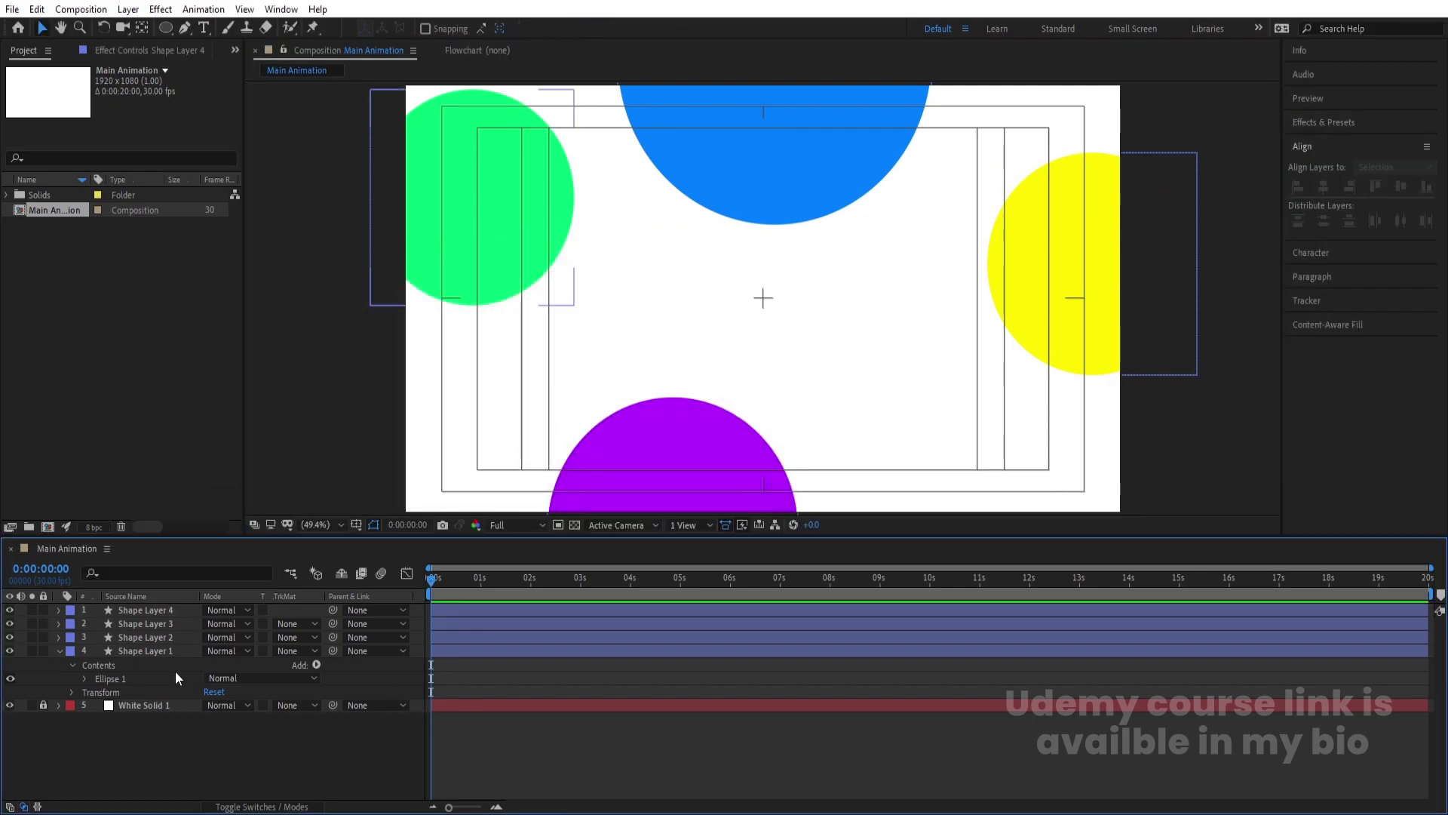
- Find the "Wiggle - position" animation preset and apply it to all four shape layers together
{"action": "left_click", "coordinate": [161, 650]}
{"action": "left_click", "coordinate": [134, 614], "text": "shift"}
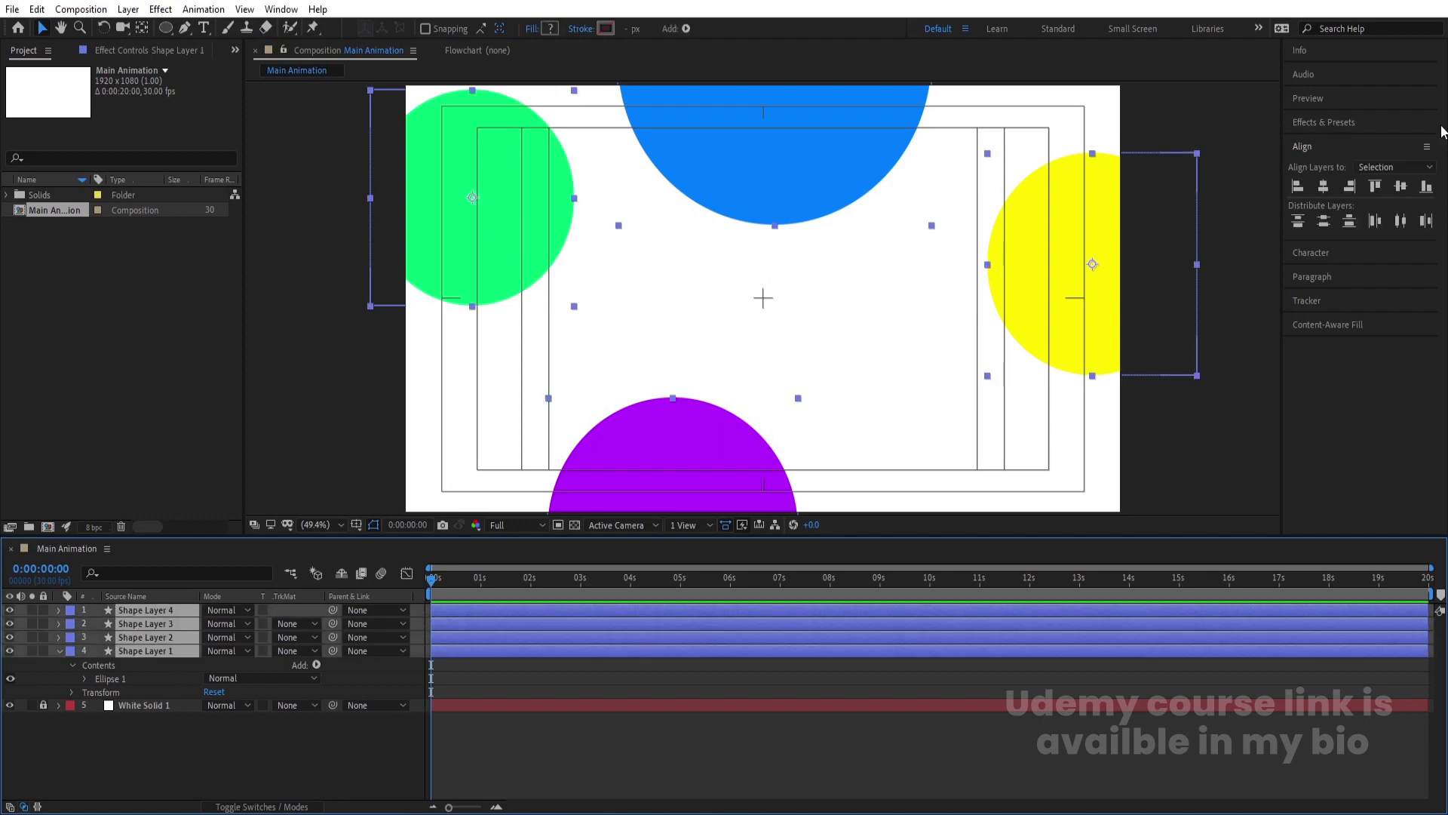
{"action": "left_click", "coordinate": [1318, 123]}
{"action": "left_click", "coordinate": [1338, 139]}
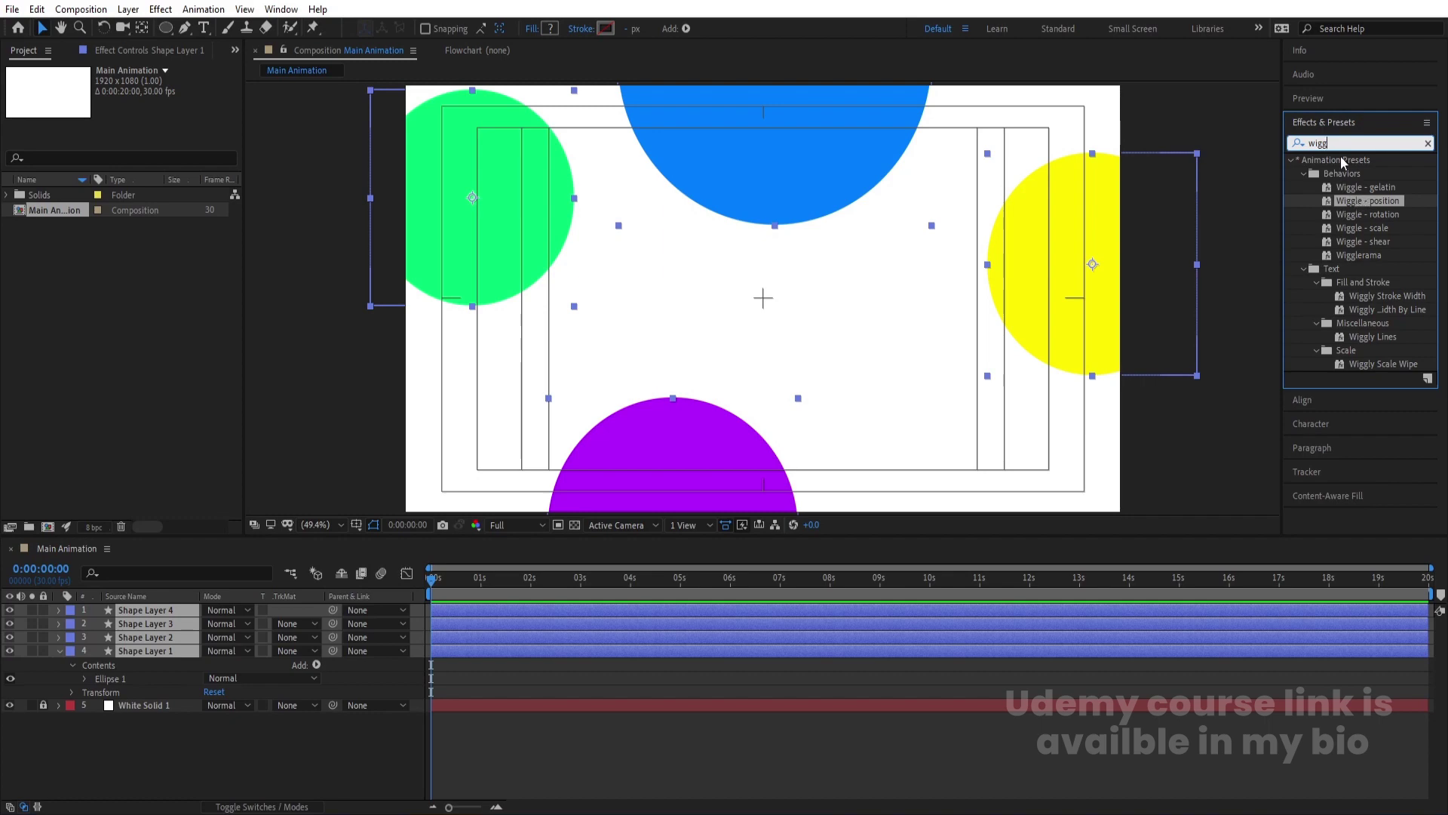
{"action": "type", "text": "le"}
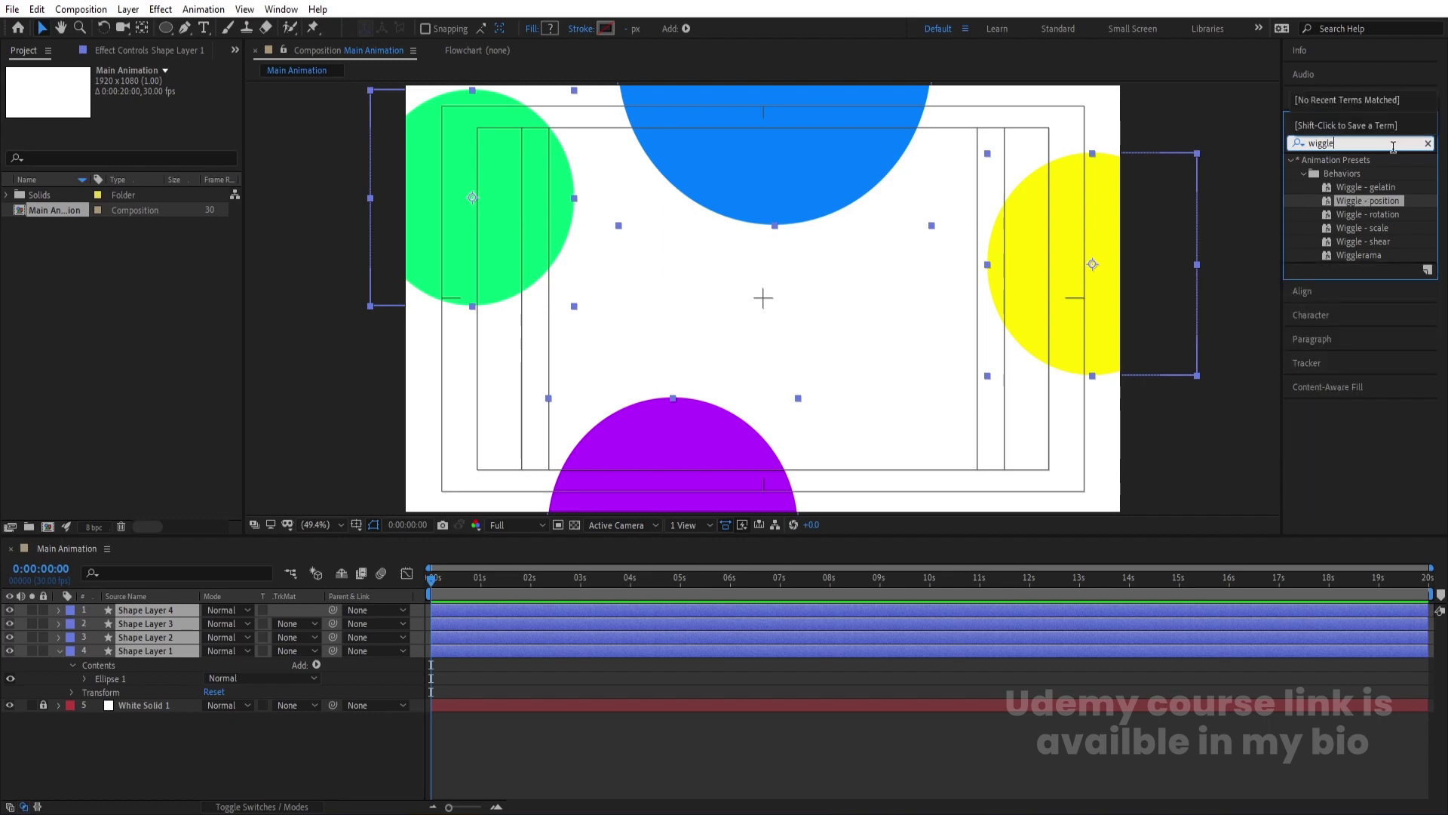
{"action": "key", "text": "Return"}
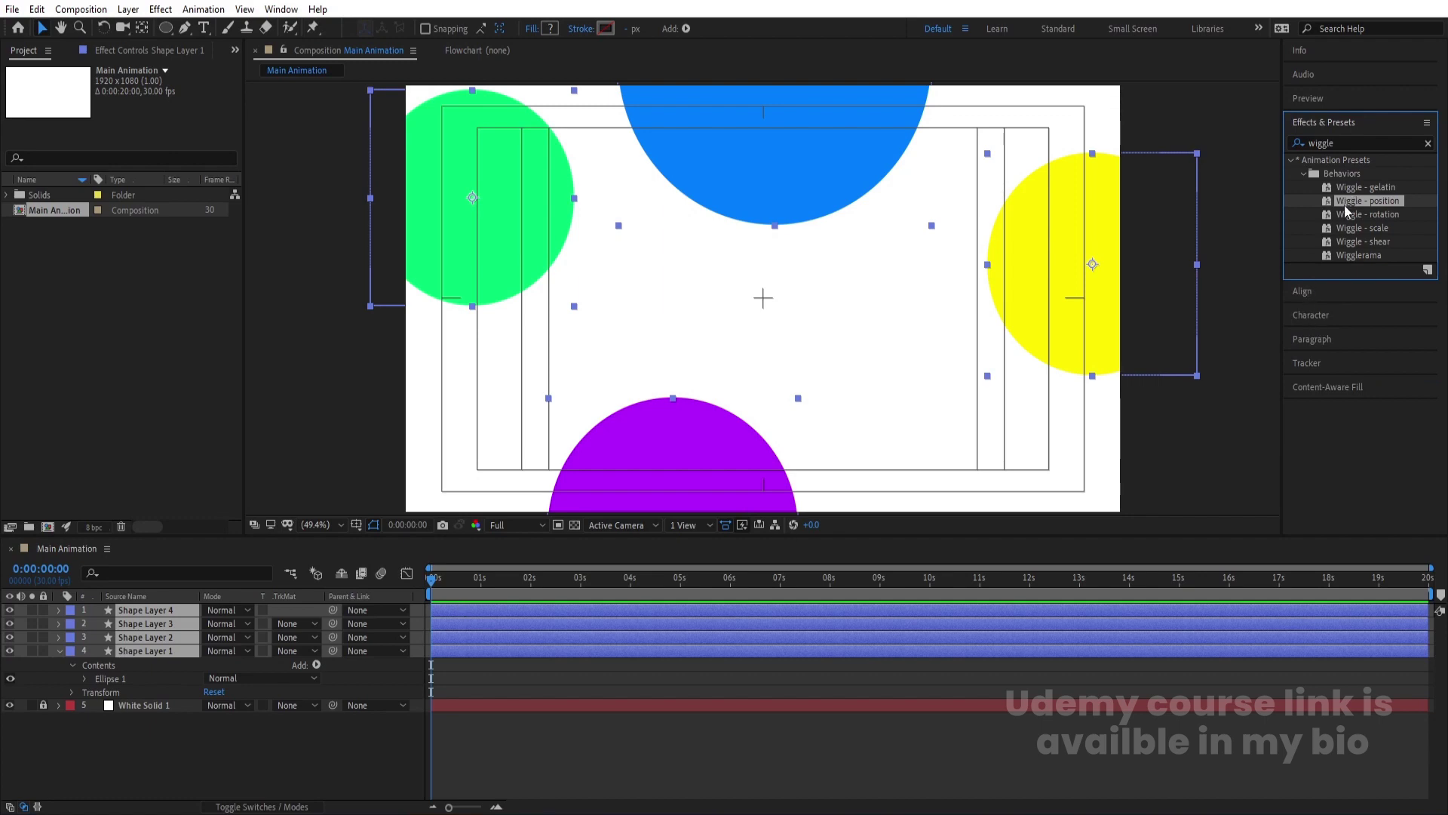
{"action": "double_click", "coordinate": [1344, 202]}
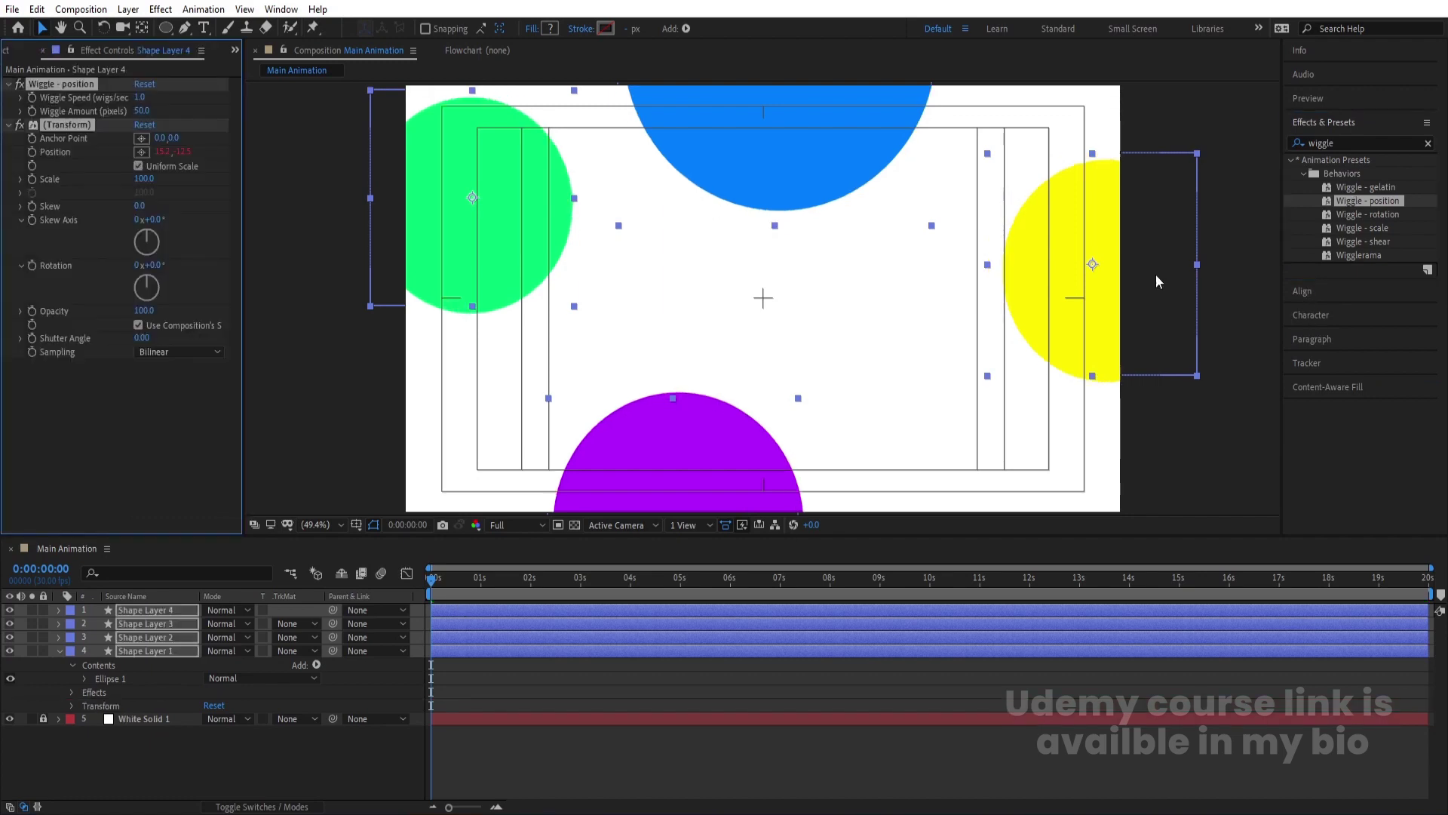
- Set the Wiggle Amount of the selected circles to 70 pixels and preview the motion
{"action": "left_click", "coordinate": [141, 111]}
{"action": "type", "text": "70"}
{"action": "key", "text": "Return"}
{"action": "key", "text": "space"}
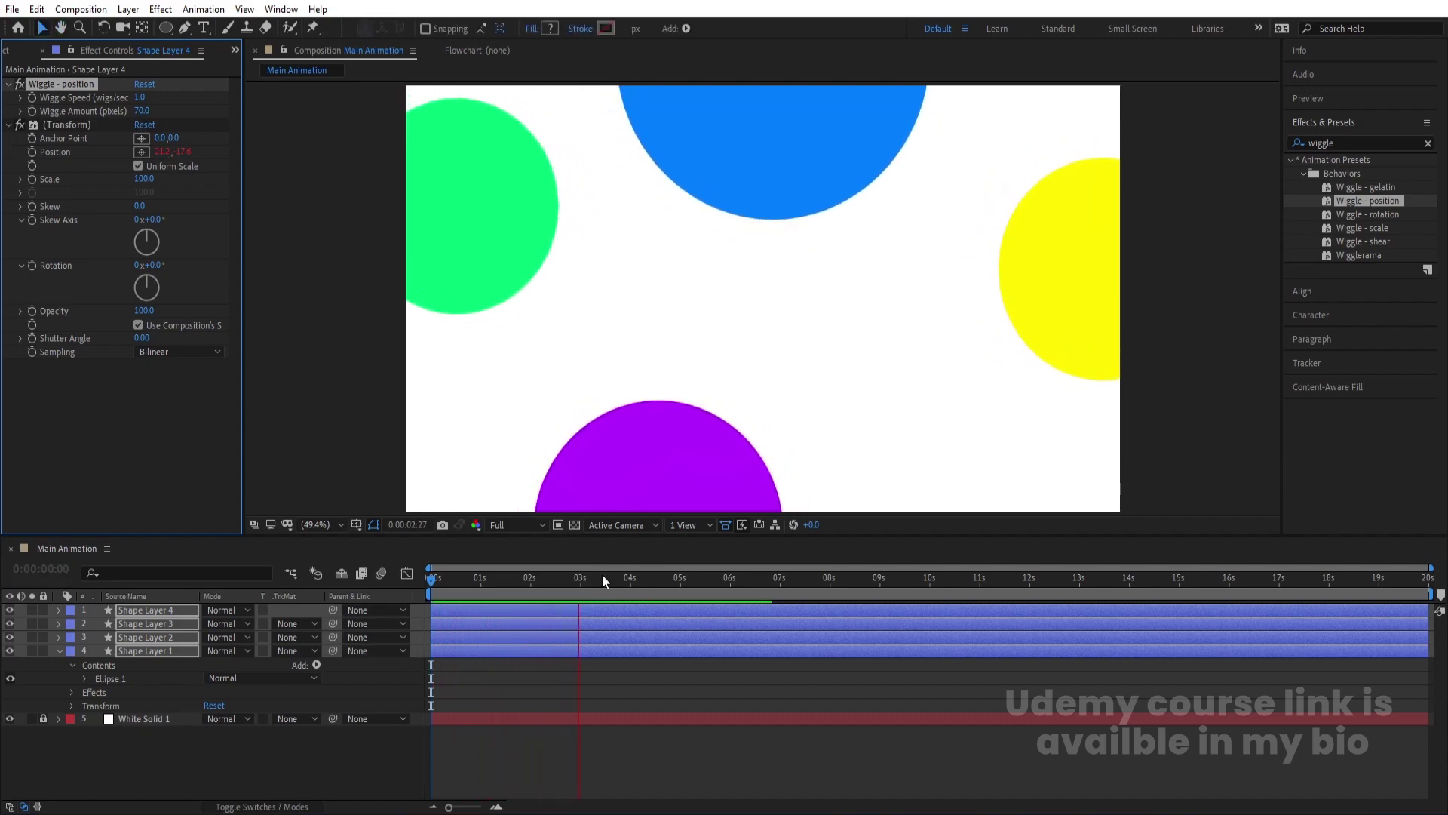
{"action": "key", "text": "space"}
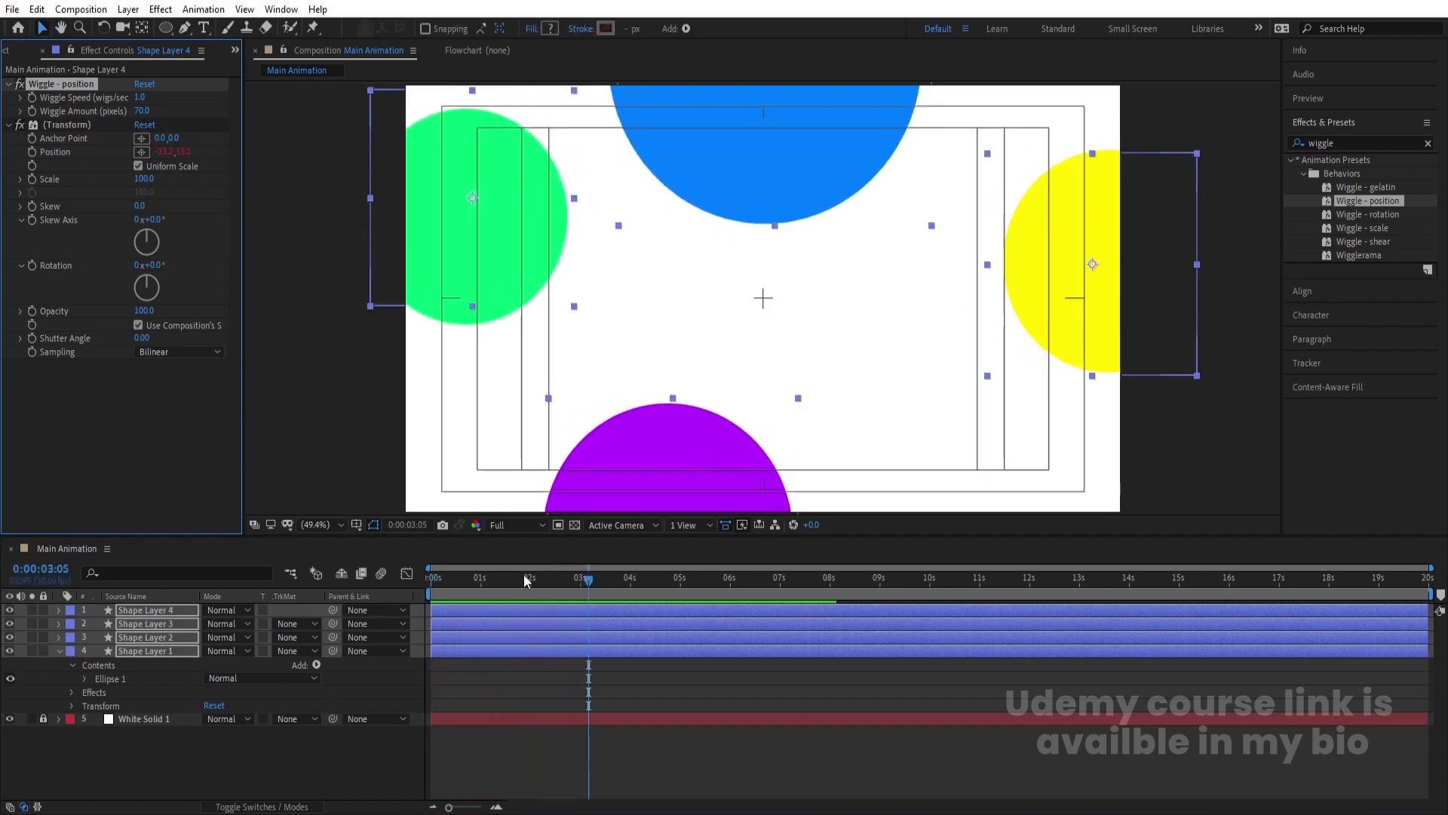
- Collapse the properties of Shape Layer 1 and lock all four circle layers
{"action": "left_click", "coordinate": [60, 650]}
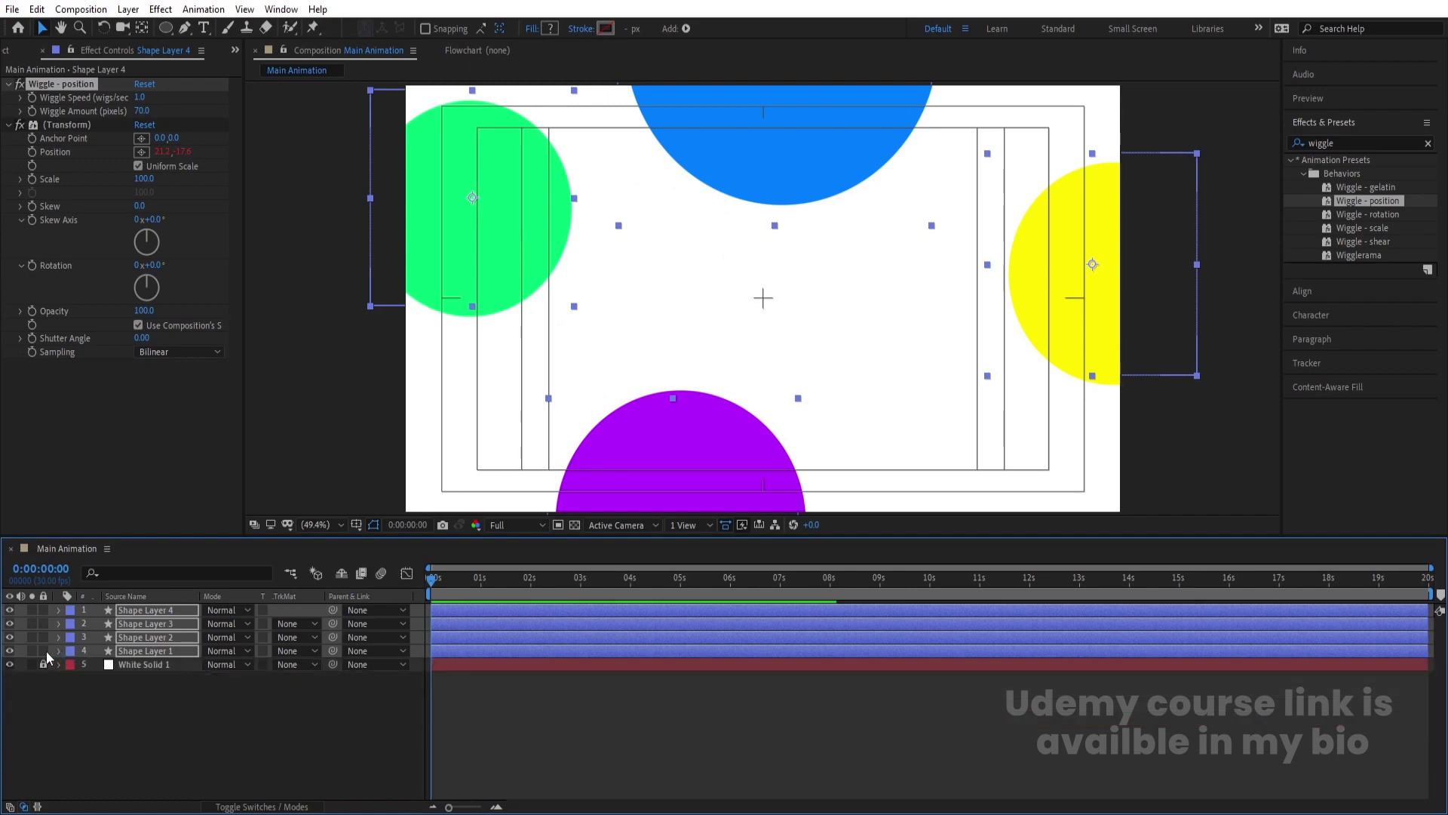
{"action": "left_click", "coordinate": [47, 650]}
- Add a text layer reading "CREATIVE" near the middle of the frame
{"action": "left_click", "coordinate": [203, 29]}
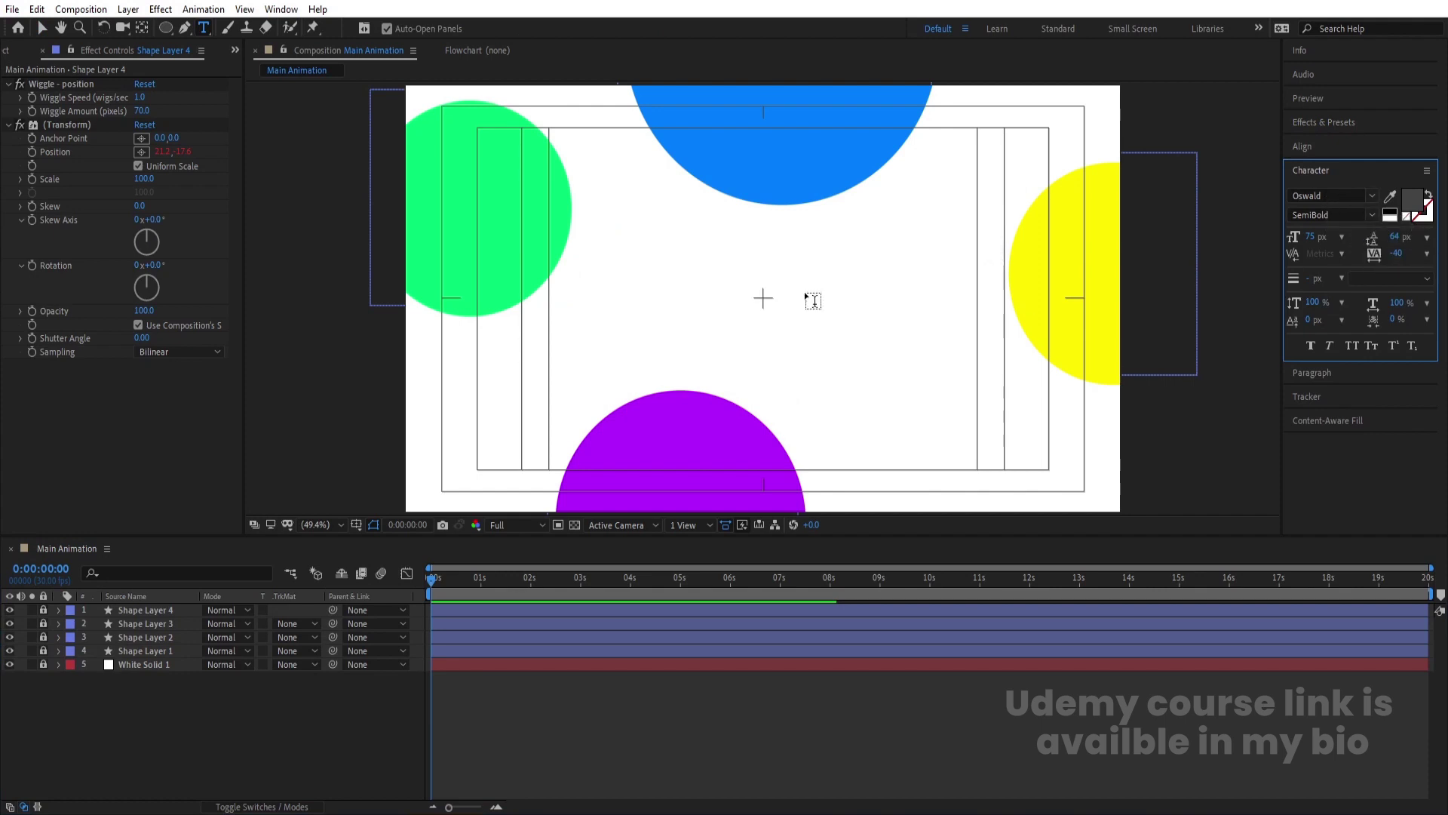
{"action": "left_click", "coordinate": [679, 299]}
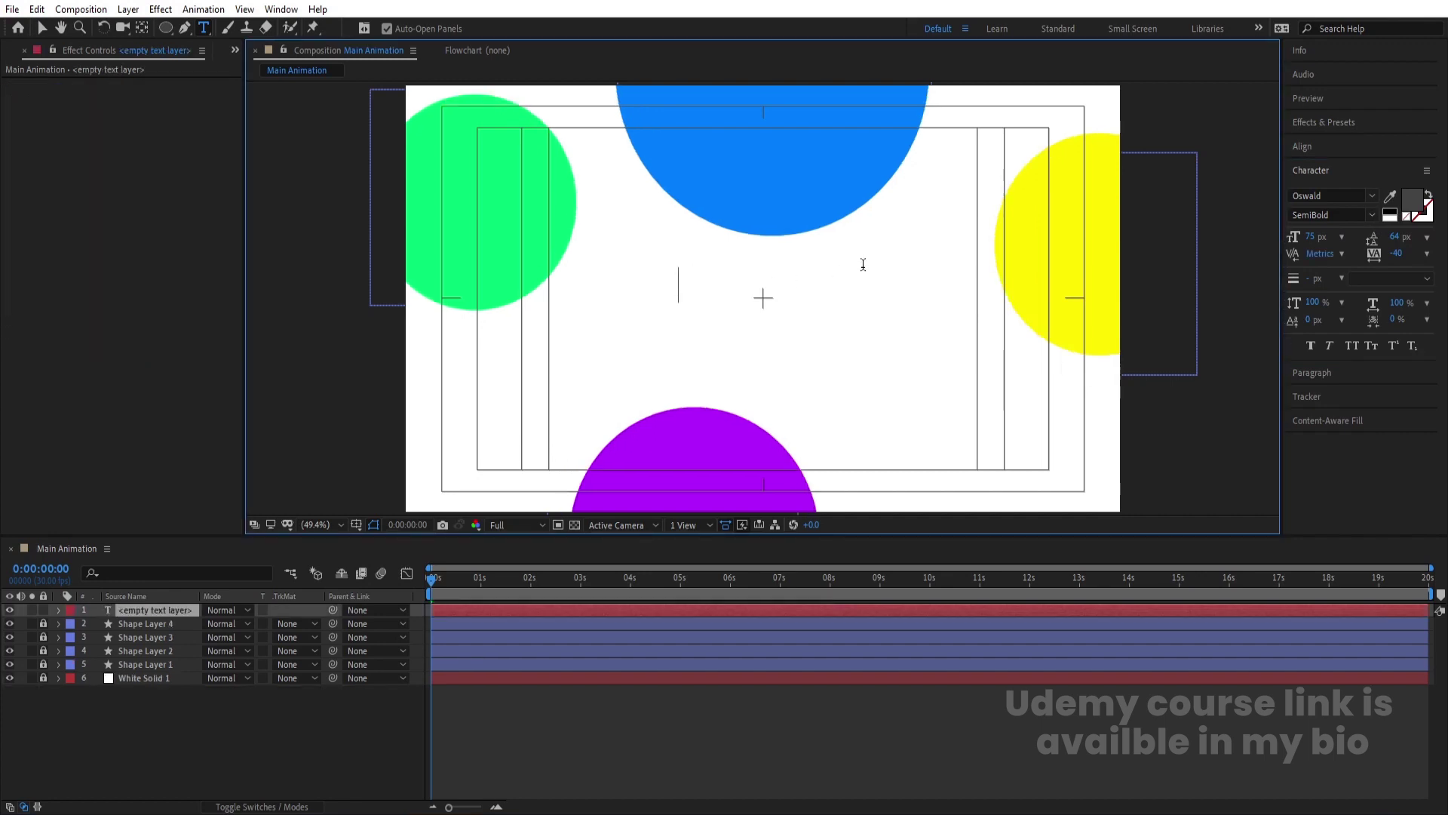
{"action": "type", "text": "CREATIVE"}
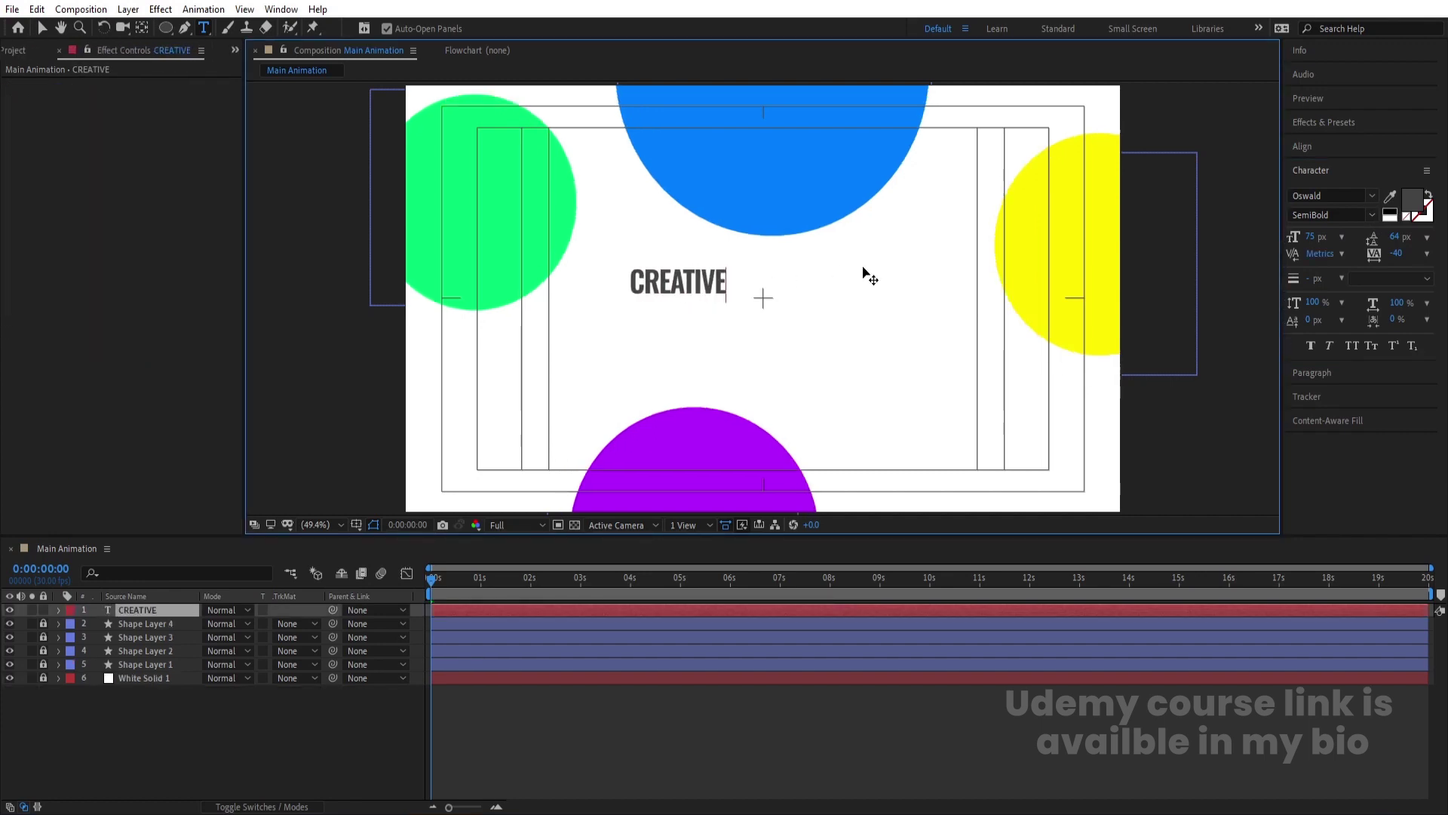
- Centre the CREATIVE text layer horizontally and vertically in the composition
{"action": "left_click", "coordinate": [187, 758]}
{"action": "left_click", "coordinate": [143, 613]}
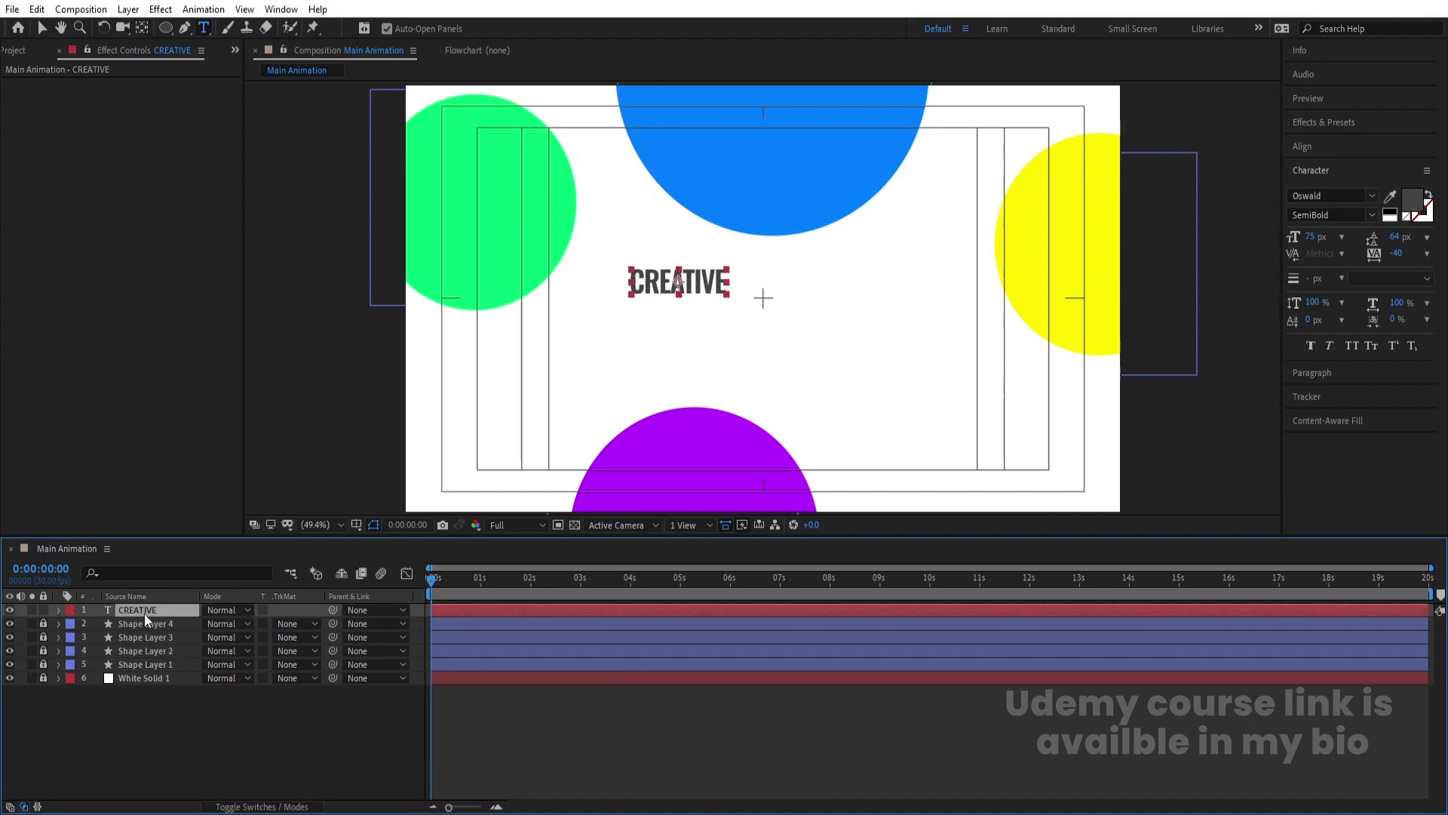
{"action": "left_click", "coordinate": [1319, 147]}
{"action": "left_click", "coordinate": [1323, 189]}
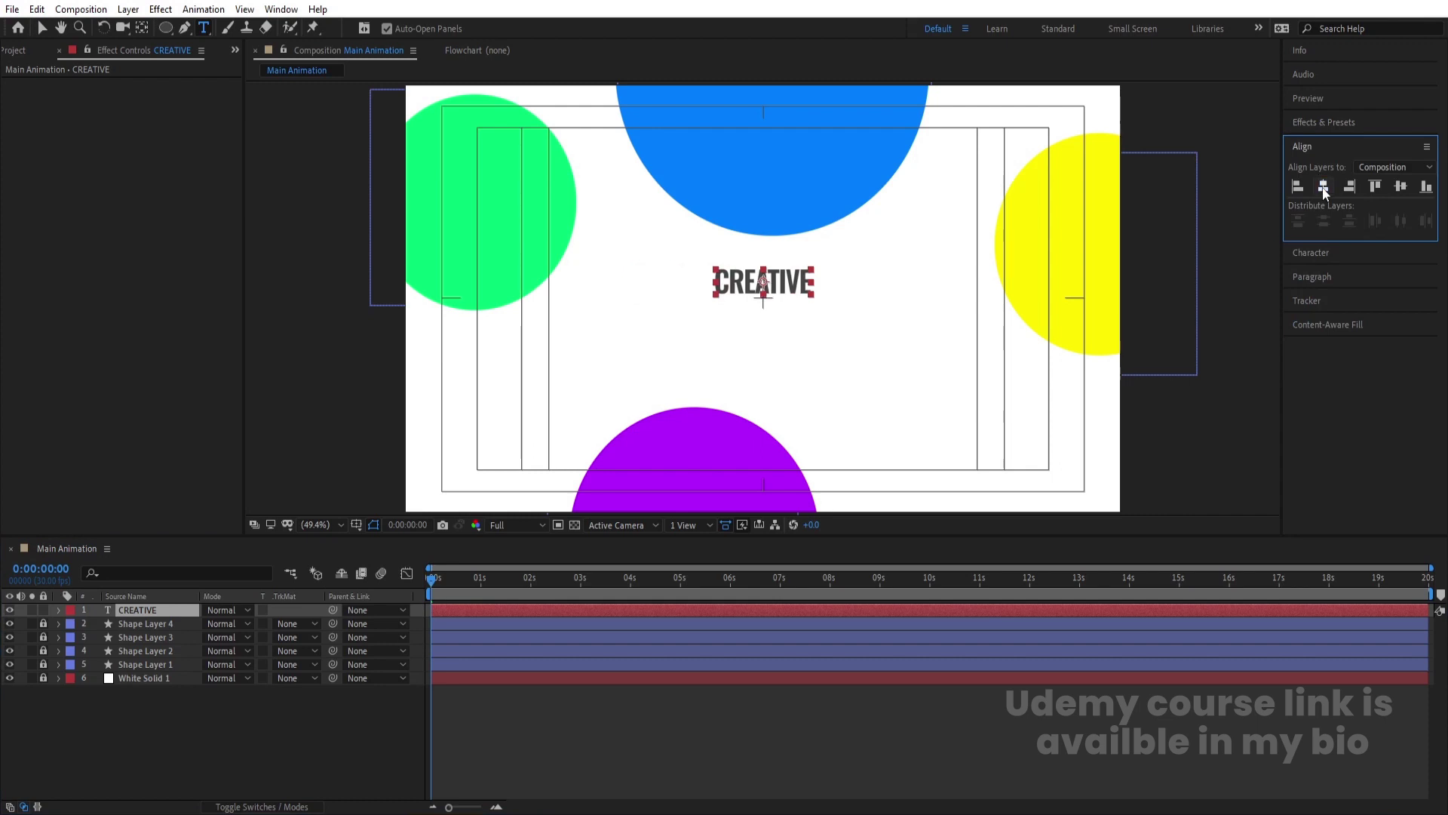
{"action": "left_click", "coordinate": [1401, 187]}
- Scale the CREATIVE text layer up to 414%
{"action": "key", "text": "s"}
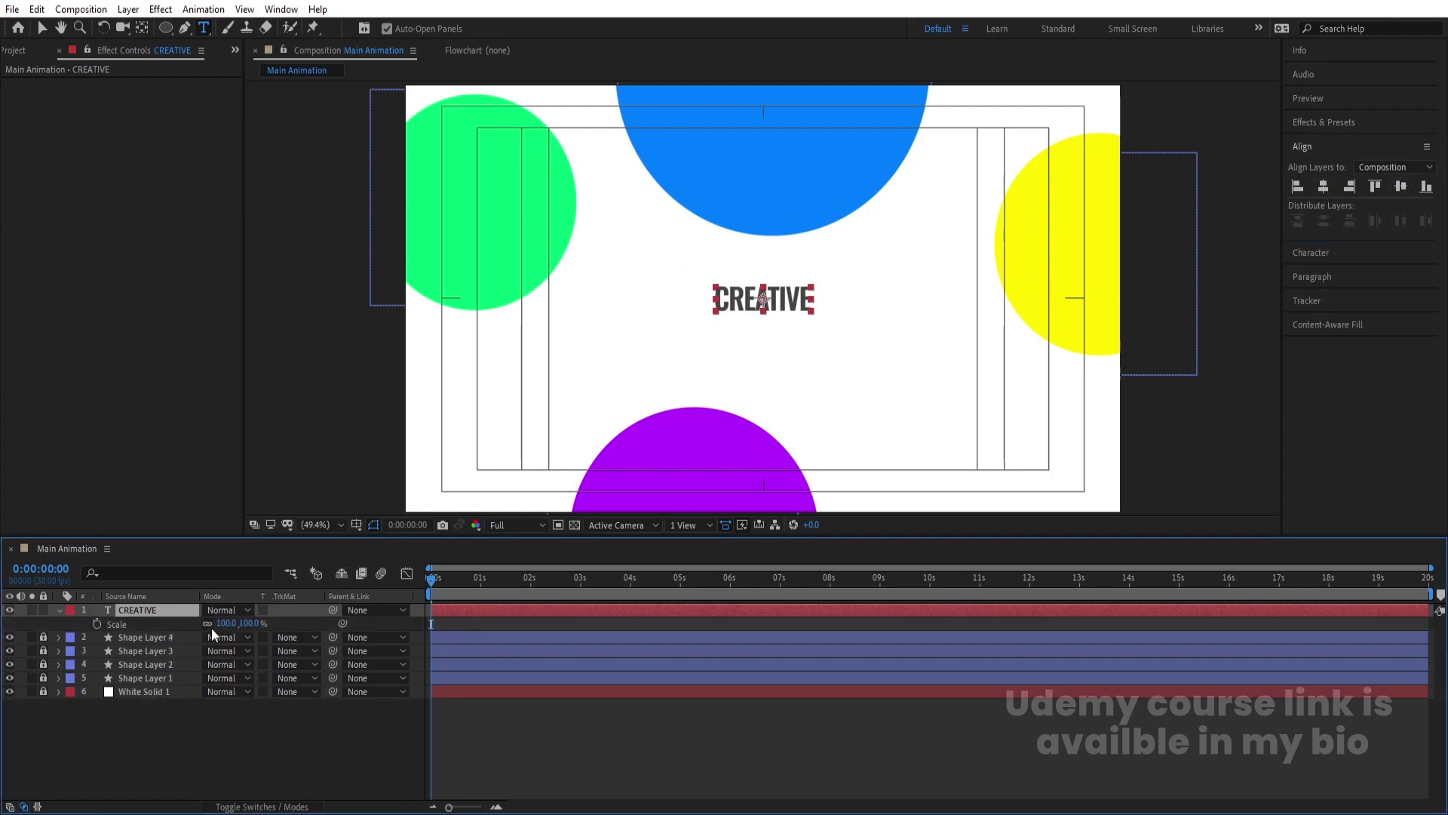
{"action": "left_click_drag", "start_coordinate": [226, 623], "coordinate": [475, 602]}
{"action": "left_click_drag", "start_coordinate": [226, 623], "coordinate": [218, 623]}
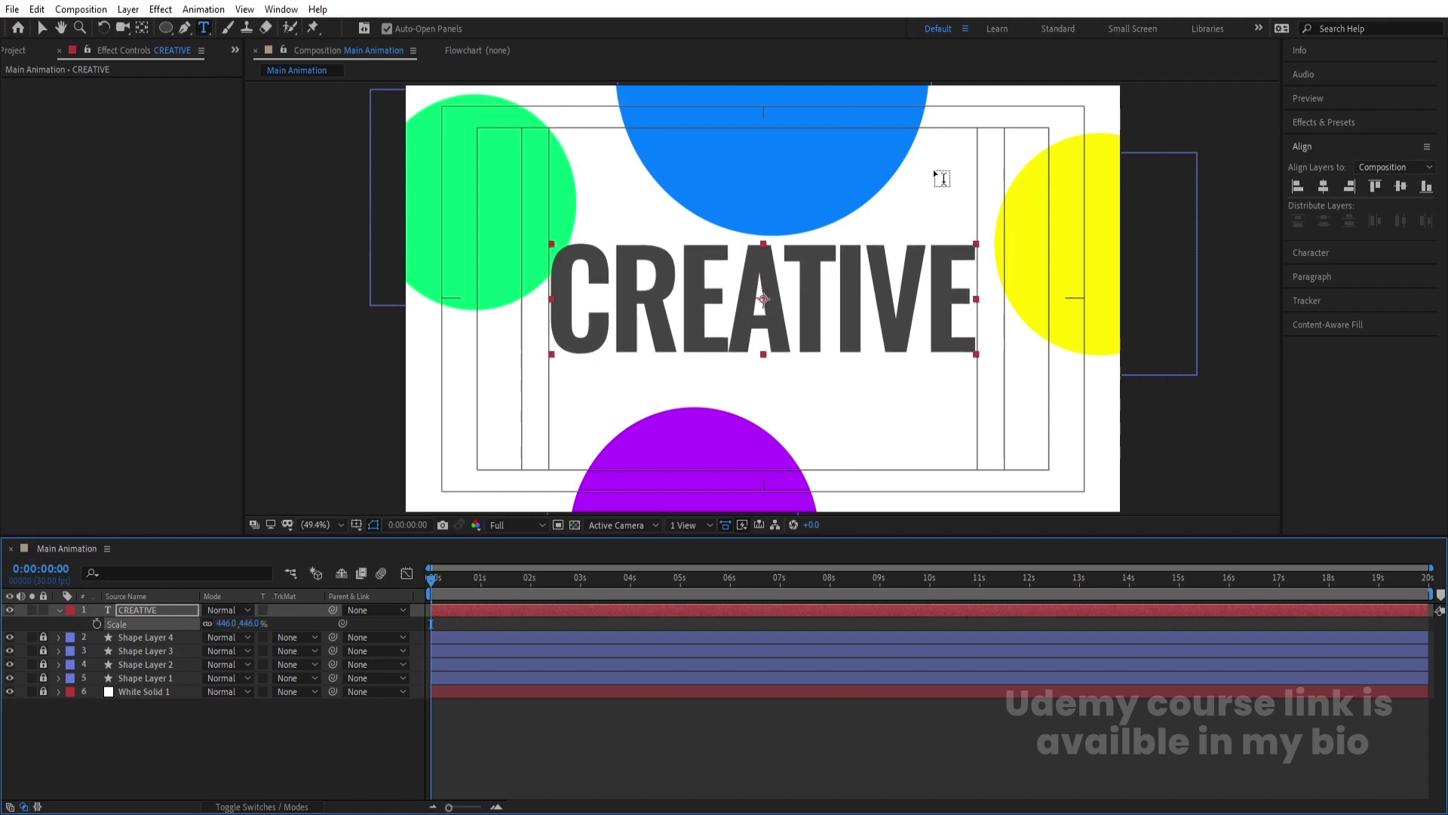
{"action": "left_click_drag", "start_coordinate": [225, 623], "coordinate": [196, 632]}
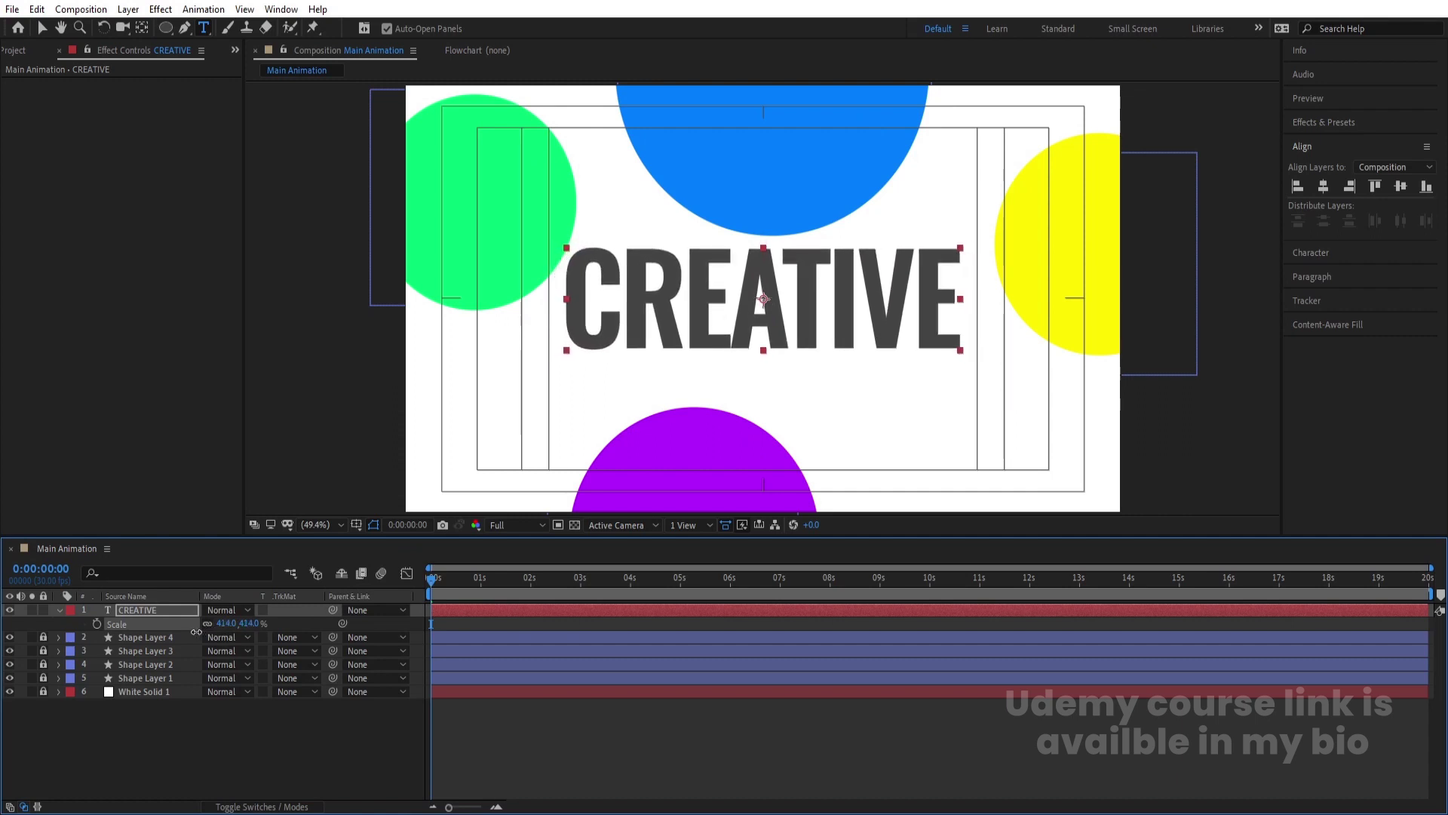
- Duplicate the CREATIVE text layer and give the lower copy no fill and a black stroke of 0.1 px
{"action": "left_click", "coordinate": [139, 610]}
{"action": "key", "text": "ctrl+d"}
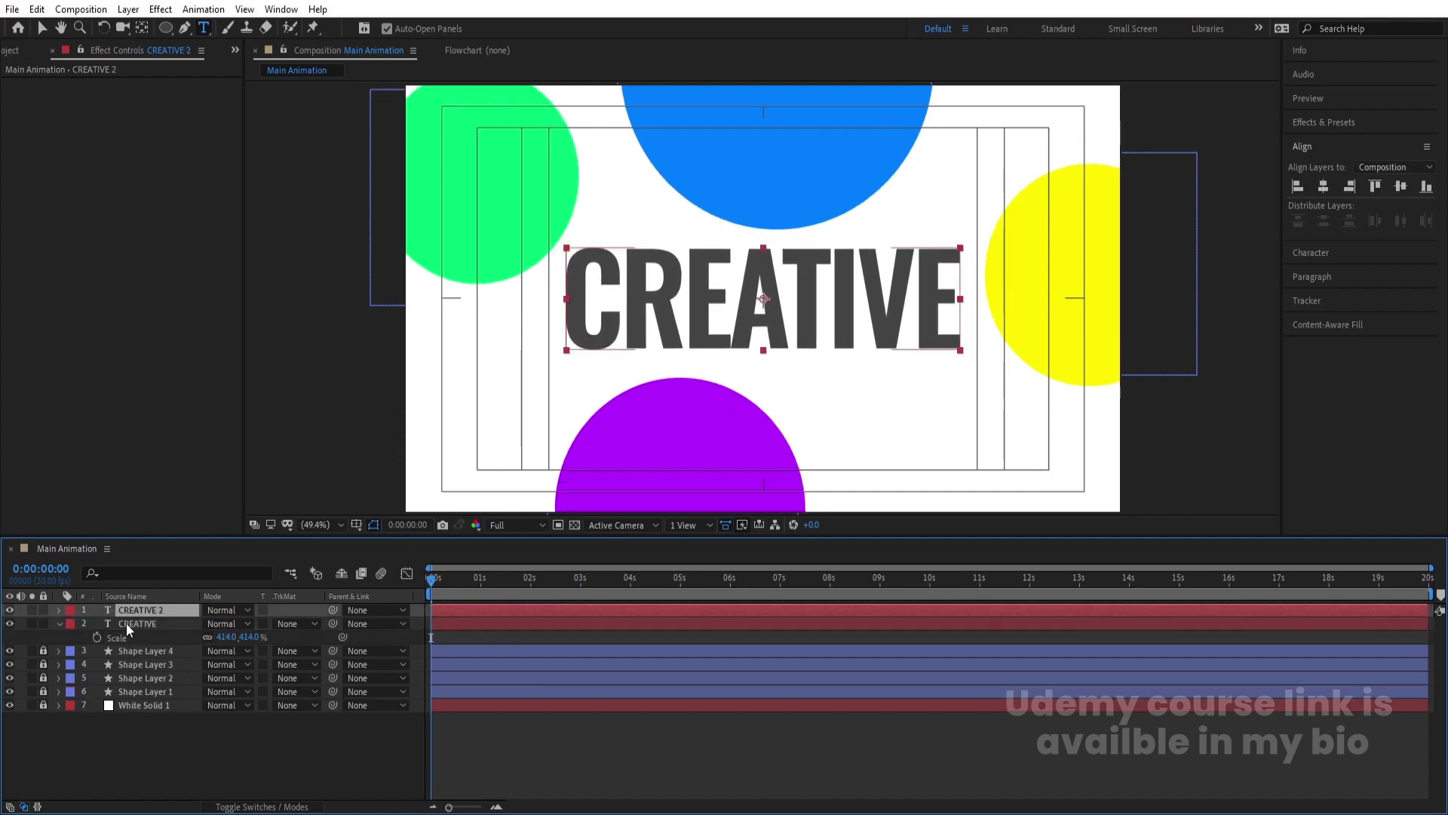
{"action": "left_click", "coordinate": [126, 623]}
{"action": "left_click", "coordinate": [1296, 254]}
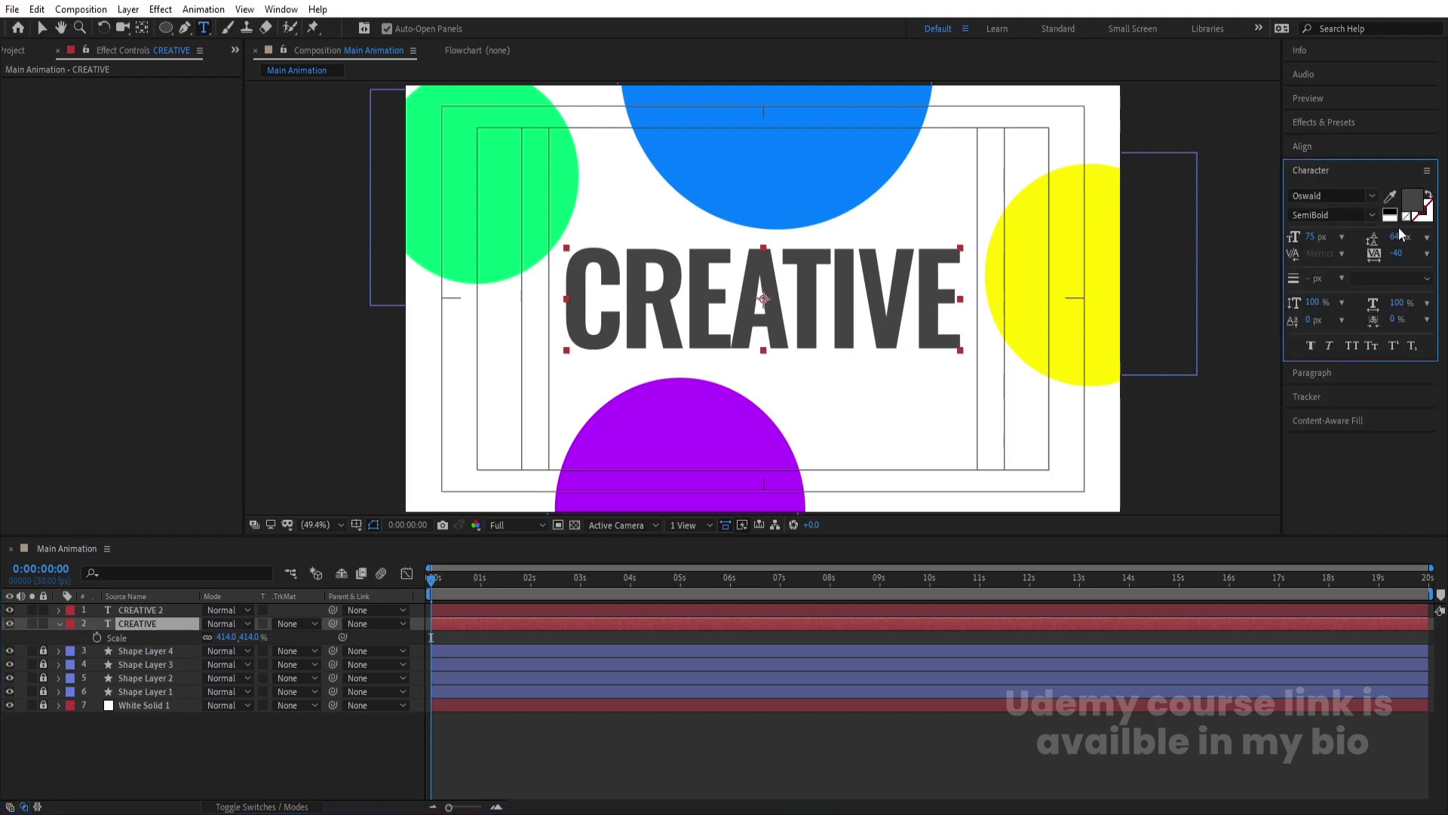
{"action": "left_click", "coordinate": [1407, 217]}
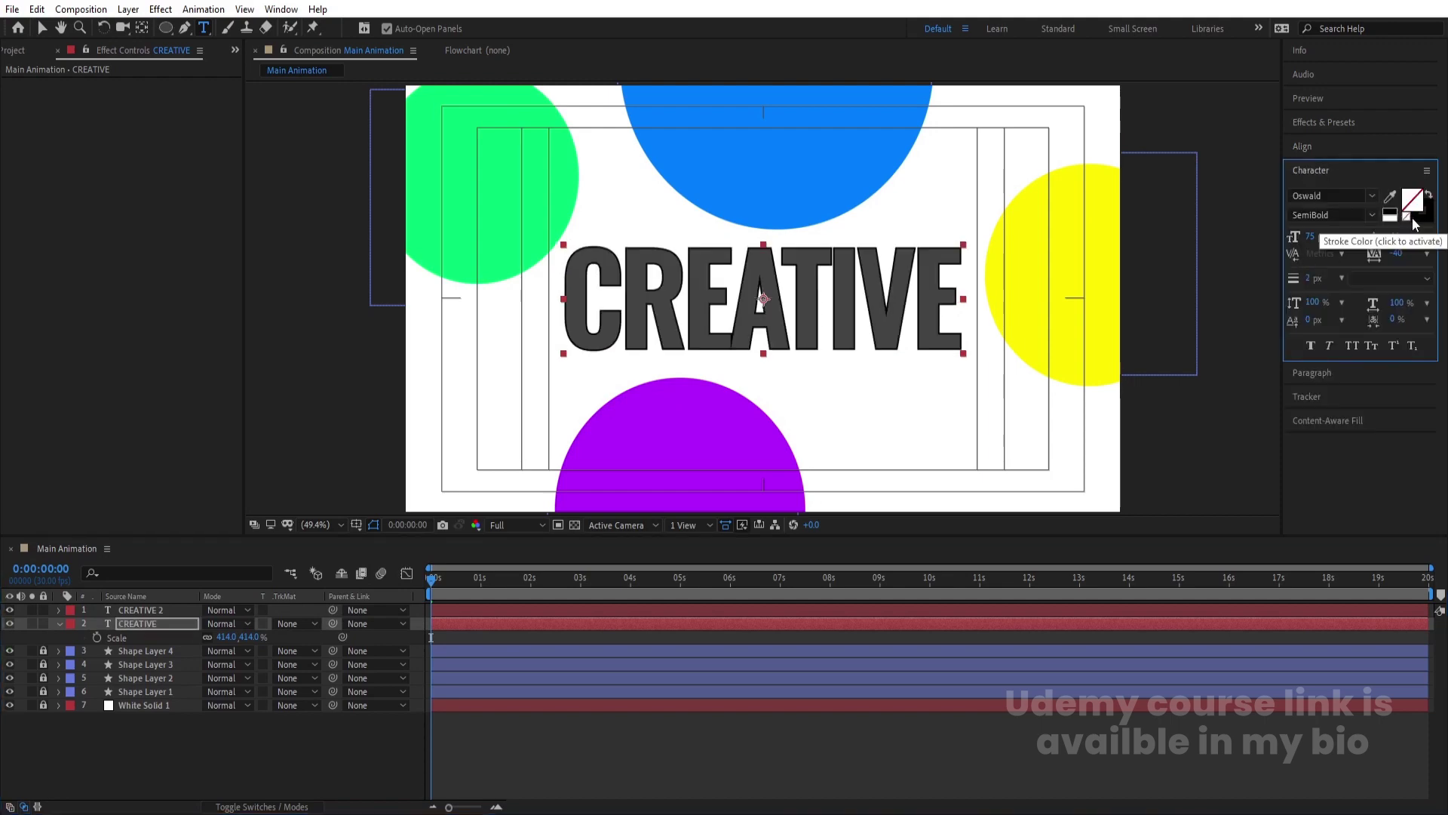
{"action": "left_click", "coordinate": [1417, 216]}
{"action": "left_click", "coordinate": [1310, 279]}
{"action": "type", "text": "0.1"}
{"action": "key", "text": "Return"}
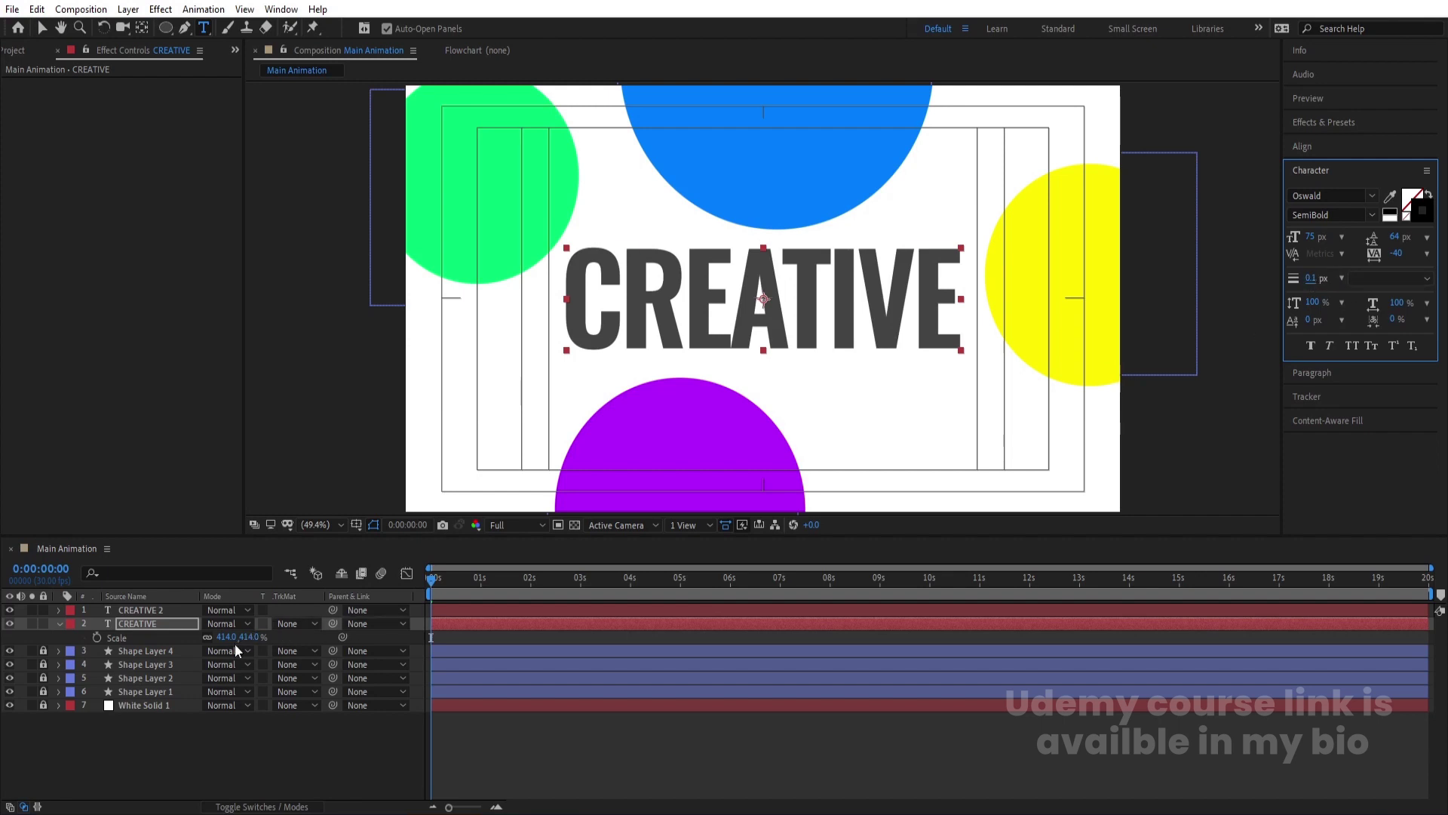
- Enlarge the outlined CREATIVE text beyond the frame width and place its layer directly above White Solid 1
{"action": "left_click_drag", "start_coordinate": [225, 637], "coordinate": [332, 637]}
{"action": "left_click_drag", "start_coordinate": [151, 623], "coordinate": [170, 699]}
- Set the outlined CREATIVE layer's opacity to 50% and preview the animation
{"action": "key", "text": "t"}
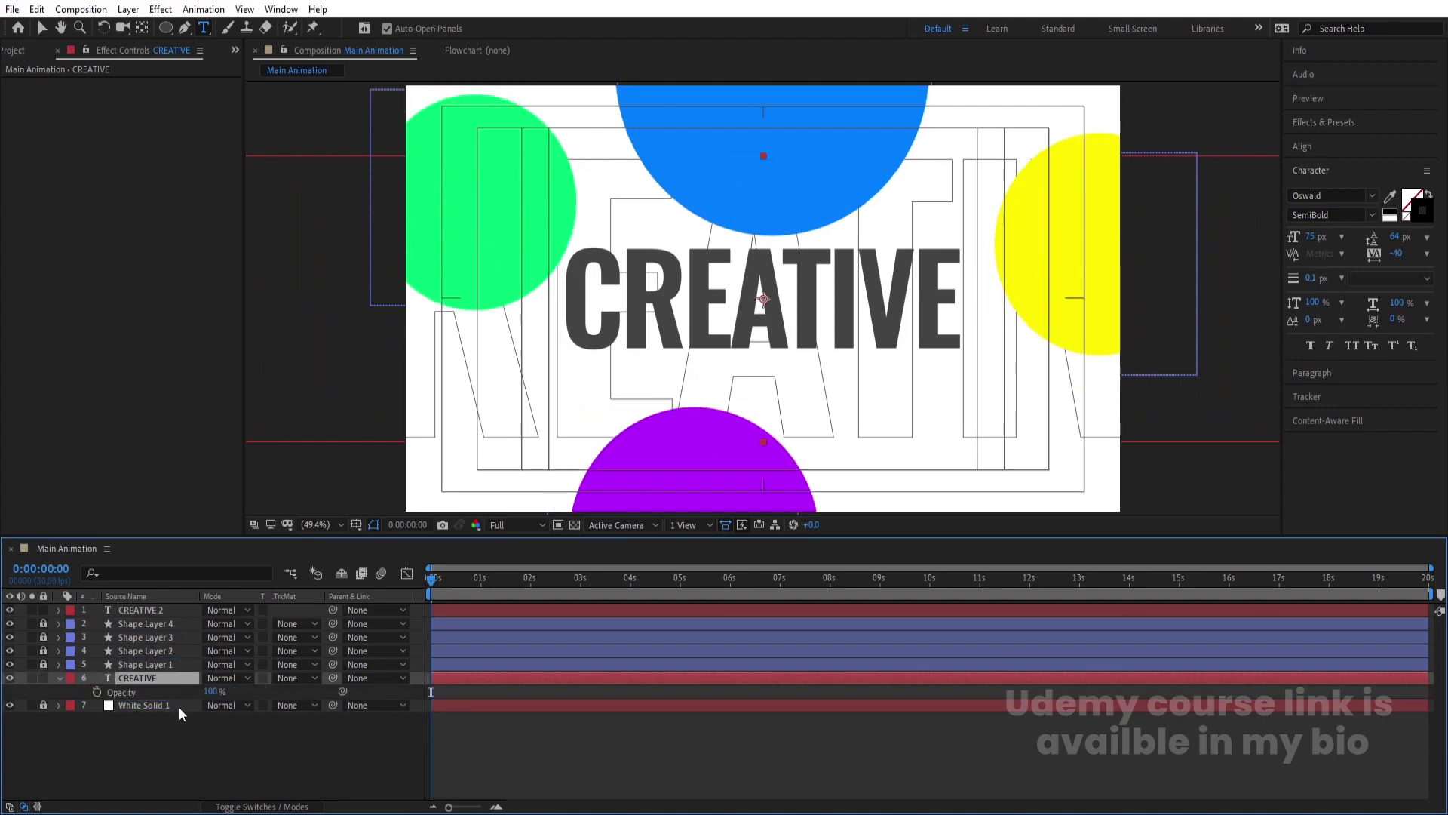
{"action": "left_click", "coordinate": [209, 694]}
{"action": "type", "text": "50"}
{"action": "key", "text": "Return"}
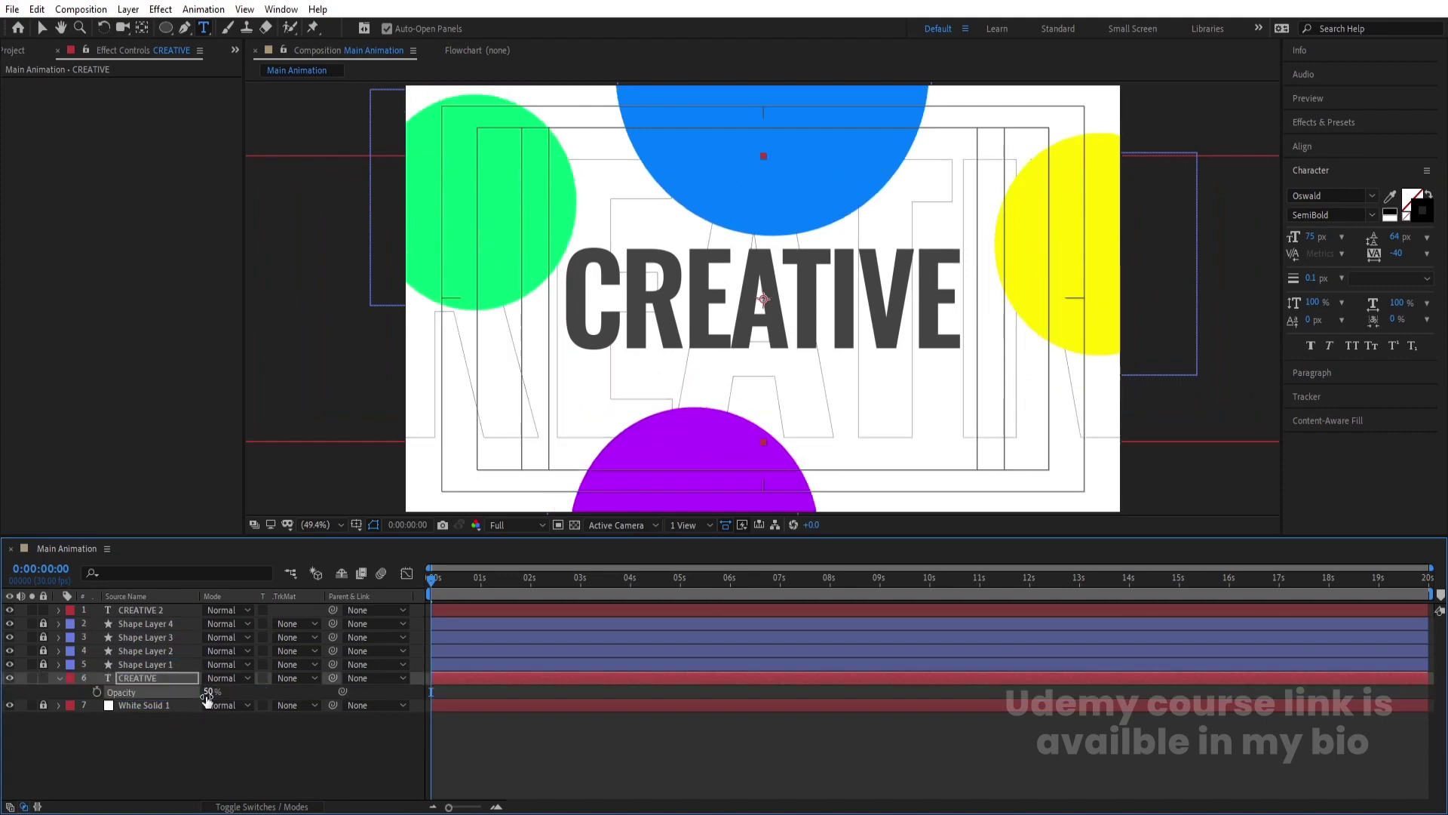
{"action": "key", "text": "space"}
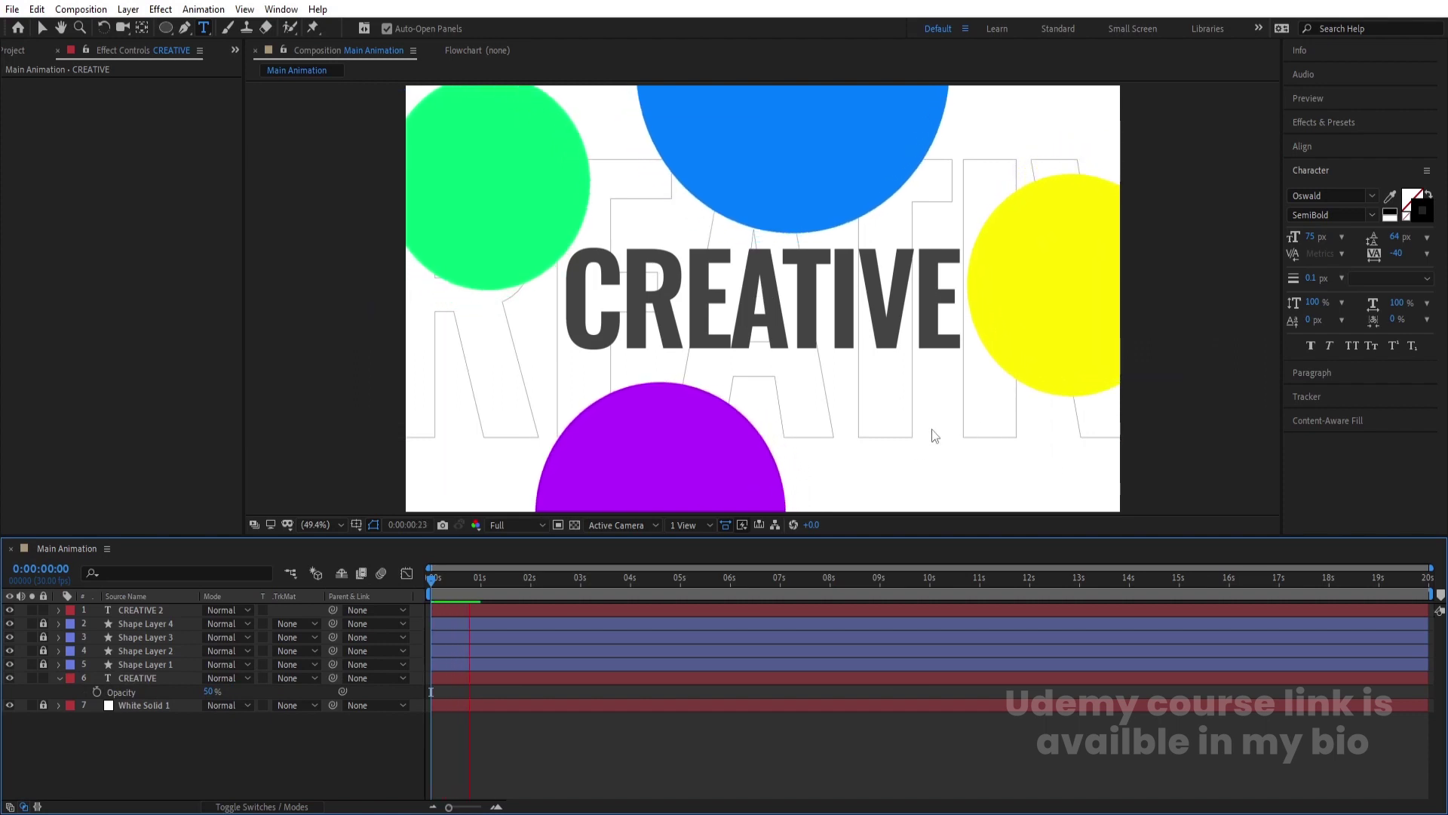
{"action": "key", "text": "space"}
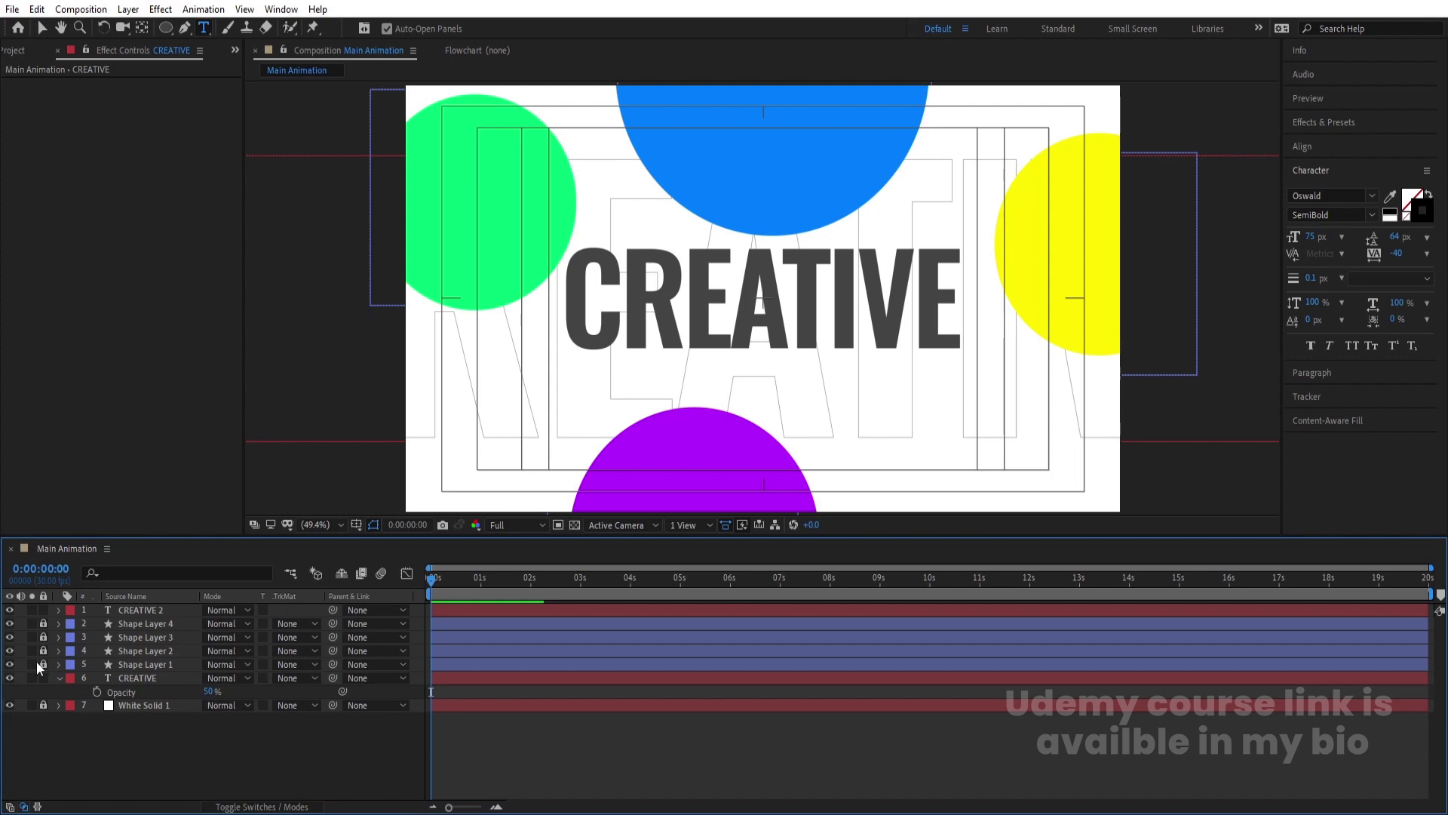
- Unlock all the layers and pre-compose all seven of them into a composition named "Creative"
{"action": "left_click", "coordinate": [43, 705]}
{"action": "key", "text": "t"}
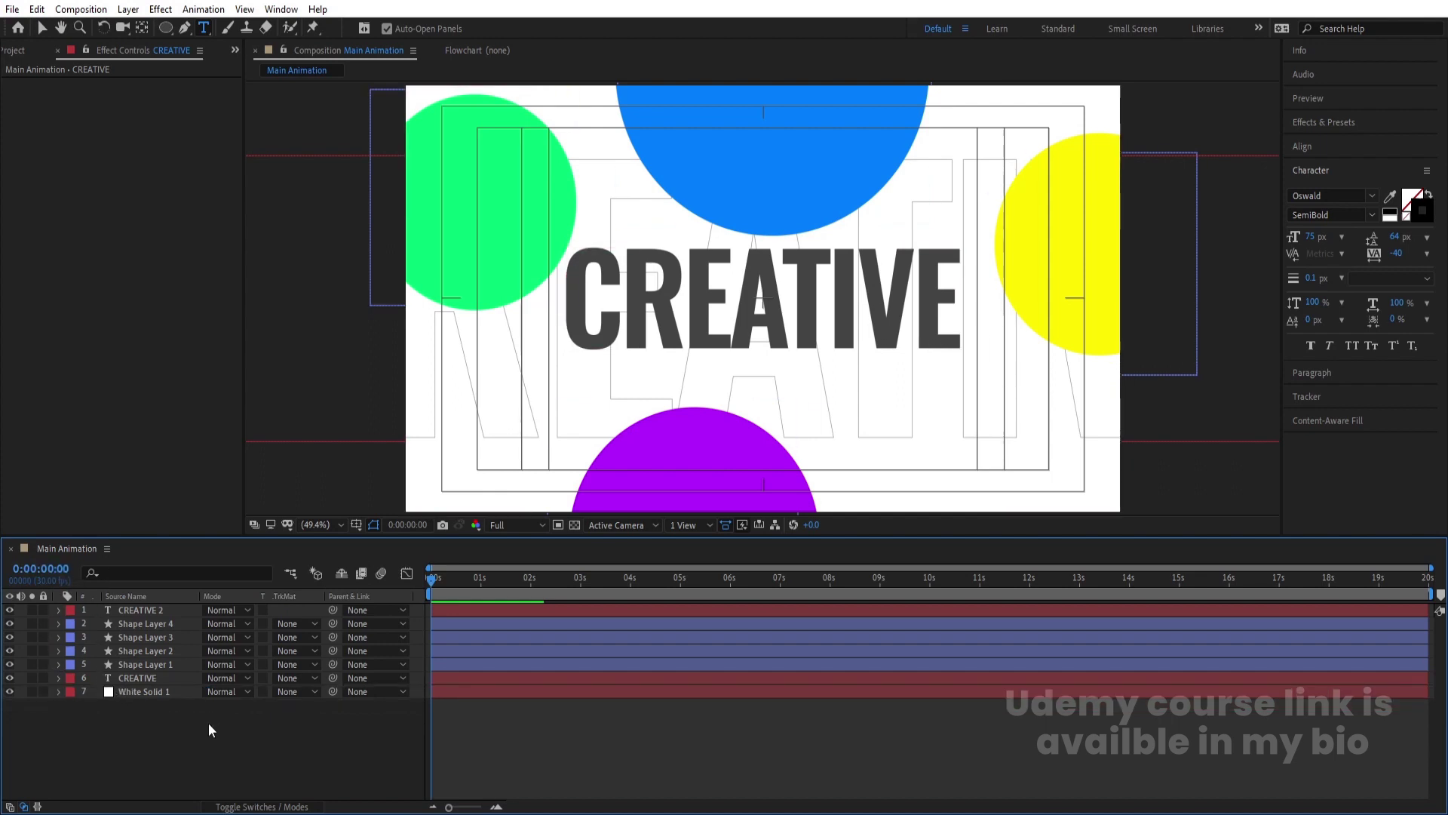
{"action": "left_click_drag", "start_coordinate": [208, 722], "coordinate": [111, 606]}
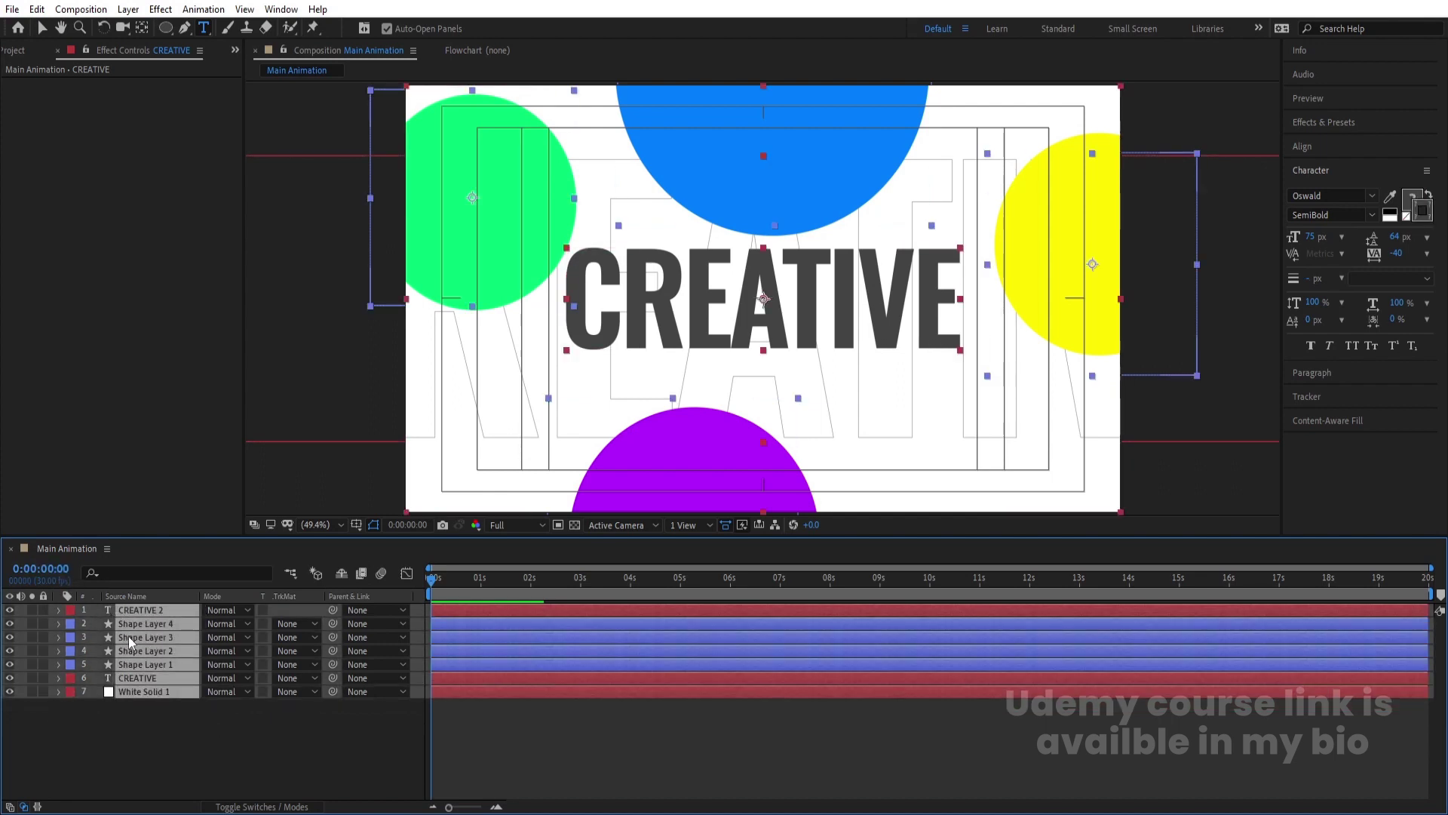
{"action": "key", "text": "ctrl+shift+c"}
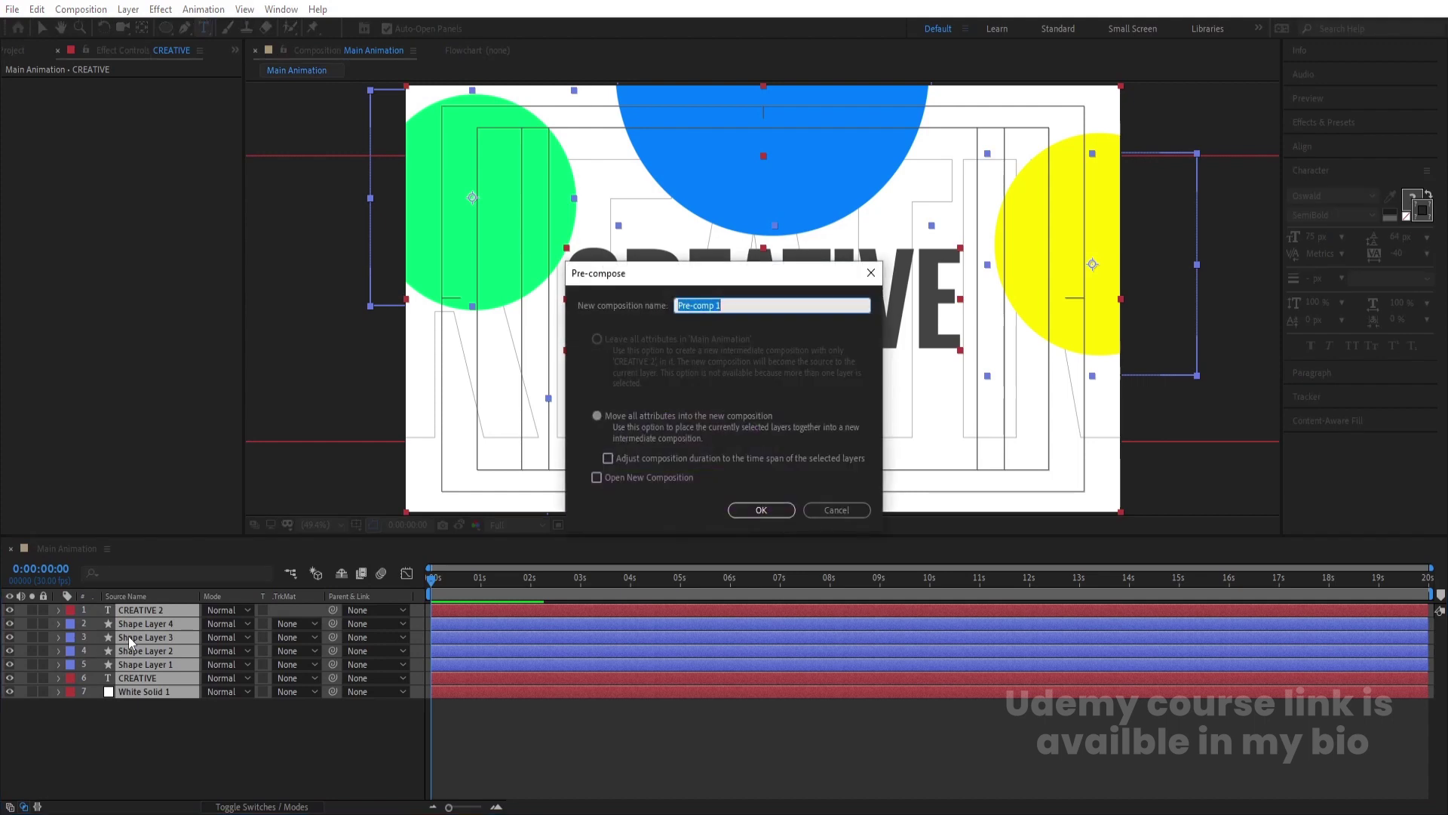
{"action": "type", "text": "Cr-eative"}
{"action": "key", "text": "Num_Lock"}
{"action": "left_click", "coordinate": [691, 305]}
{"action": "key", "text": "BackSpace"}
{"action": "left_click", "coordinate": [766, 515]}
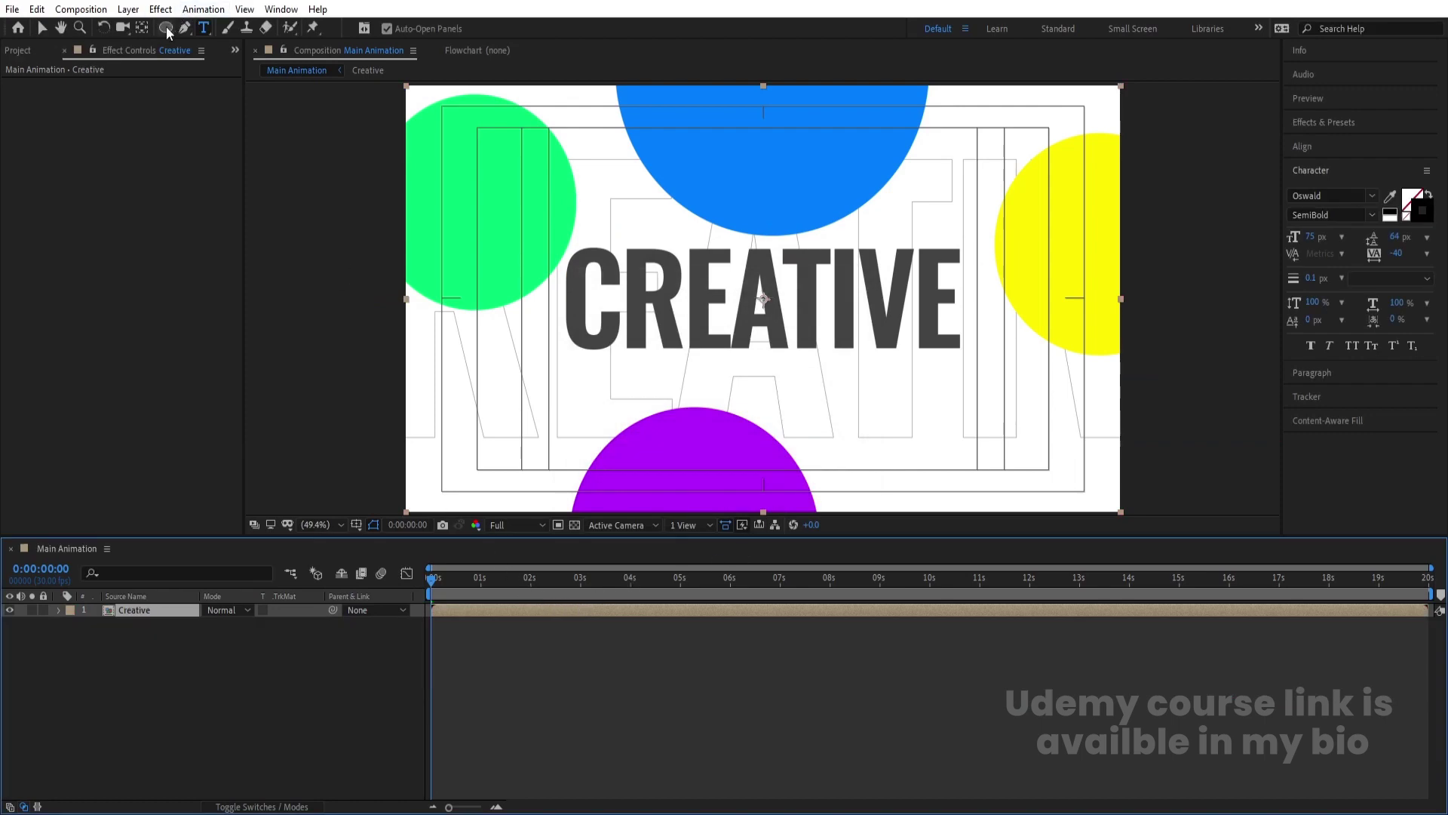
{"action": "left_click_drag", "start_coordinate": [165, 27], "coordinate": [240, 30]}
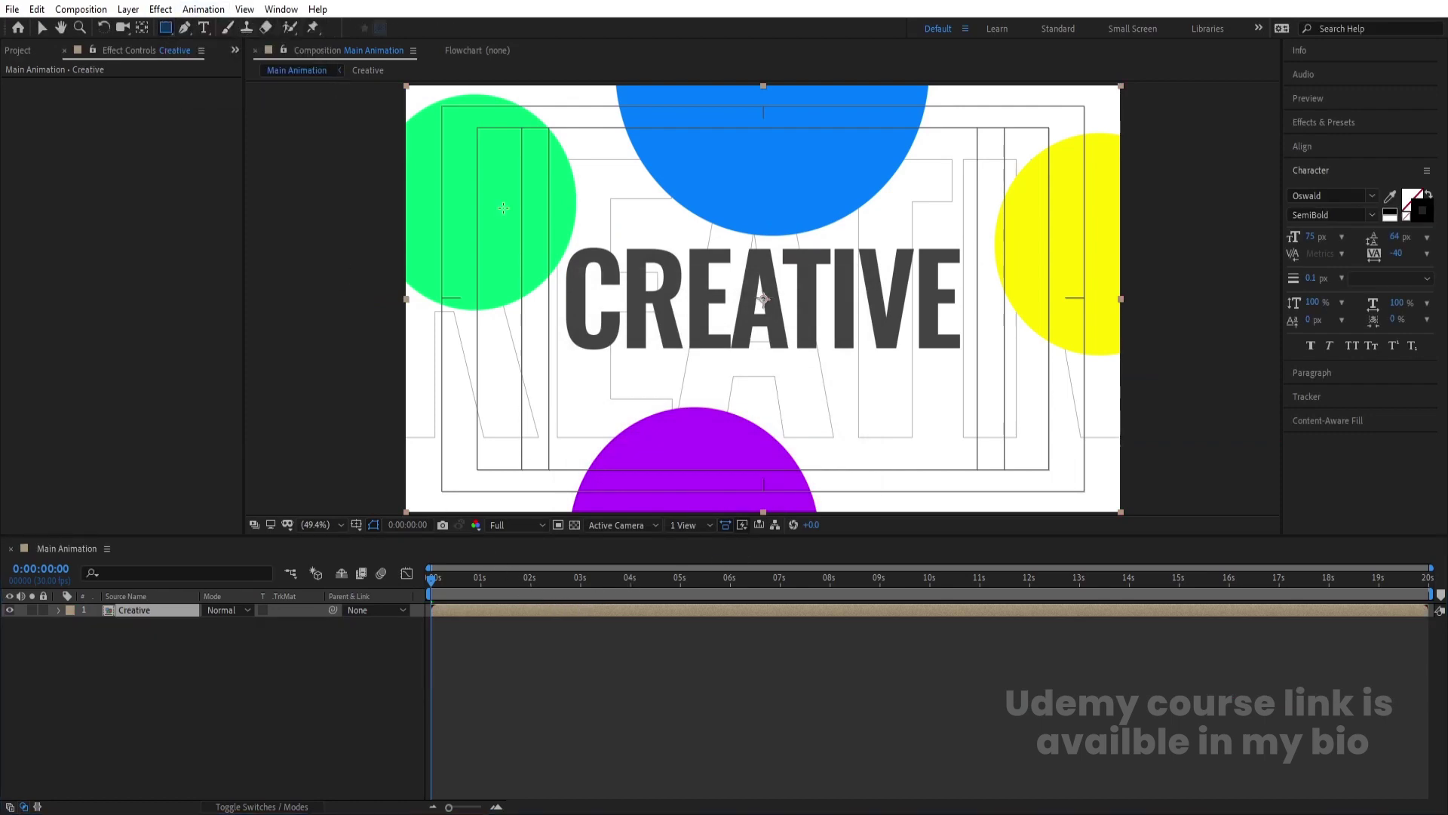
{"action": "left_click_drag", "start_coordinate": [658, 178], "coordinate": [872, 407]}
{"action": "left_click_drag", "start_coordinate": [874, 356], "coordinate": [880, 369]}
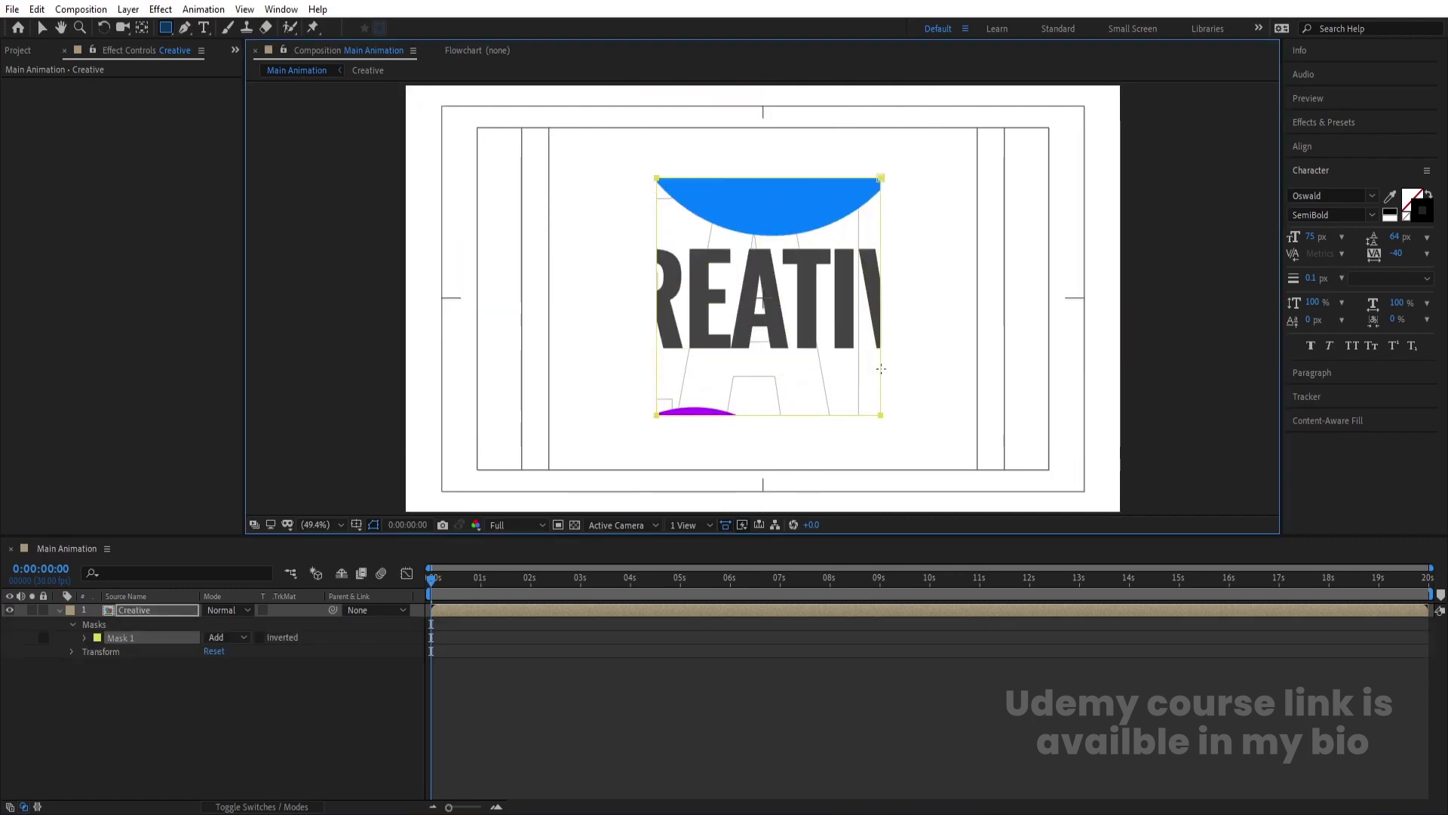
{"action": "key", "text": "v"}
{"action": "left_click", "coordinate": [881, 416]}
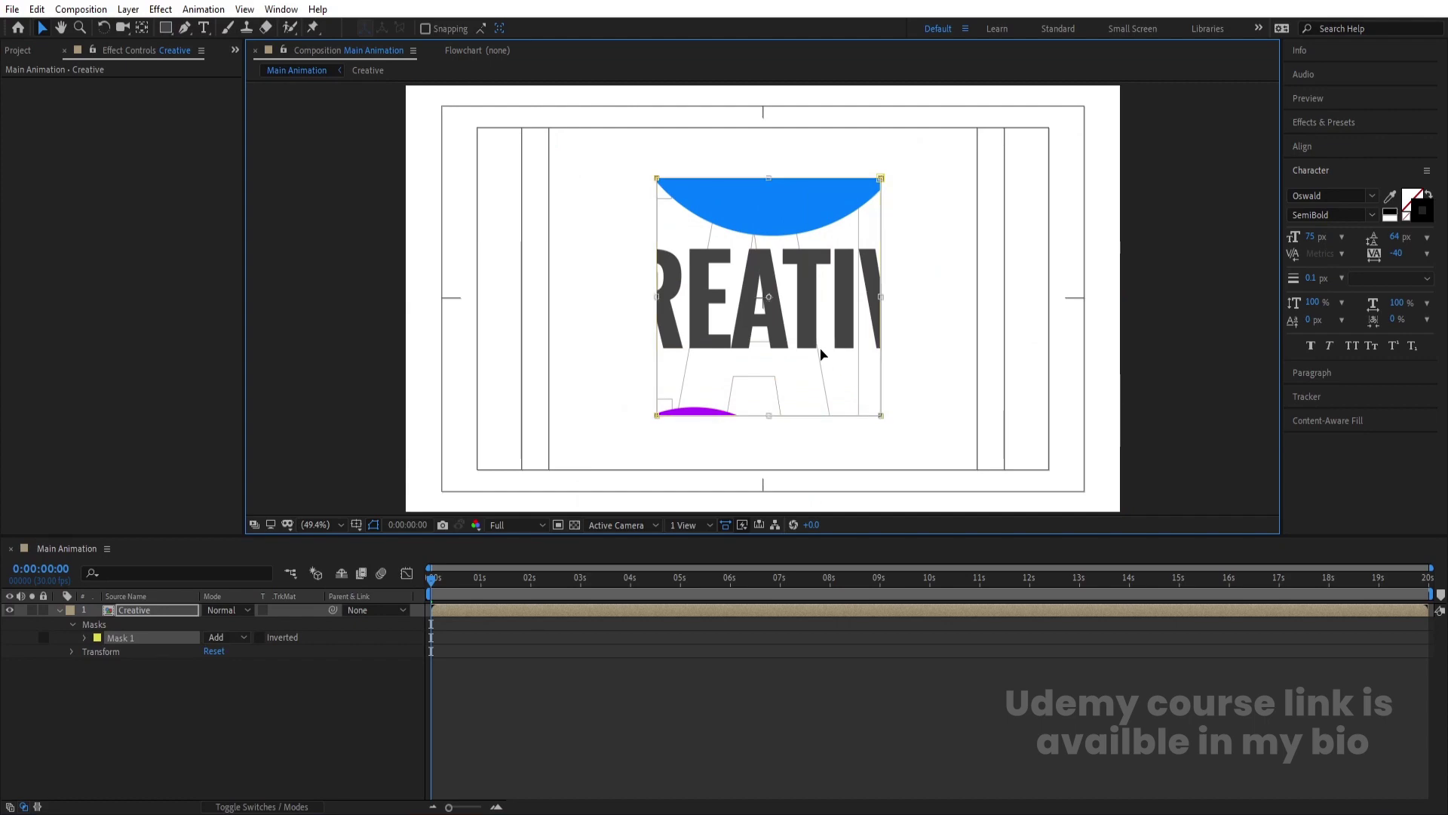
{"action": "left_click_drag", "start_coordinate": [822, 354], "coordinate": [814, 358]}
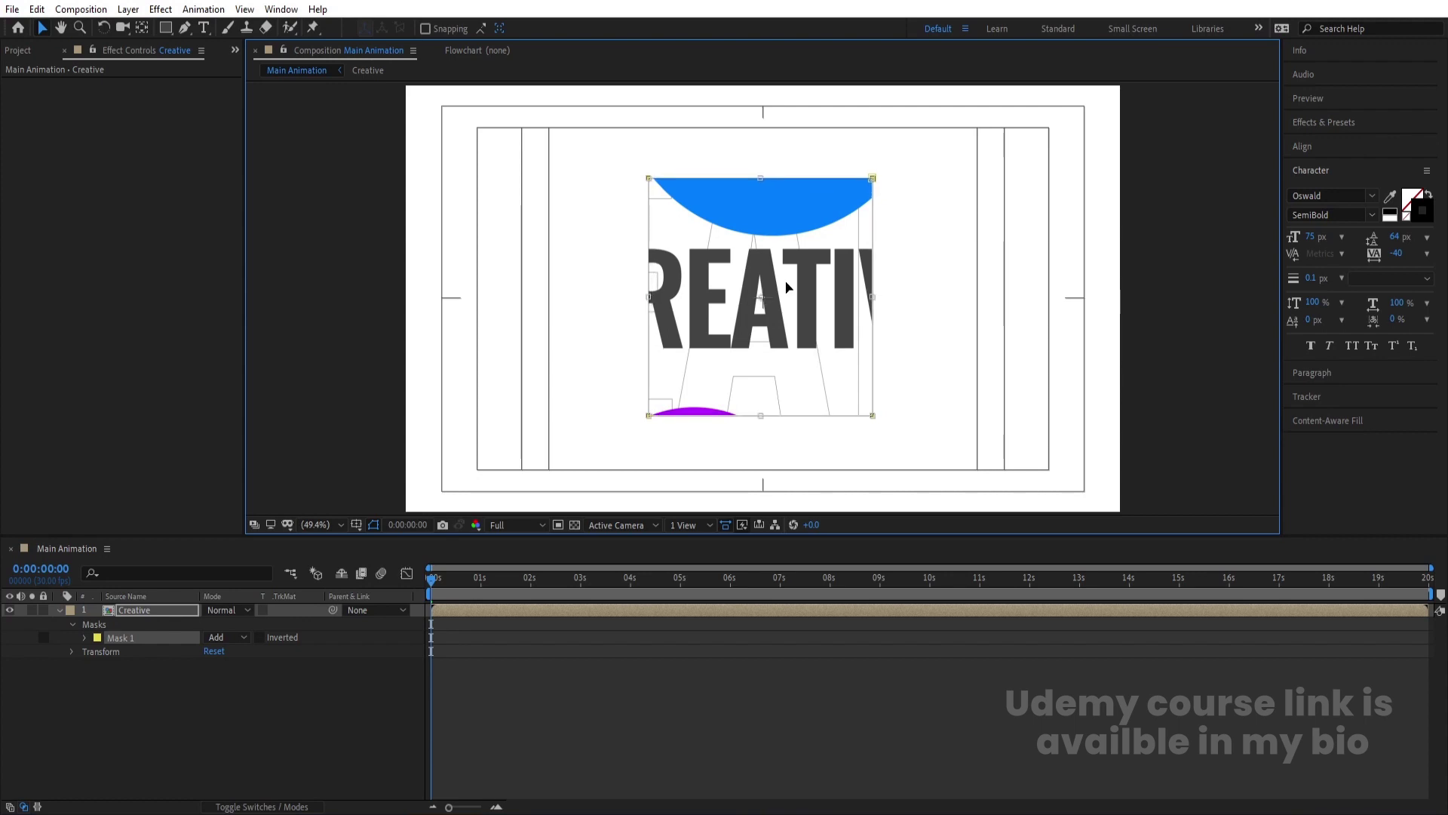
{"action": "left_click_drag", "start_coordinate": [786, 287], "coordinate": [767, 312]}
{"action": "key", "text": "Delete"}
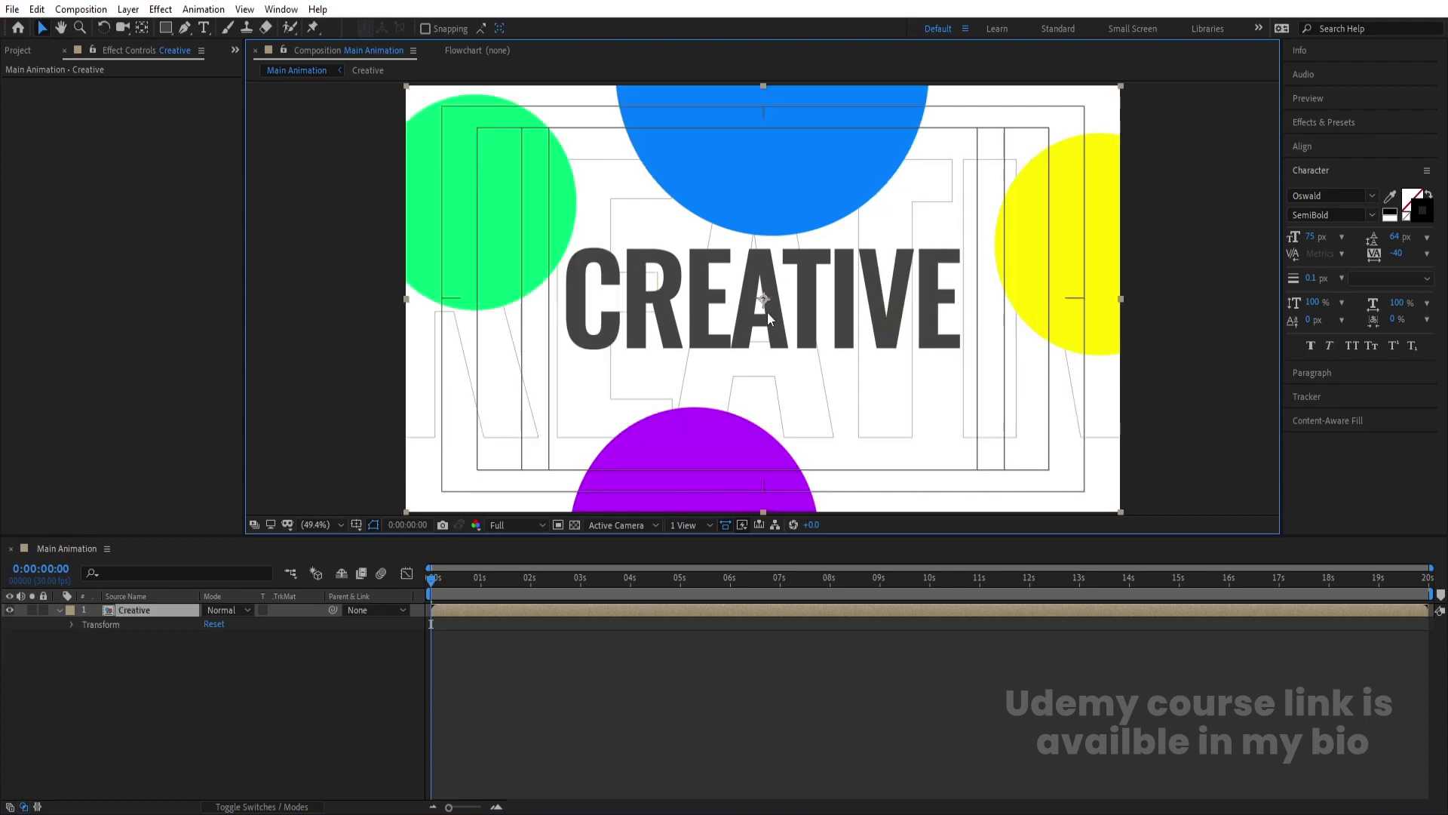
- Draw a nearly square rectangular mask on the Creative layer and centre it in the frame
{"action": "left_click", "coordinate": [187, 631]}
{"action": "left_click", "coordinate": [138, 610]}
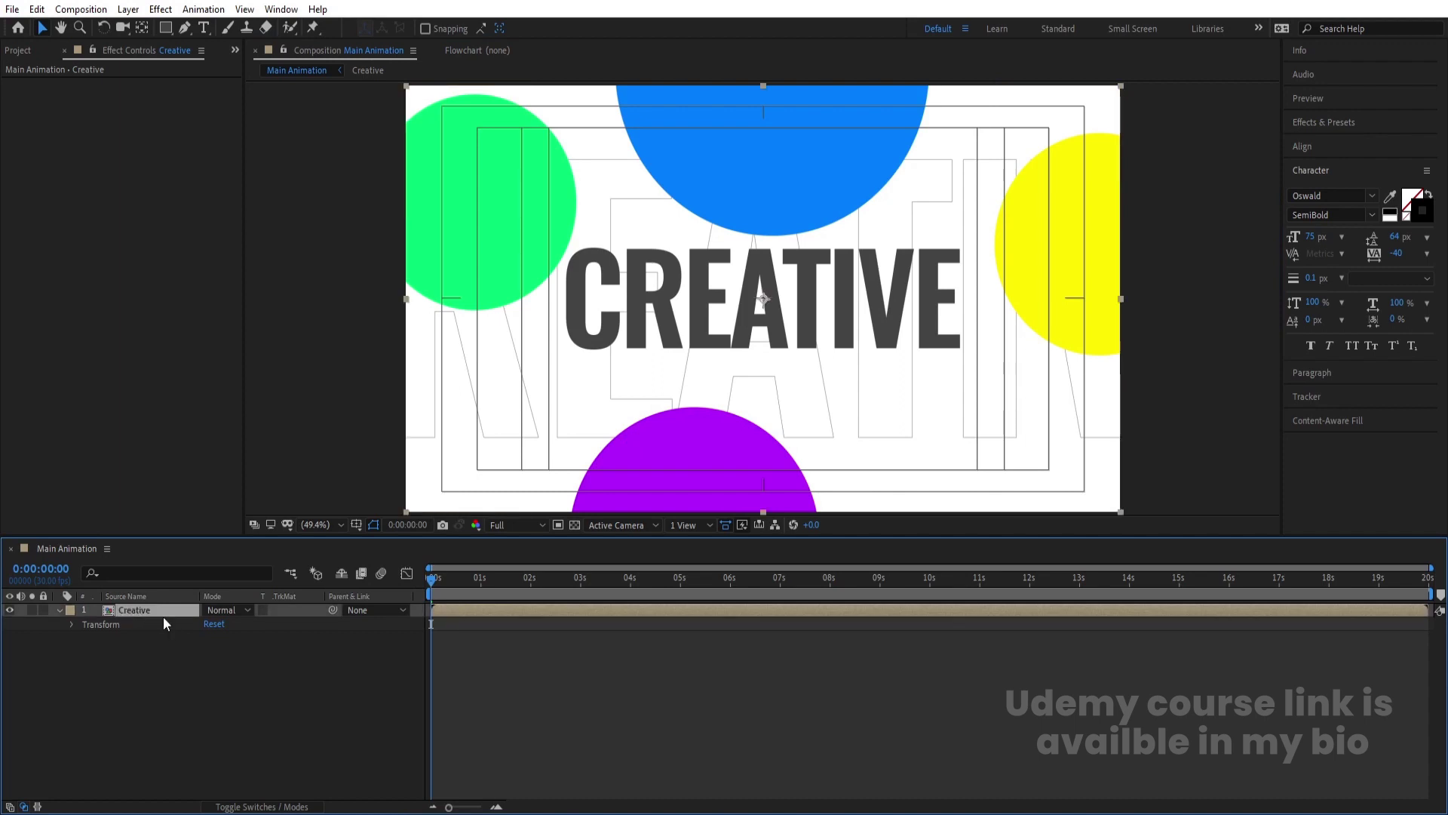
{"action": "left_click", "coordinate": [167, 28]}
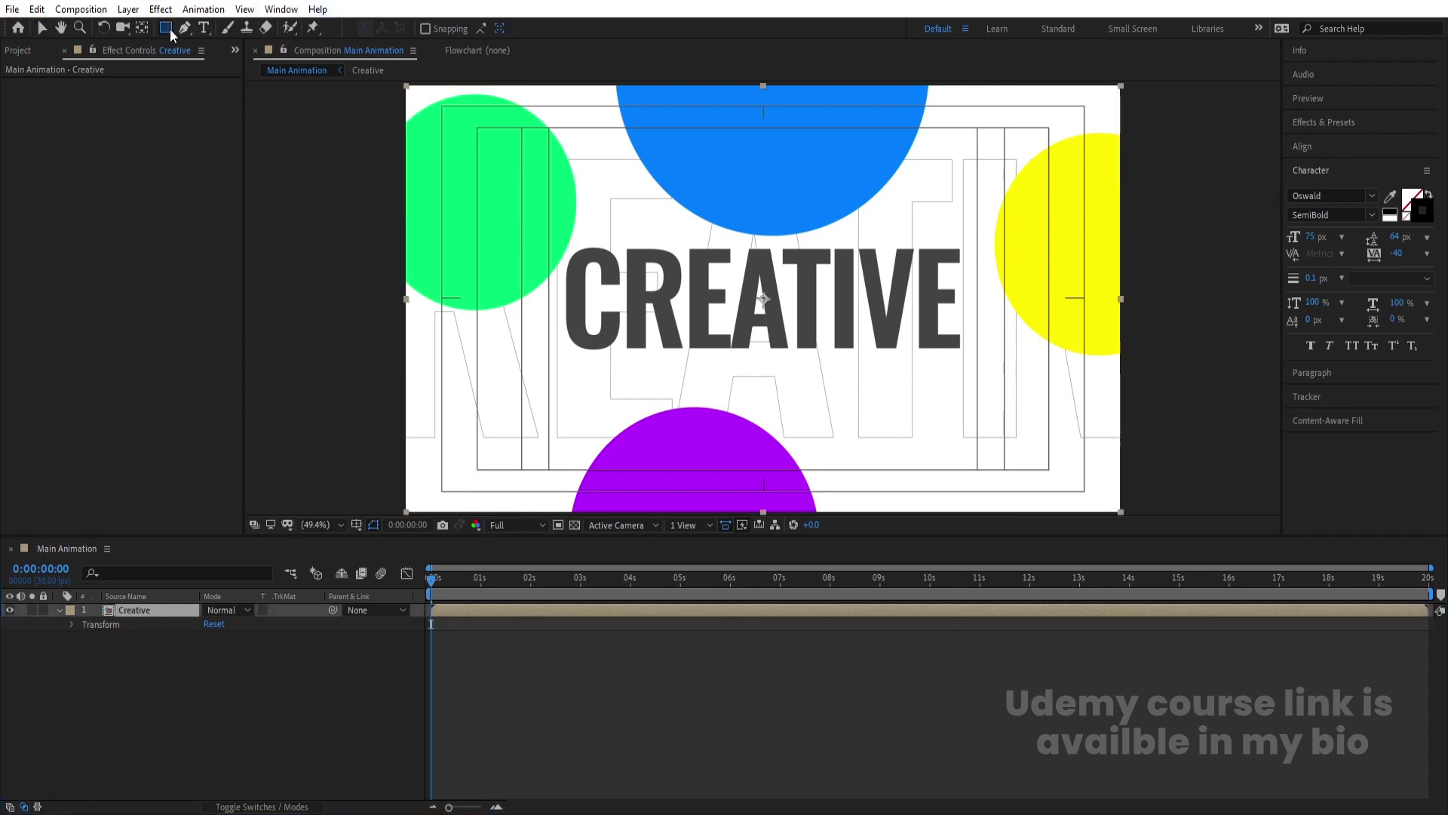
{"action": "left_click_drag", "start_coordinate": [665, 183], "coordinate": [886, 416]}
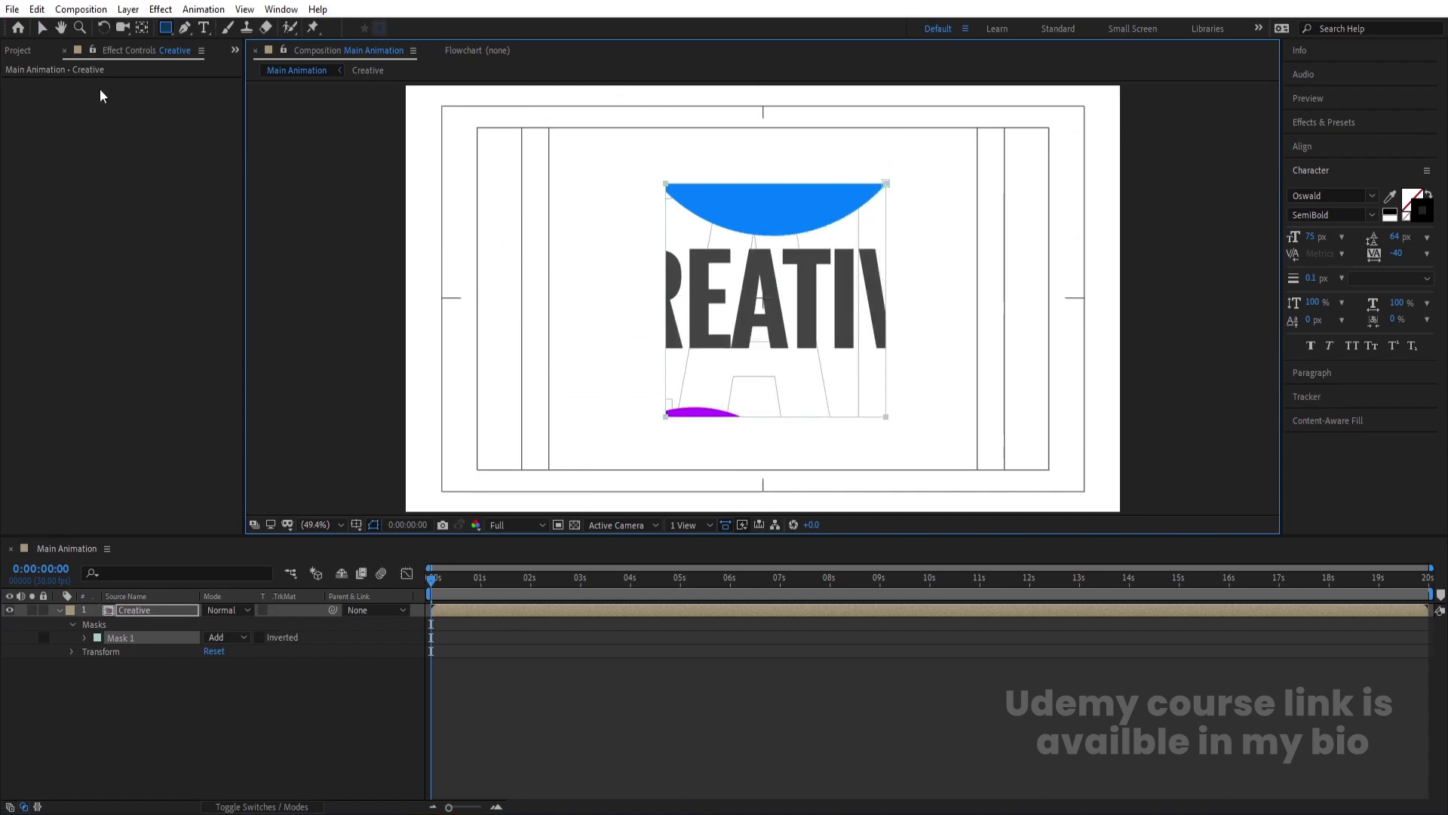
{"action": "key", "text": "v"}
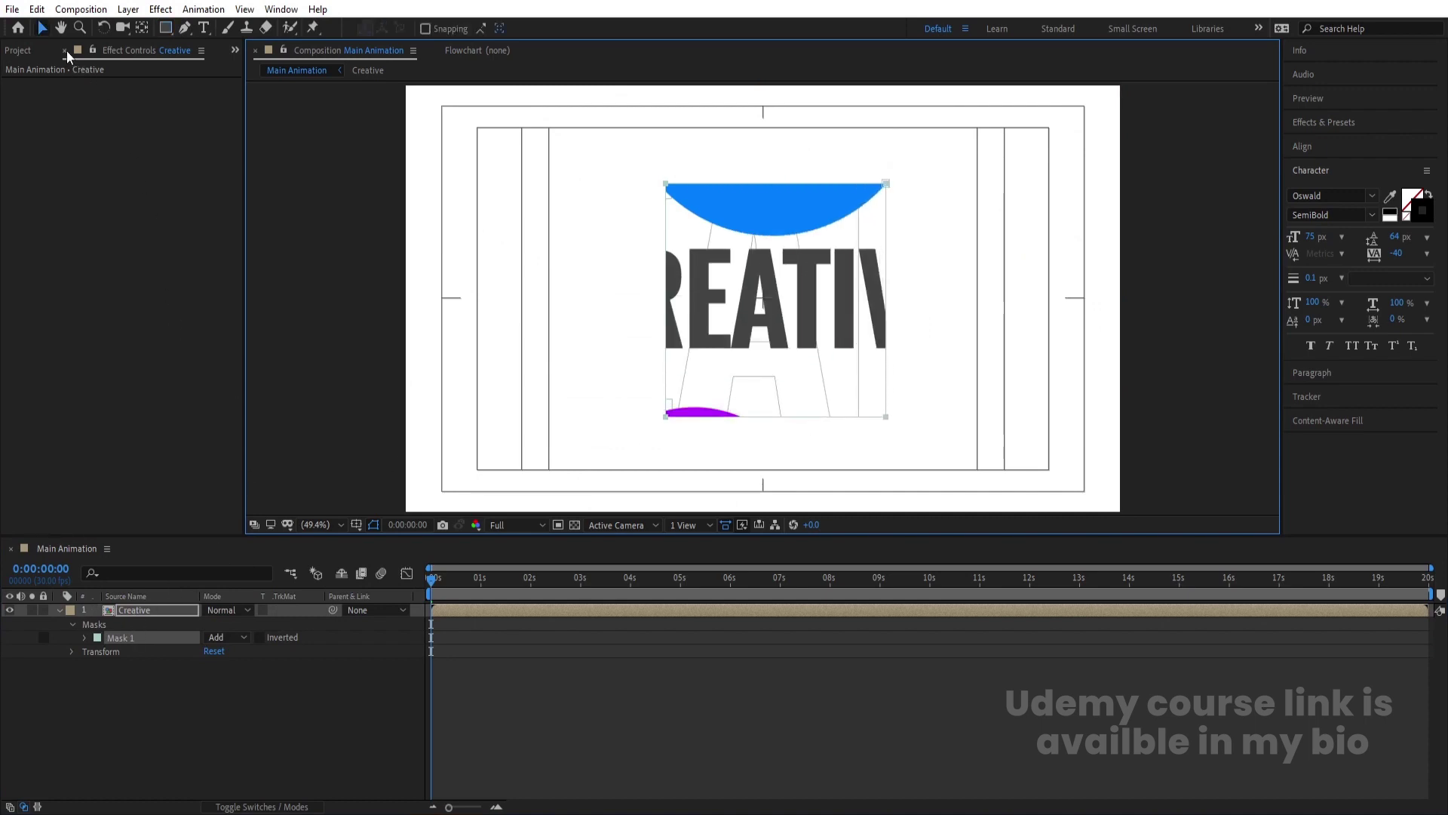
{"action": "left_click", "coordinate": [882, 414]}
{"action": "double_click", "coordinate": [883, 414]}
{"action": "left_click_drag", "start_coordinate": [866, 403], "coordinate": [858, 399]}
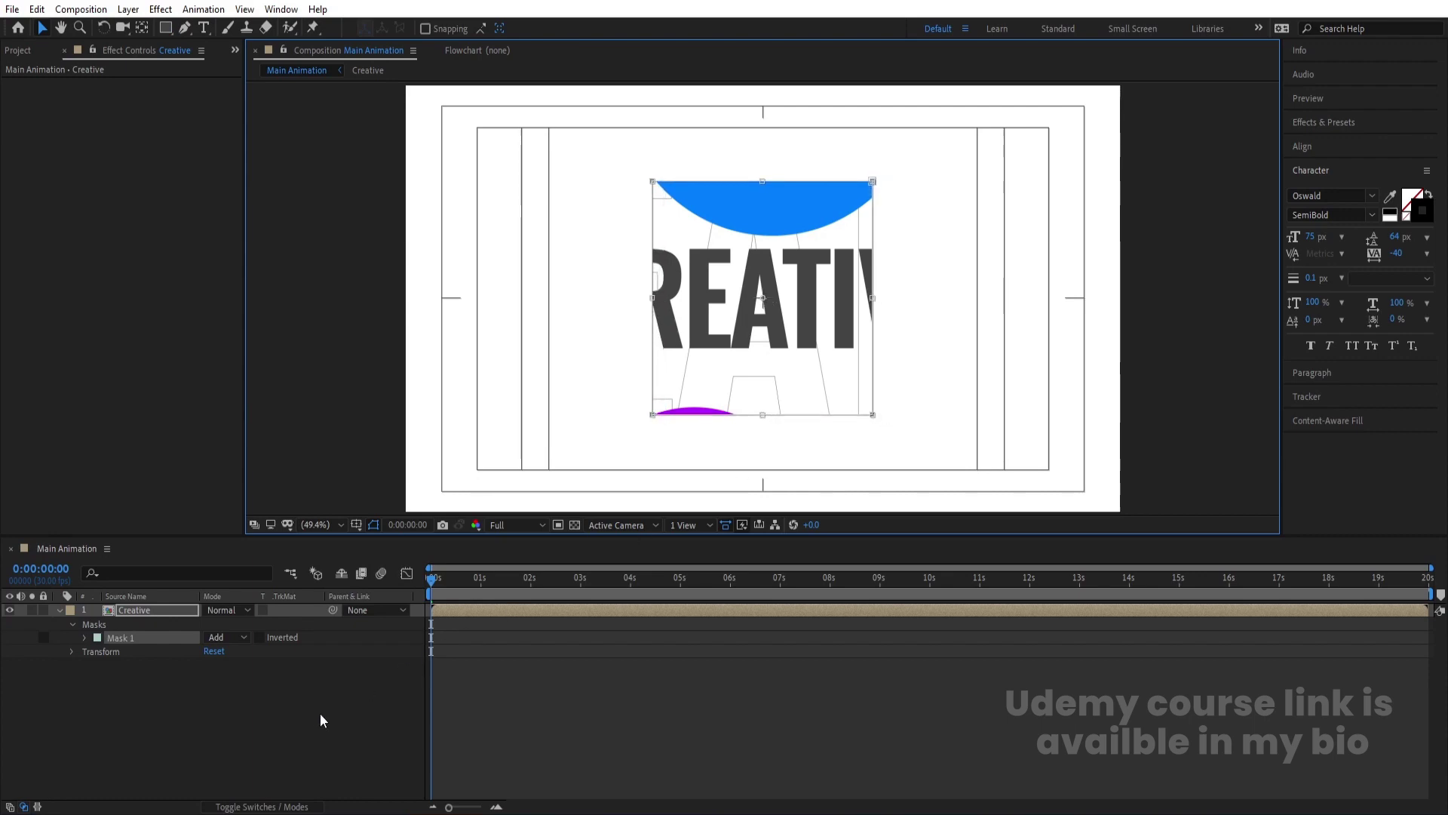
- Duplicate the masked Creative layer and invert Mask 1 on the lower copy
{"action": "left_click", "coordinate": [129, 609]}
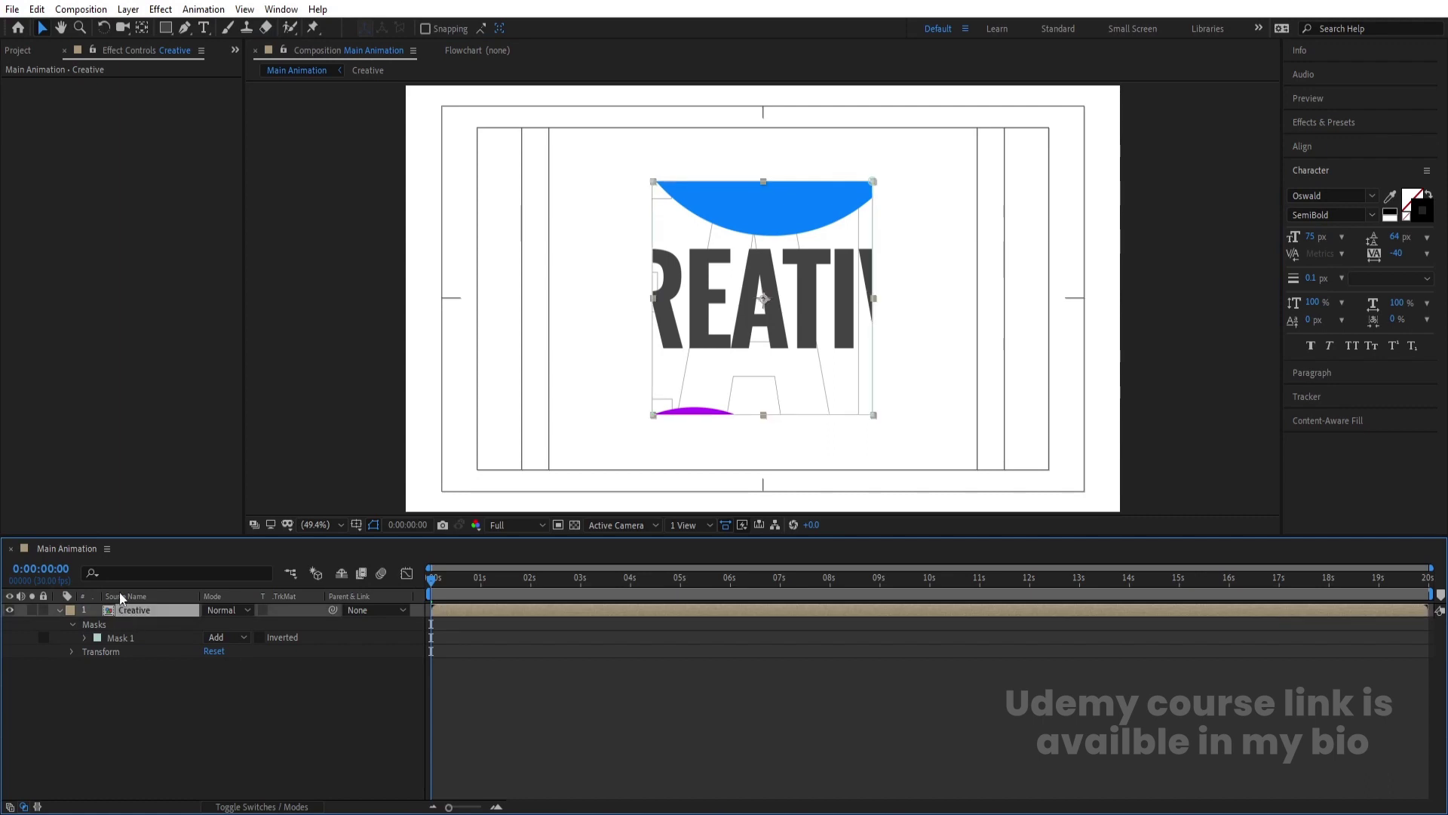
{"action": "key", "text": "ctrl+d"}
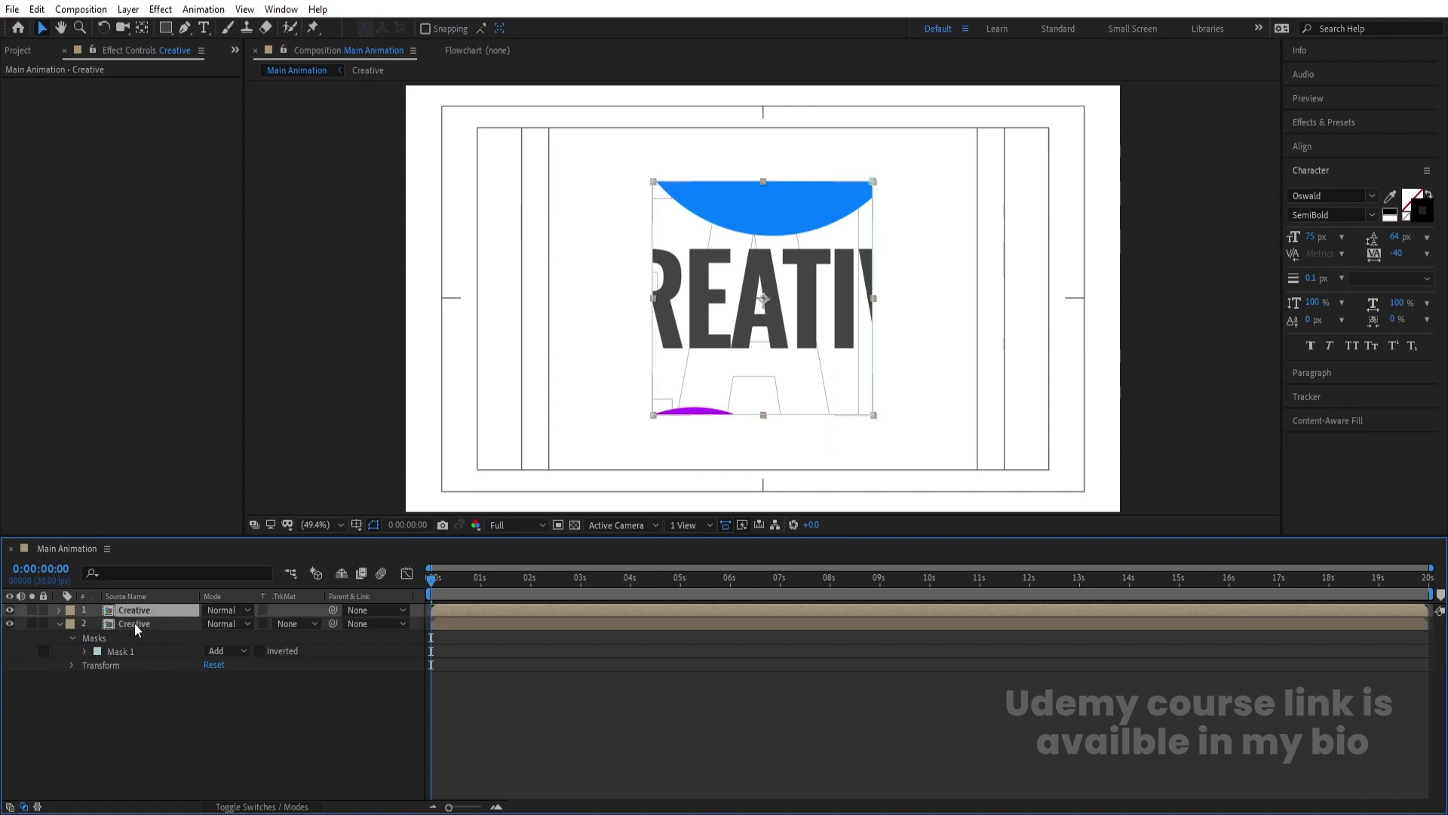
{"action": "left_click", "coordinate": [134, 623]}
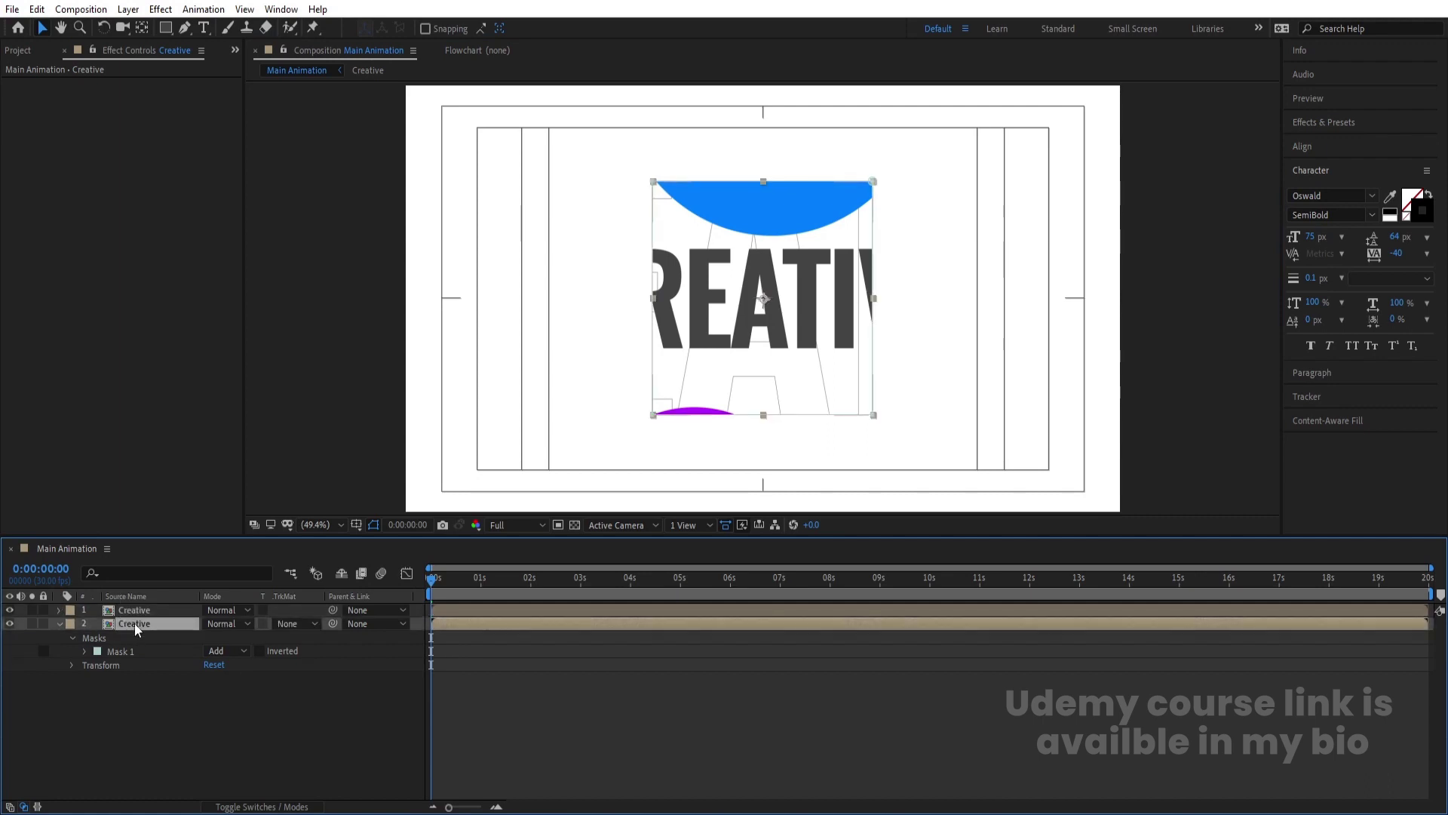
{"action": "left_click", "coordinate": [261, 650]}
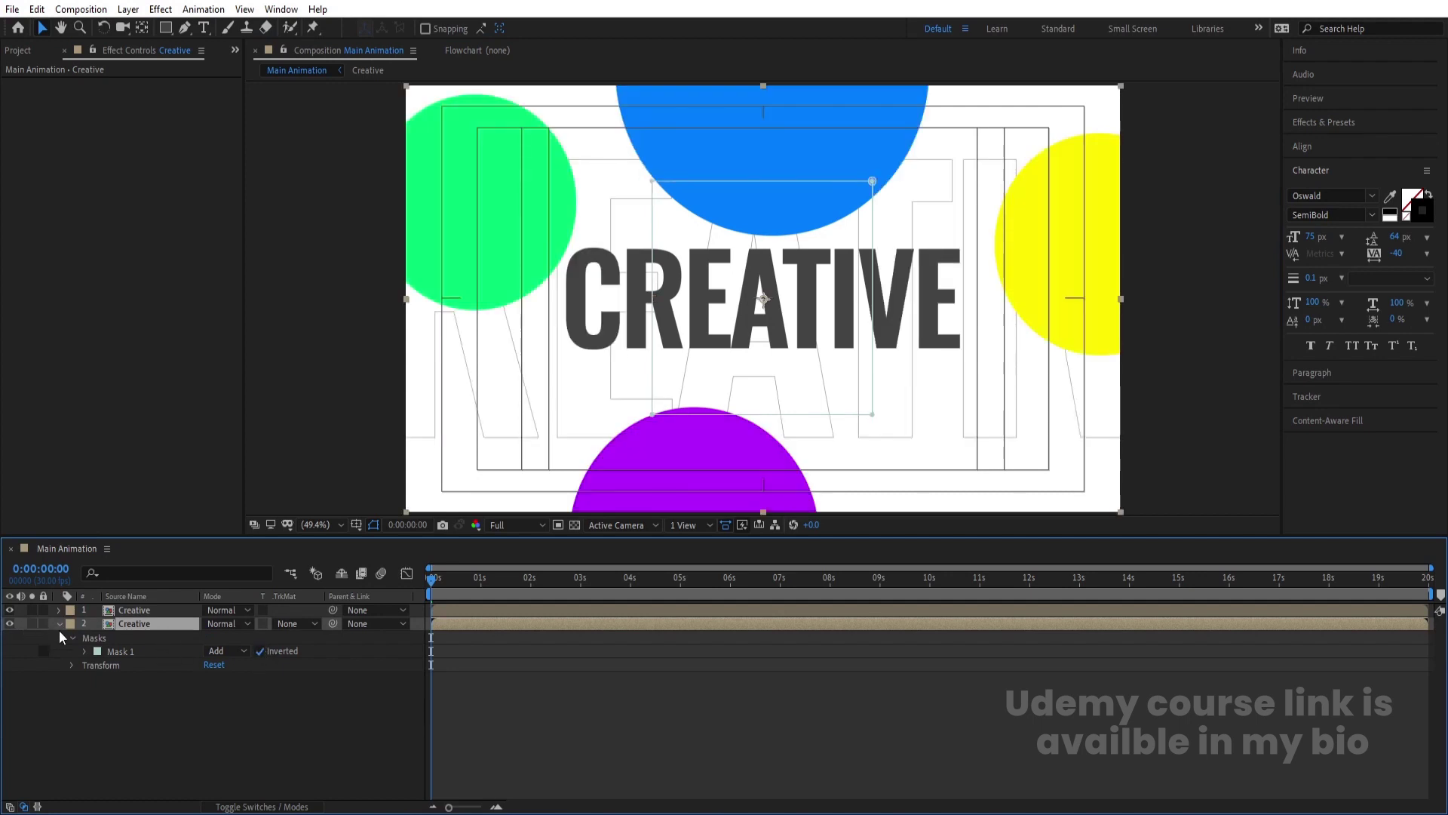
{"action": "left_click", "coordinate": [58, 624]}
- Toggle the visibility of the two Creative layers to examine the masked centre and the inverted surround separately
{"action": "left_click", "coordinate": [10, 622]}
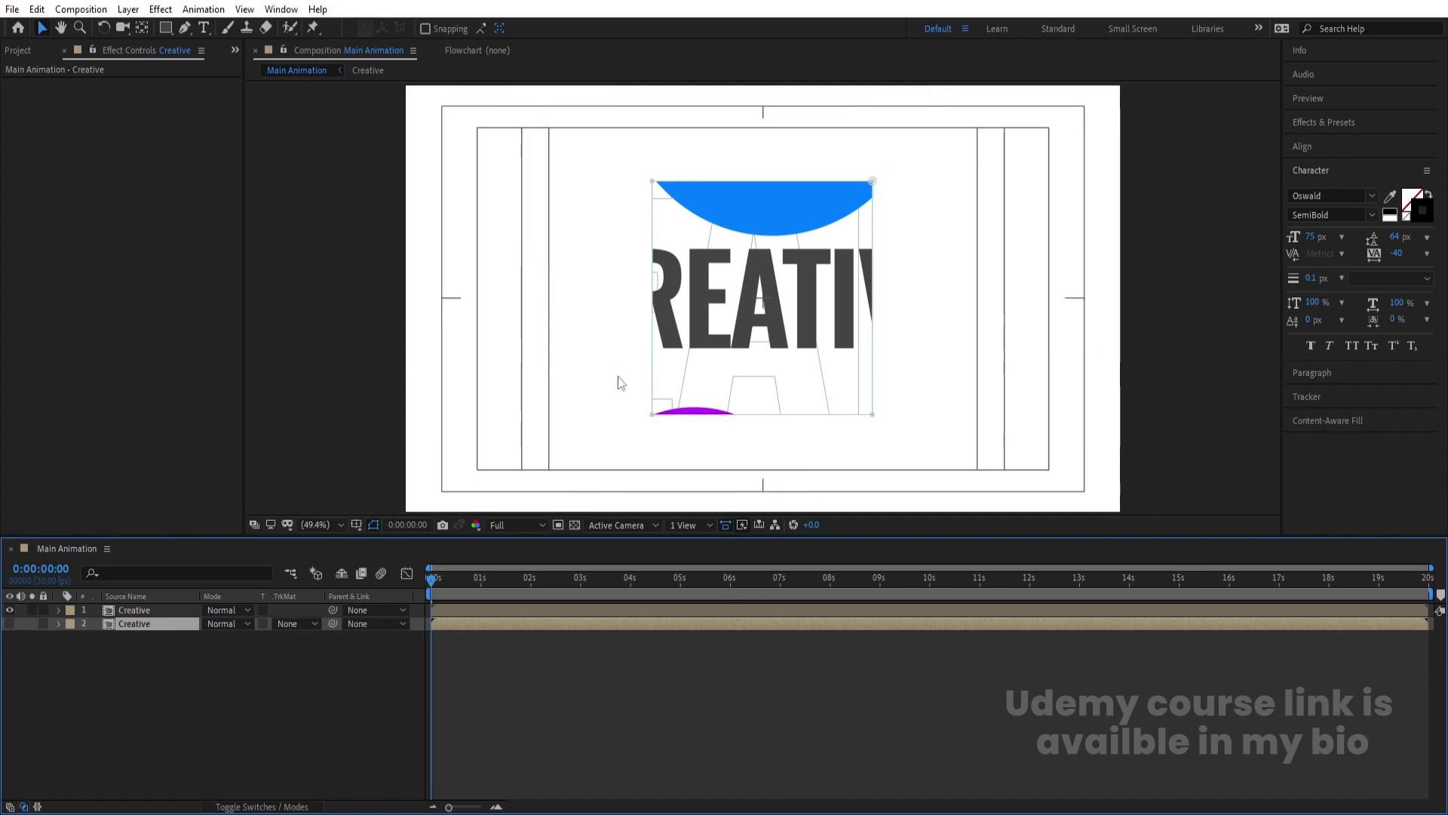
{"action": "left_click", "coordinate": [143, 610]}
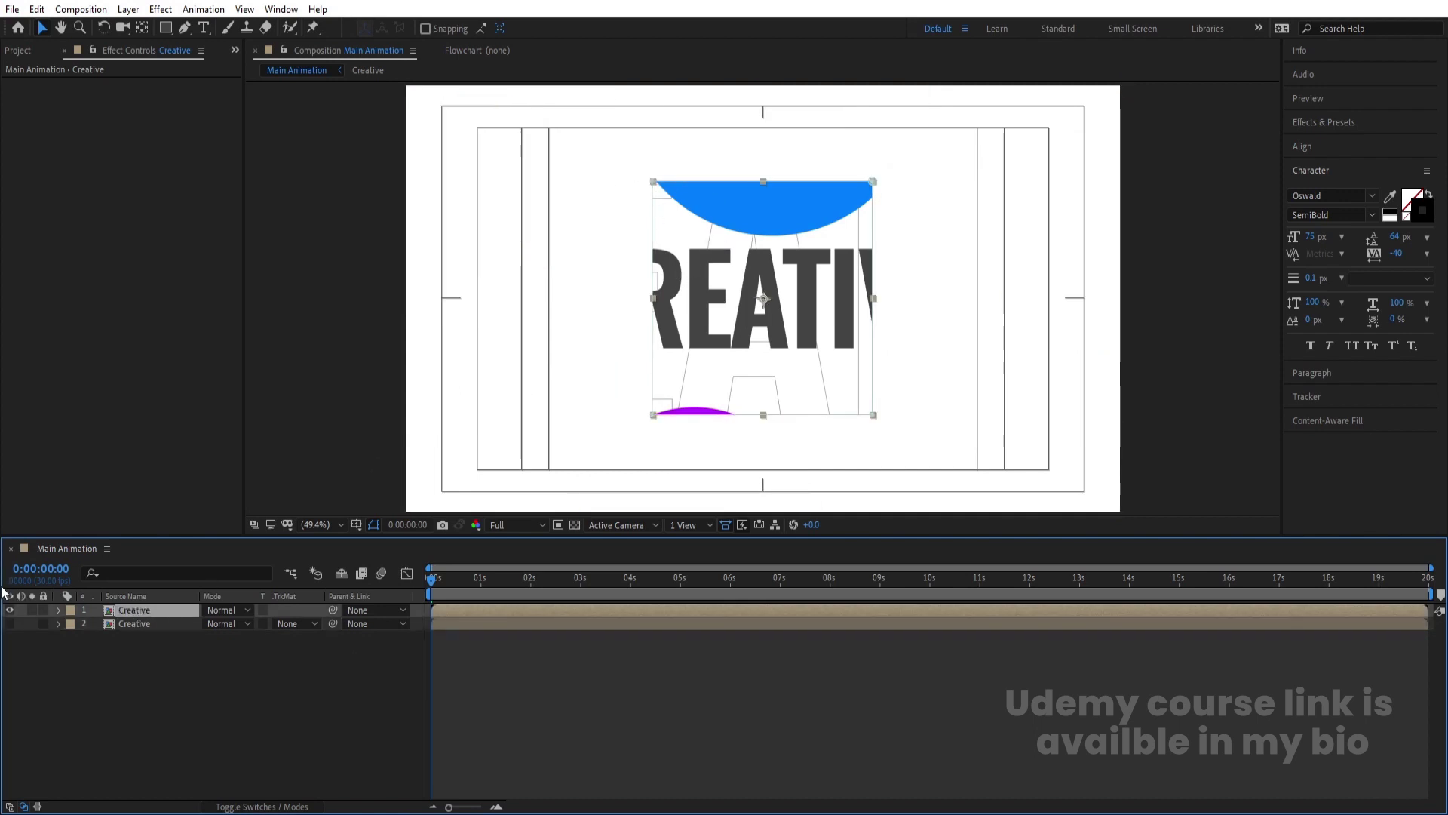
{"action": "left_click", "coordinate": [9, 610]}
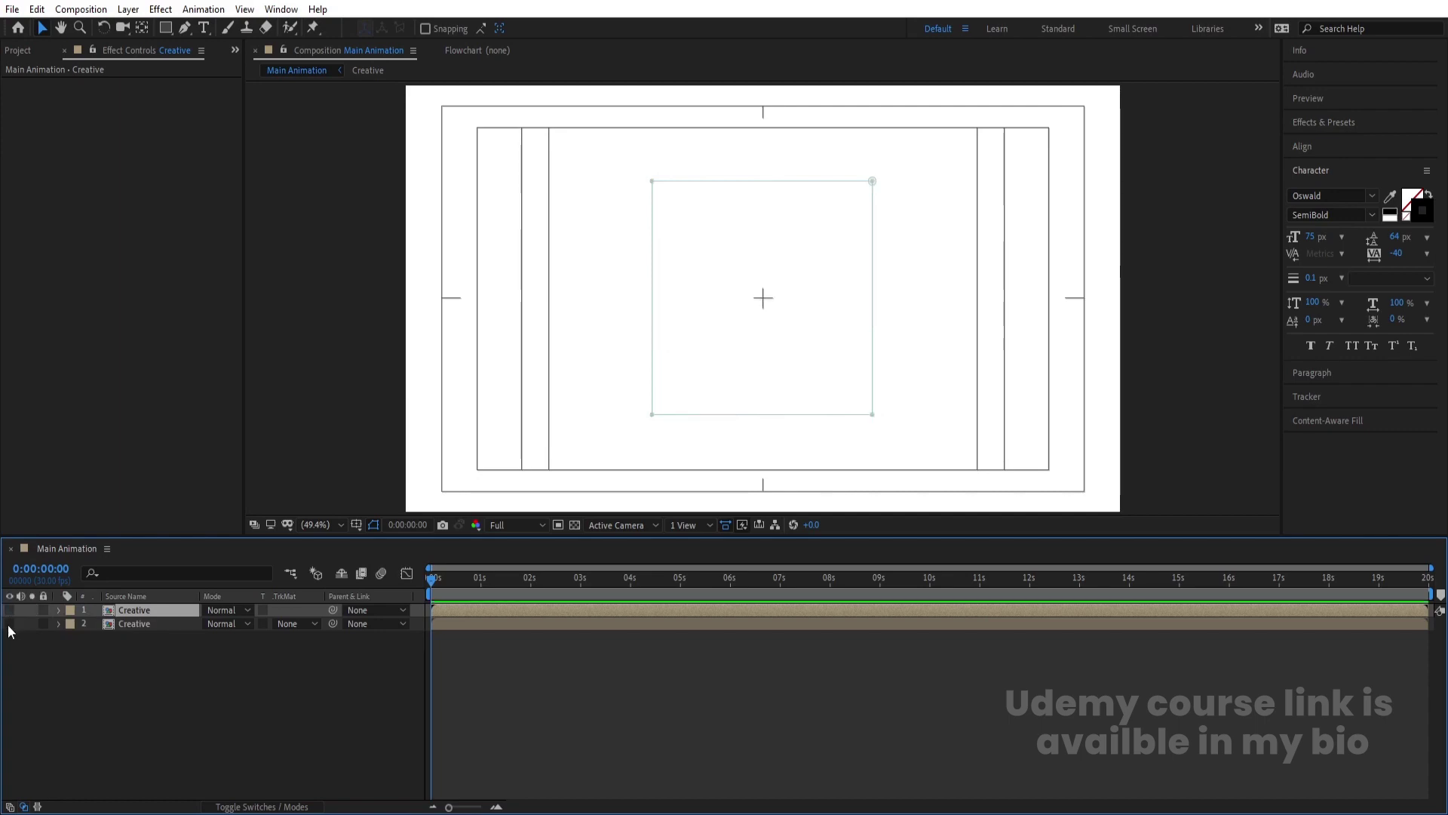
{"action": "left_click", "coordinate": [10, 623]}
{"action": "left_click", "coordinate": [733, 330]}
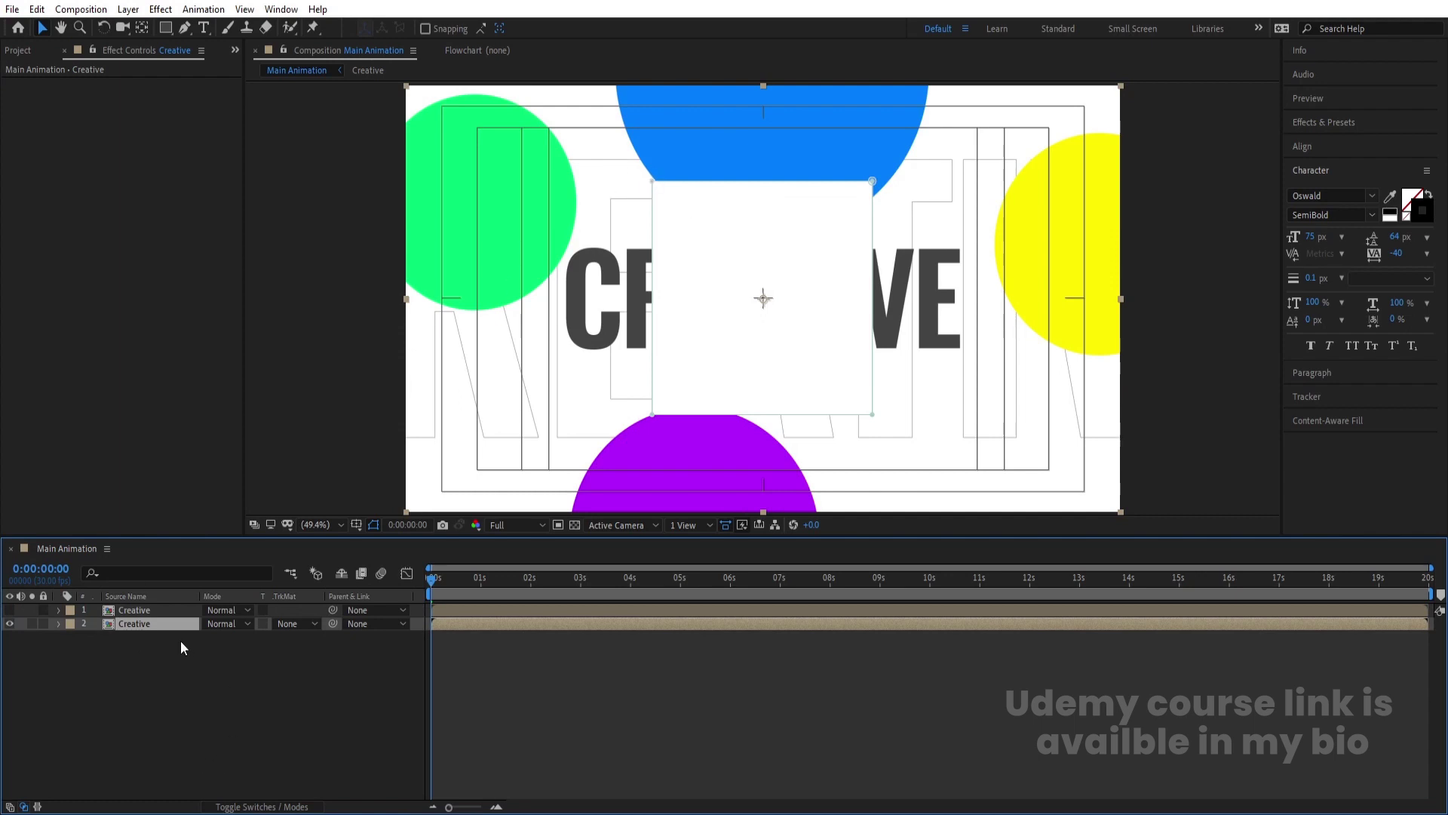
- Check the inverted mask on the lower Creative layer and make the upper Creative layer visible again
{"action": "key", "text": "m"}
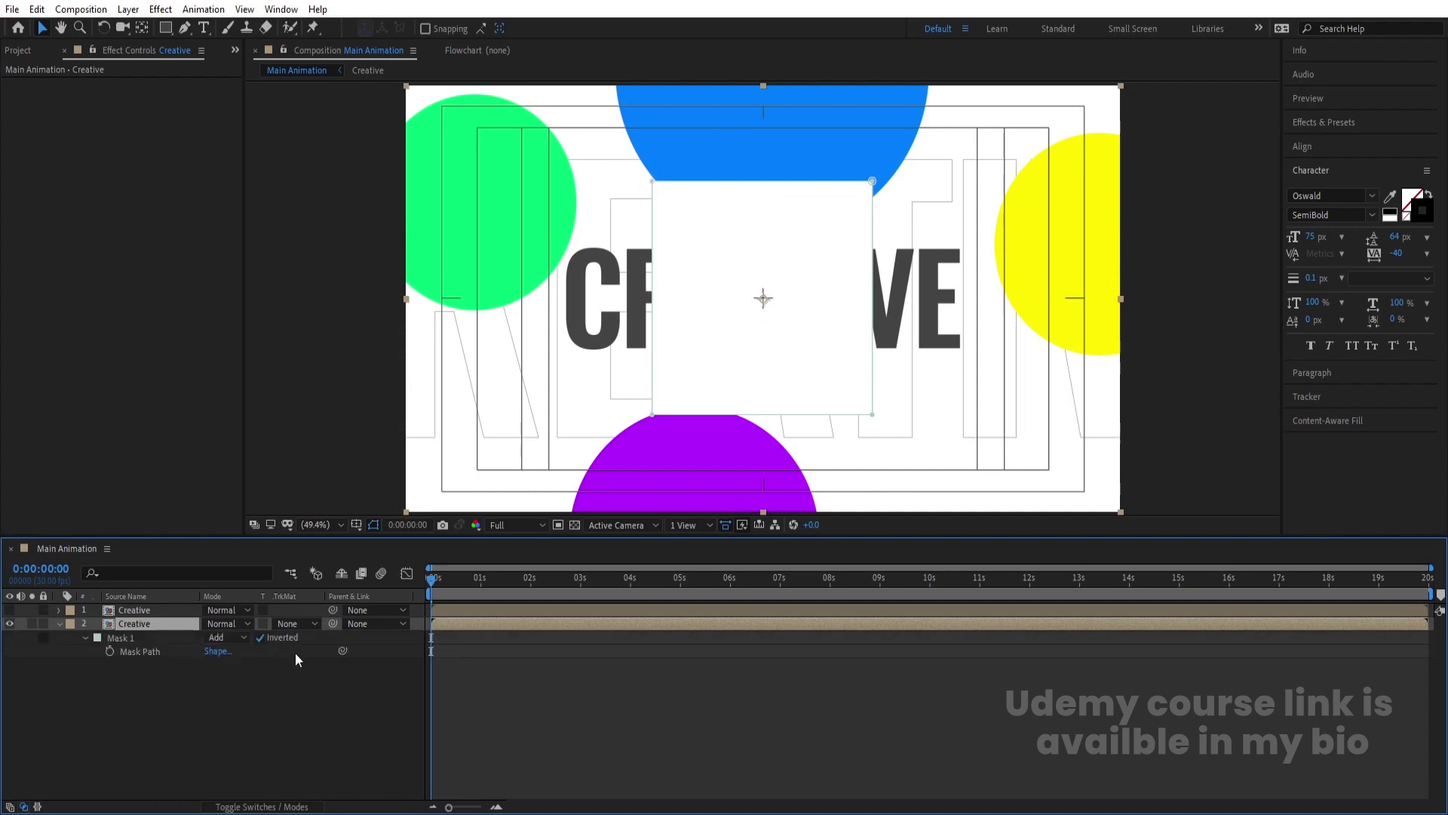
{"action": "left_click", "coordinate": [58, 623]}
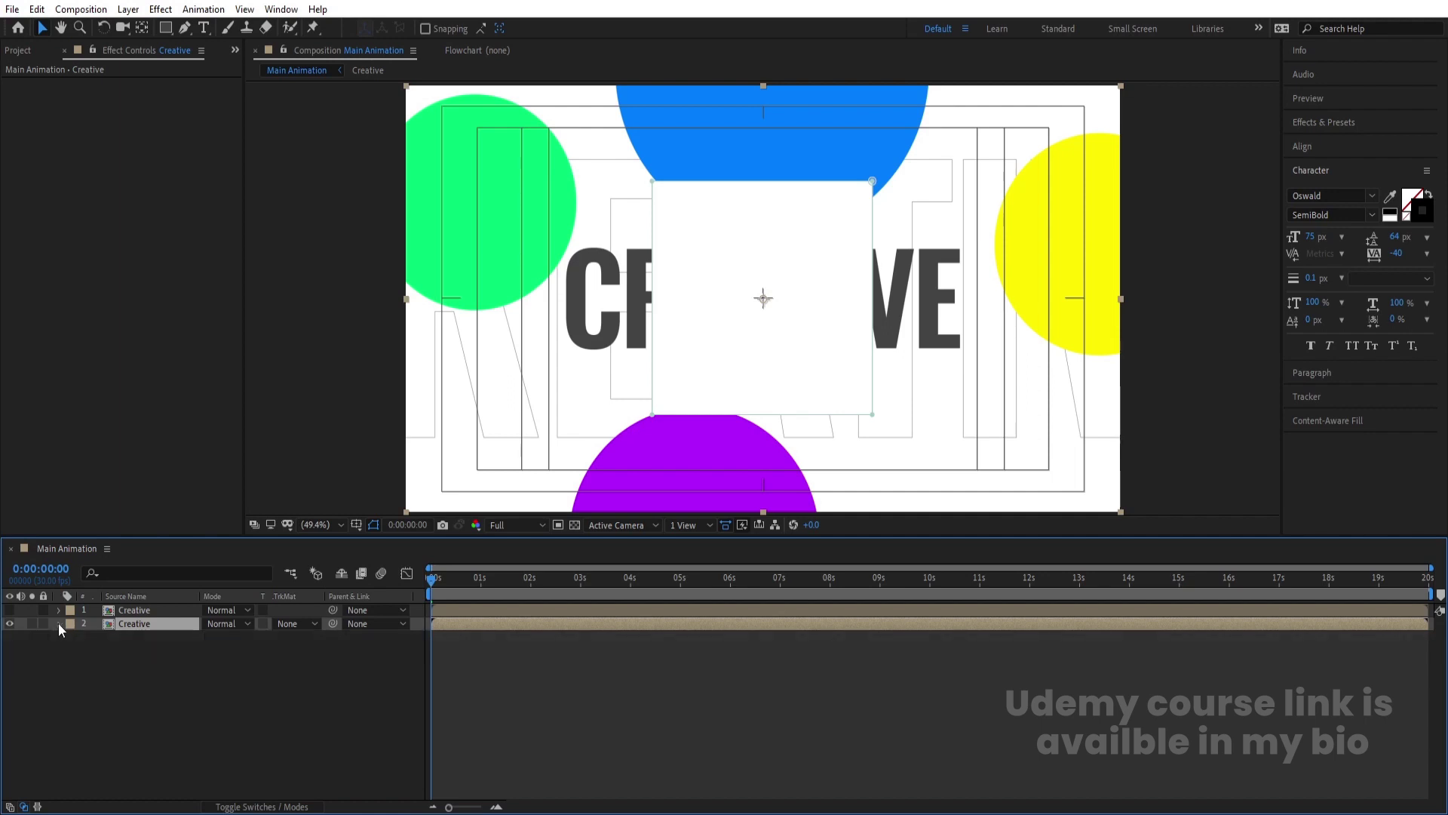
{"action": "left_click", "coordinate": [74, 688]}
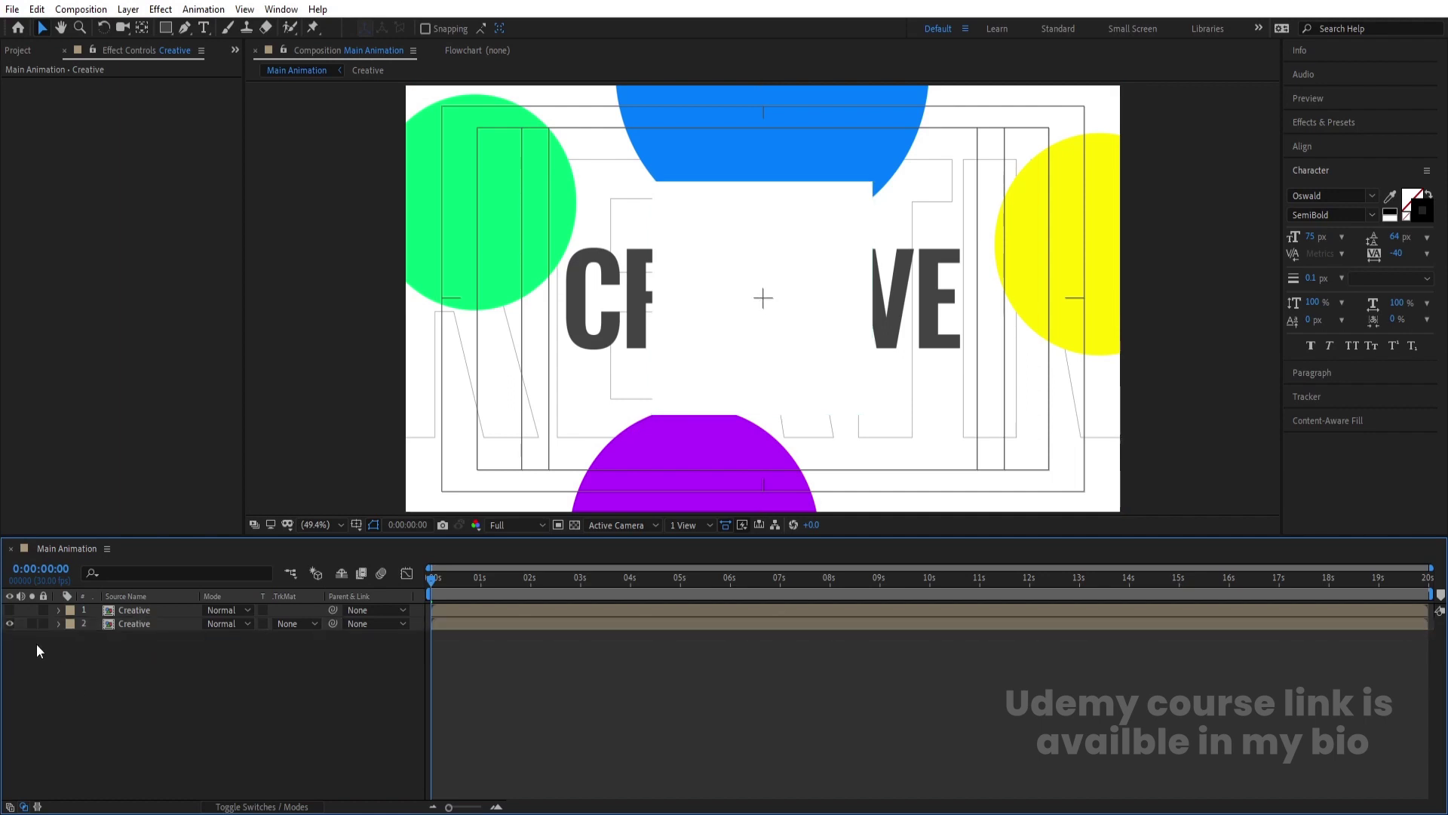
{"action": "left_click", "coordinate": [10, 610]}
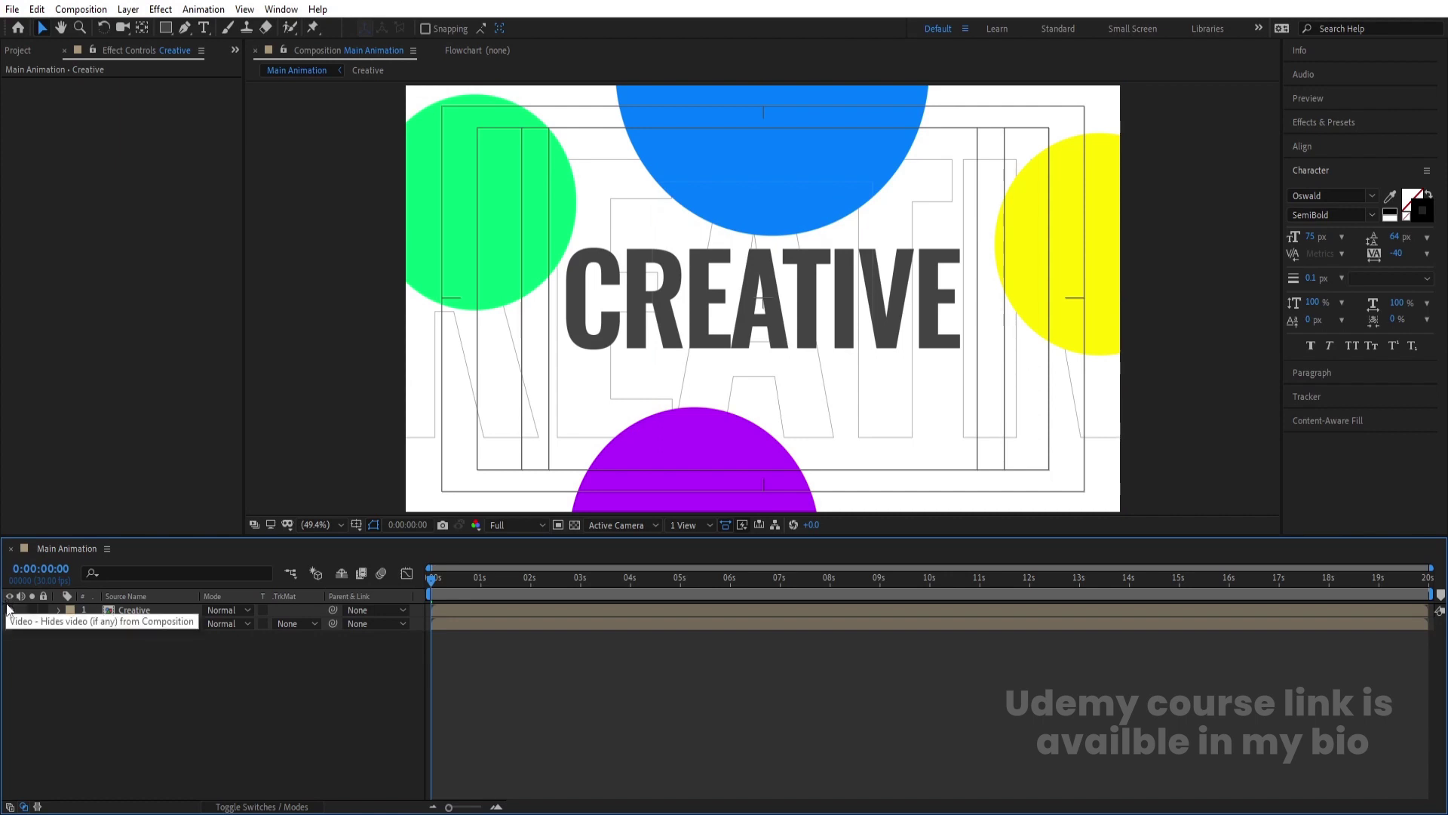
- Enable Collapse Transformations for the lower Creative layer
{"action": "key", "text": "F4"}
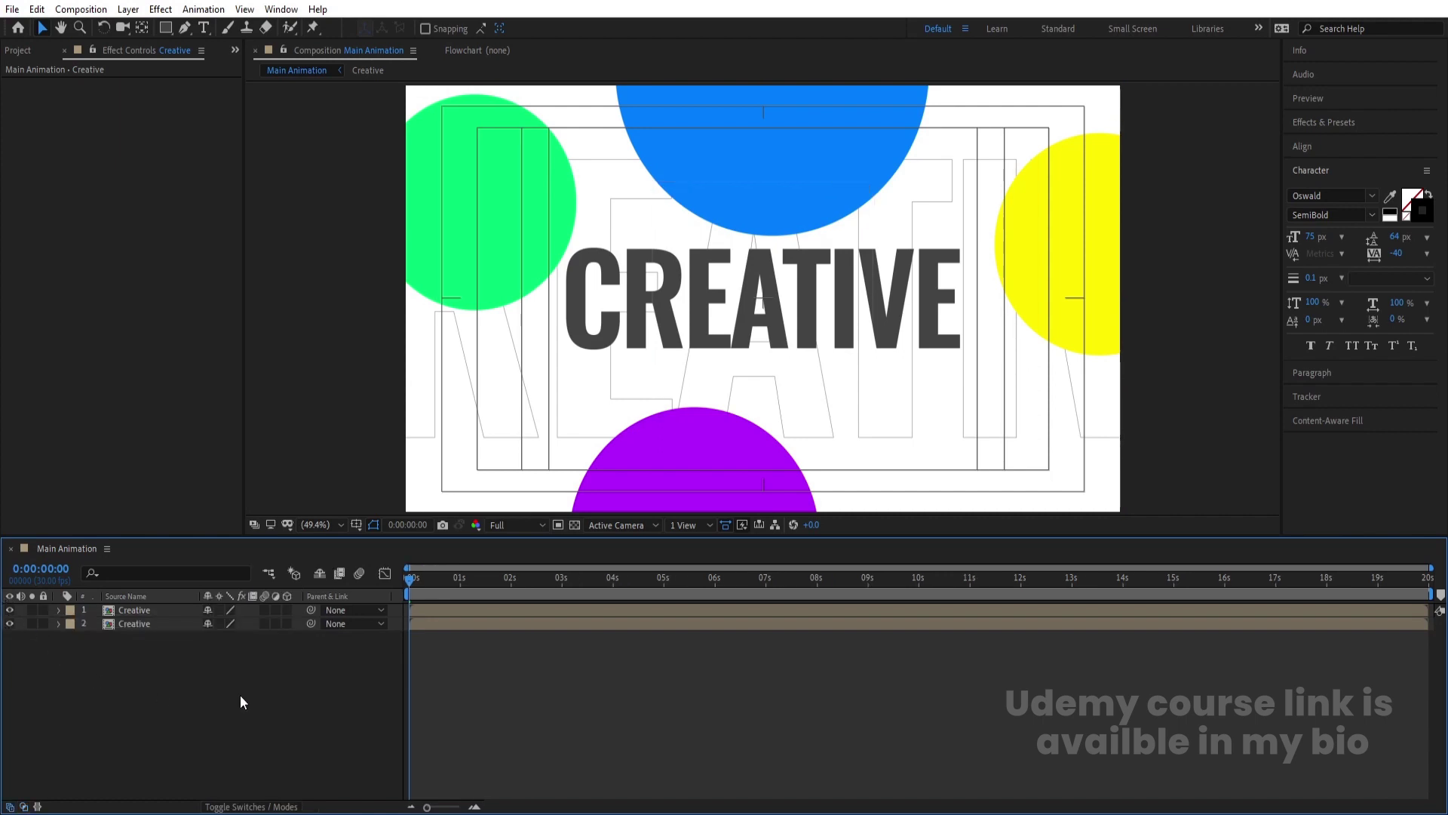
{"action": "left_click", "coordinate": [219, 624]}
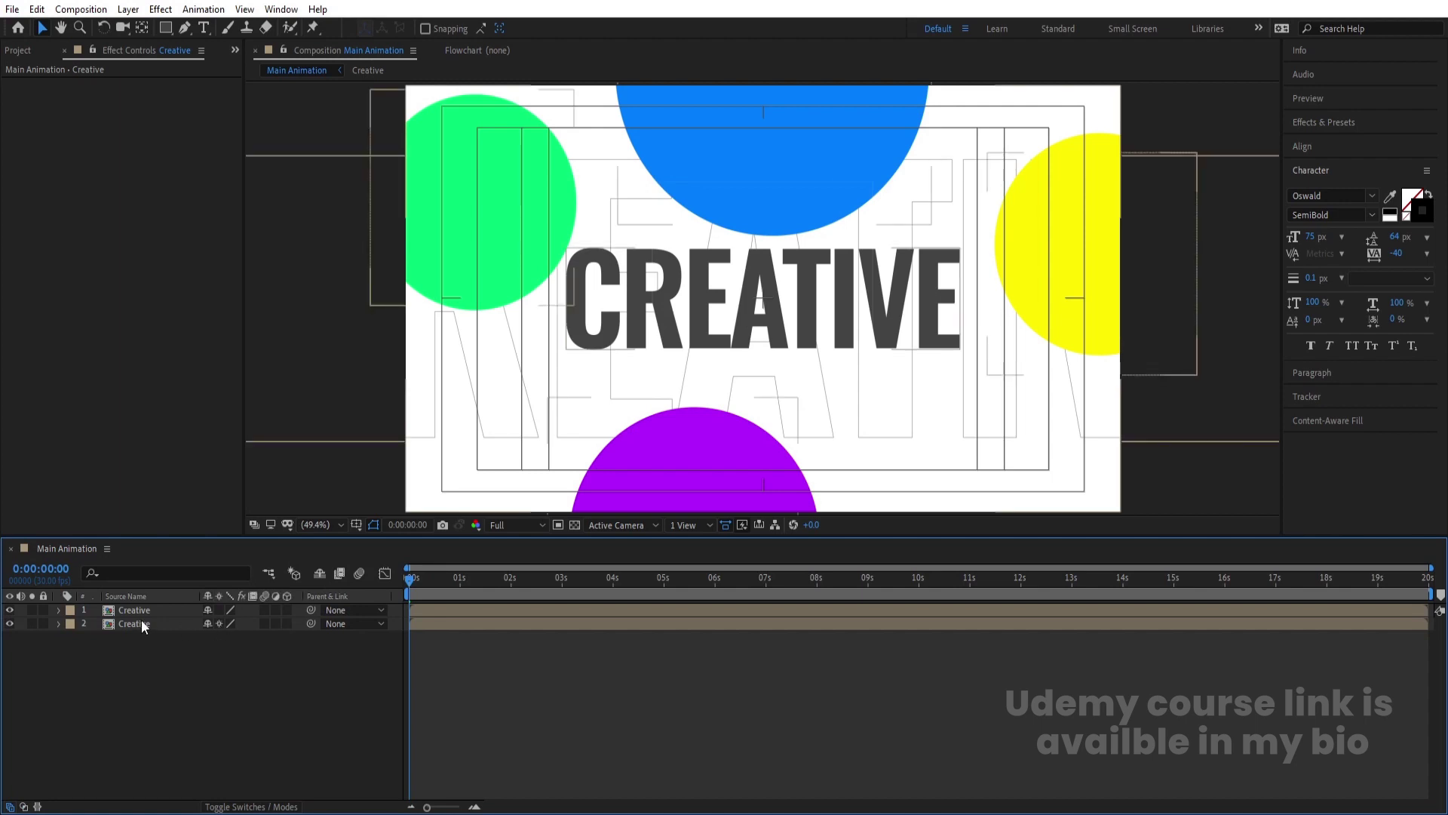
{"action": "left_click", "coordinate": [133, 626]}
{"action": "left_click", "coordinate": [156, 657]}
- Move the upper Creative layer's anchor point to the middle of its square mask's left edge
{"action": "left_click", "coordinate": [142, 612]}
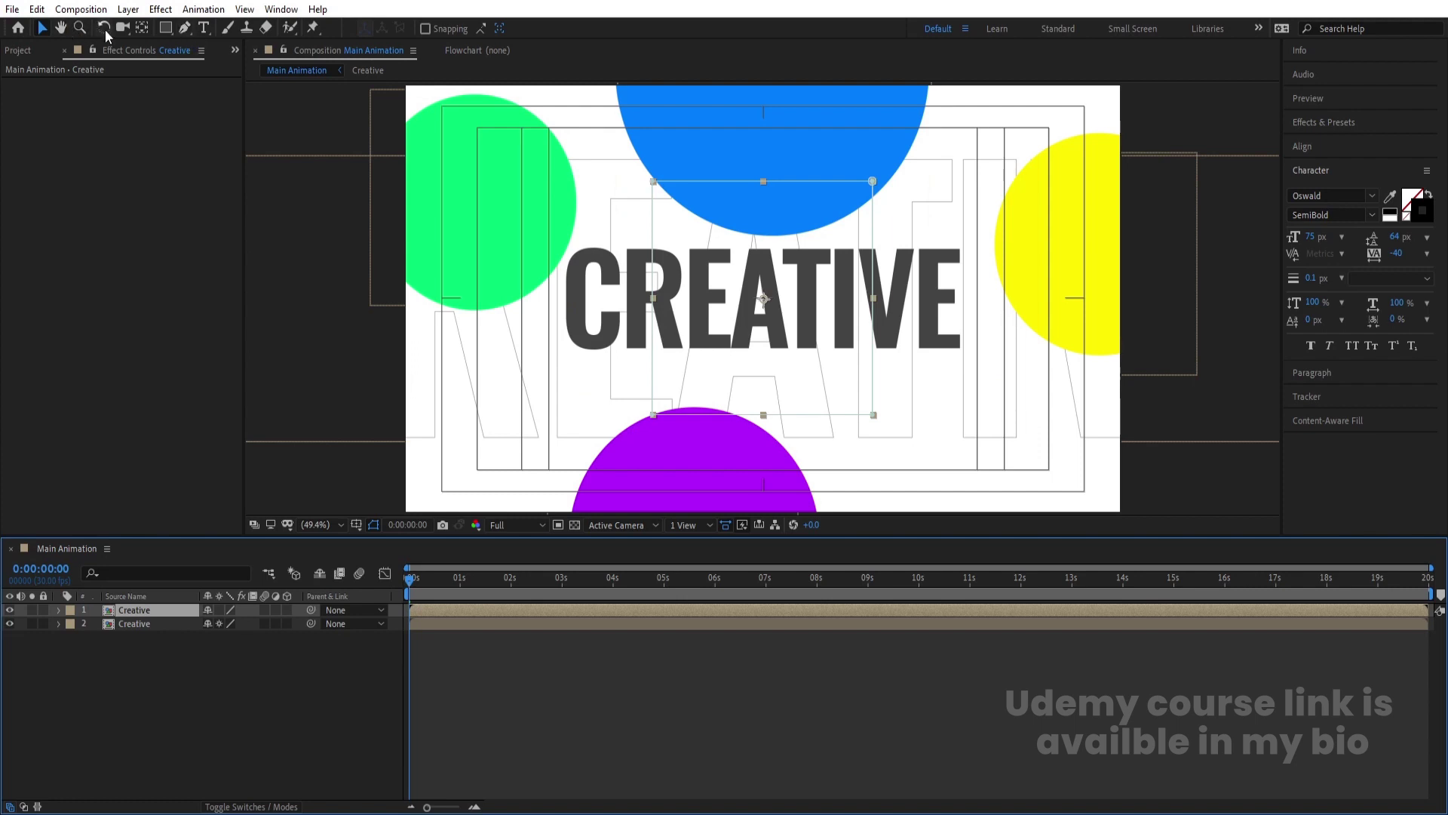
{"action": "left_click", "coordinate": [141, 31]}
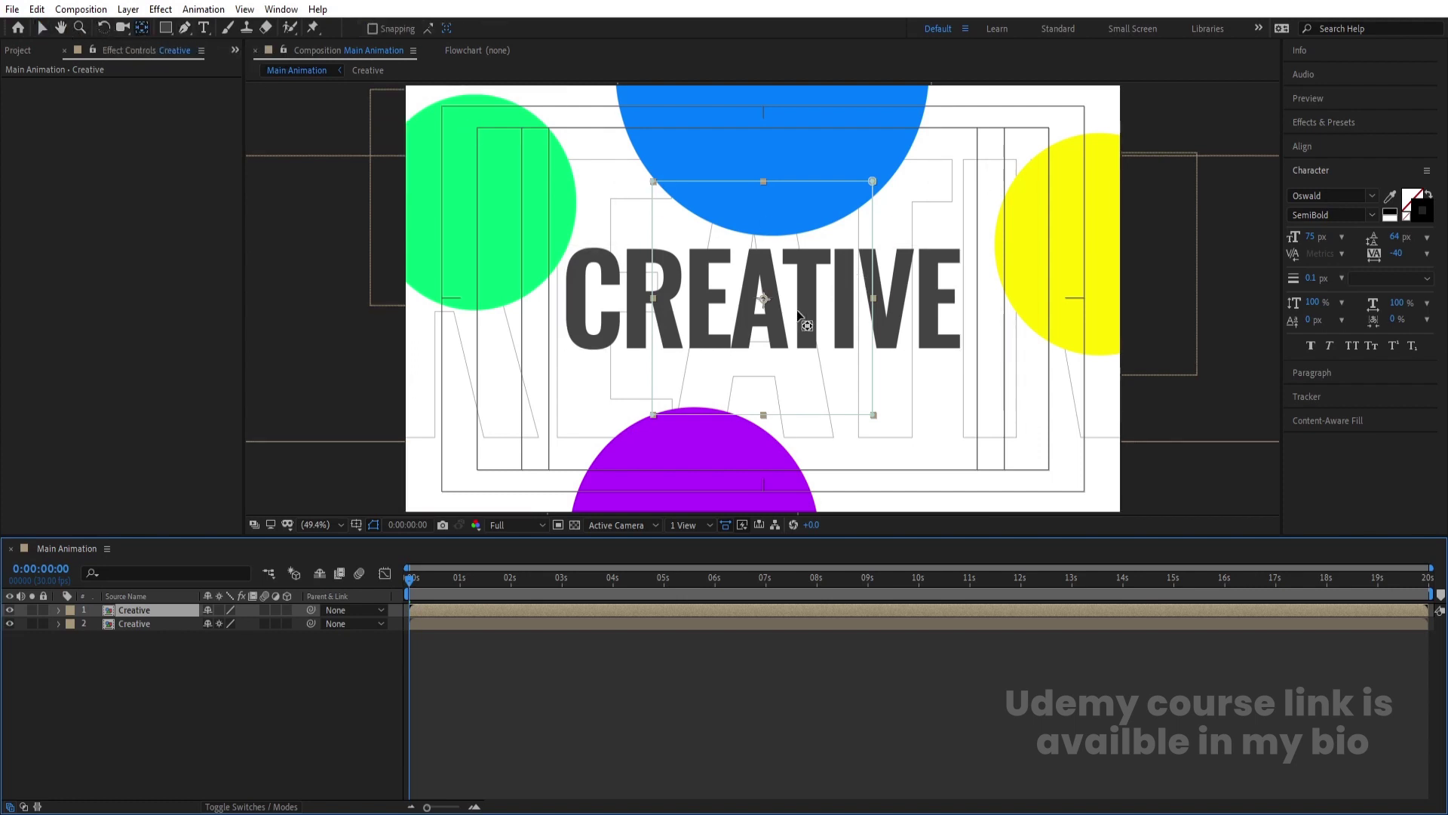
{"action": "left_click", "coordinate": [766, 300]}
{"action": "left_click_drag", "start_coordinate": [749, 300], "coordinate": [665, 301]}
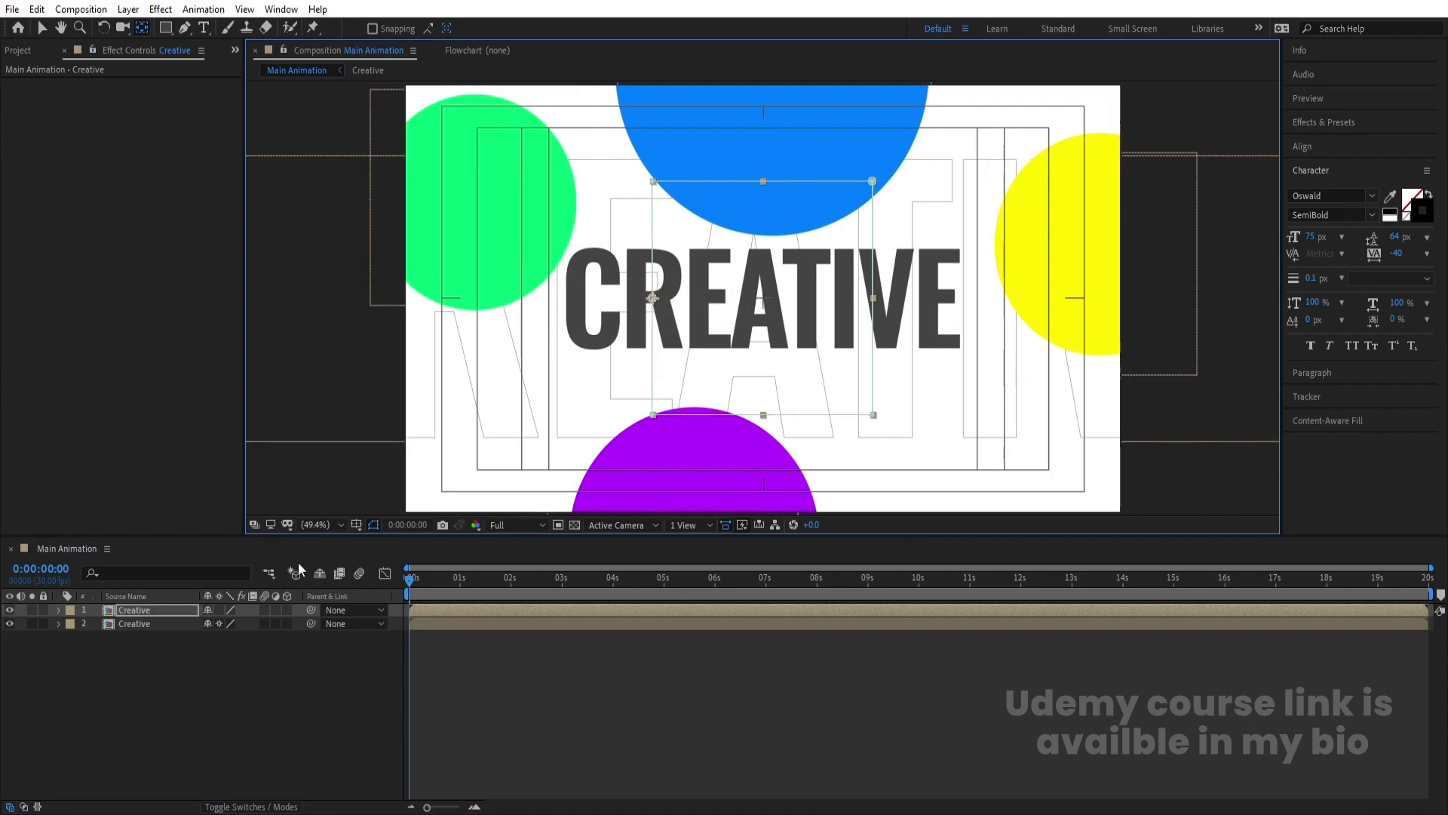
- Make the upper Creative layer 3D and add a Y Rotation keyframe at 0:00:02:00
{"action": "left_click", "coordinate": [124, 597]}
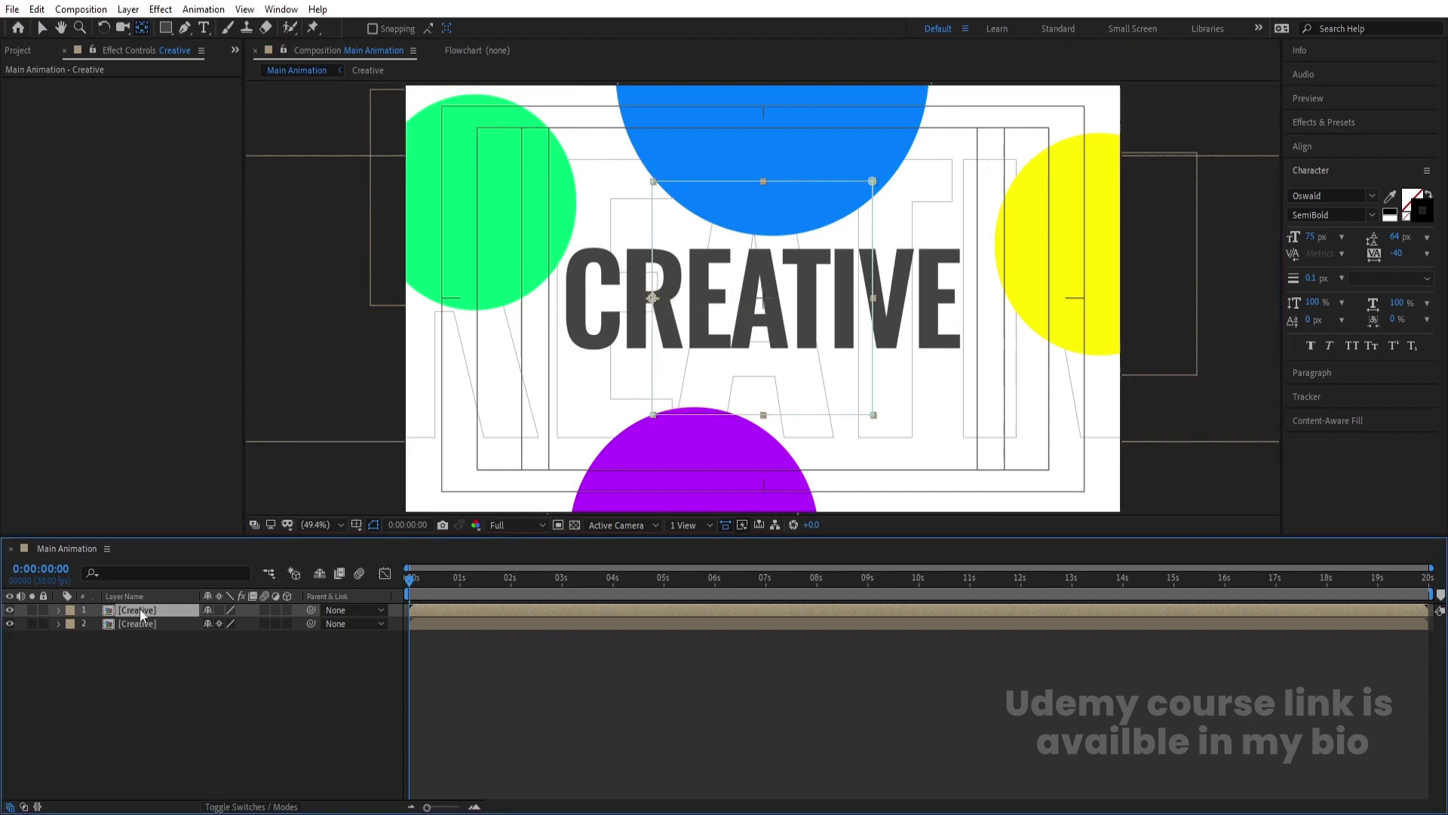
{"action": "left_click", "coordinate": [287, 611]}
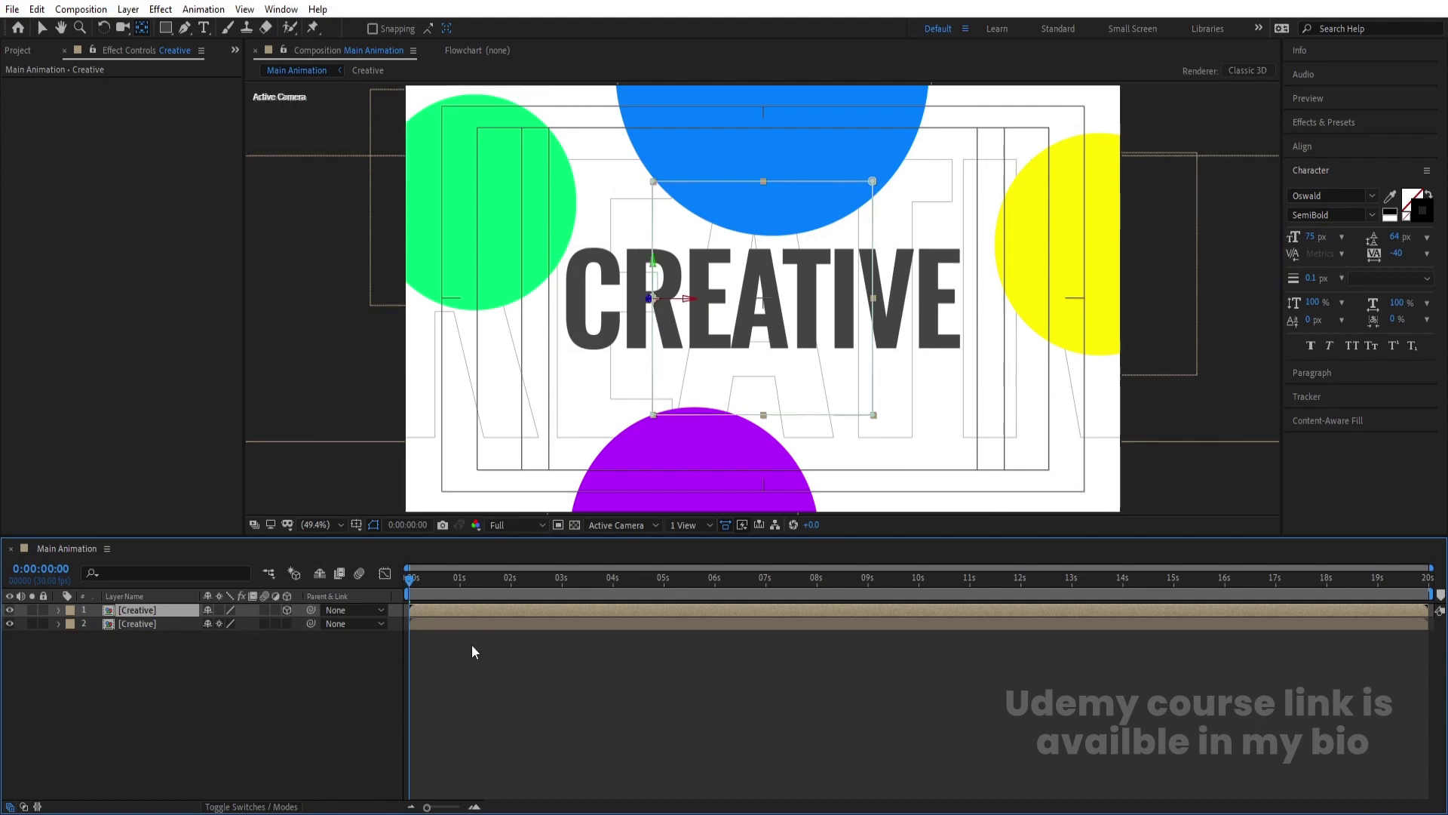
{"action": "left_click", "coordinate": [510, 580]}
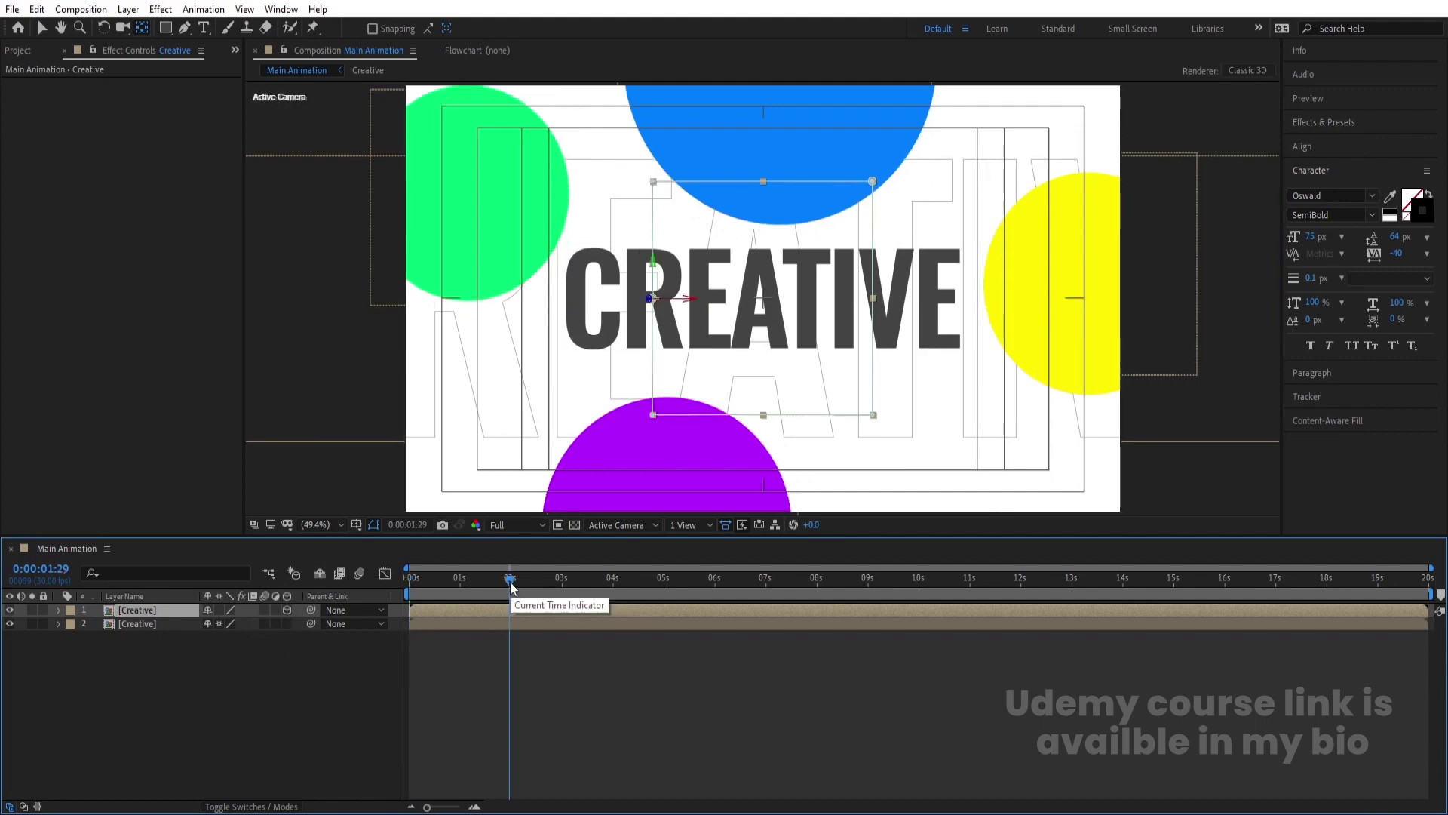
{"action": "key", "text": "equal"}
{"action": "key", "text": "equal"}
{"action": "key", "text": "equal"}
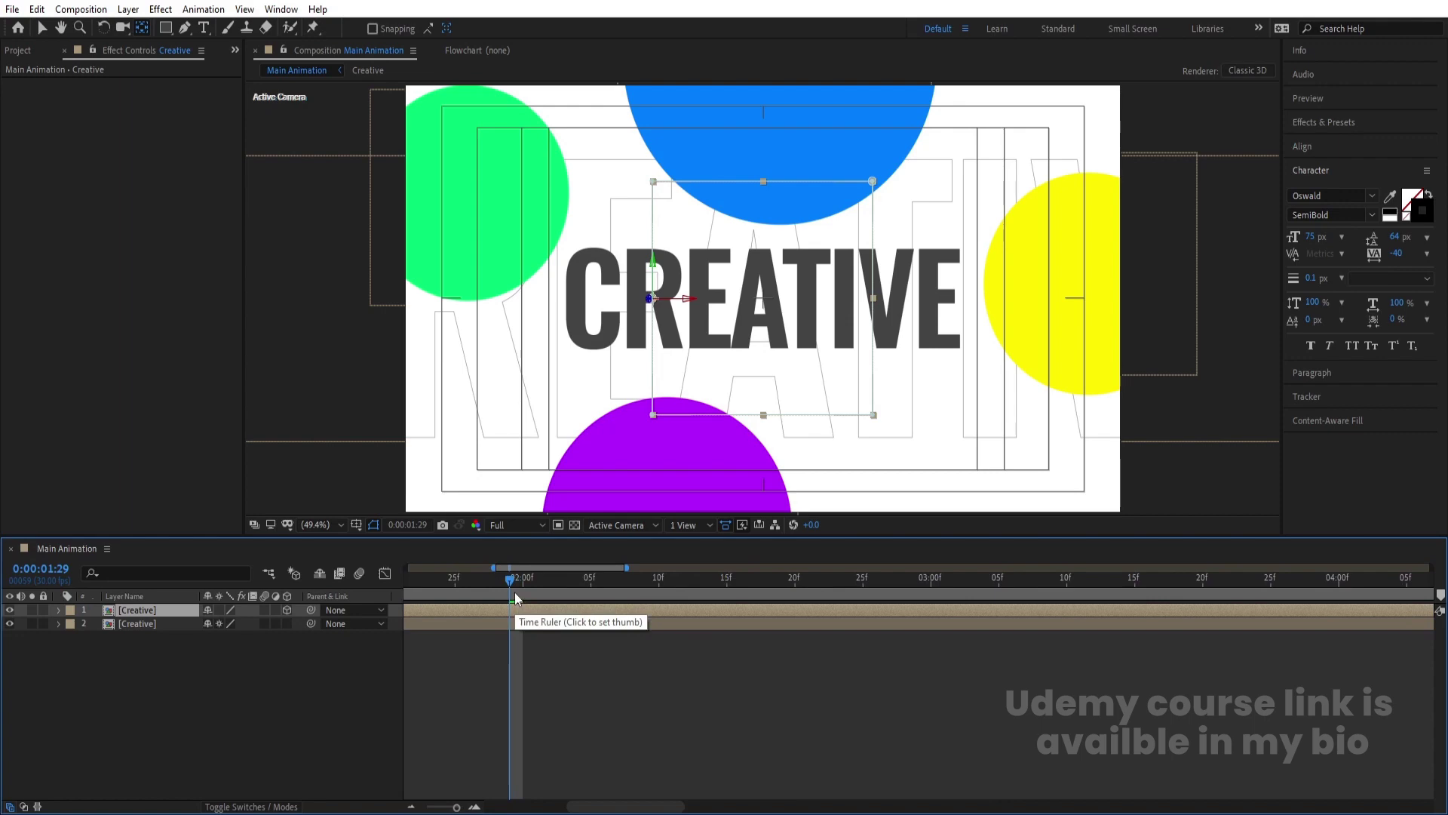
{"action": "key", "text": "Page_Down"}
{"action": "key", "text": "r"}
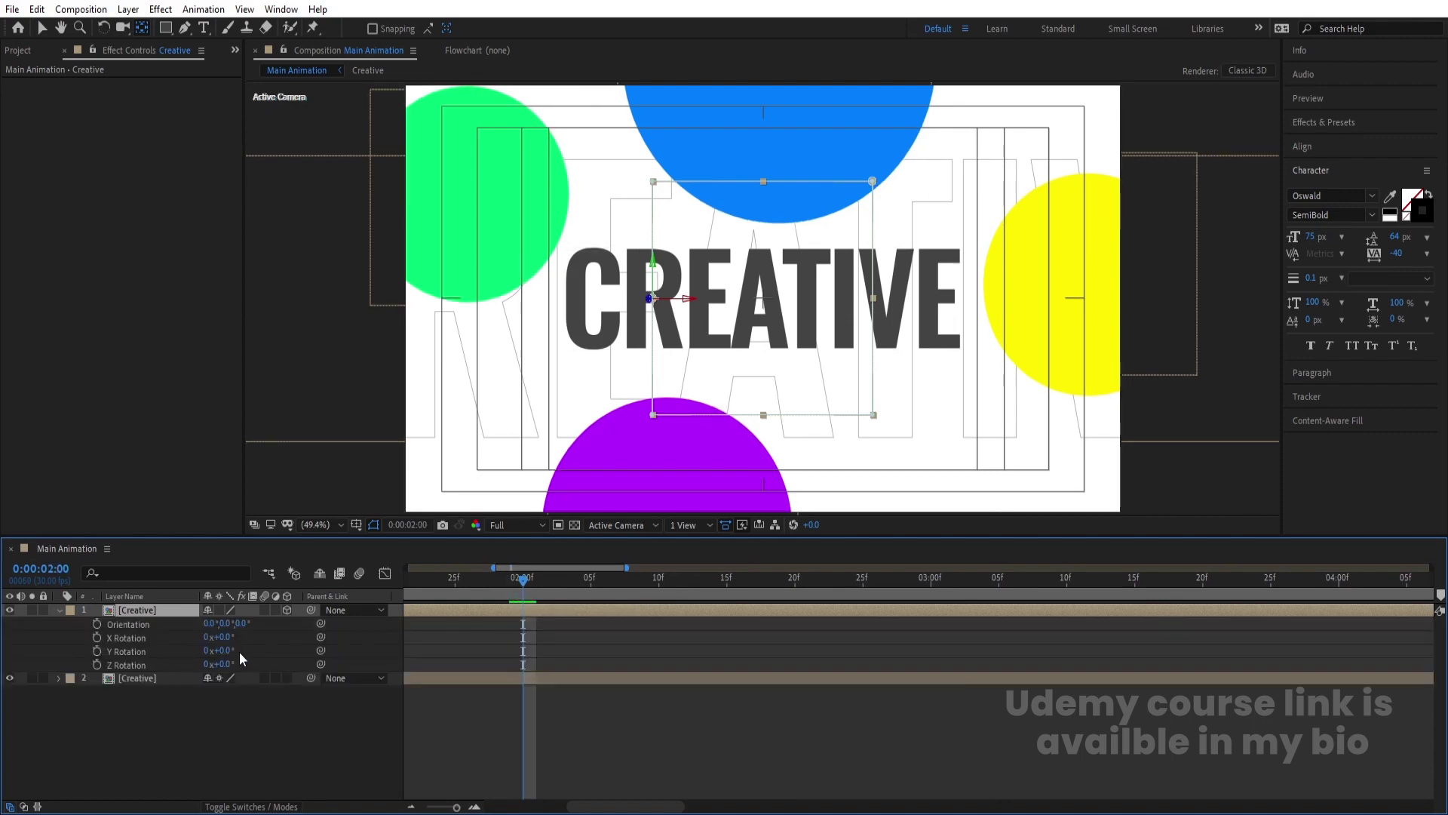
{"action": "left_click", "coordinate": [97, 651]}
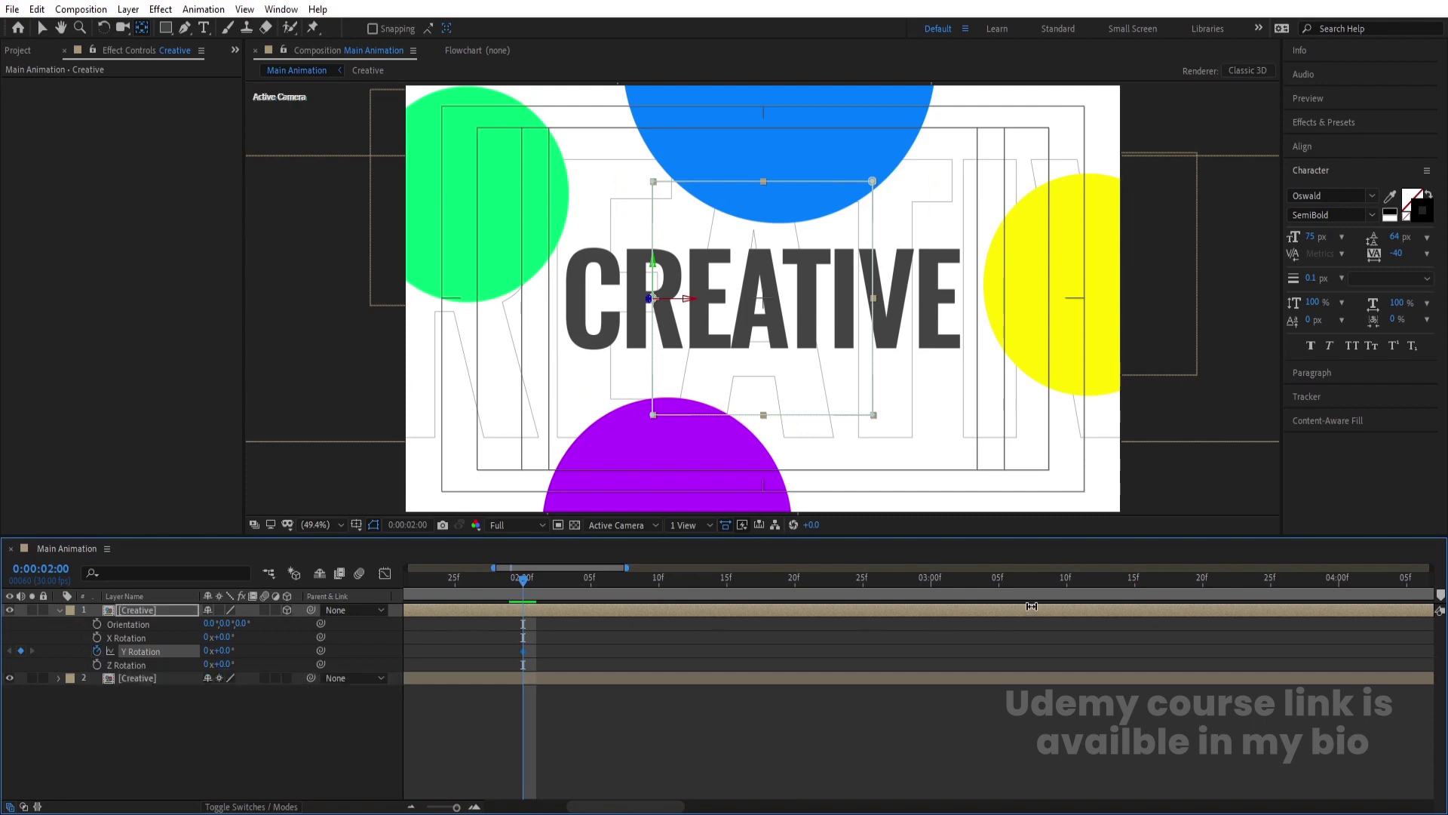
- Set the upper layer's Y Rotation to -90° at 0:00:04:00 and apply Easy Ease to both keyframes
{"action": "key", "text": "minus"}
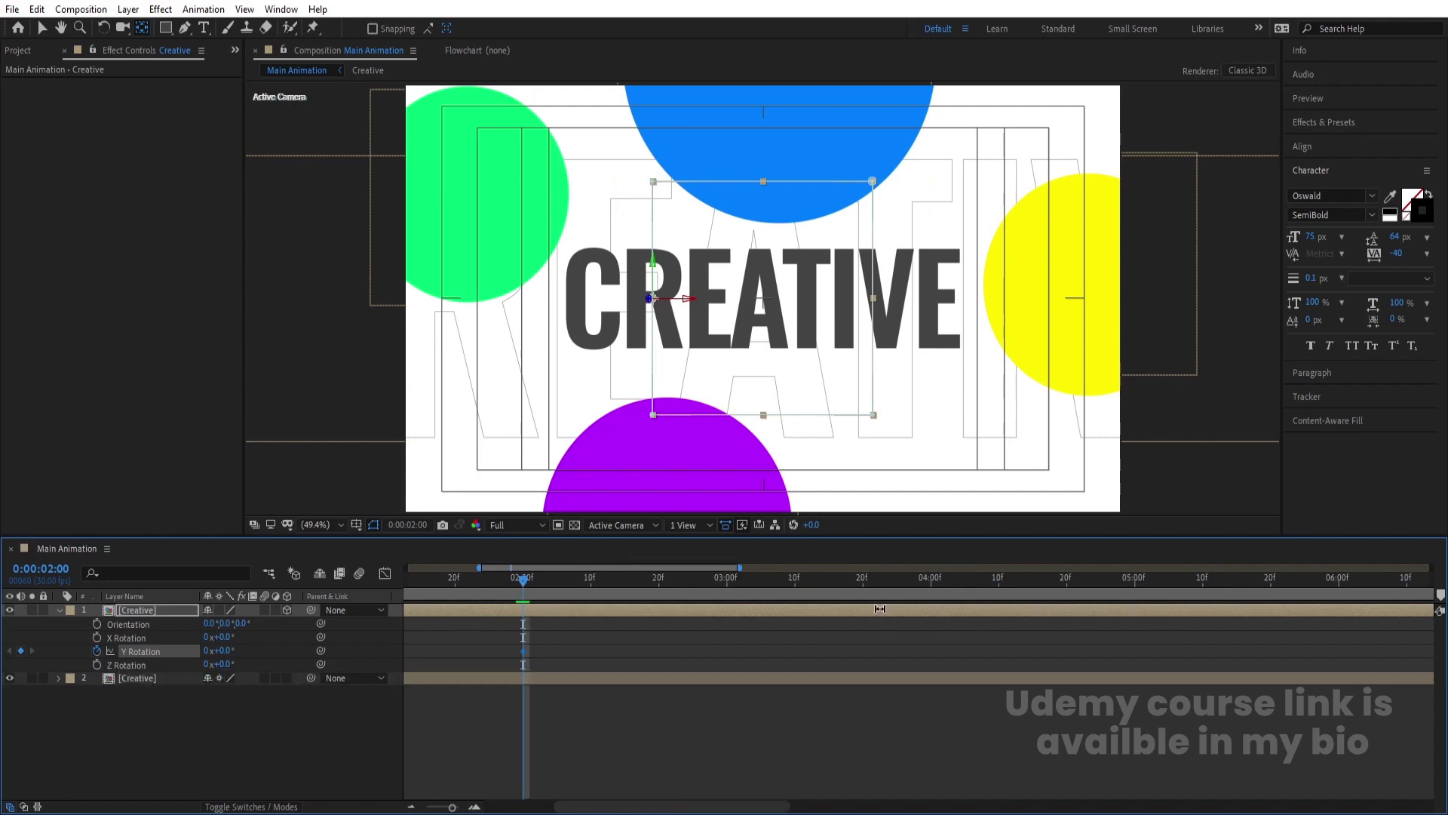
{"action": "left_click", "coordinate": [931, 577]}
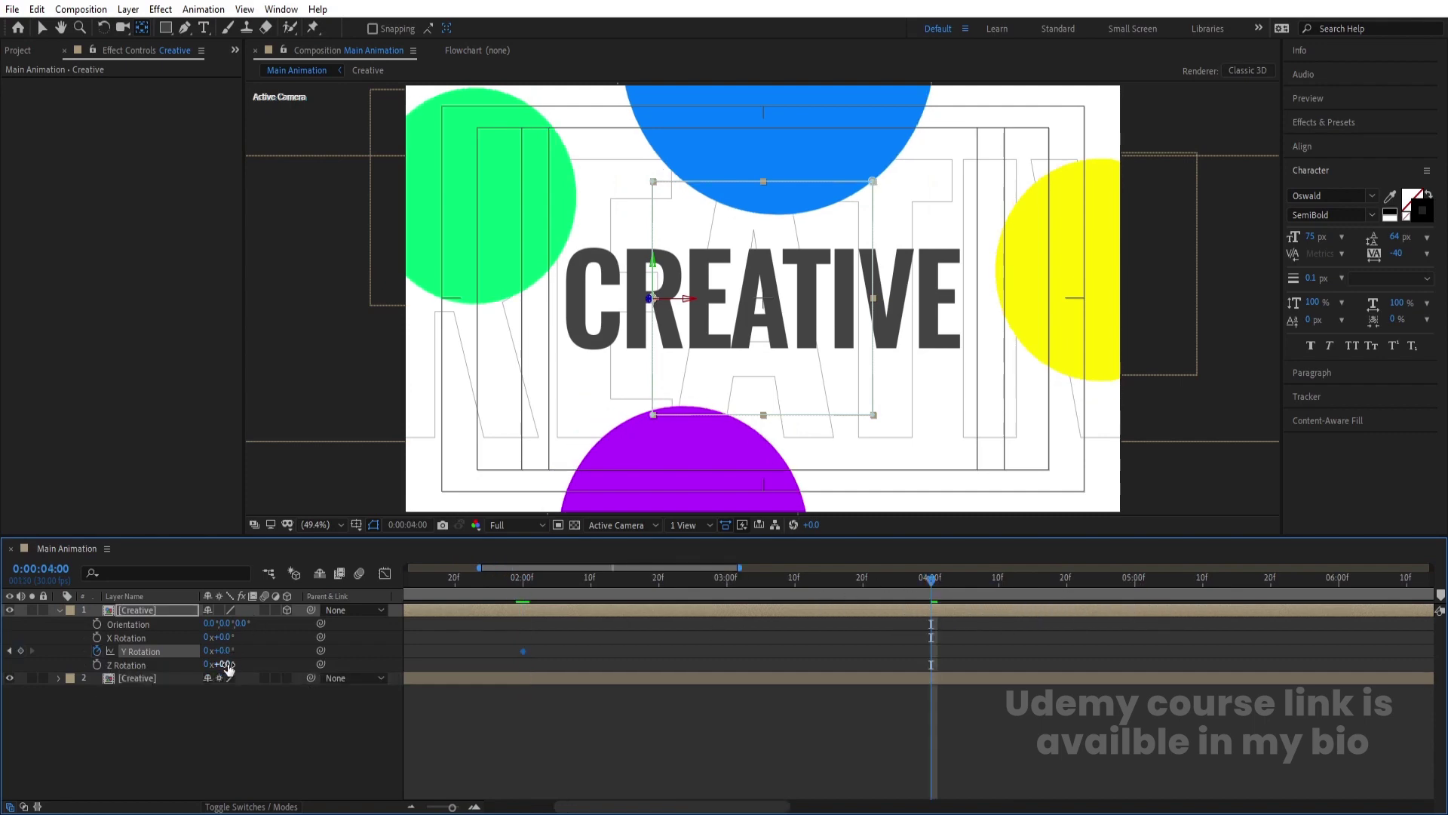
{"action": "left_click", "coordinate": [227, 650]}
{"action": "type", "text": "-90"}
{"action": "key", "text": "Return"}
{"action": "left_click_drag", "start_coordinate": [508, 626], "coordinate": [949, 685]}
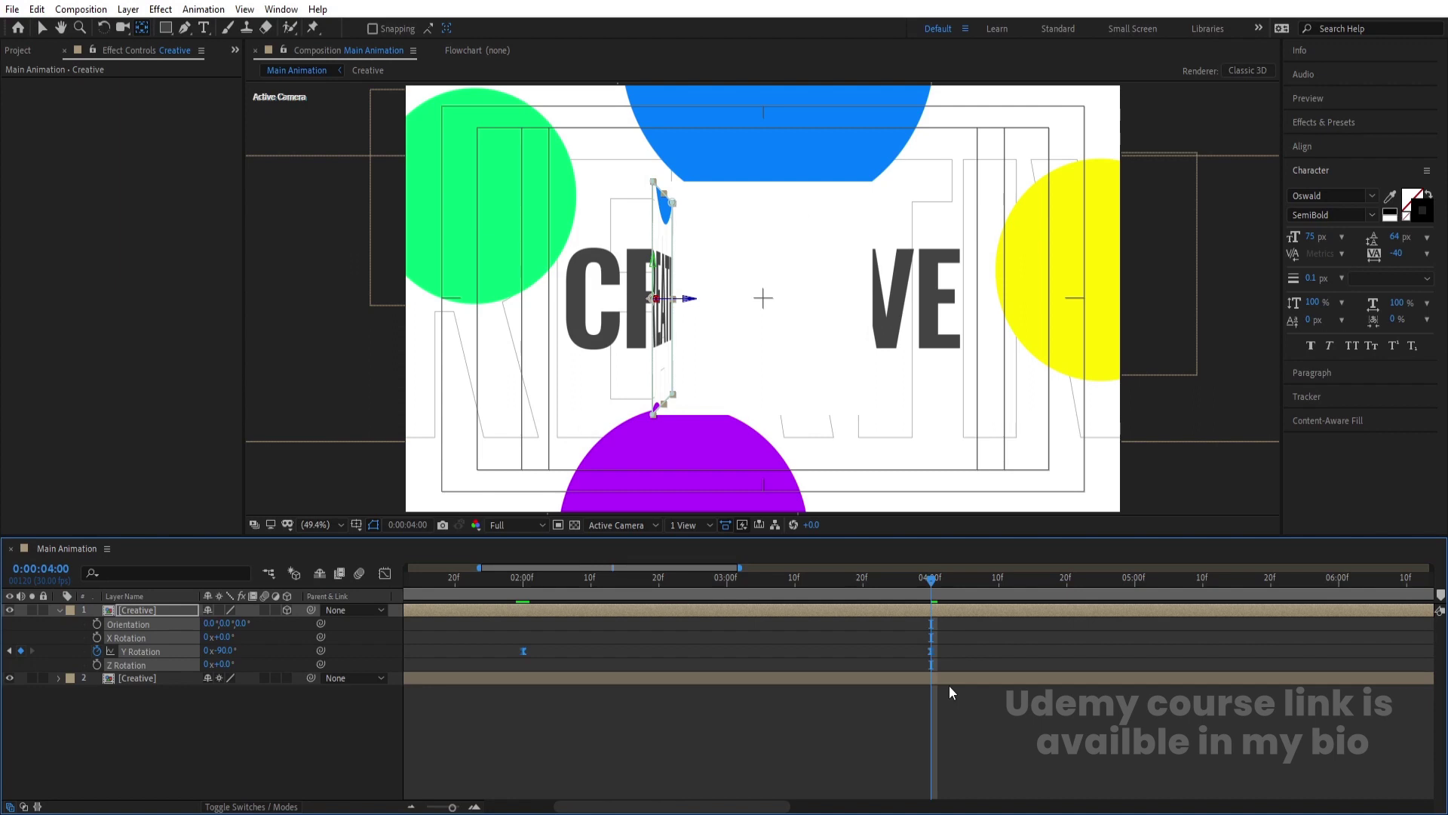
- Preview the central square's opening rotation from about 2 seconds
{"action": "key", "text": "minus"}
{"action": "left_click", "coordinate": [560, 583]}
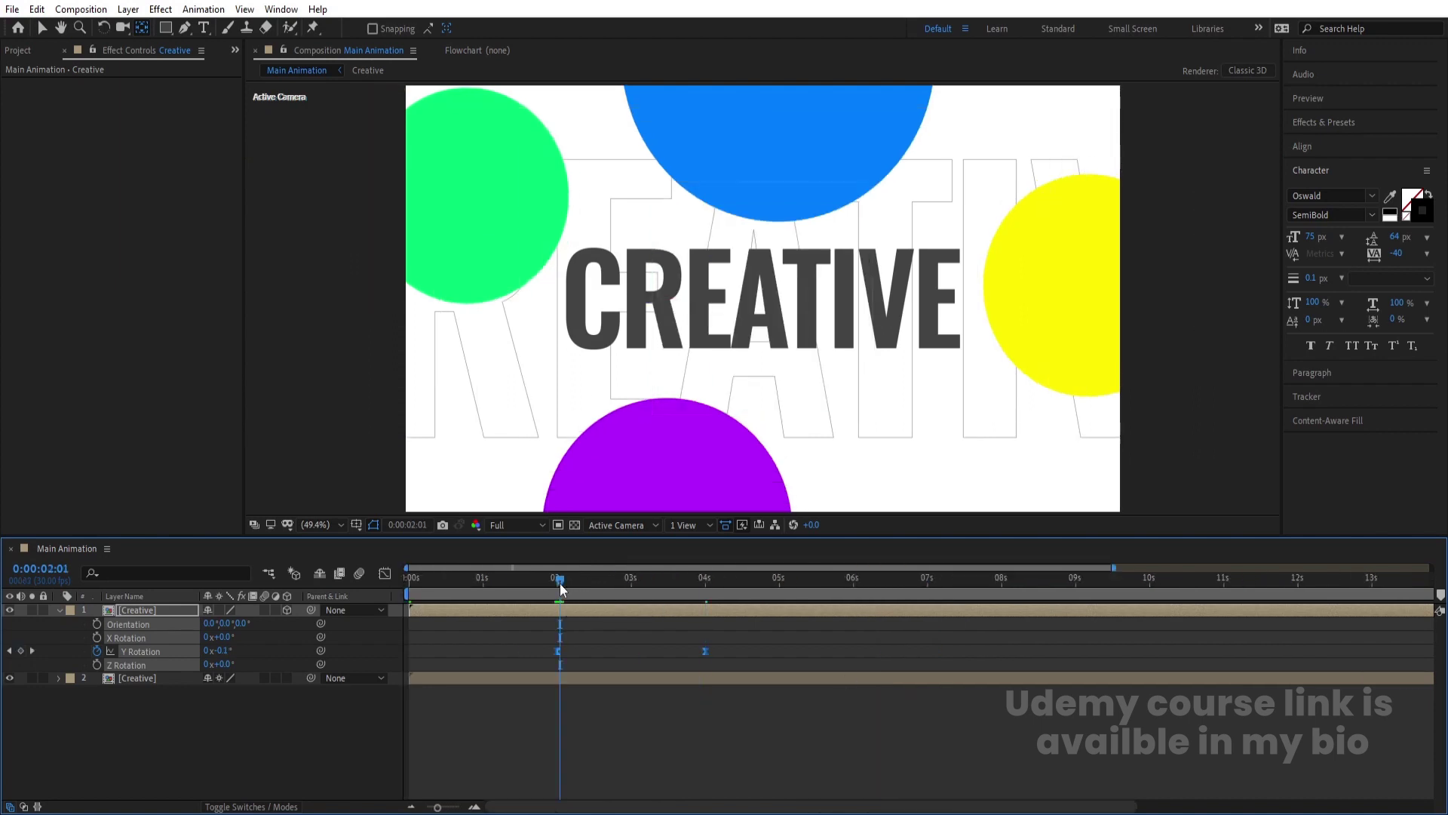
{"action": "key", "text": "space"}
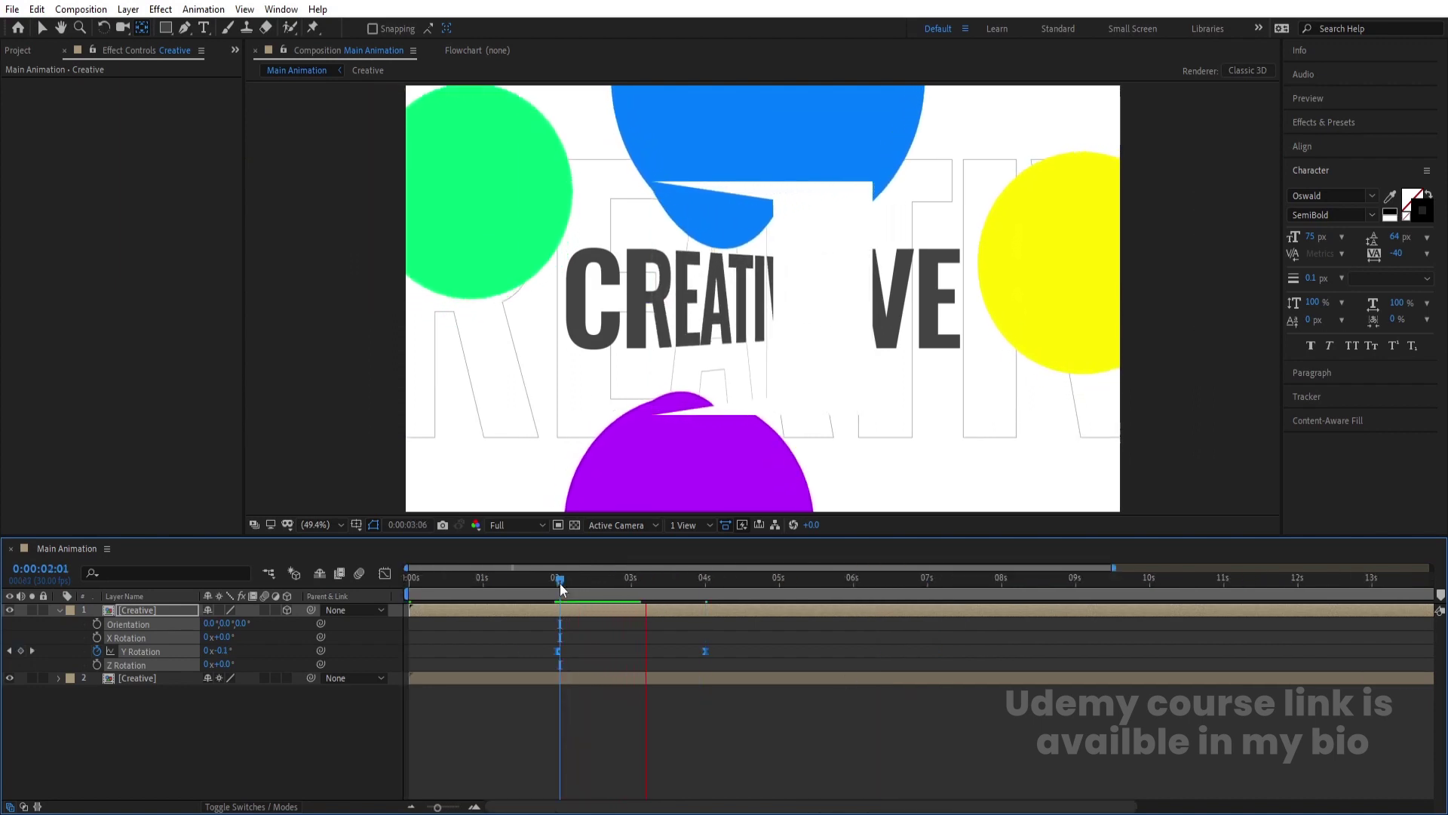
{"action": "key", "text": "space"}
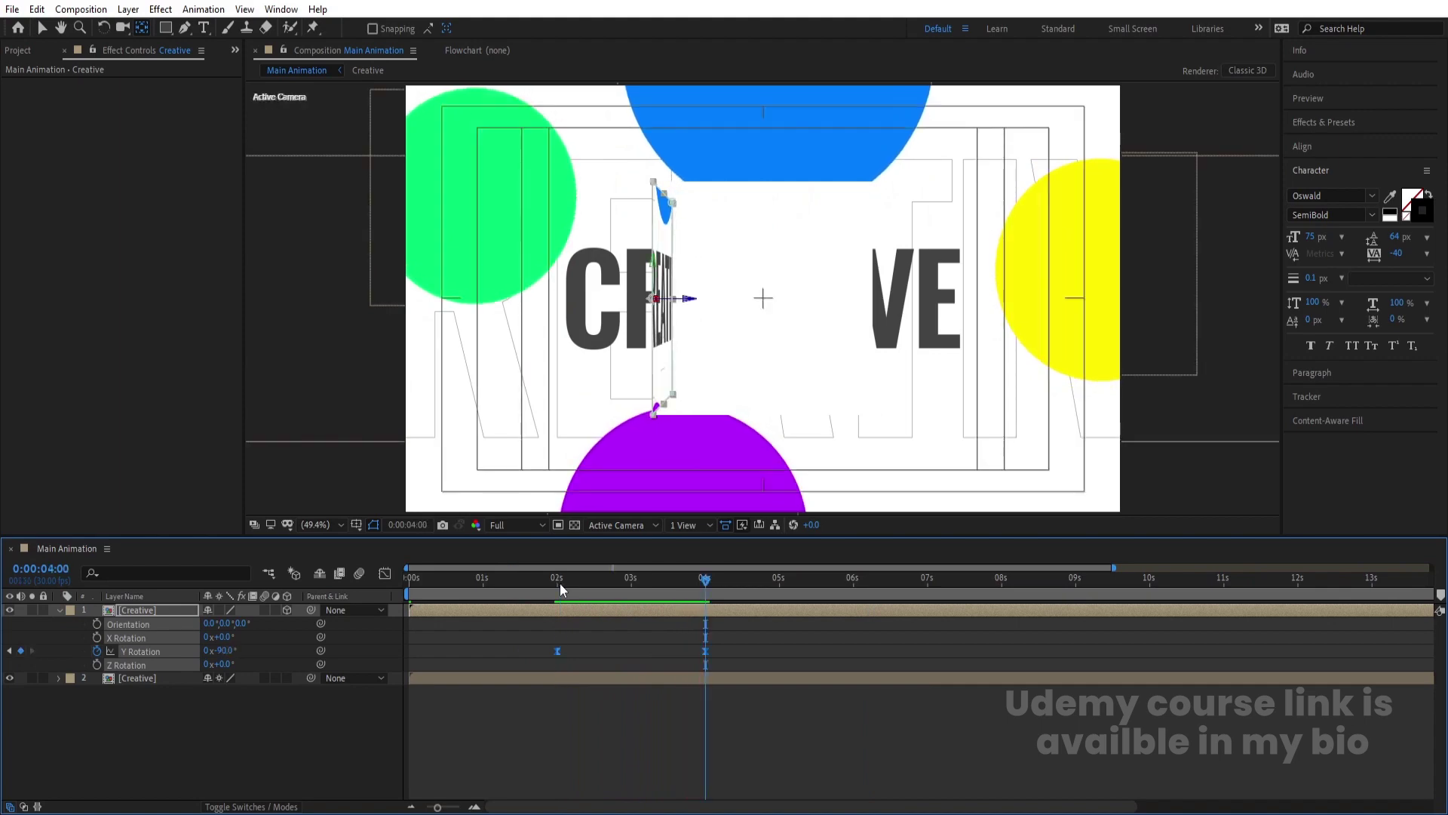
{"action": "right_click", "coordinate": [231, 740]}
{"action": "mouse_move", "coordinate": [290, 563]}
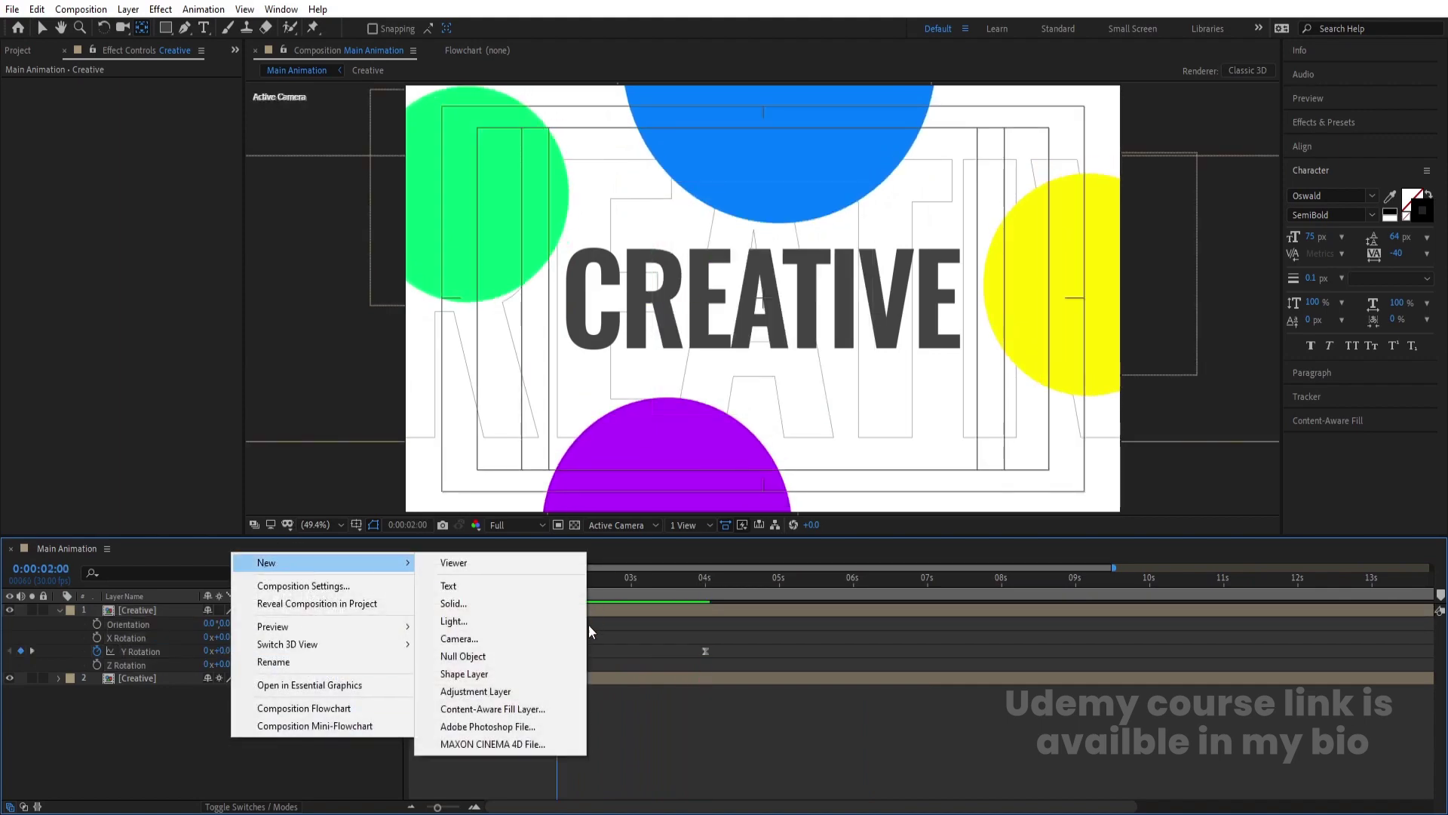
{"action": "left_click", "coordinate": [676, 655]}
- Show only the upper layer's keyframed Y Rotation and replay the opening from 2 seconds
{"action": "key", "text": "r"}
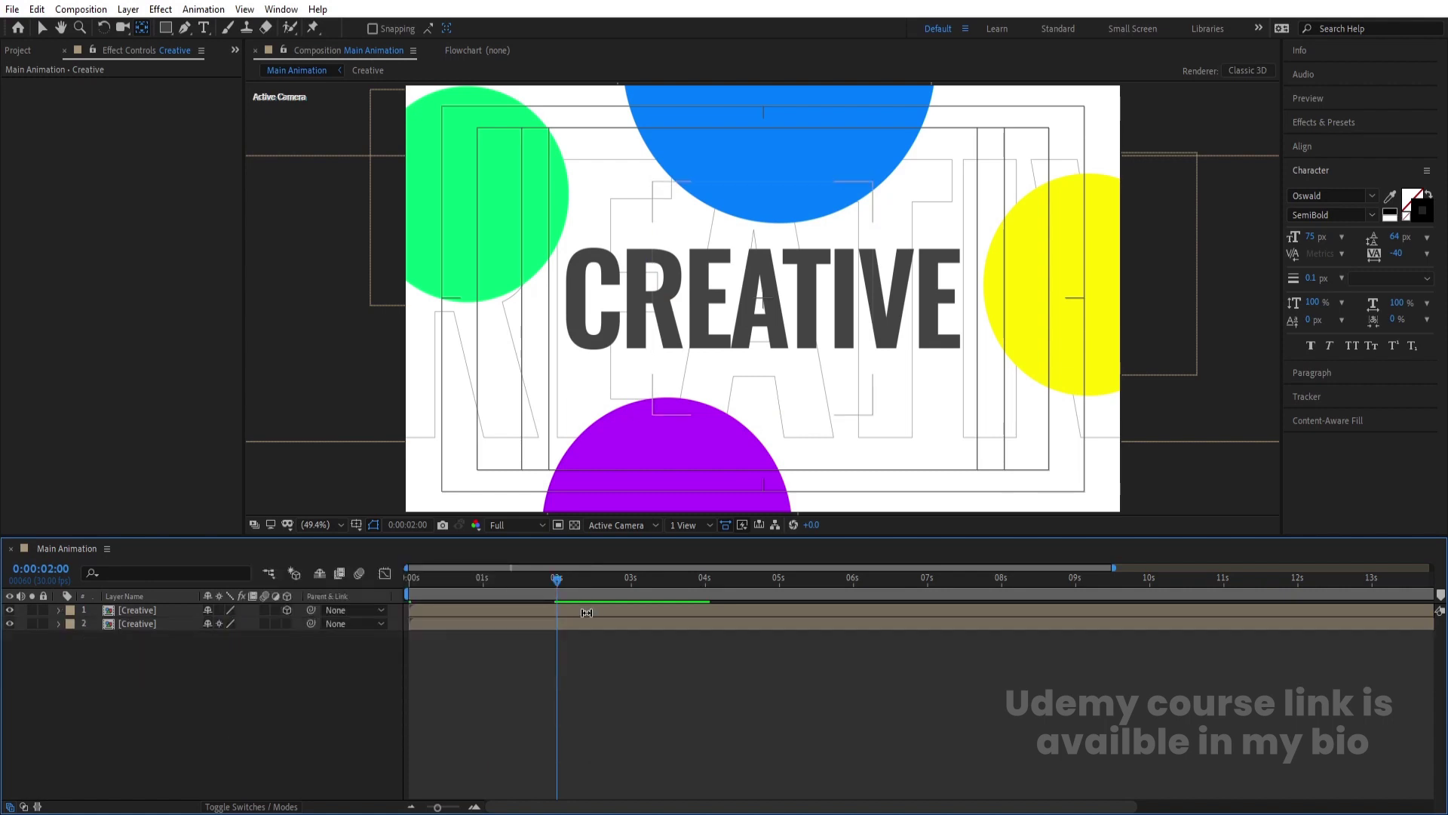
{"action": "key", "text": "u"}
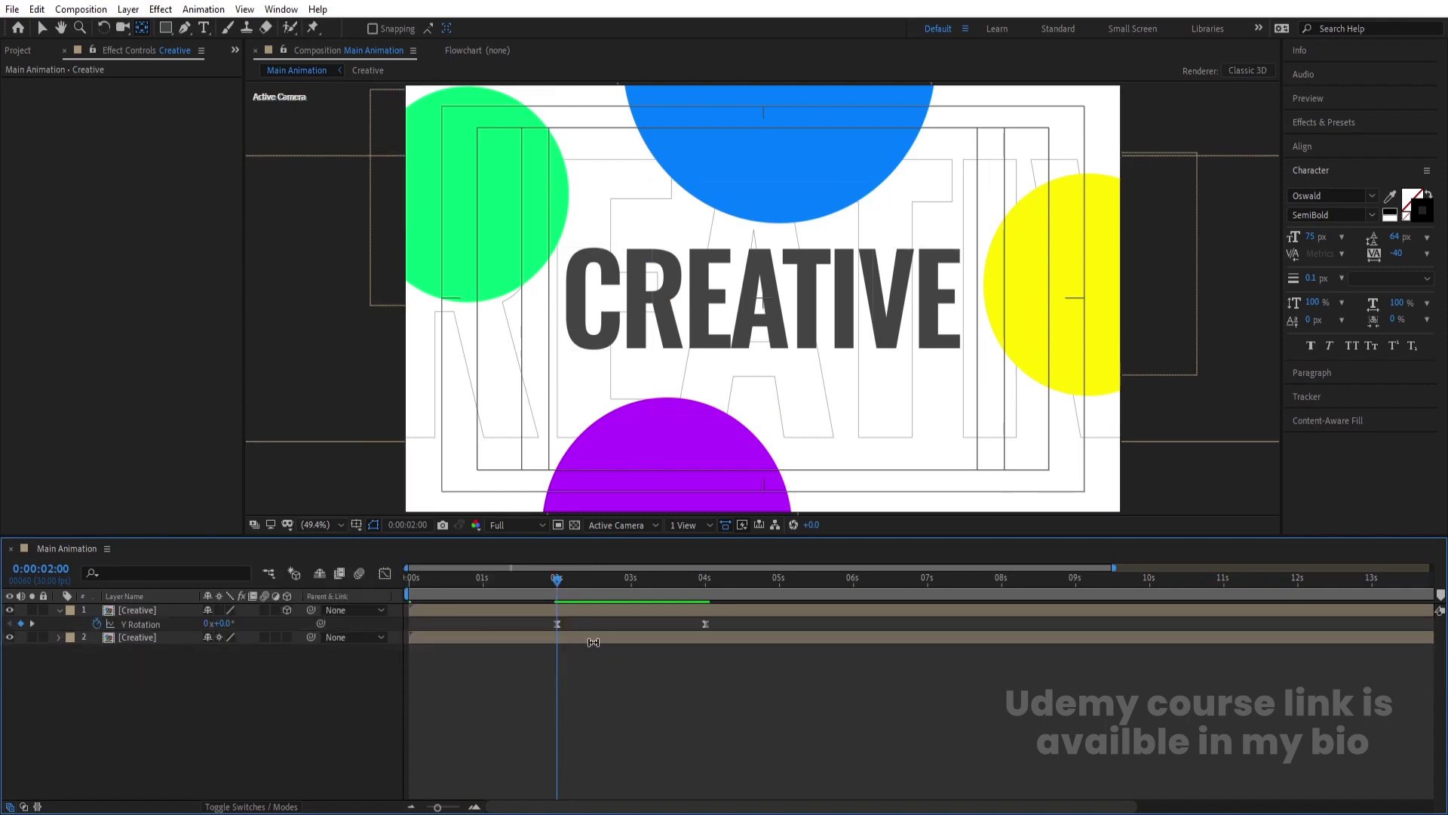
{"action": "key", "text": "space"}
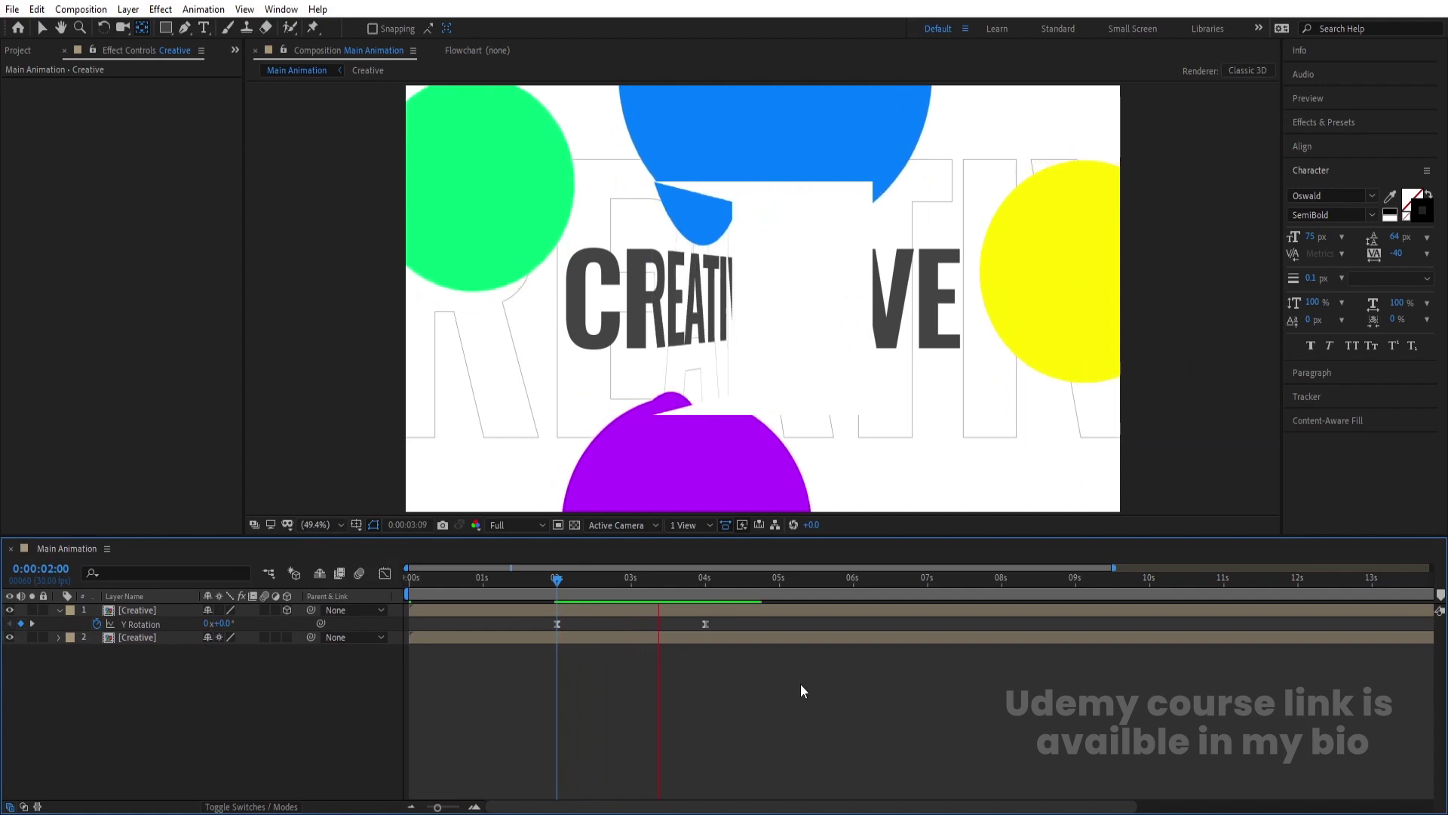
{"action": "key", "text": "space"}
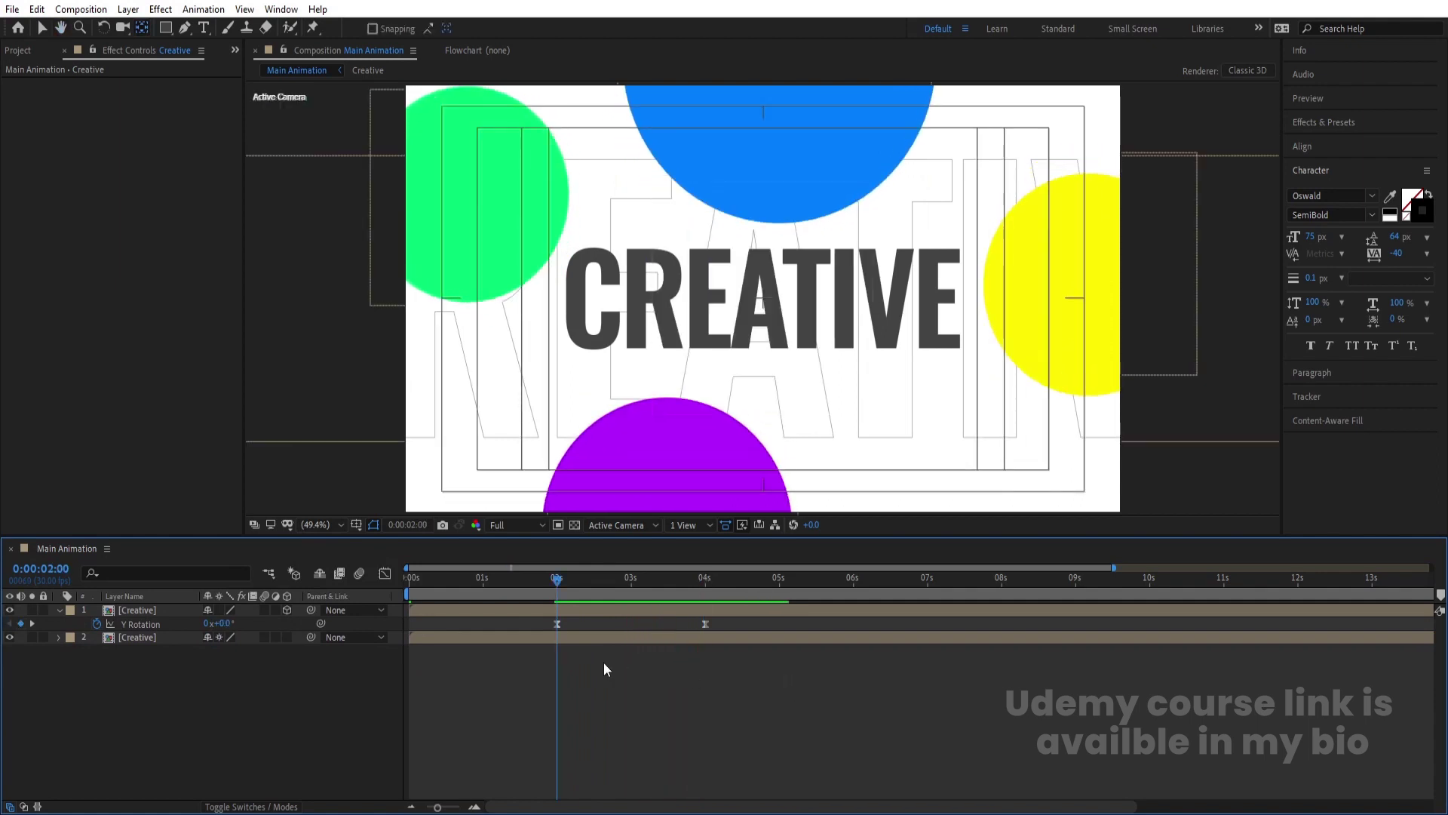
- Apply the Drop Shadow effect to the lower Creative layer and play to a frame where the square is partly open
{"action": "left_click", "coordinate": [569, 641]}
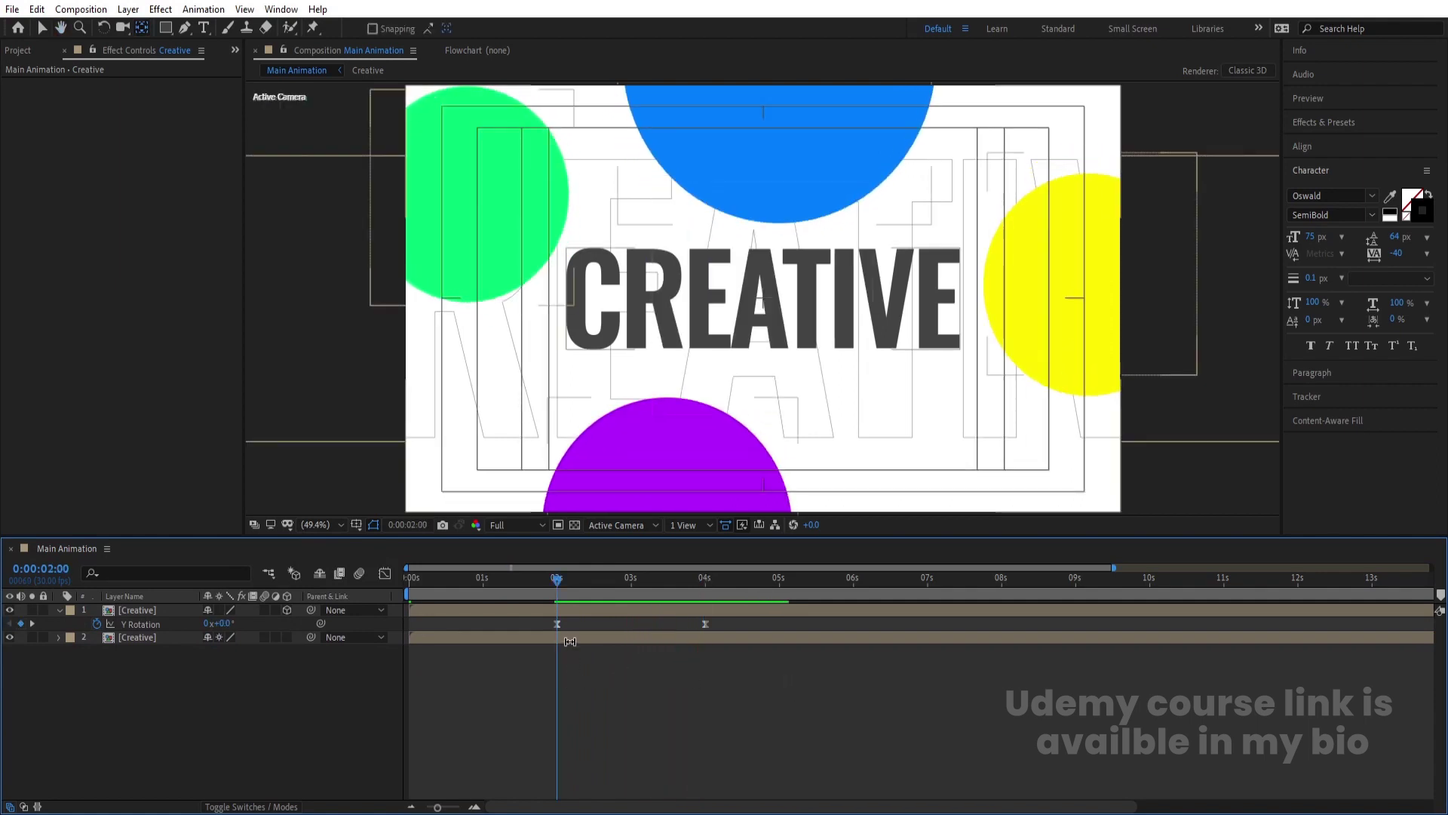
{"action": "left_click", "coordinate": [569, 641]}
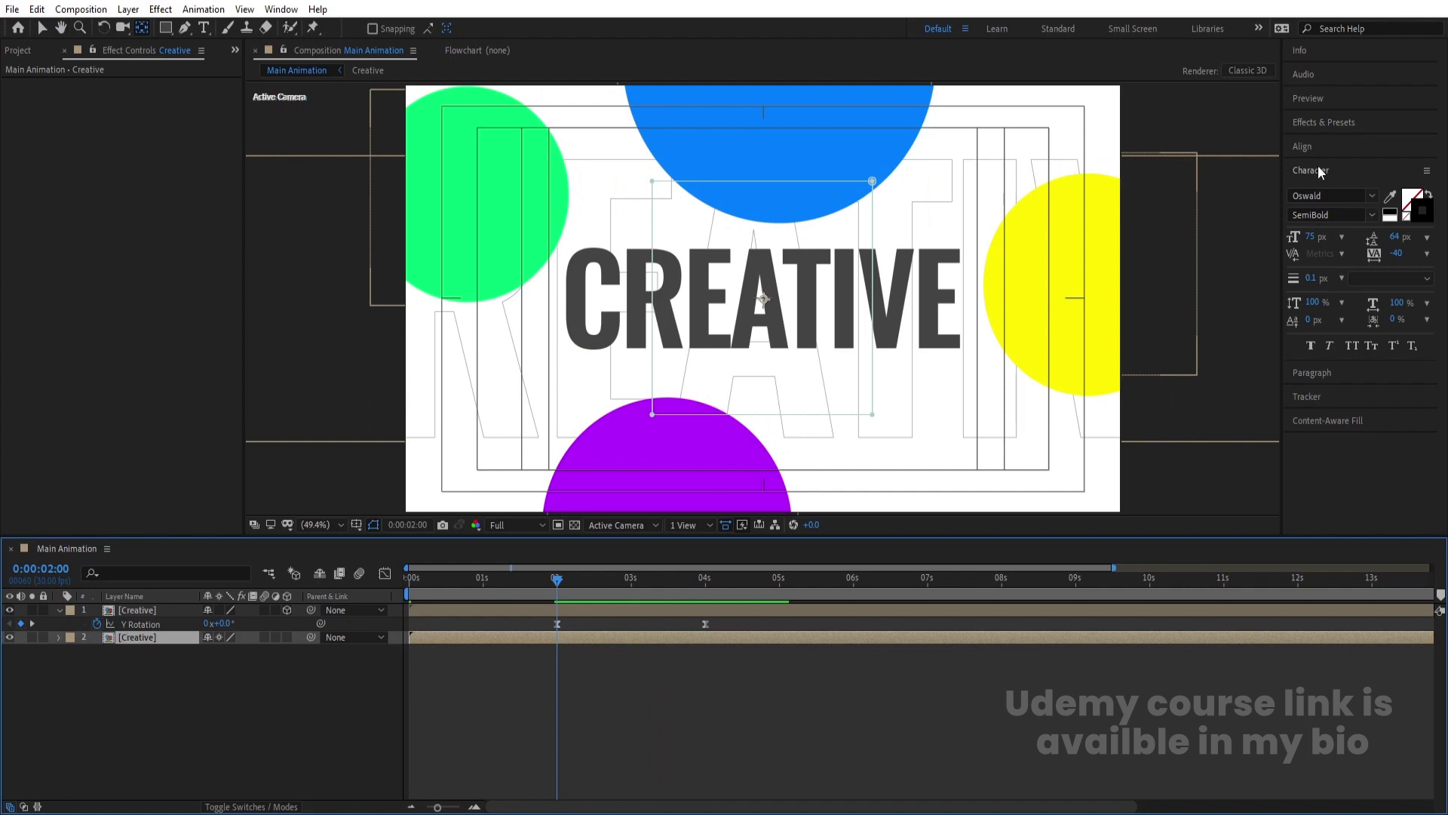
{"action": "left_click", "coordinate": [1313, 119]}
{"action": "left_click", "coordinate": [1349, 142]}
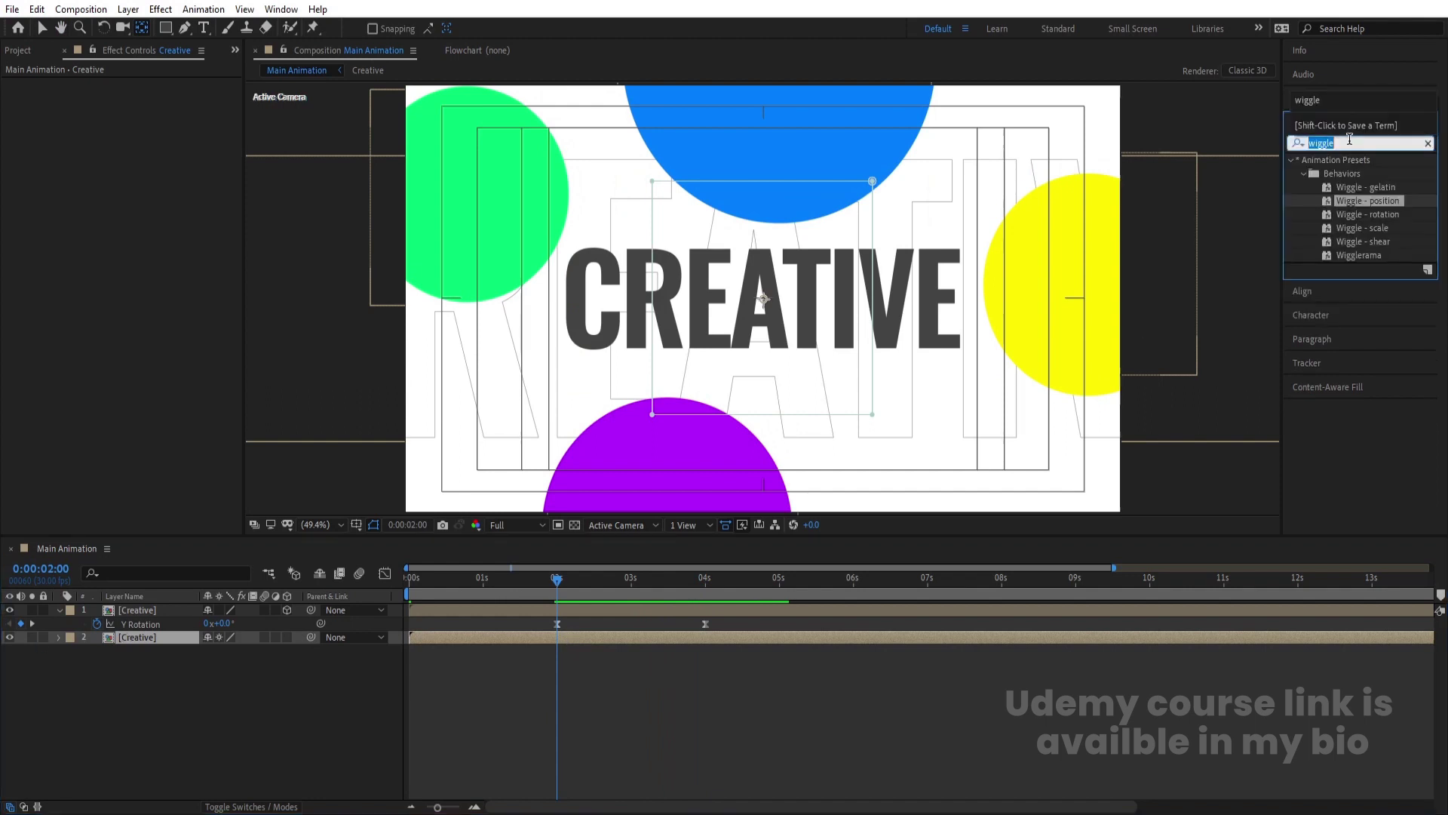
{"action": "type", "text": "drop"}
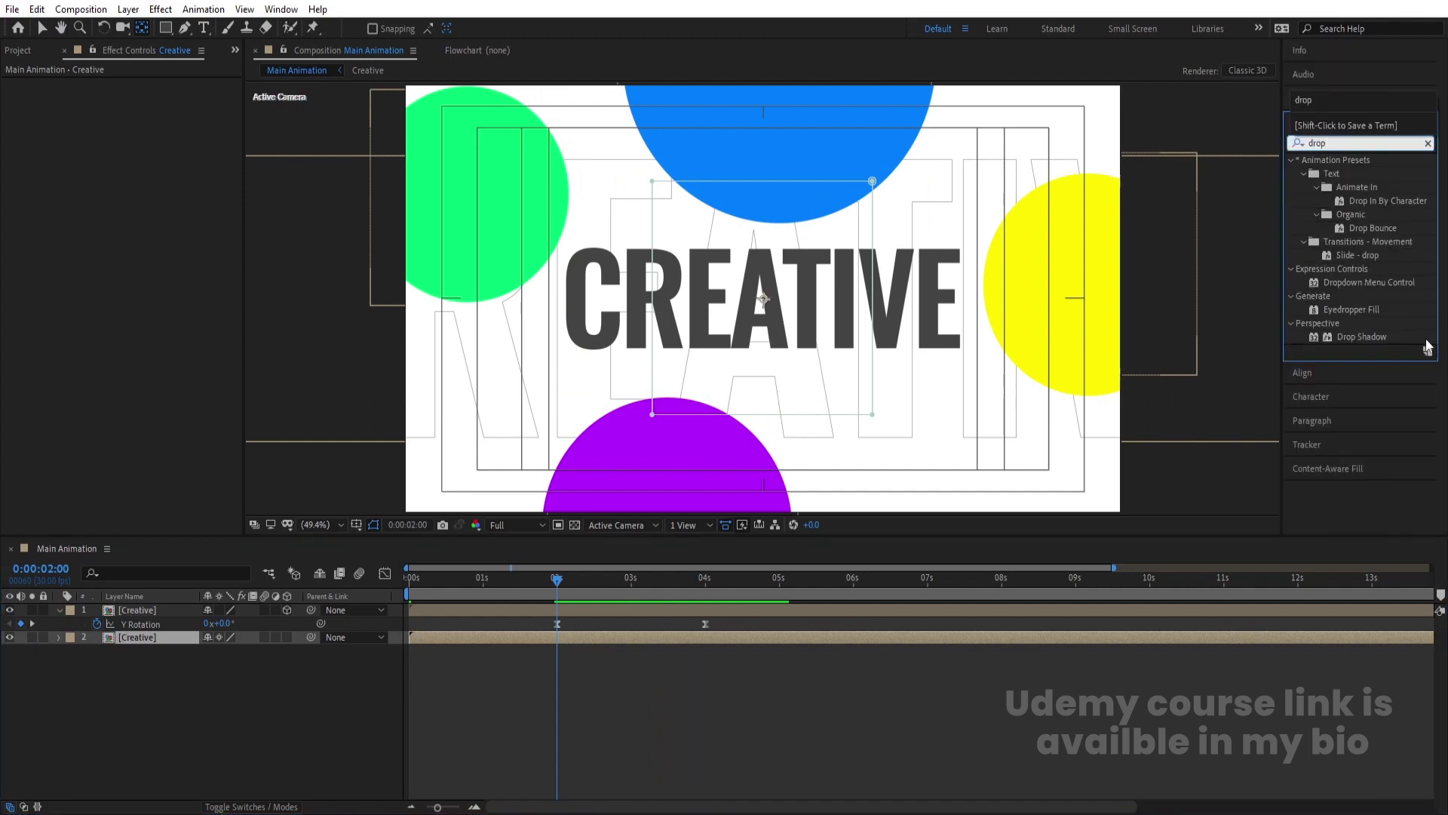
{"action": "double_click", "coordinate": [1342, 337]}
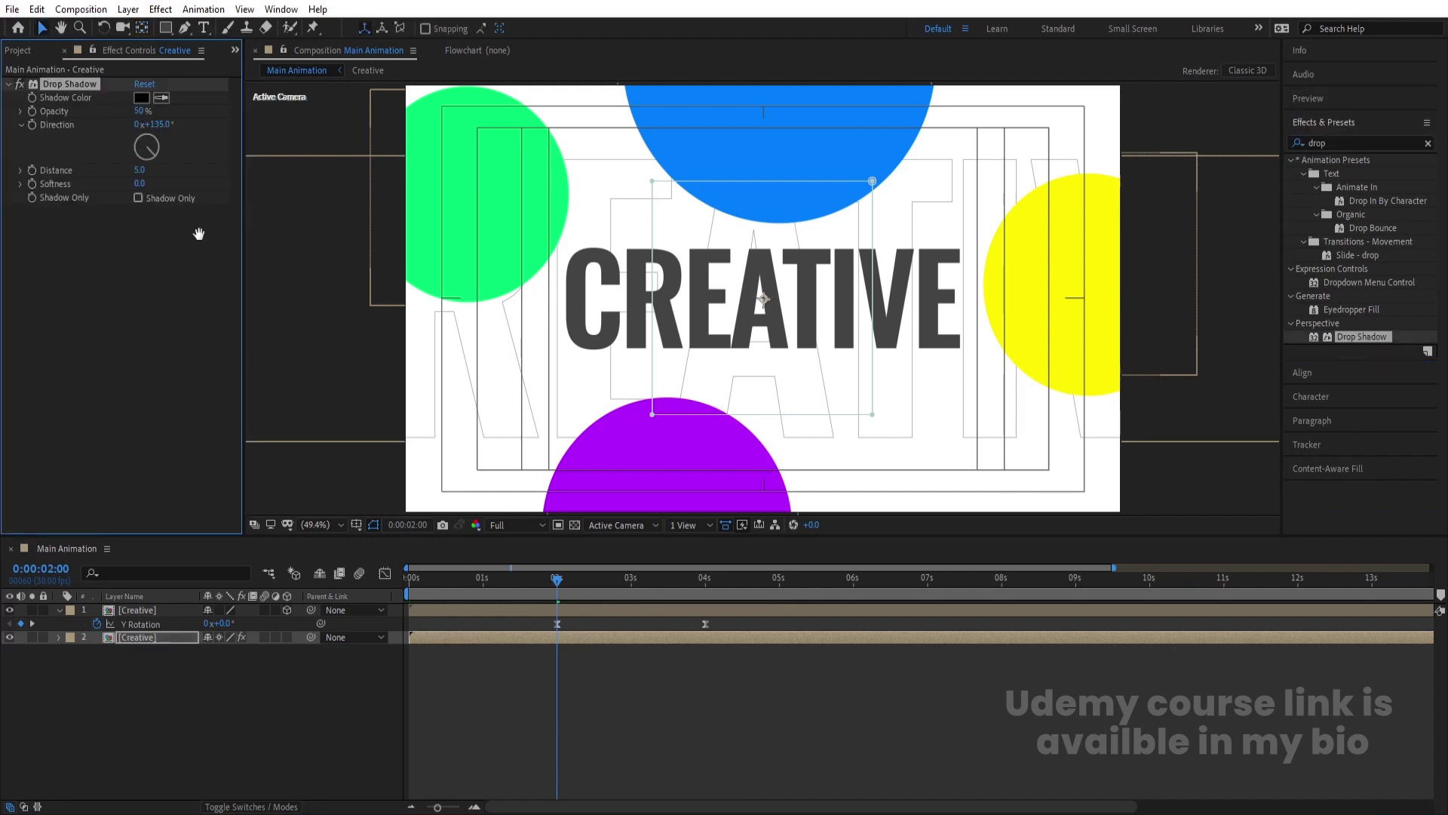
{"action": "key", "text": "space"}
{"action": "key", "text": "space"}
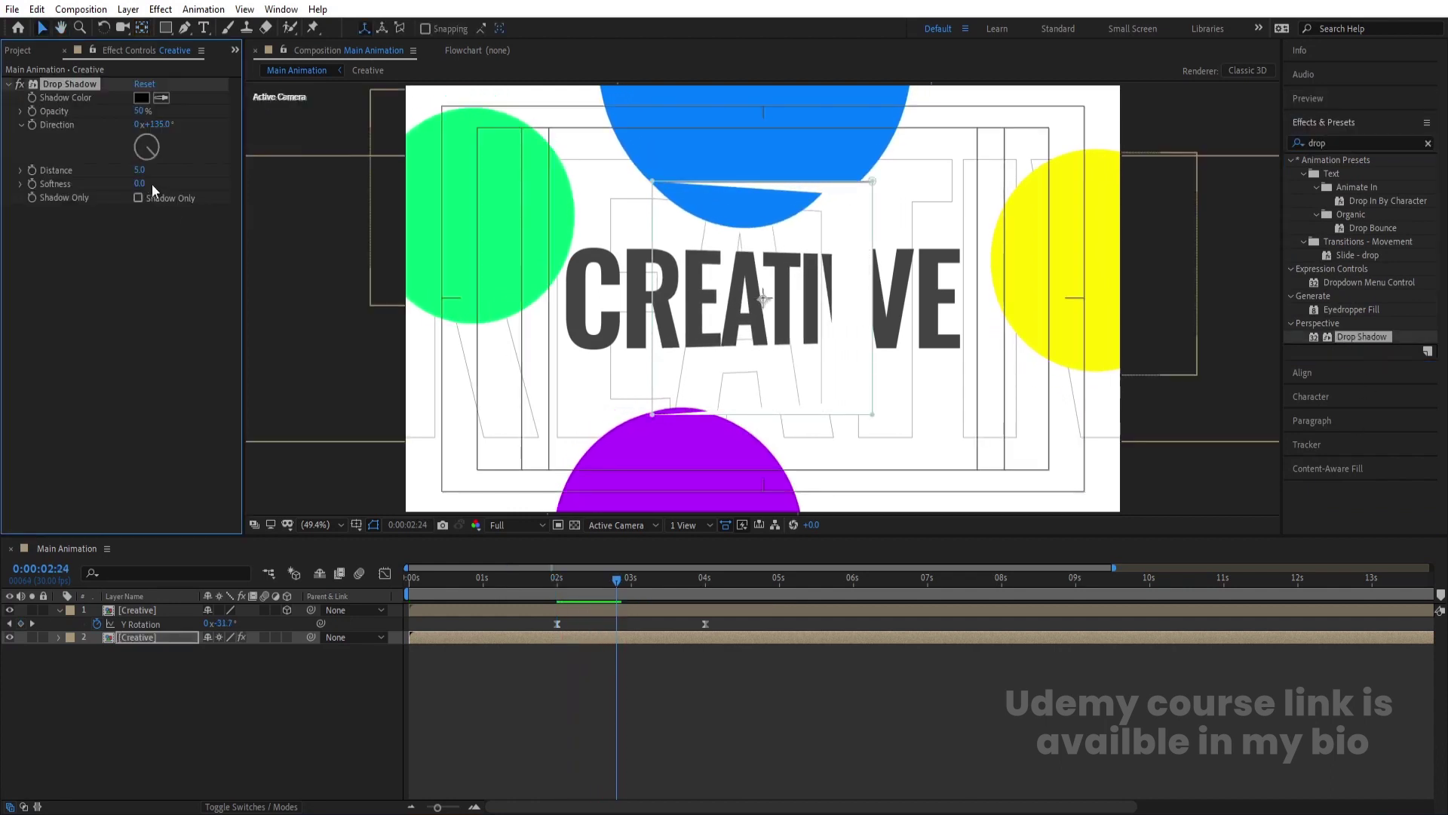
- Set the Drop Shadow's softness to 100, distance to 10 and opacity to 30%
{"action": "left_click", "coordinate": [141, 184]}
{"action": "type", "text": "100"}
{"action": "key", "text": "Return"}
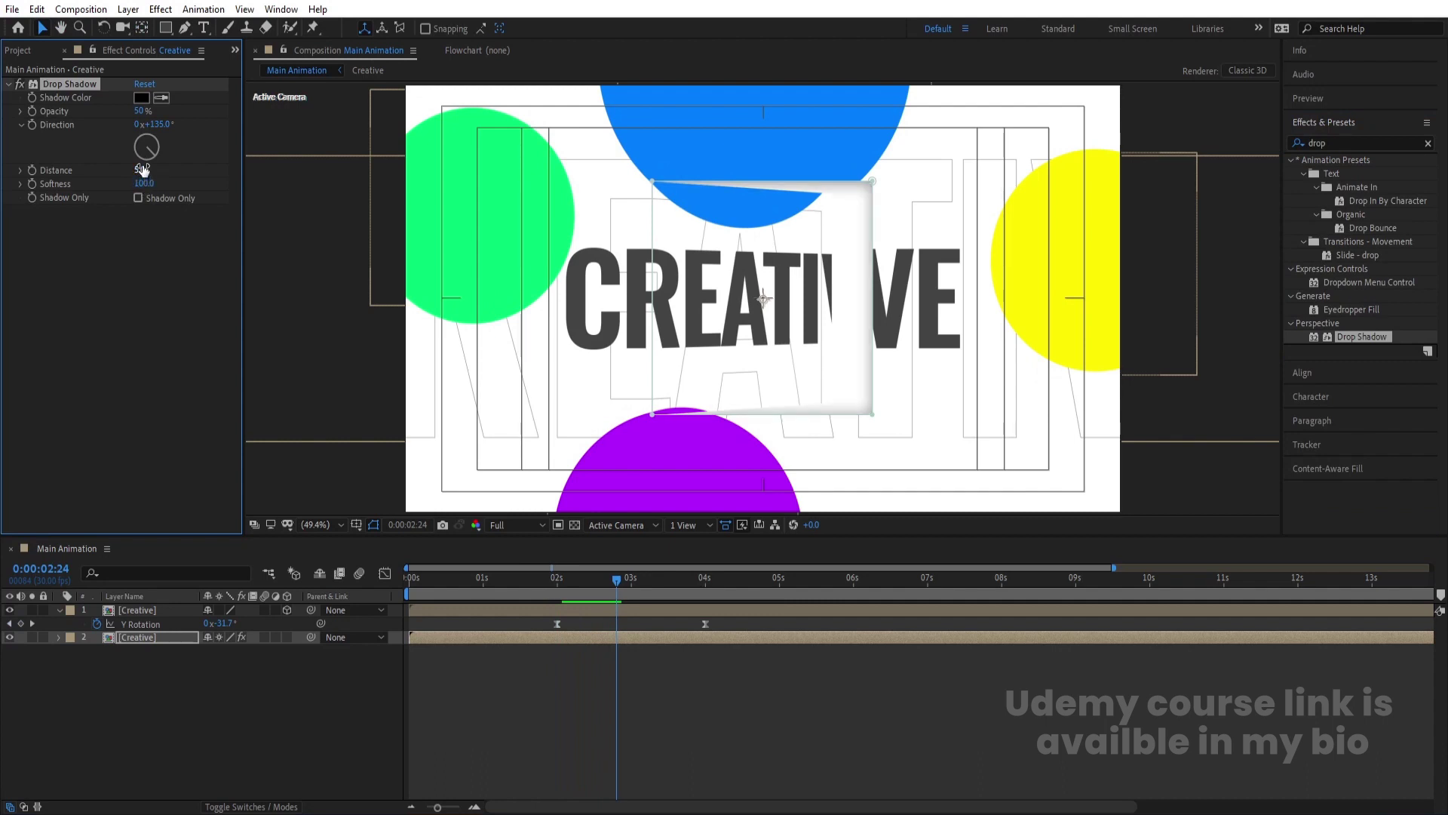
{"action": "left_click", "coordinate": [141, 169]}
{"action": "type", "text": "10"}
{"action": "key", "text": "Return"}
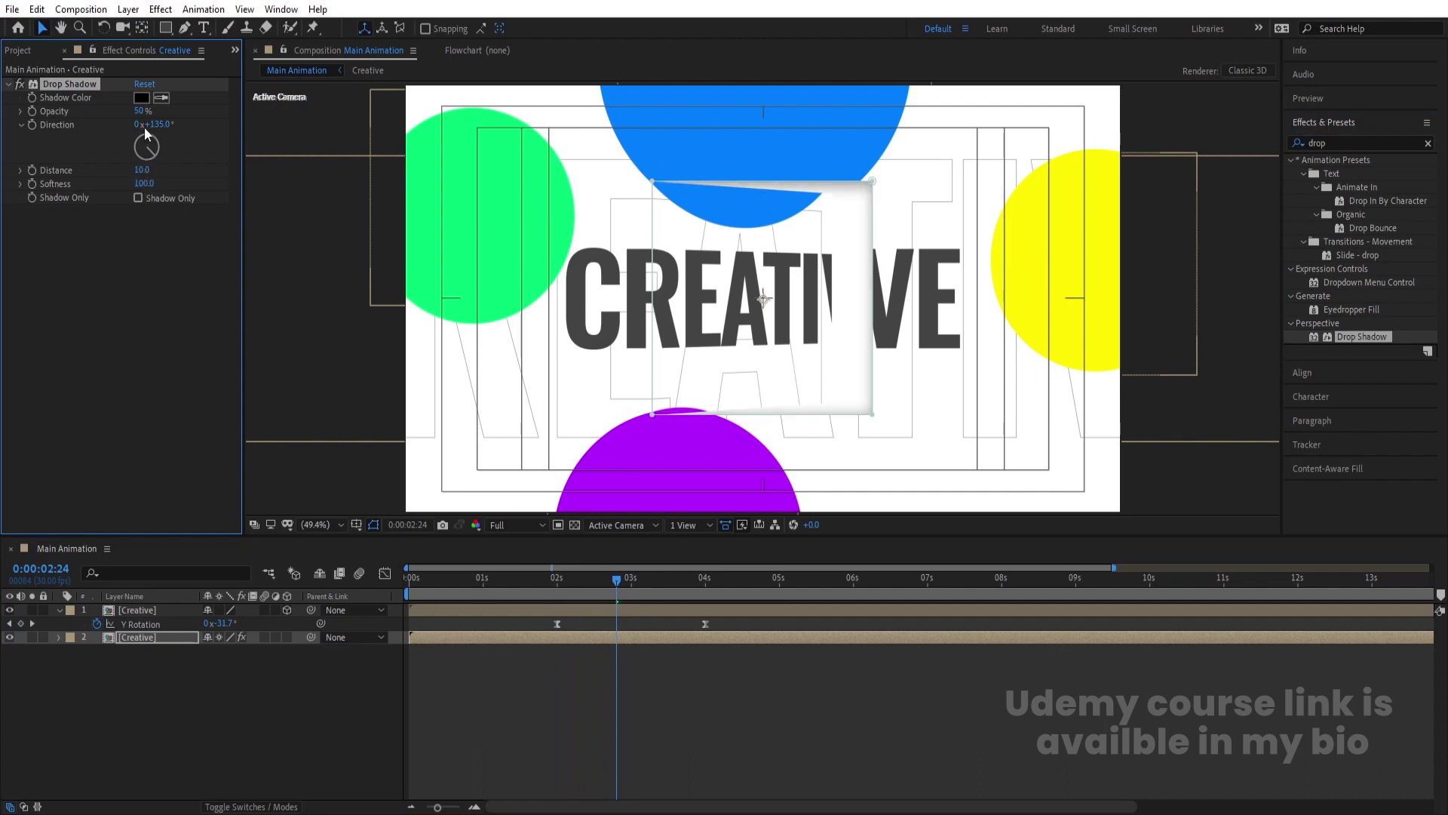
{"action": "left_click", "coordinate": [142, 110]}
{"action": "type", "text": "30"}
{"action": "key", "text": "Return"}
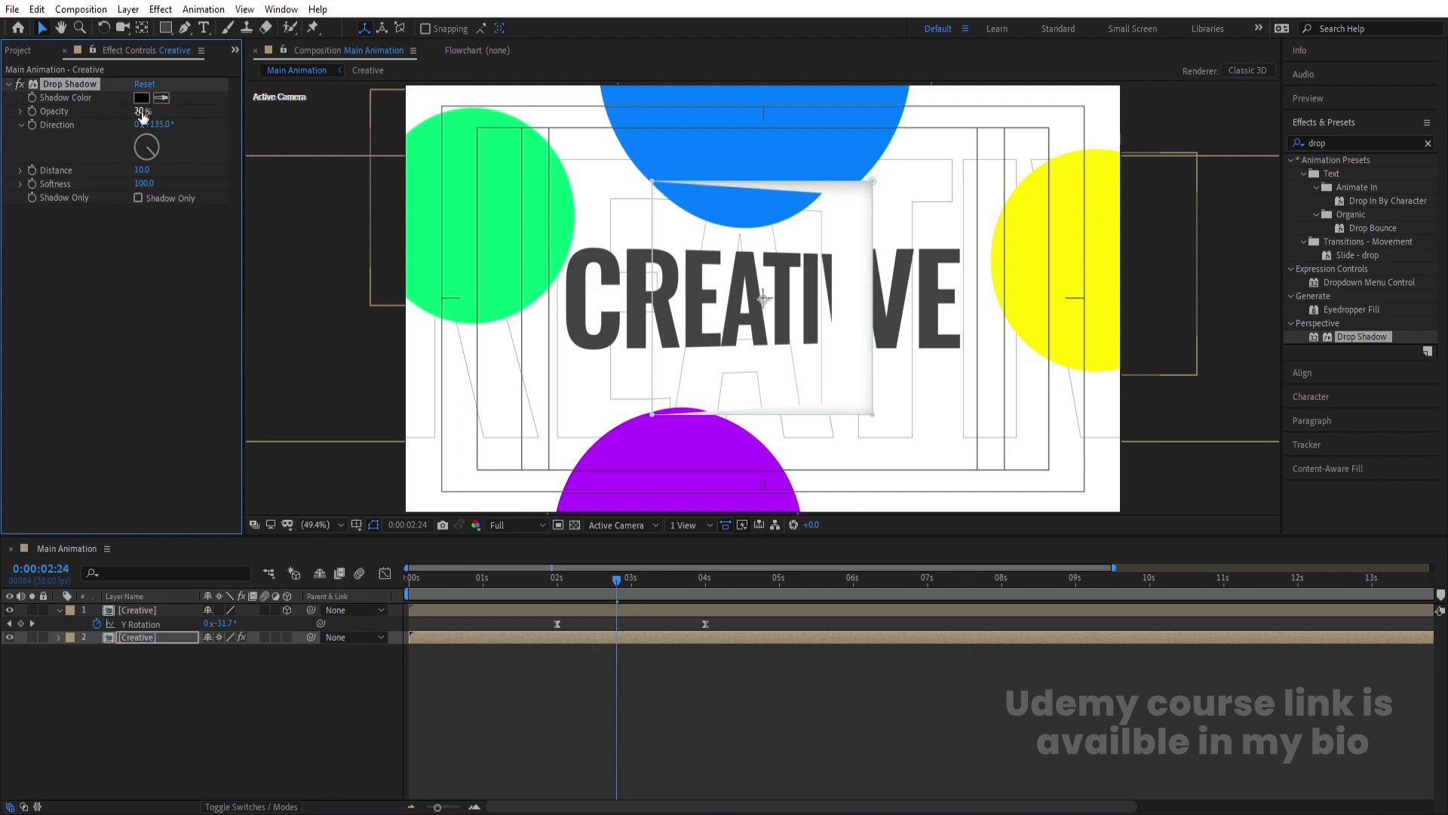
- Preview the square's opening with the softened drop shadow
{"action": "left_click", "coordinate": [558, 695]}
{"action": "key", "text": "space"}
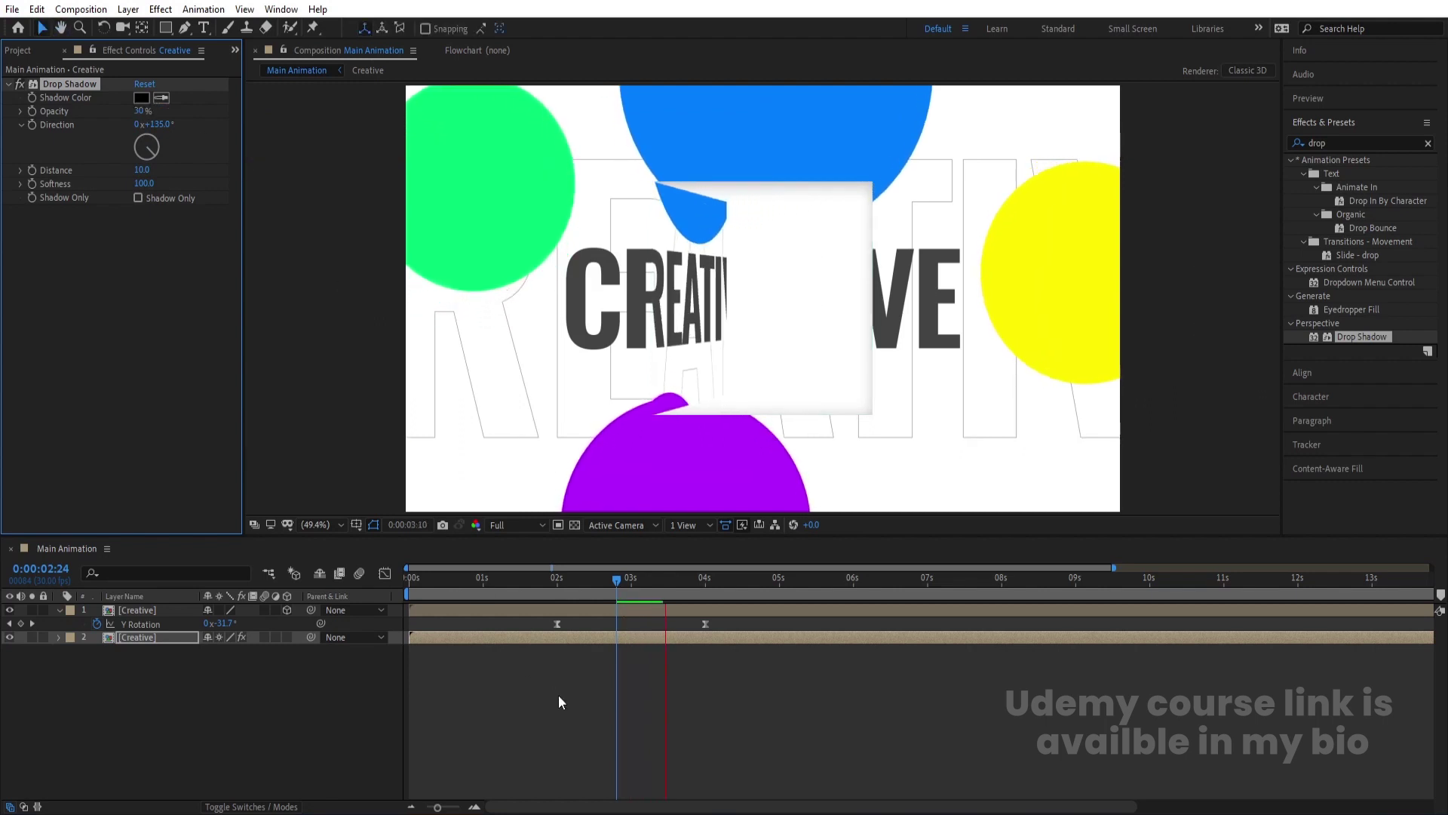
{"action": "key", "text": "space"}
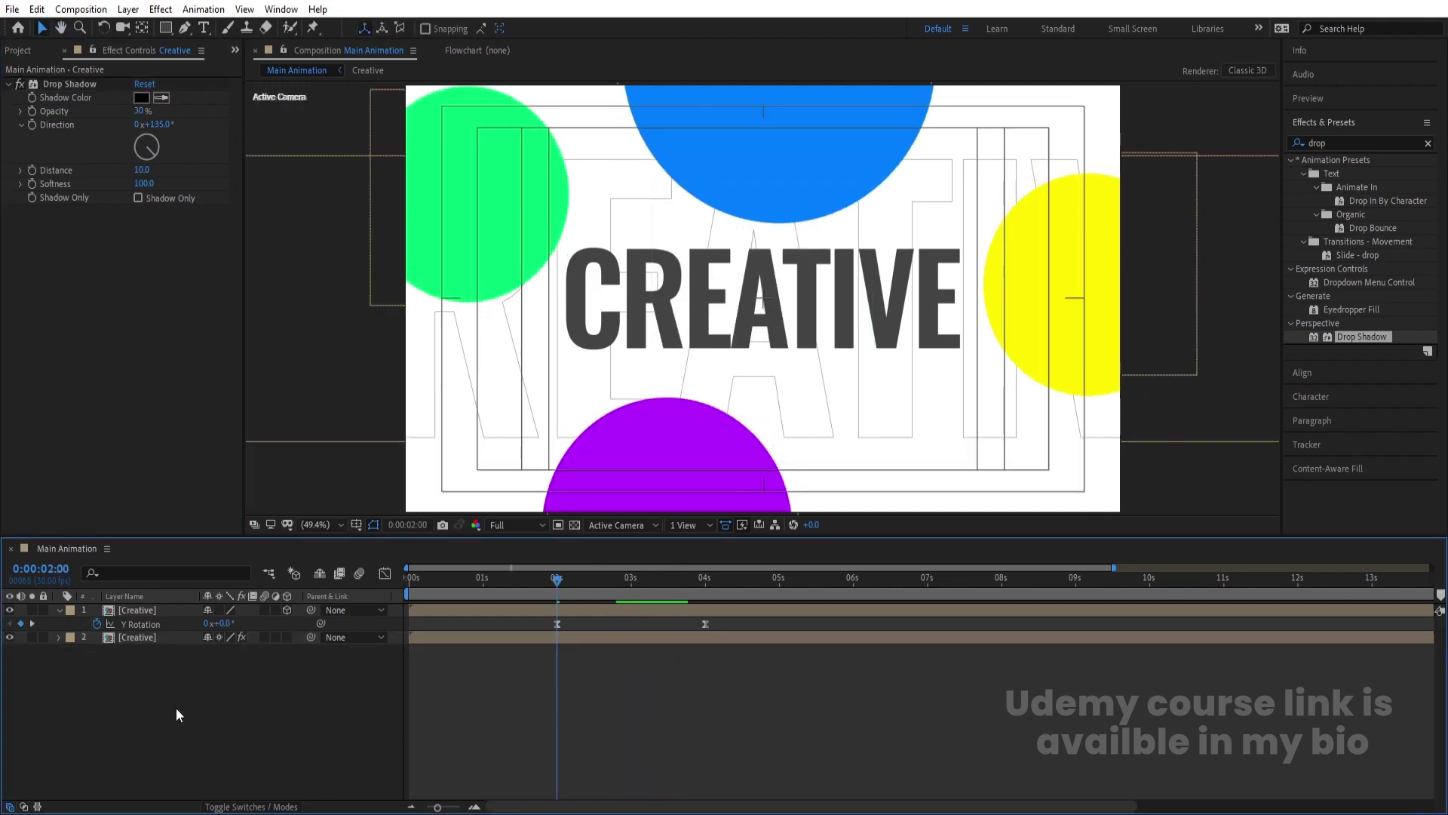
- Pre-compose both Creative layers into a new composition named 1, moving all attributes into it
{"action": "left_click_drag", "start_coordinate": [175, 707], "coordinate": [99, 596]}
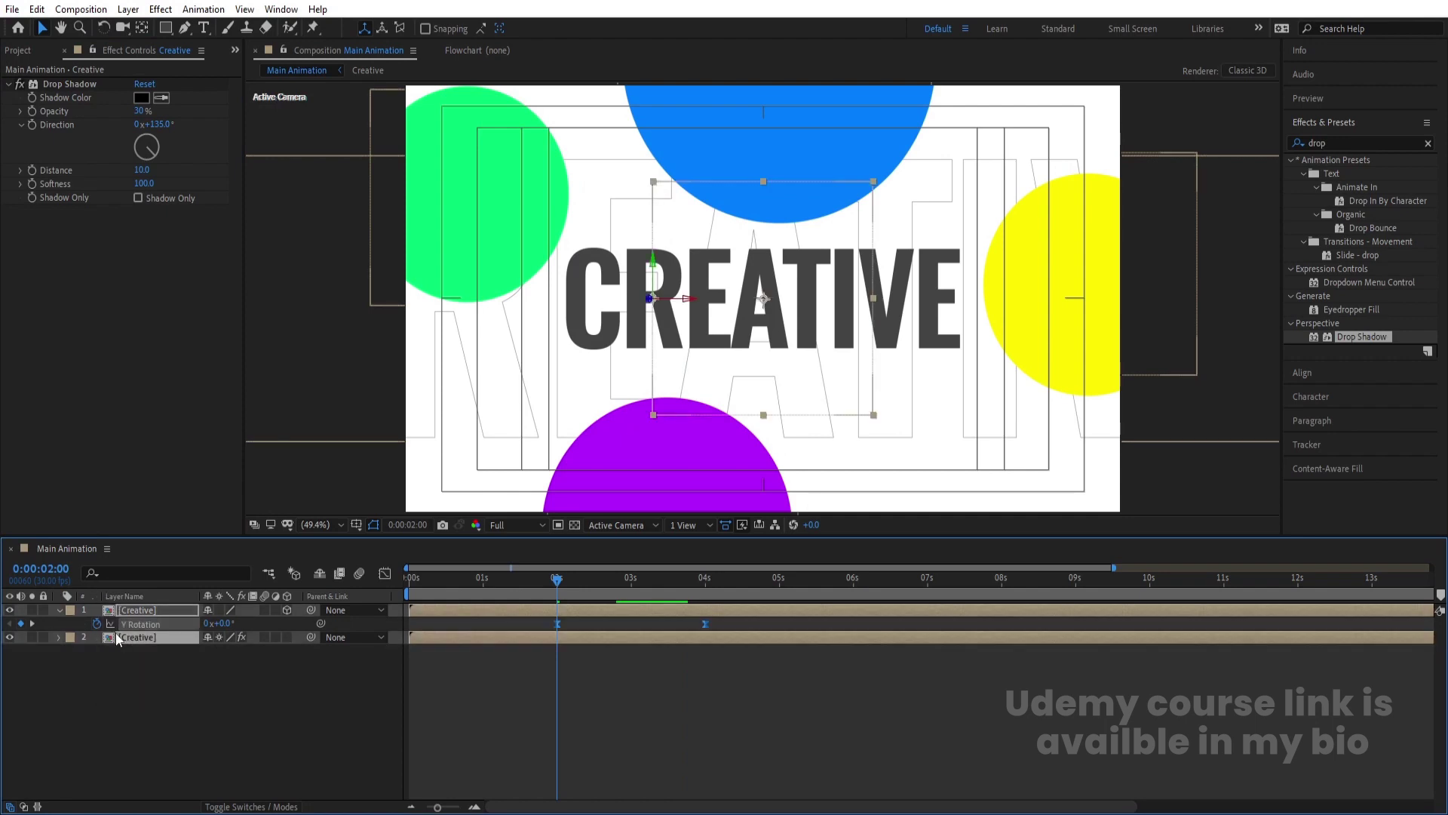
{"action": "key", "text": "ctrl+shift+c"}
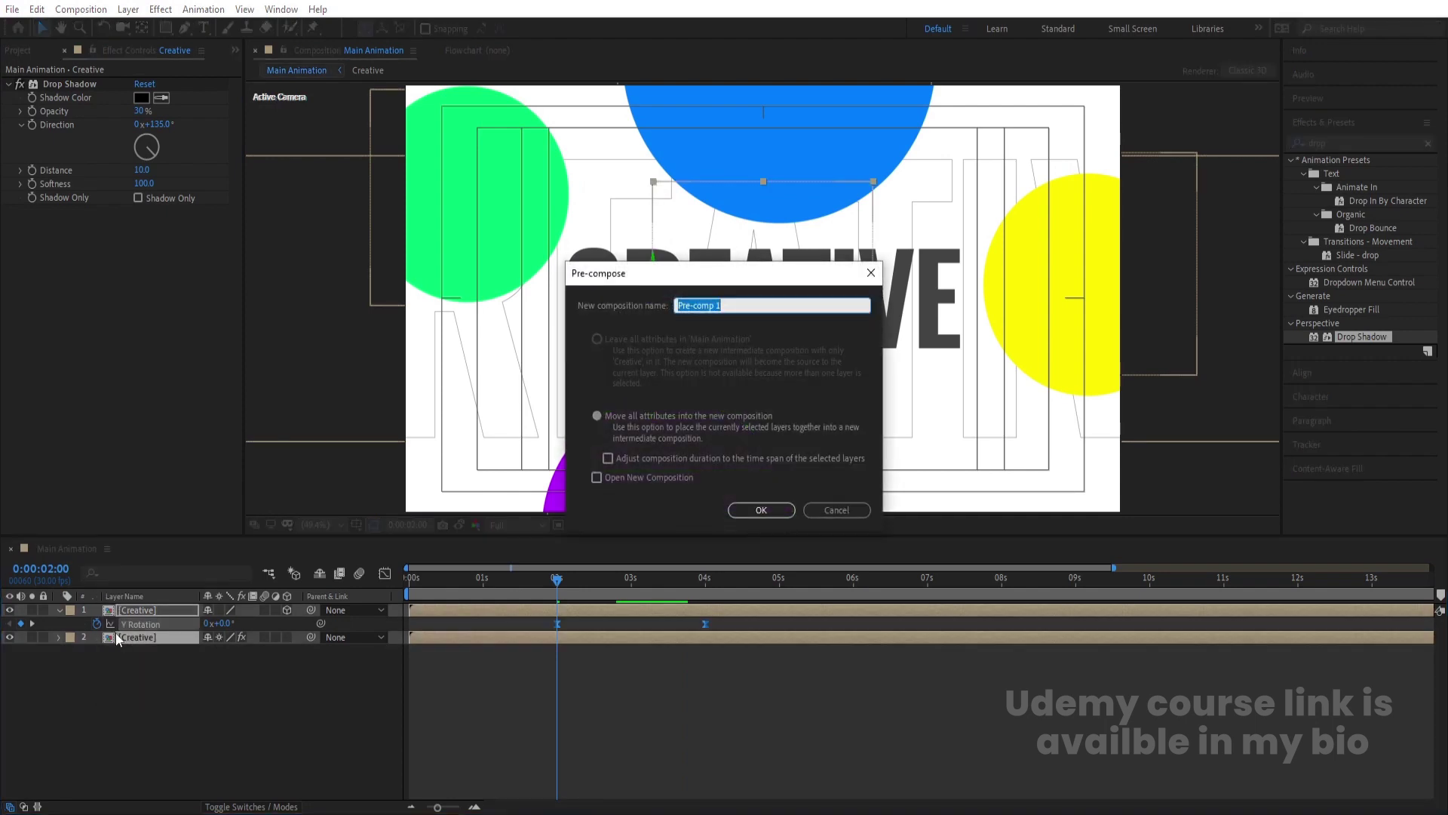
{"action": "type", "text": "1"}
{"action": "key", "text": "Return"}
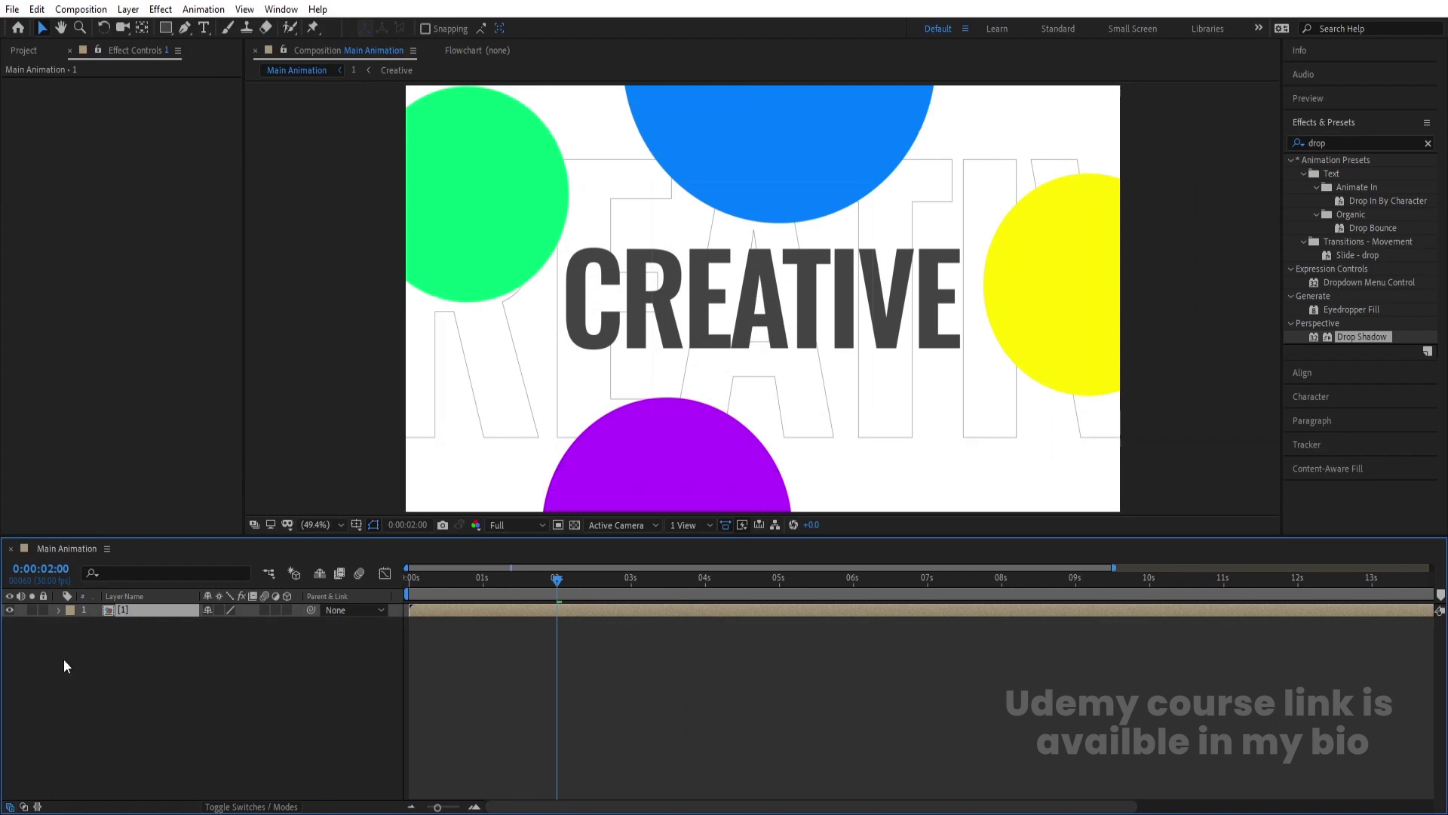
- Add a Scale keyframe at 100% on layer 1 at 0:00:03:00
{"action": "key", "text": "space"}
{"action": "left_click", "coordinate": [629, 587]}
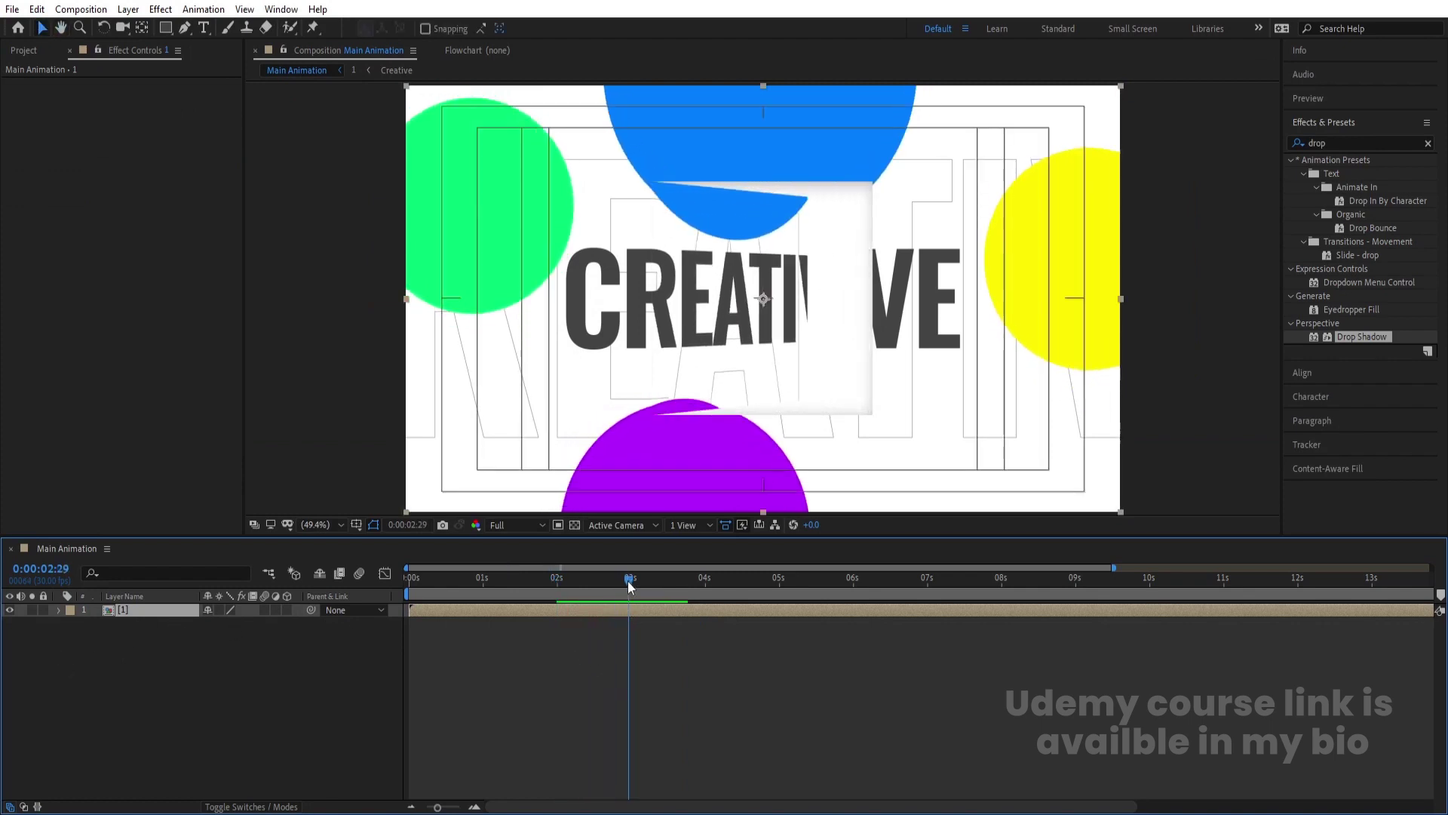
{"action": "left_click_drag", "start_coordinate": [629, 587], "coordinate": [633, 590]}
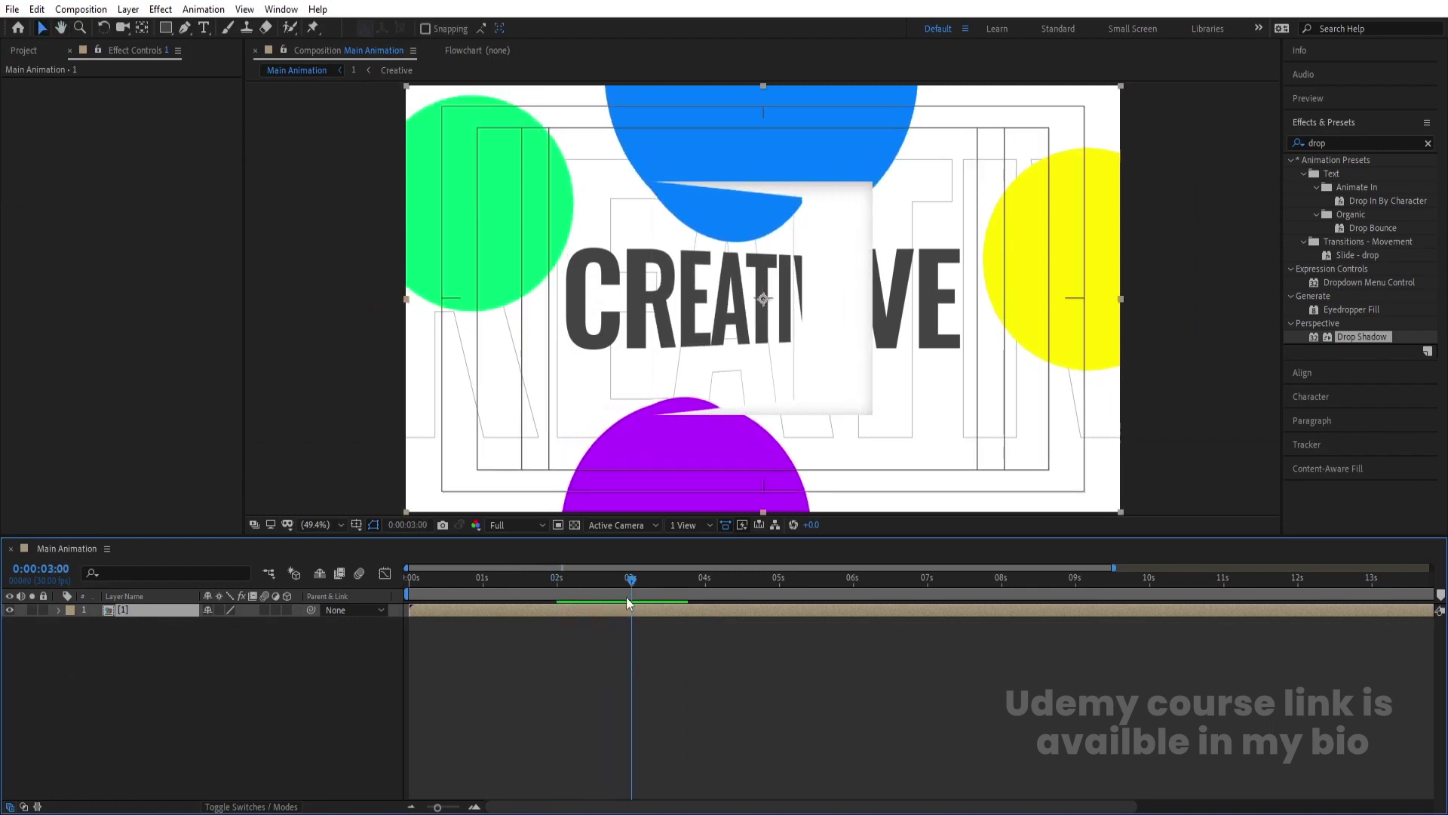
{"action": "key", "text": "s"}
{"action": "left_click", "coordinate": [96, 624]}
{"action": "key", "text": "equal"}
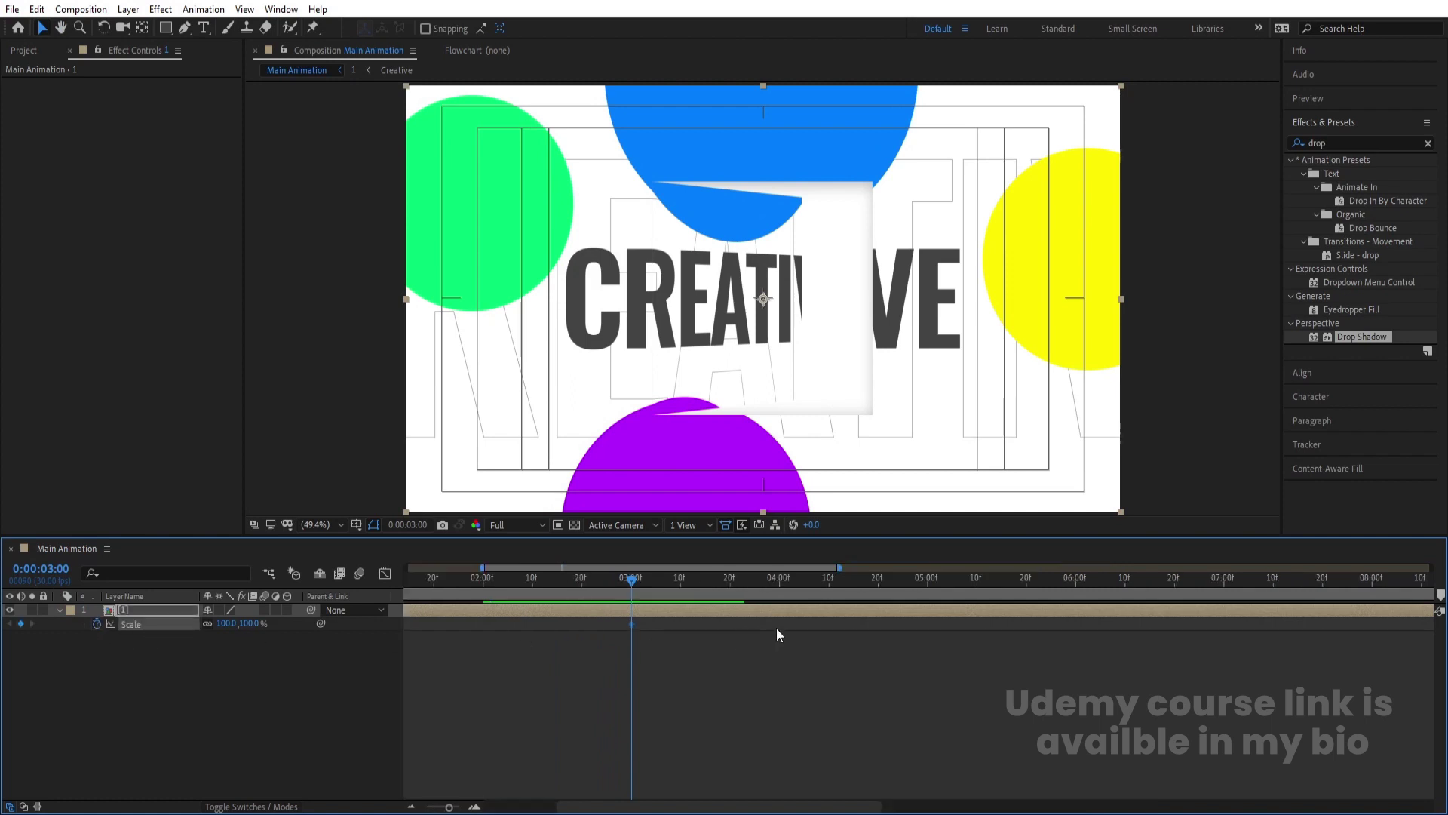
- Set layer 1's Scale to 396% at 0:00:04:20 and return to the first Scale keyframe
{"action": "key", "text": "space"}
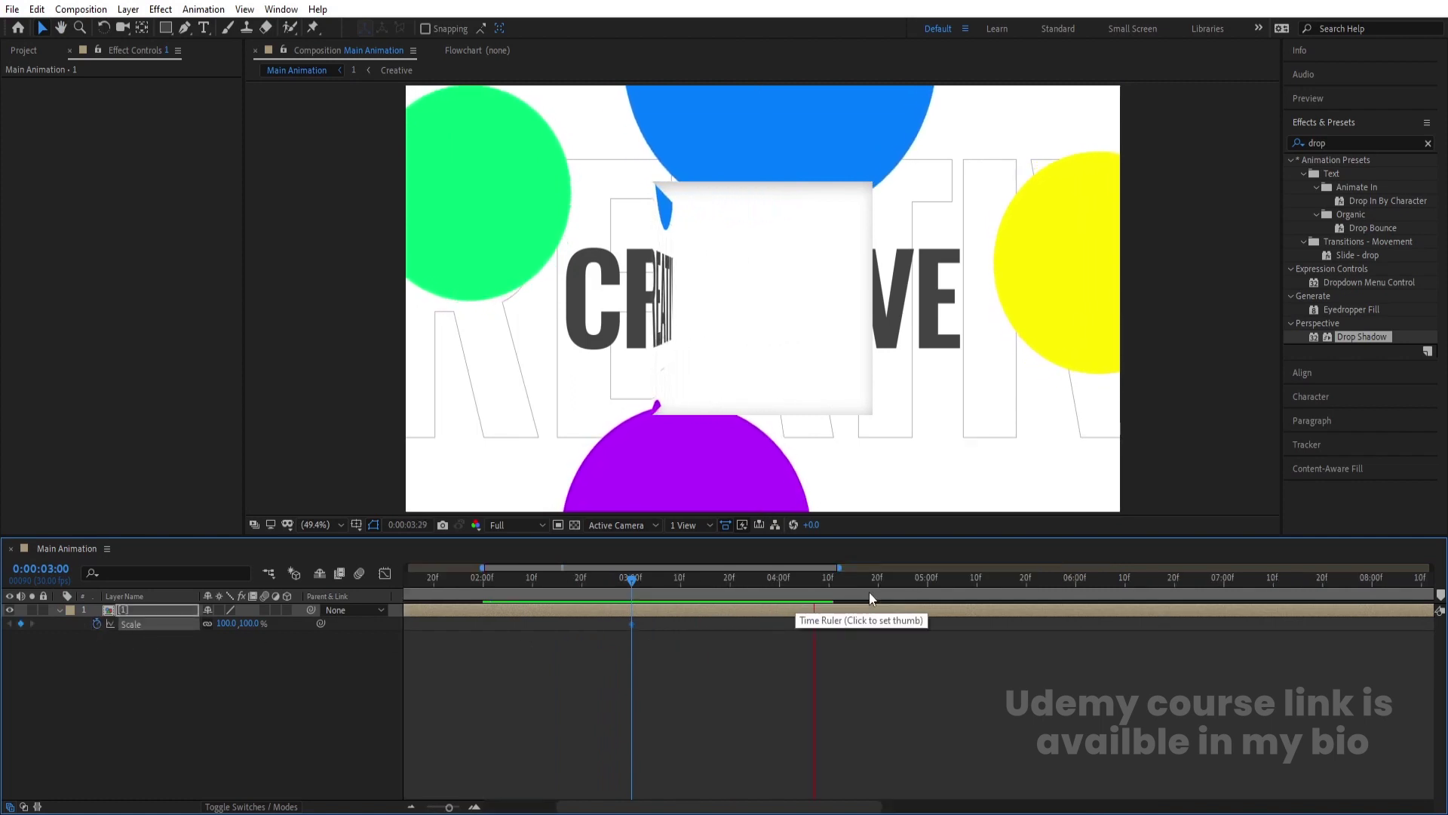
{"action": "left_click", "coordinate": [878, 579]}
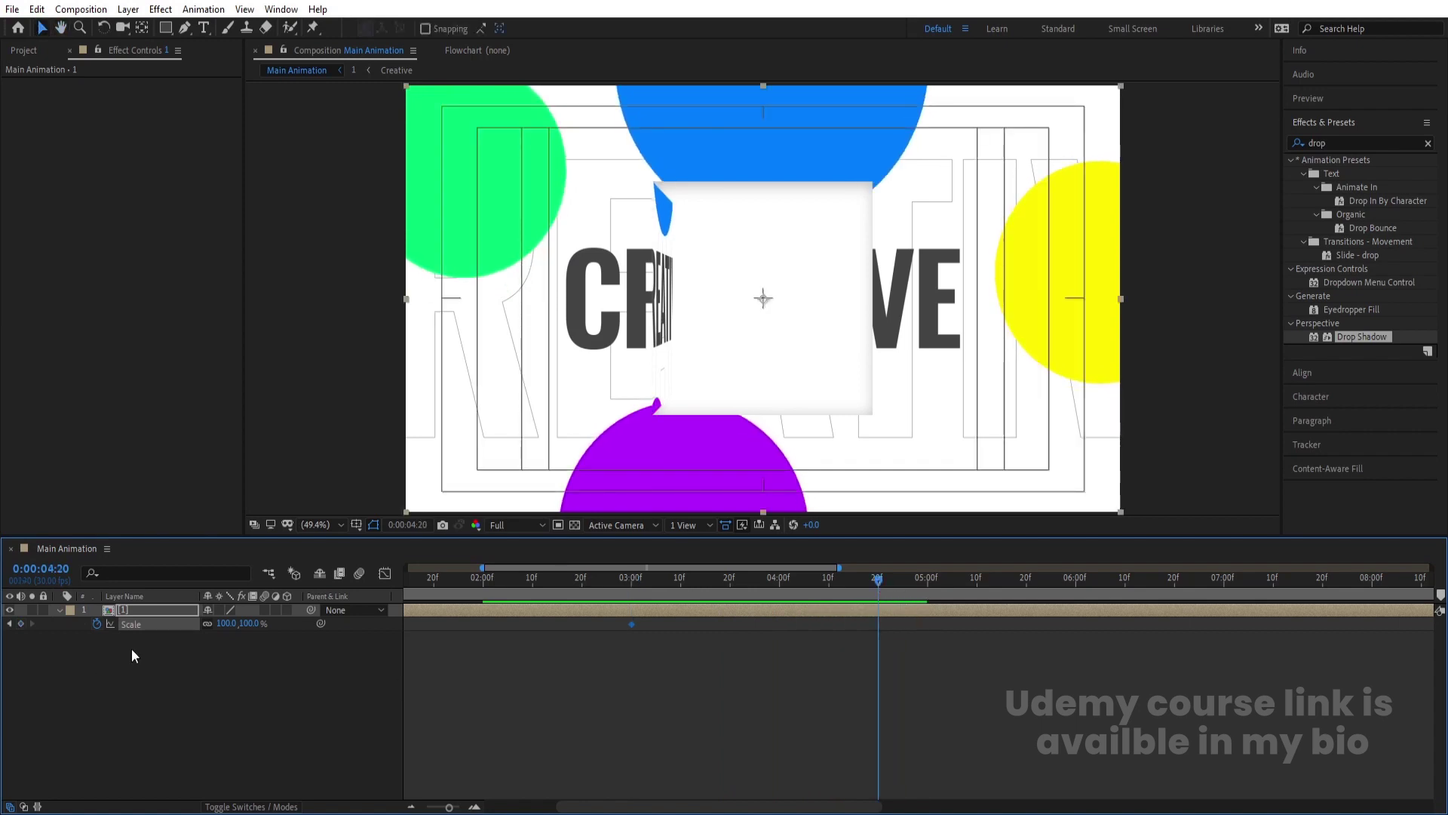
{"action": "left_click_drag", "start_coordinate": [226, 623], "coordinate": [374, 553]}
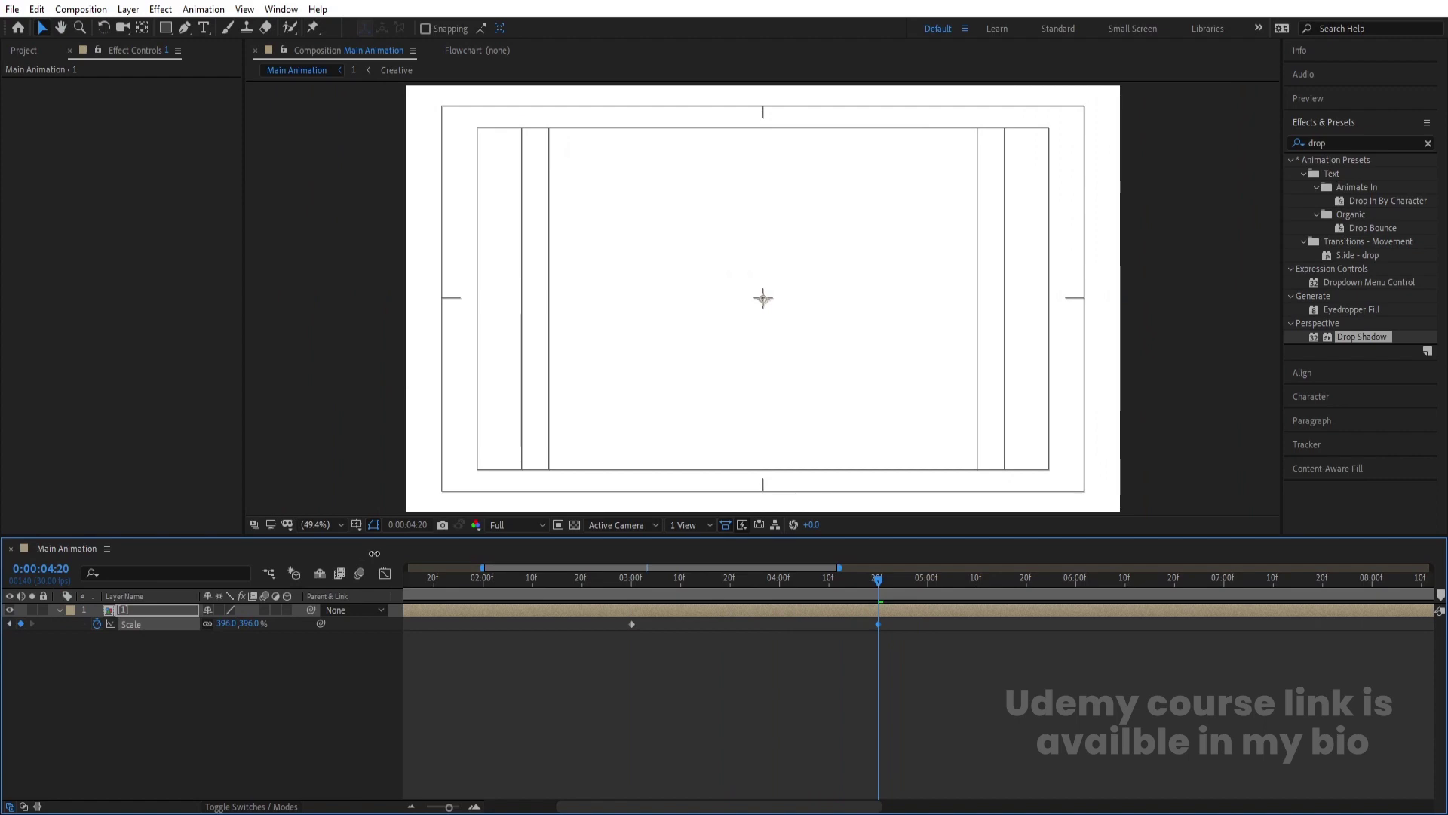
{"action": "key", "text": "j"}
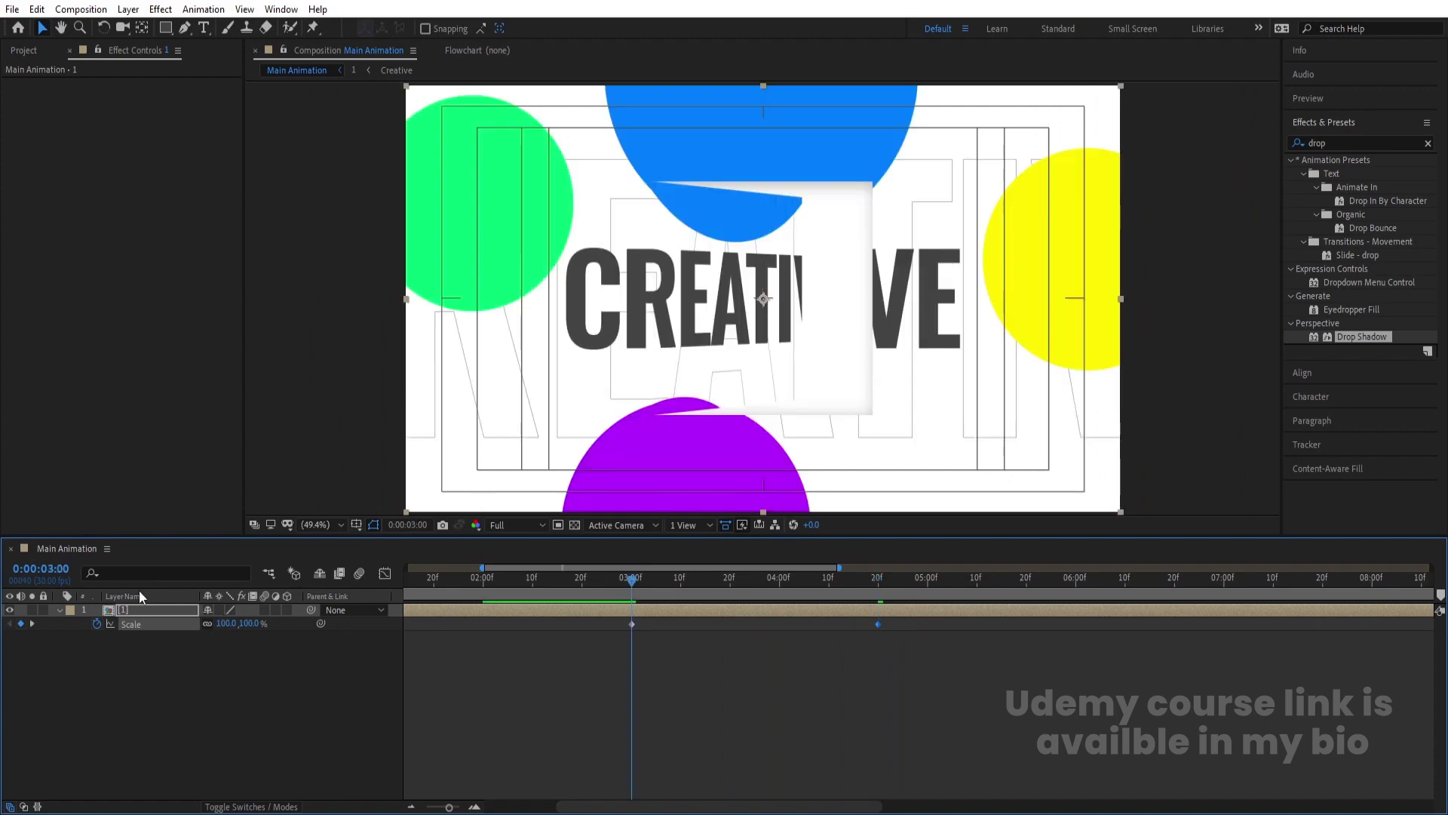
- Collapse transformations on layer 1 so it scales sharply, and preview the zoom from 3 seconds
{"action": "left_click", "coordinate": [136, 611]}
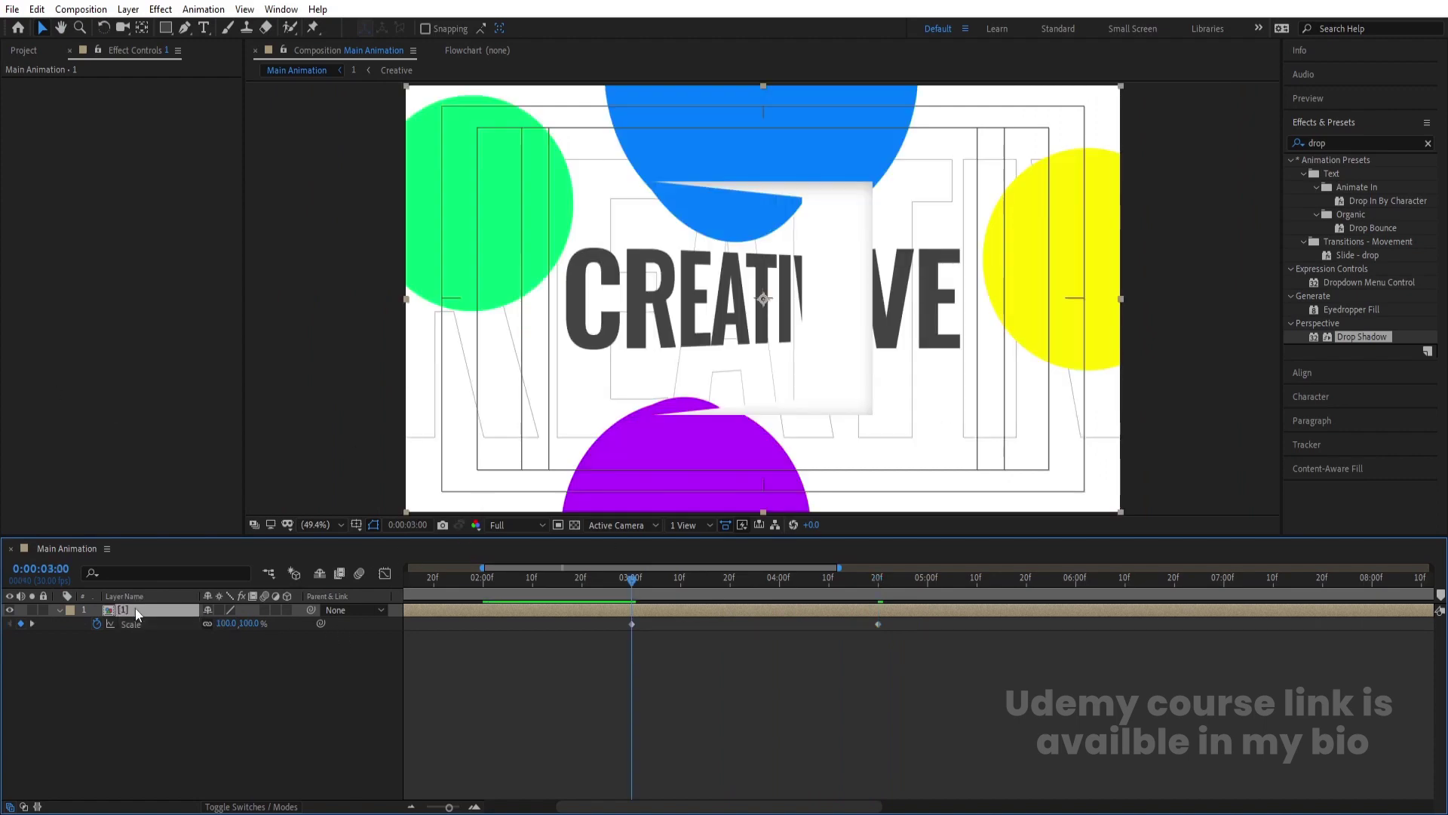
{"action": "left_click", "coordinate": [219, 609]}
{"action": "key", "text": "space"}
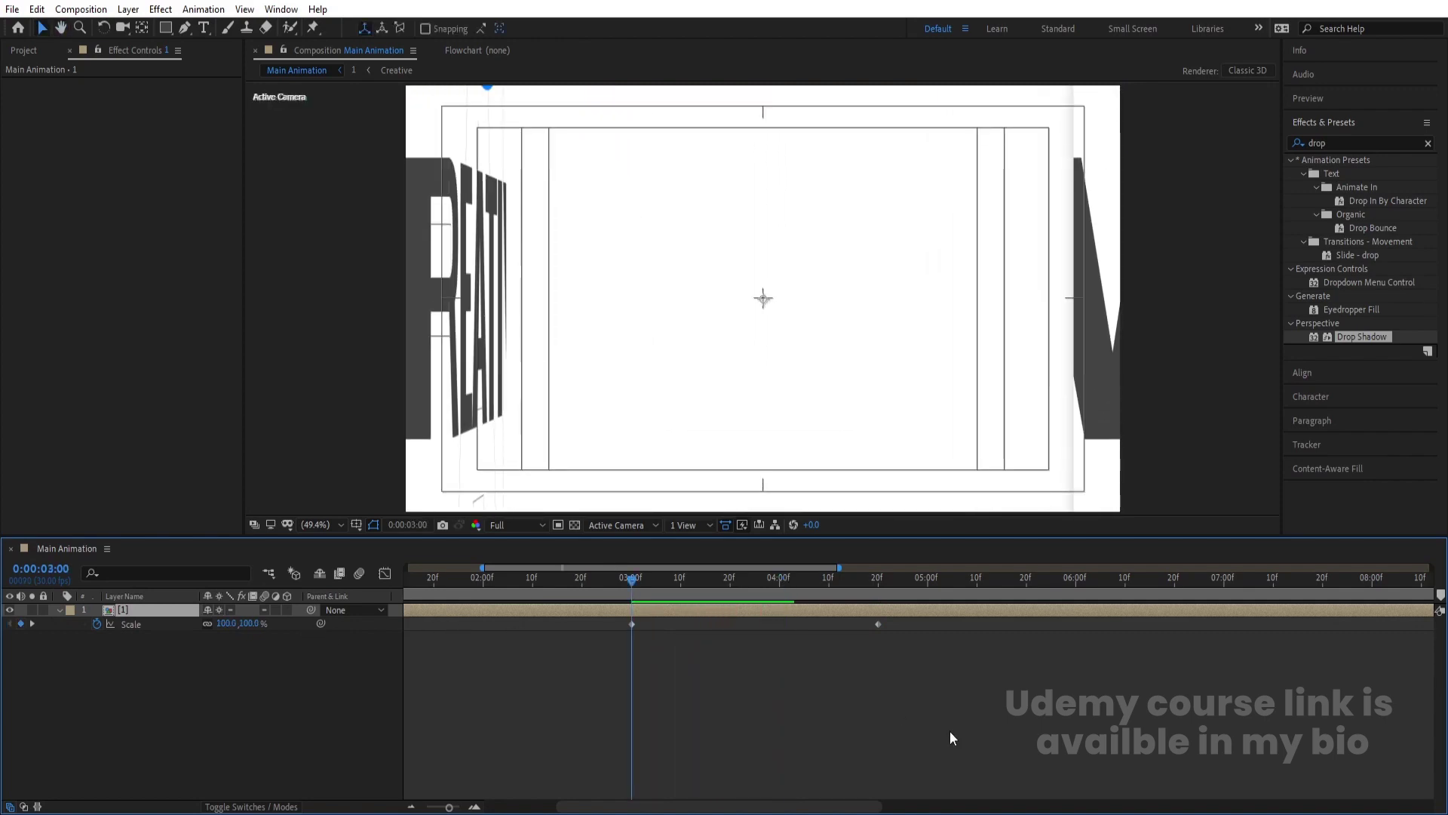
- Apply Easy Ease to both Scale keyframes and replay the zoom
{"action": "left_click_drag", "start_coordinate": [949, 731], "coordinate": [605, 580]}
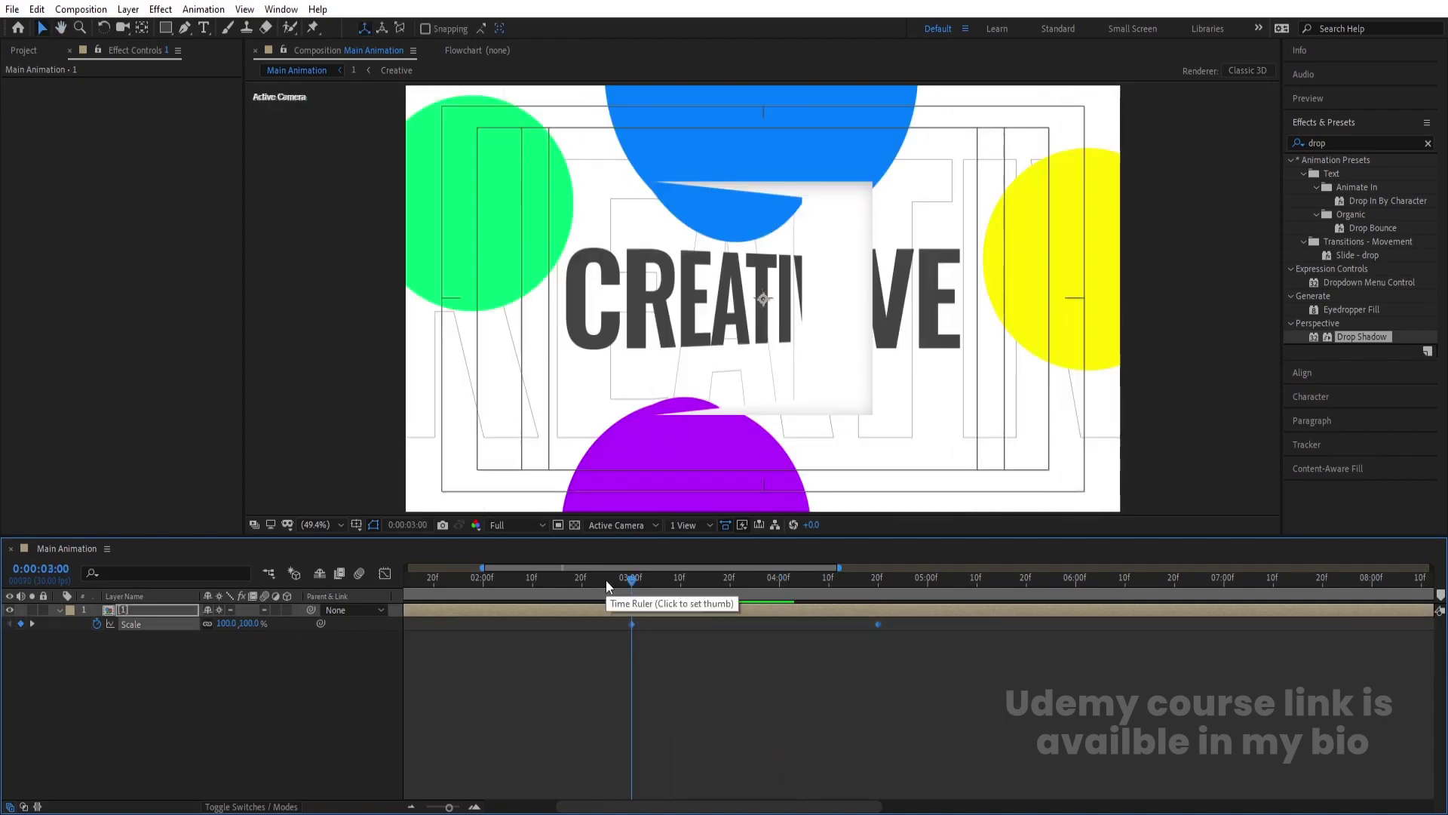
{"action": "key", "text": "space"}
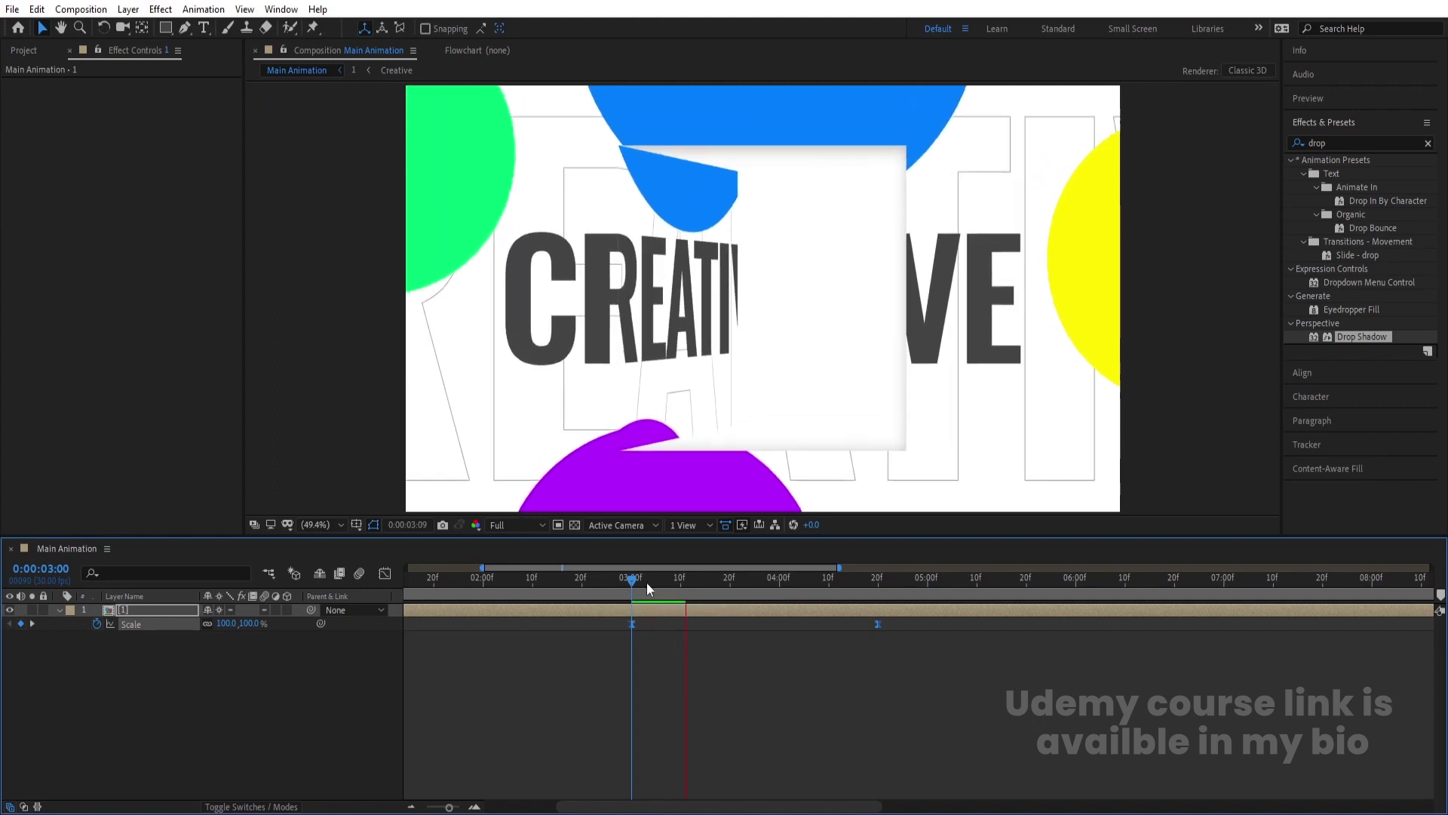
{"action": "key", "text": "space"}
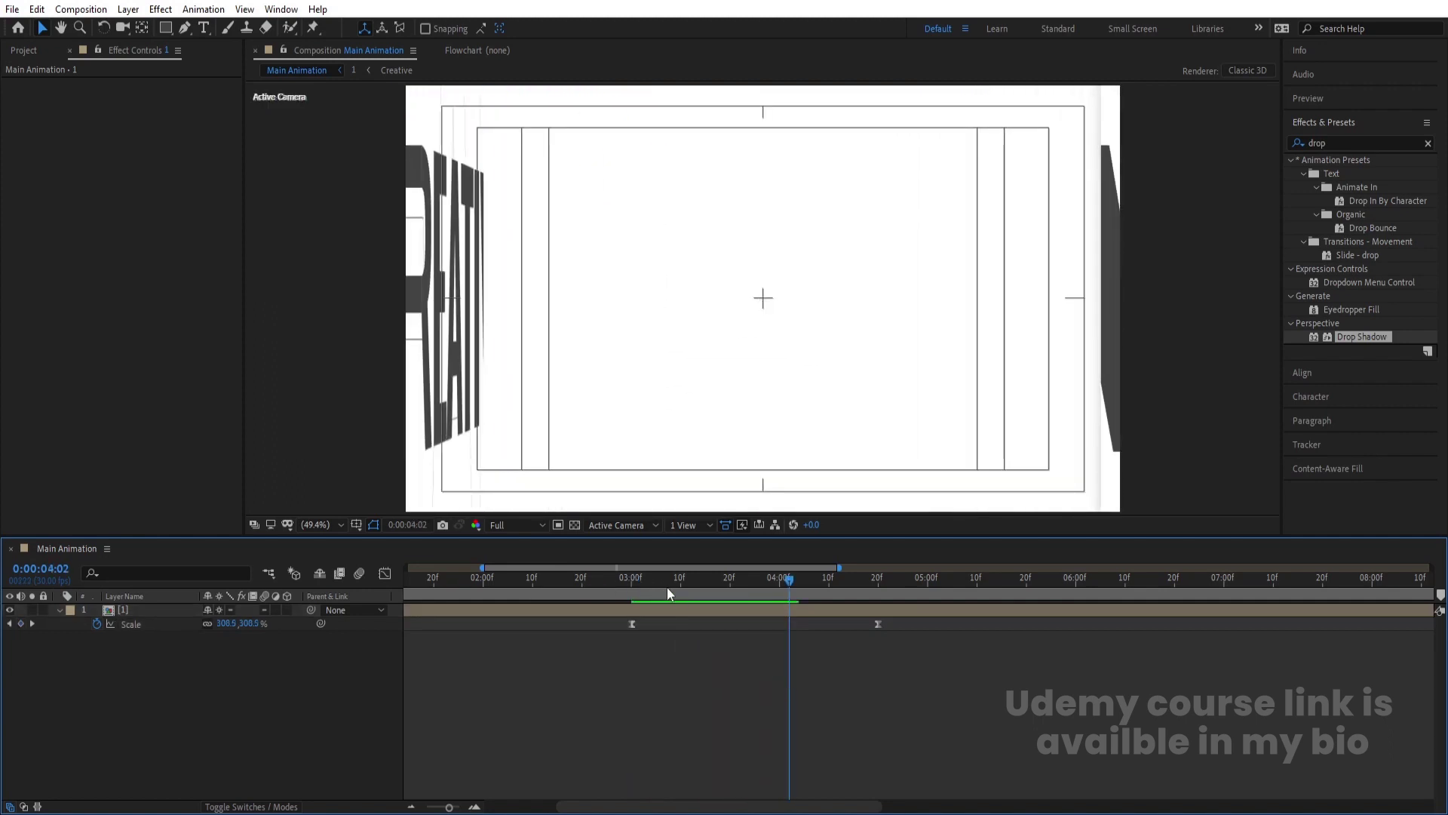
- Move the first Scale keyframe to 0:00:02:00 and preview the zoom from there
{"action": "left_click_drag", "start_coordinate": [667, 587], "coordinate": [482, 584]}
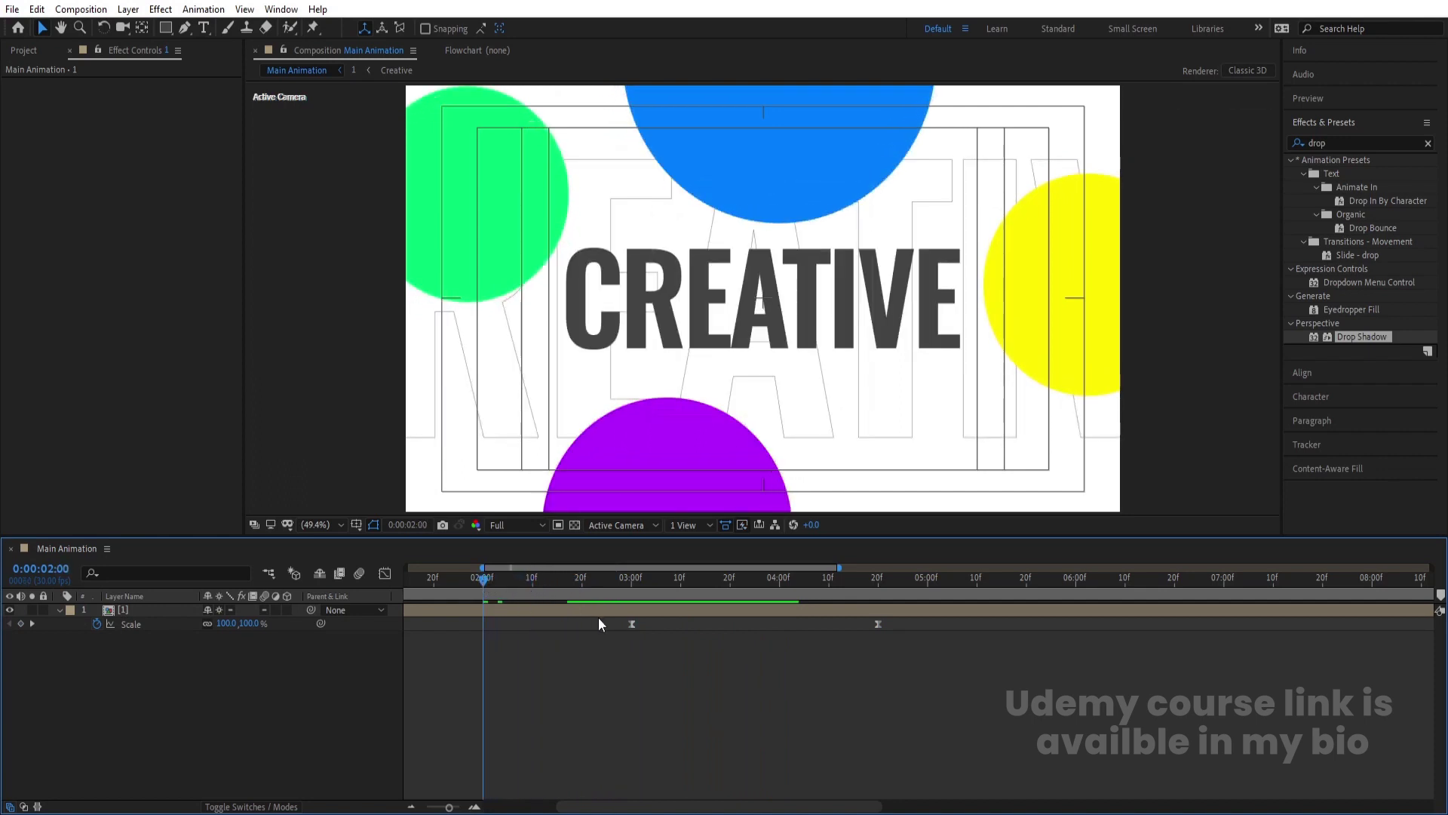
{"action": "left_click_drag", "start_coordinate": [637, 626], "coordinate": [487, 627]}
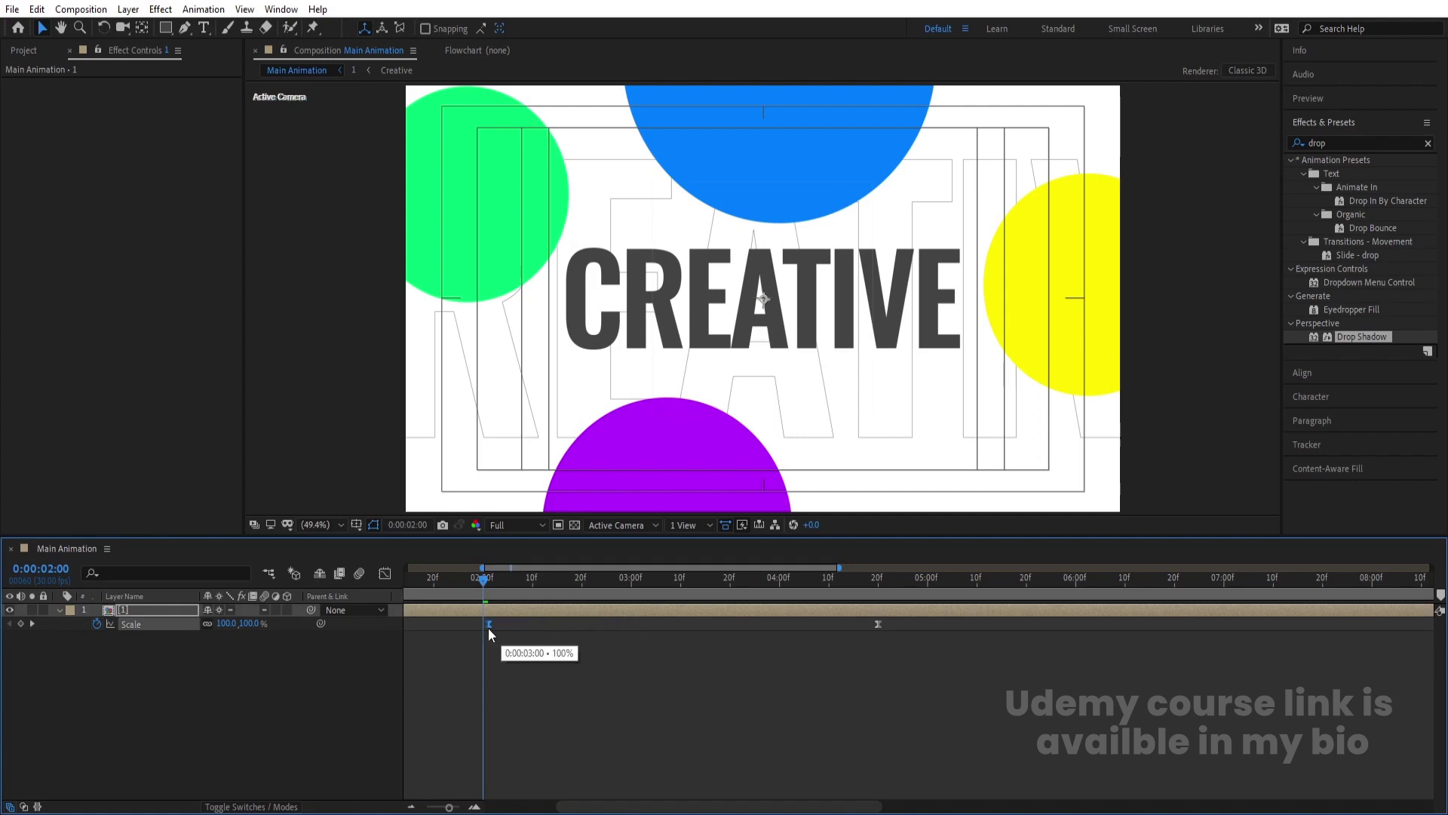
{"action": "key", "text": "space"}
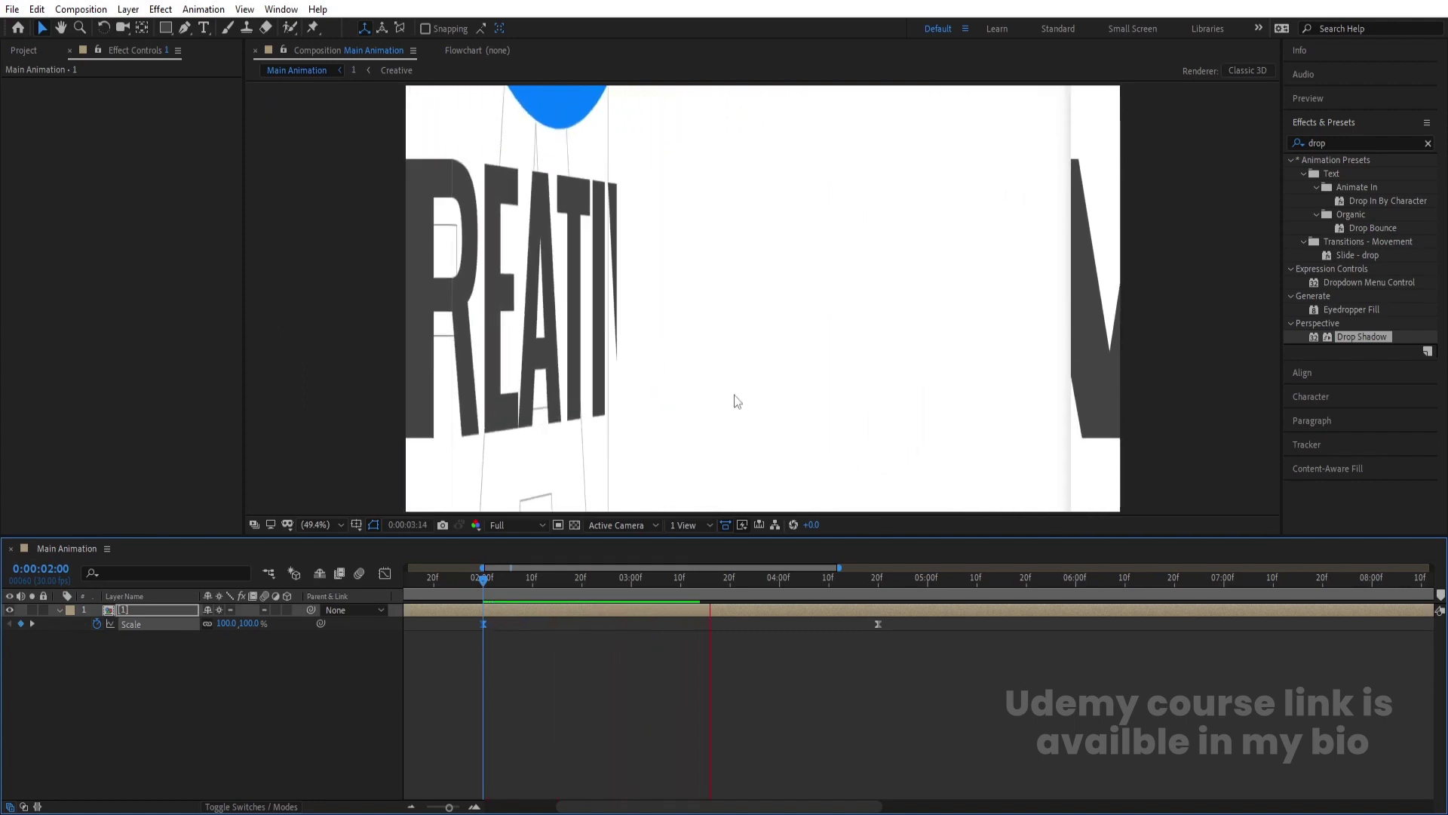
{"action": "key", "text": "space"}
{"action": "key", "text": "space"}
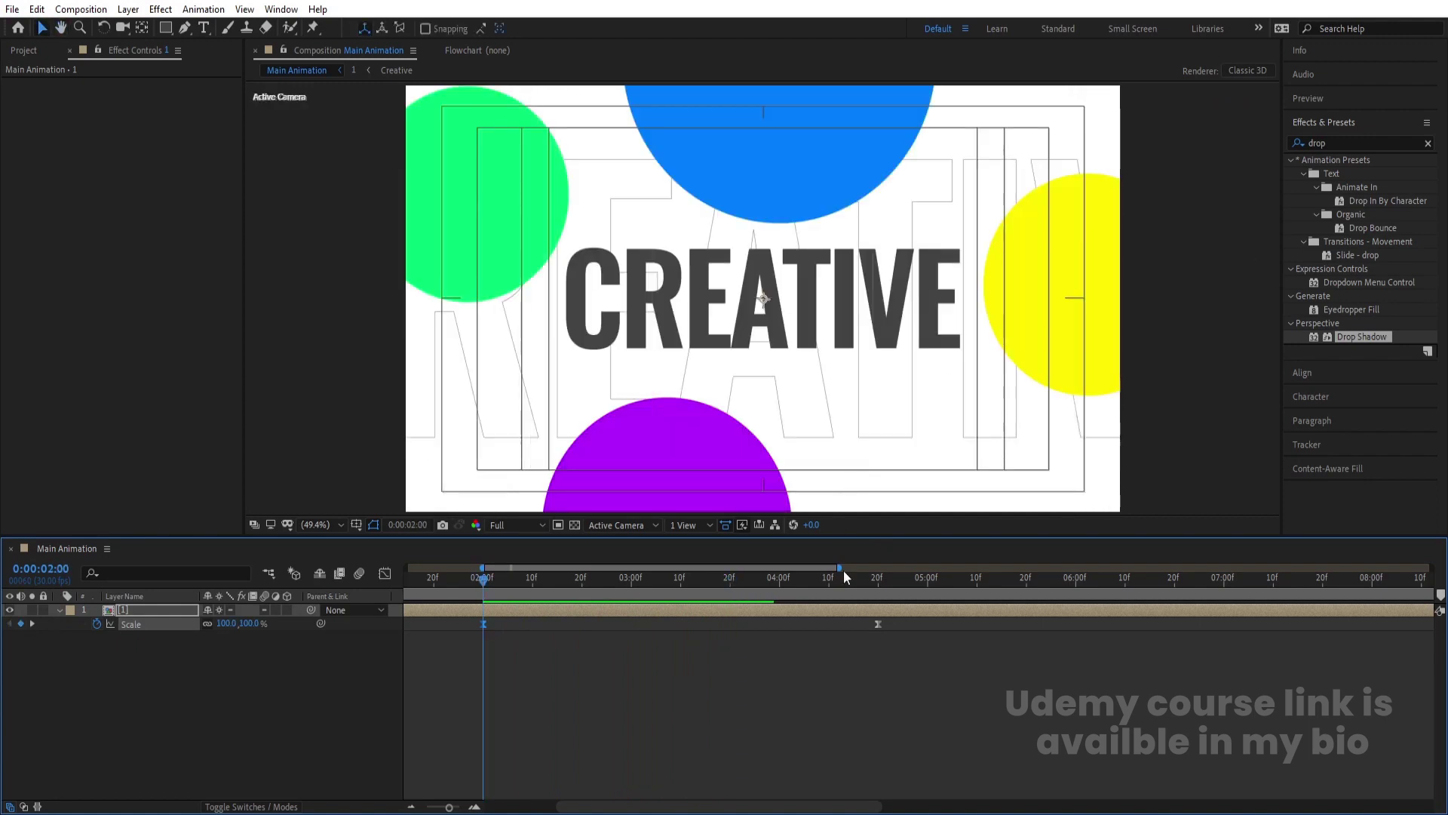
- Steepen the Scale speed curve by lengthening both keyframes' ease handles inward, and preview the zoom
{"action": "left_click_drag", "start_coordinate": [955, 686], "coordinate": [474, 634]}
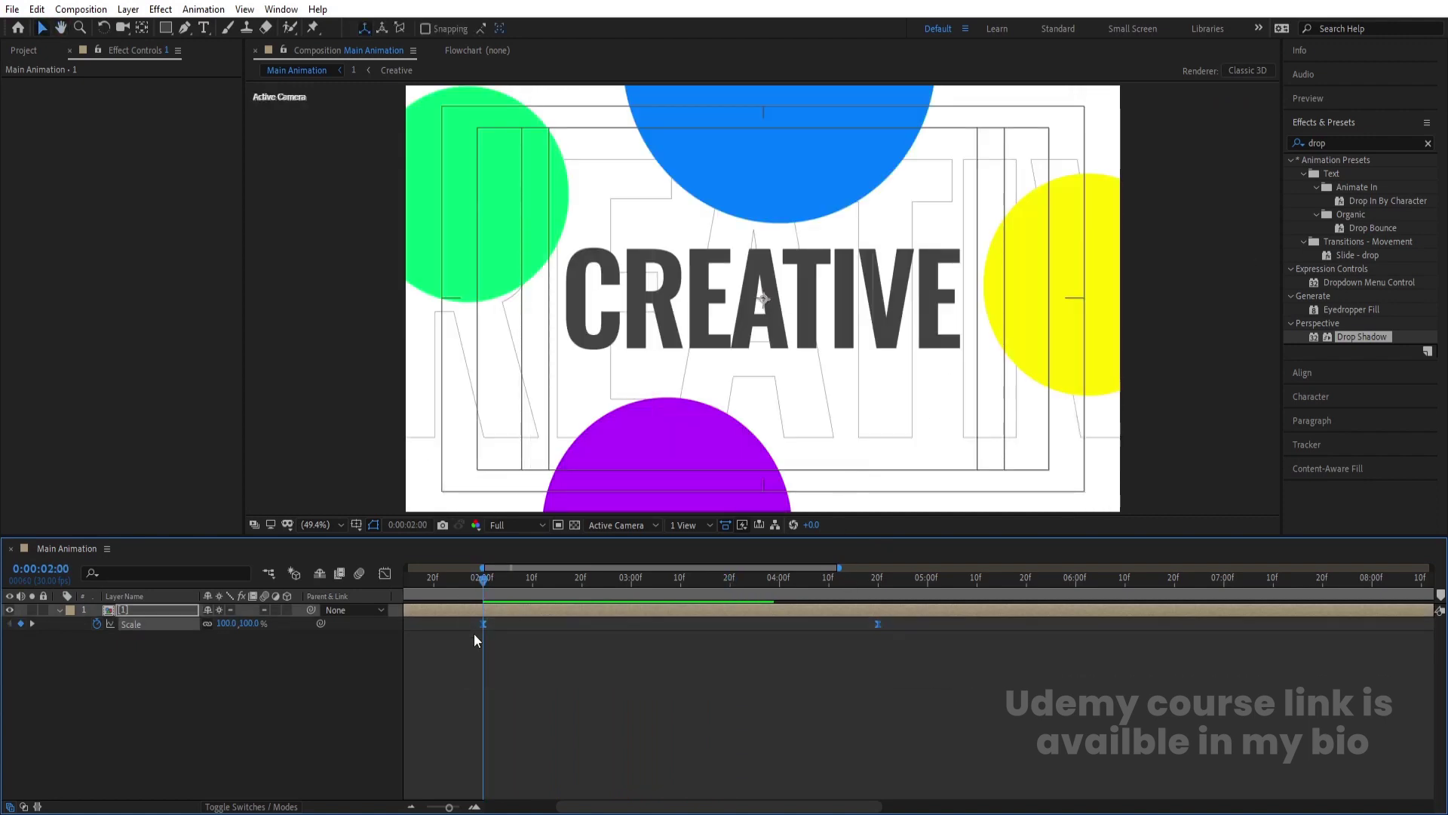
{"action": "left_click", "coordinate": [385, 574]}
{"action": "left_click_drag", "start_coordinate": [445, 695], "coordinate": [749, 757]}
{"action": "left_click_drag", "start_coordinate": [548, 759], "coordinate": [614, 758]}
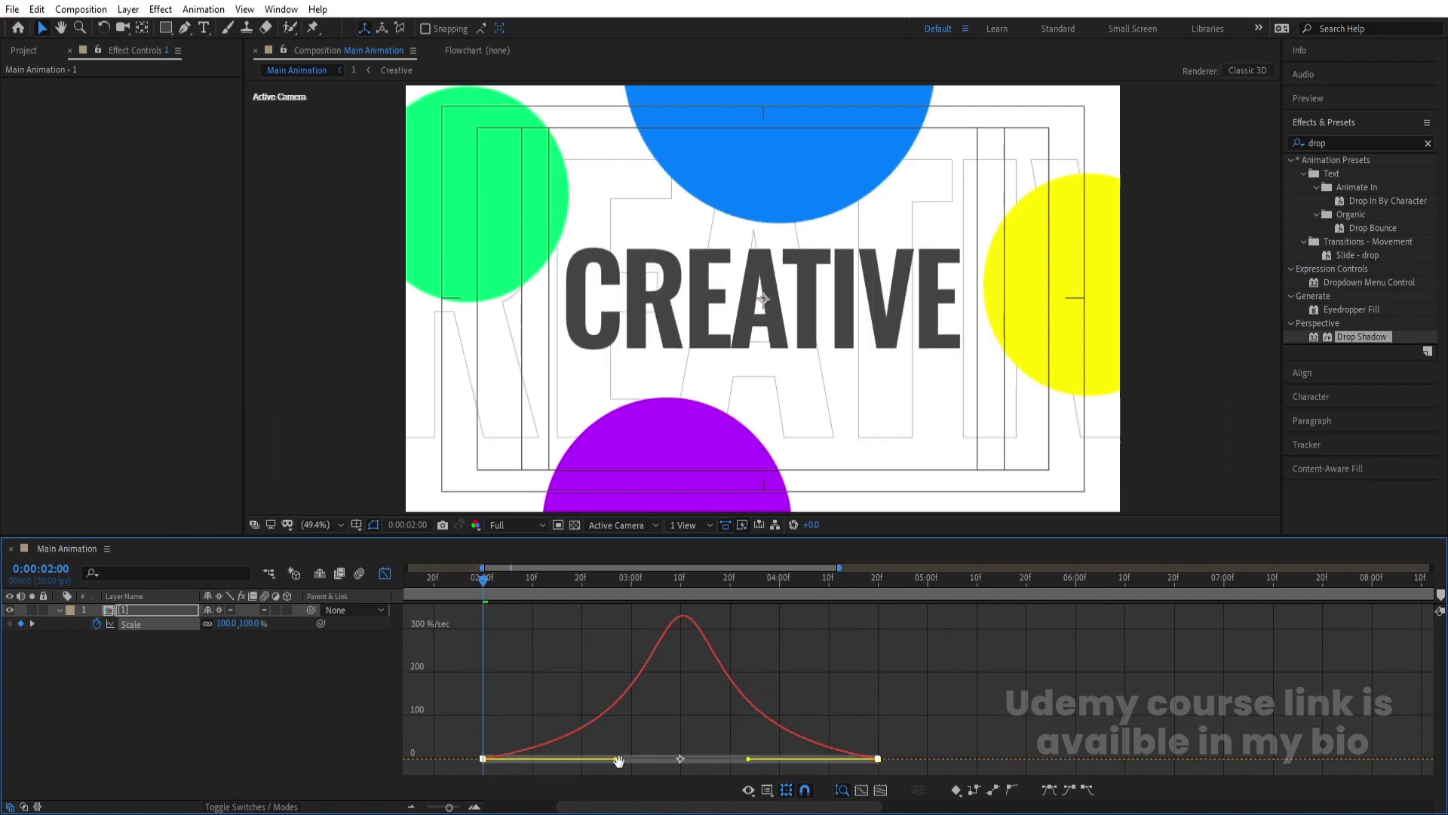
{"action": "key", "text": "space"}
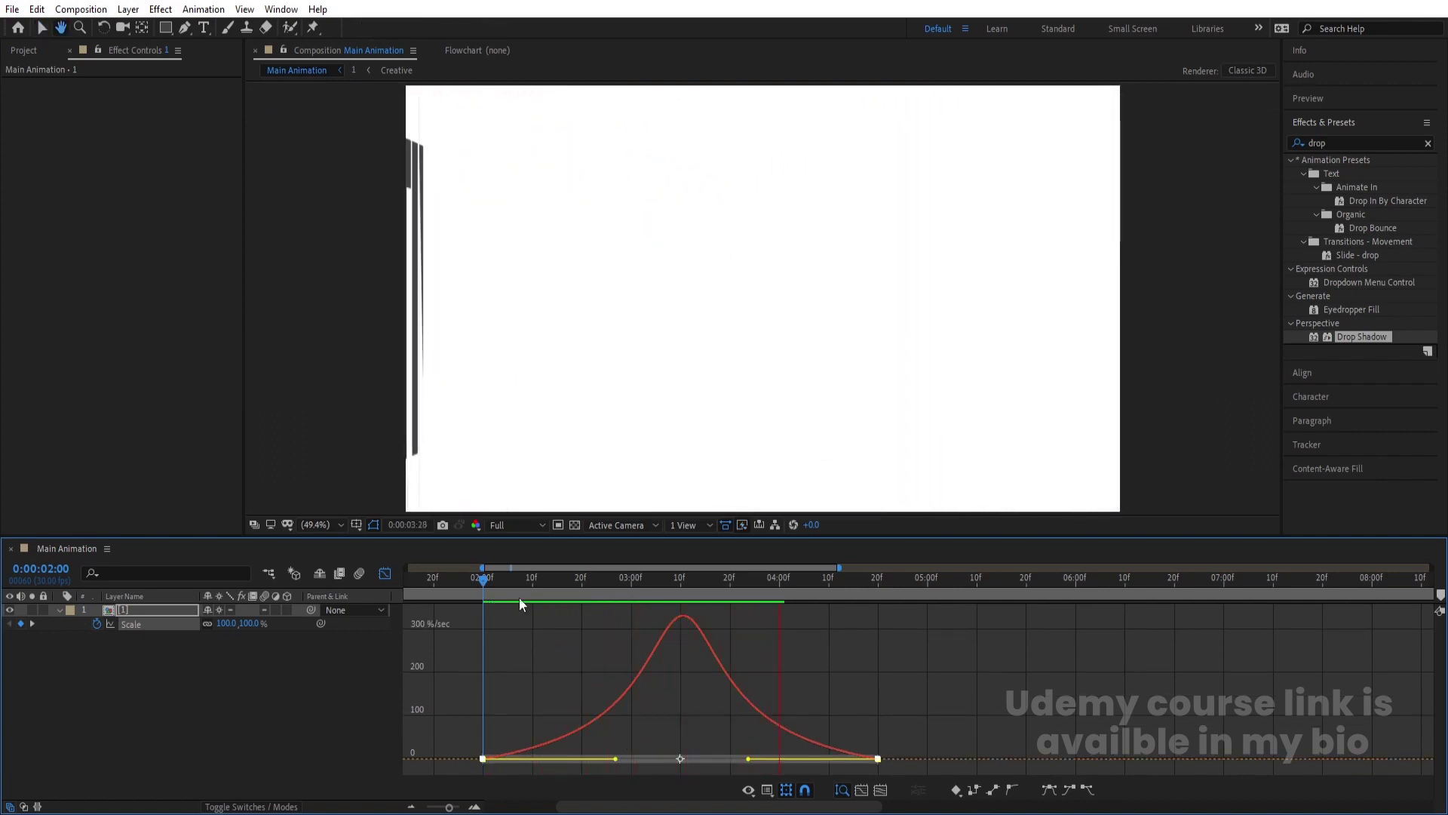
{"action": "left_click", "coordinate": [385, 573]}
{"action": "key", "text": "space"}
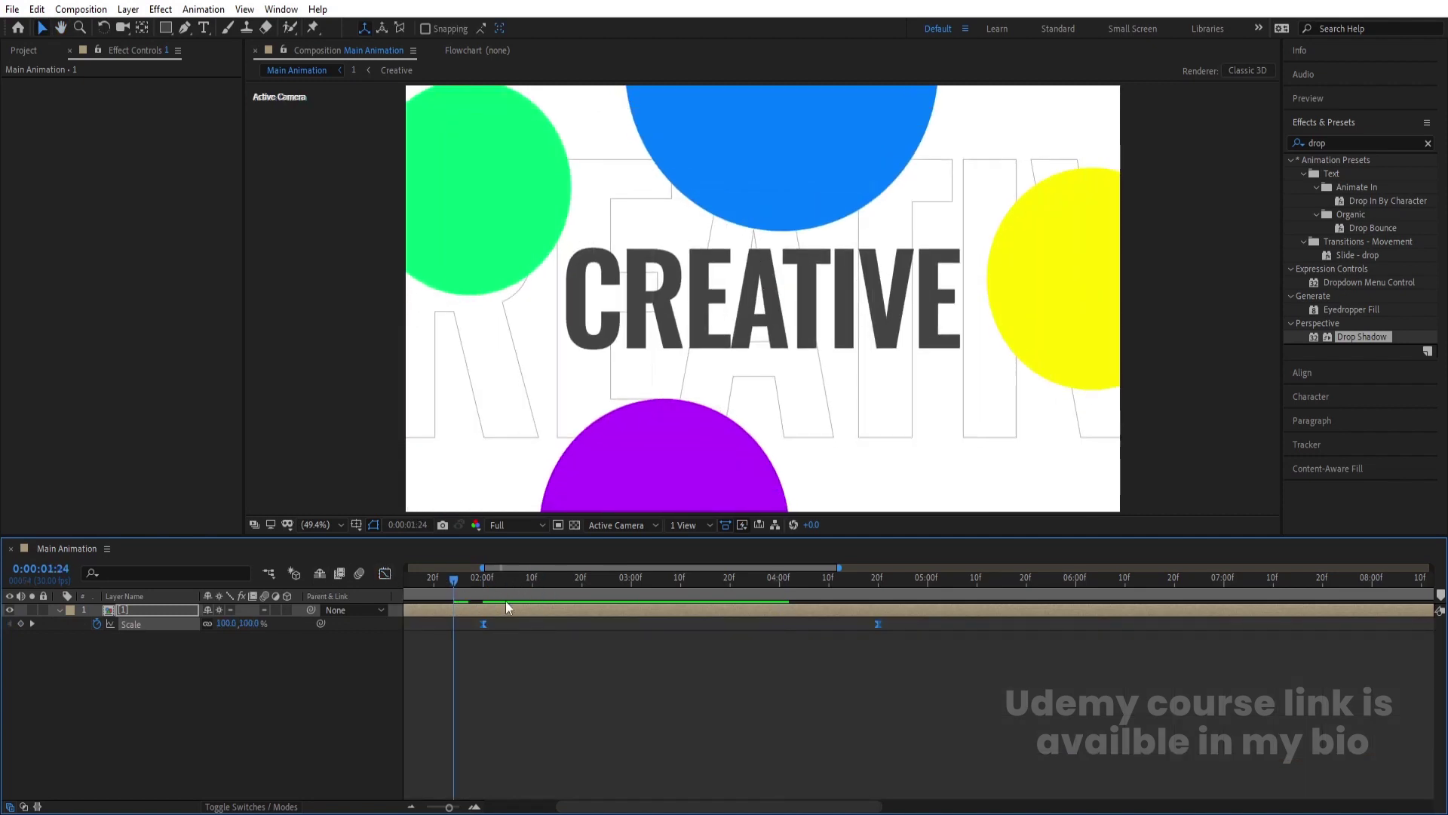
{"action": "key", "text": "space"}
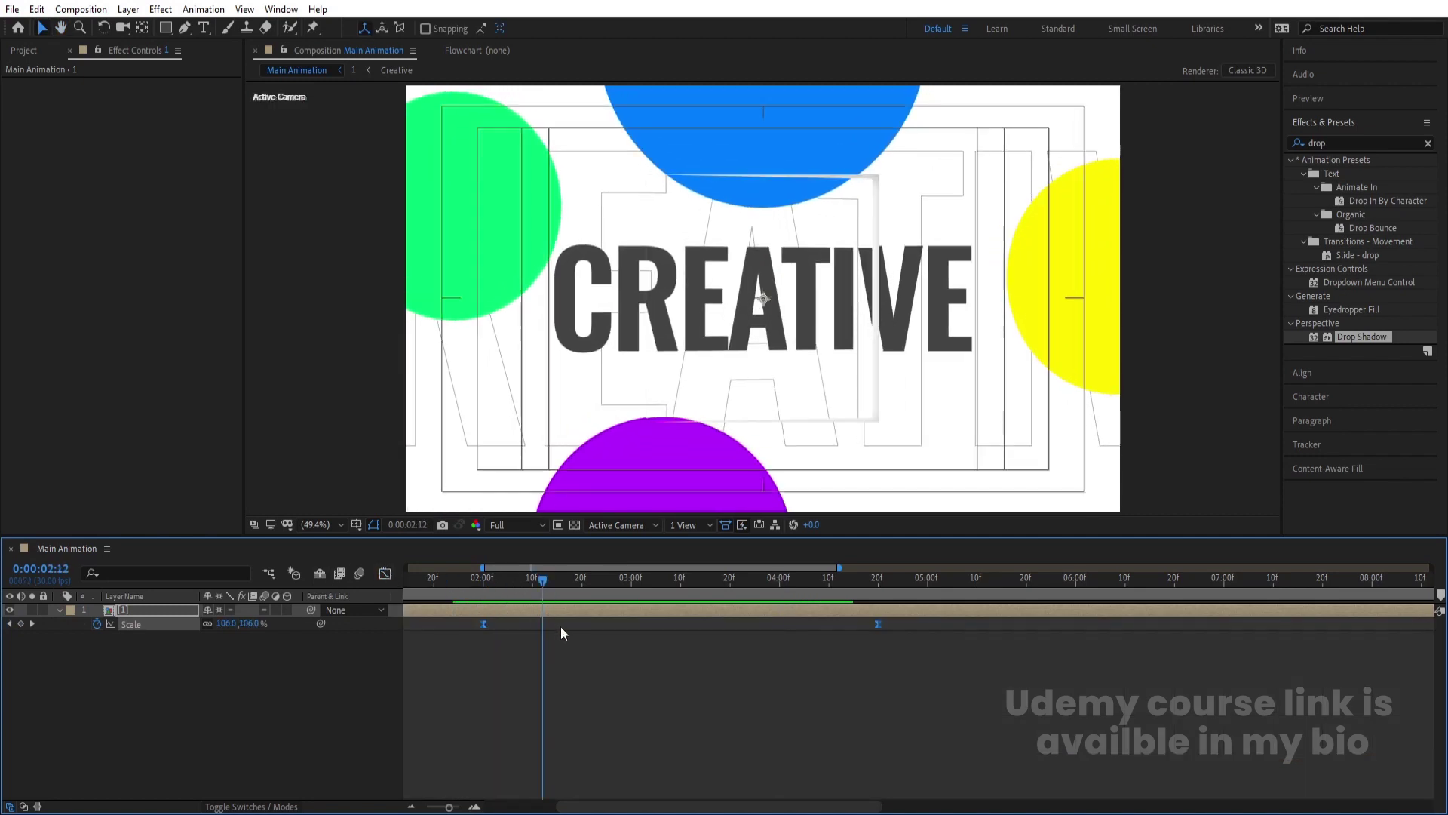
- Move the first Scale keyframe to 0:00:02:20 and replay the opening and zoom from about 2 seconds
{"action": "left_click", "coordinate": [581, 577]}
{"action": "left_click", "coordinate": [496, 631]}
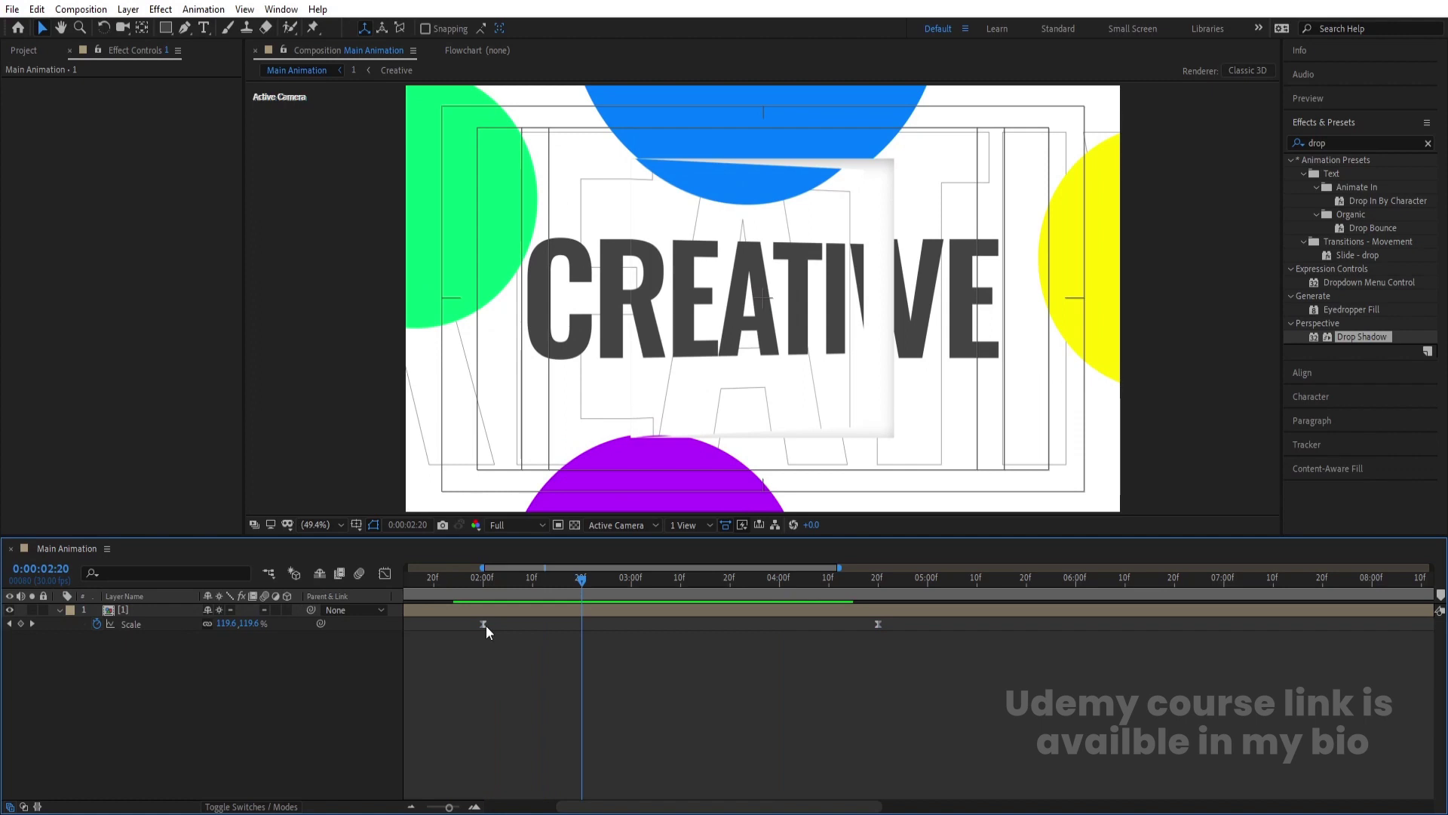
{"action": "left_click_drag", "start_coordinate": [485, 626], "coordinate": [582, 638]}
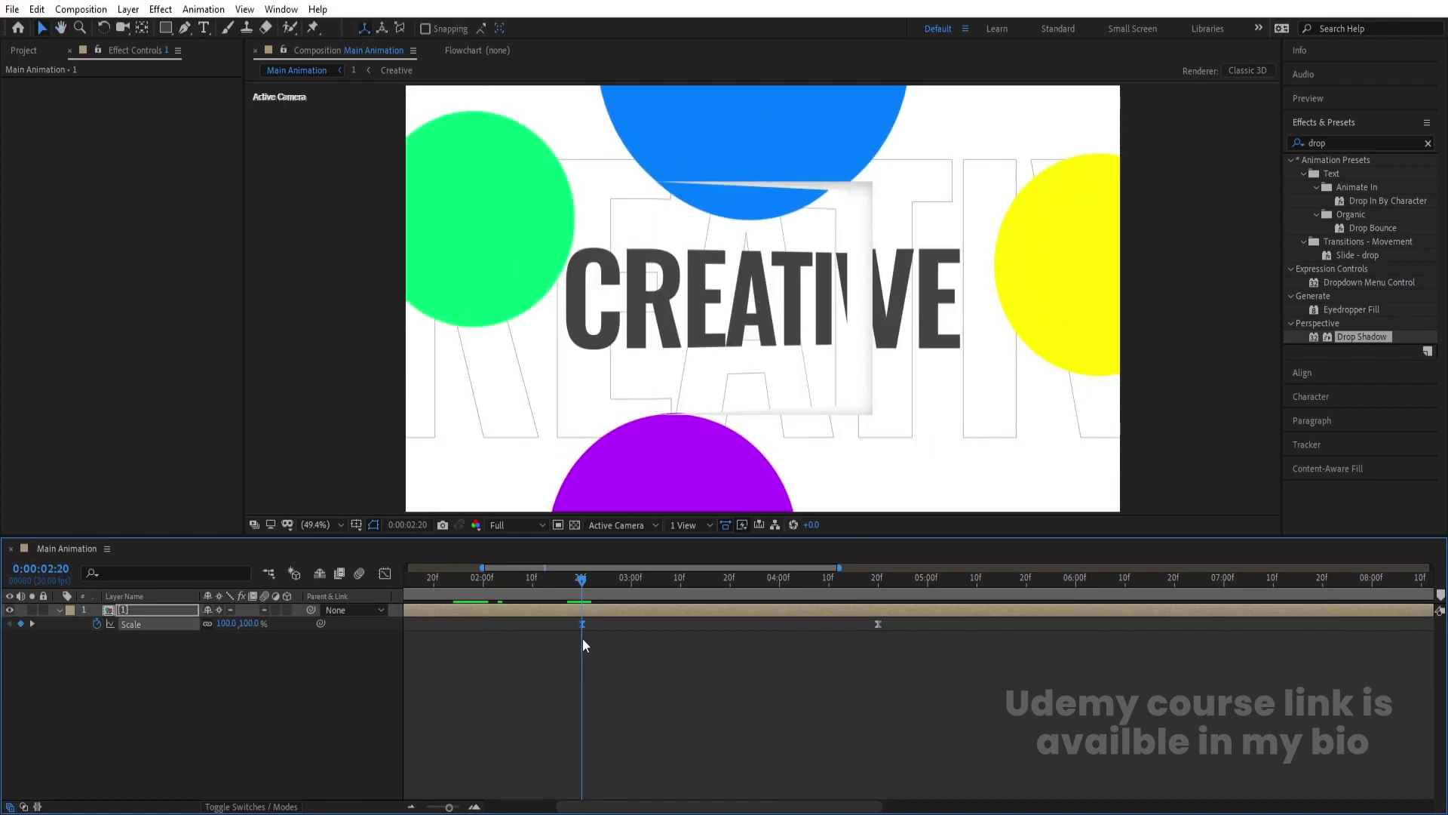
{"action": "key", "text": "space"}
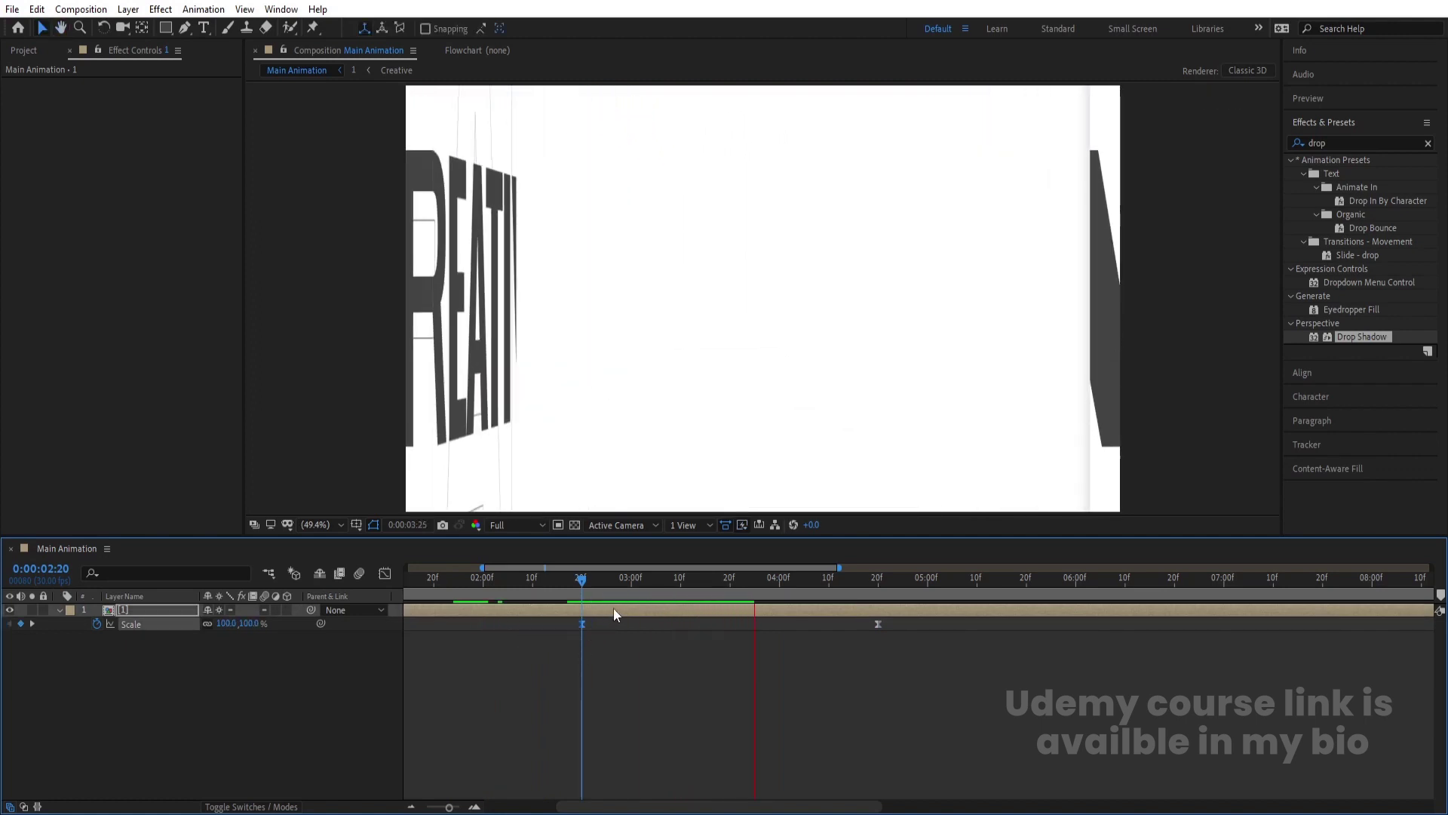
{"action": "left_click", "coordinate": [457, 591]}
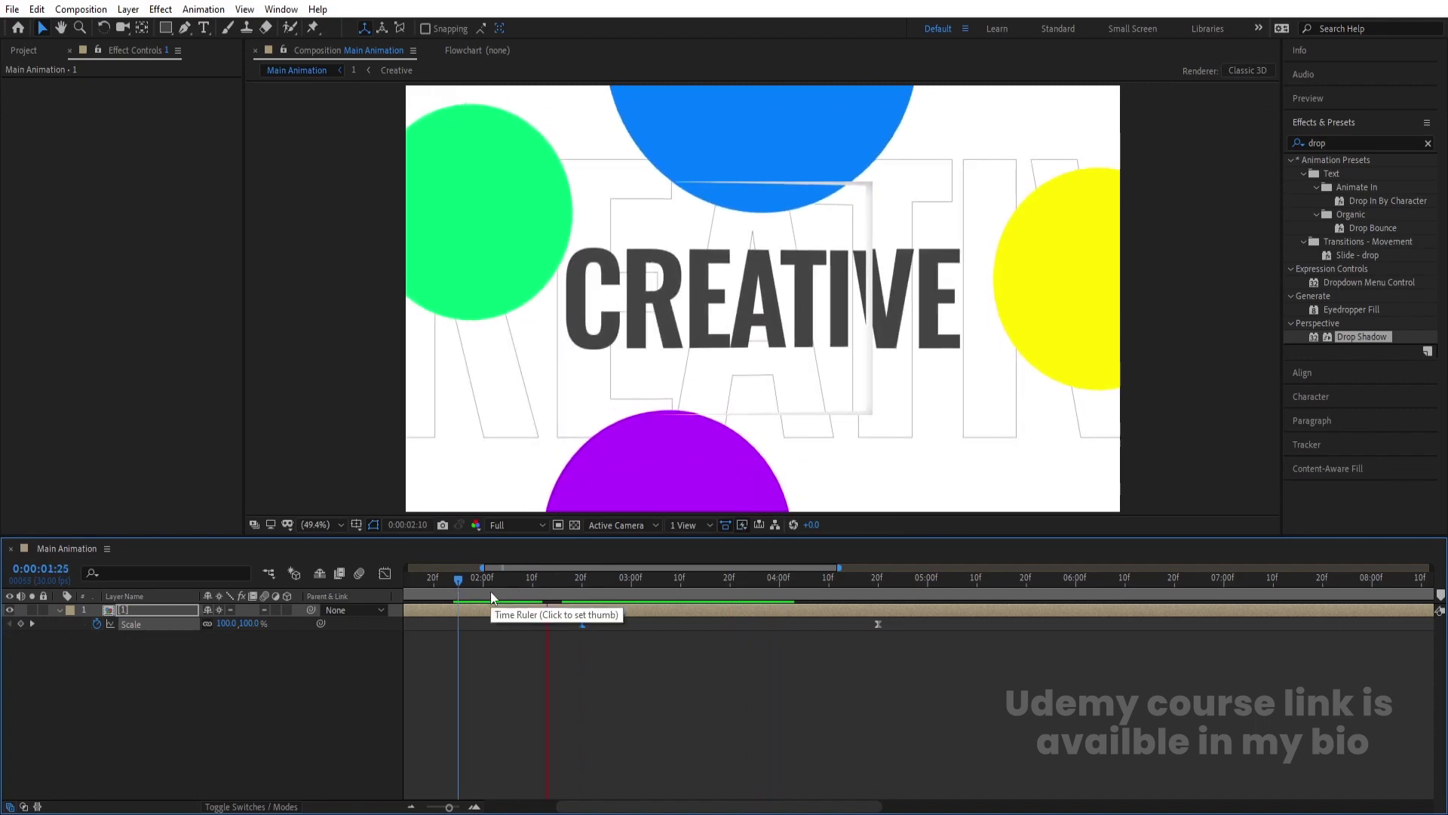
{"action": "key", "text": "space"}
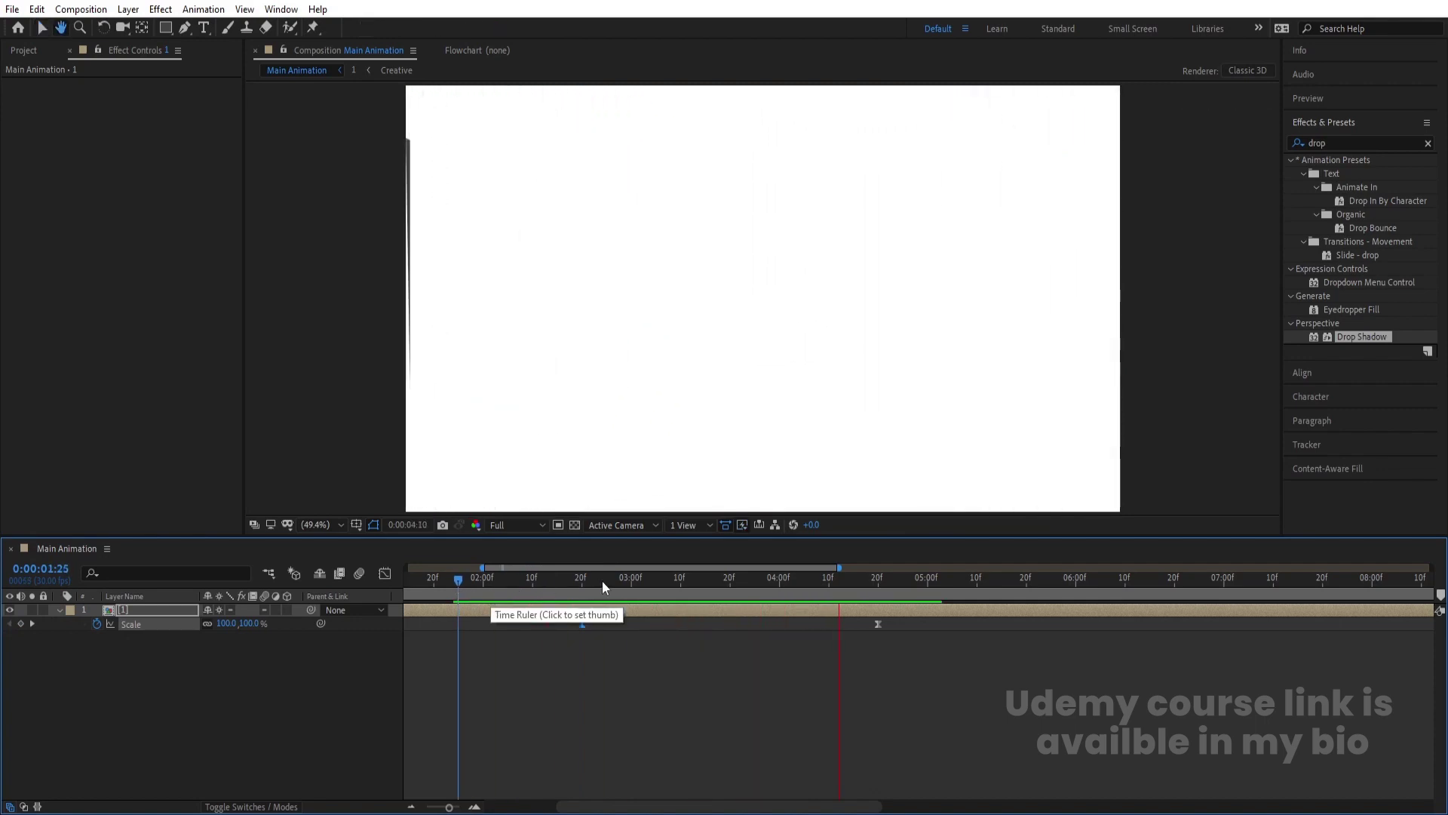
{"action": "left_click_drag", "start_coordinate": [601, 585], "coordinate": [483, 584]}
{"action": "key", "text": "space"}
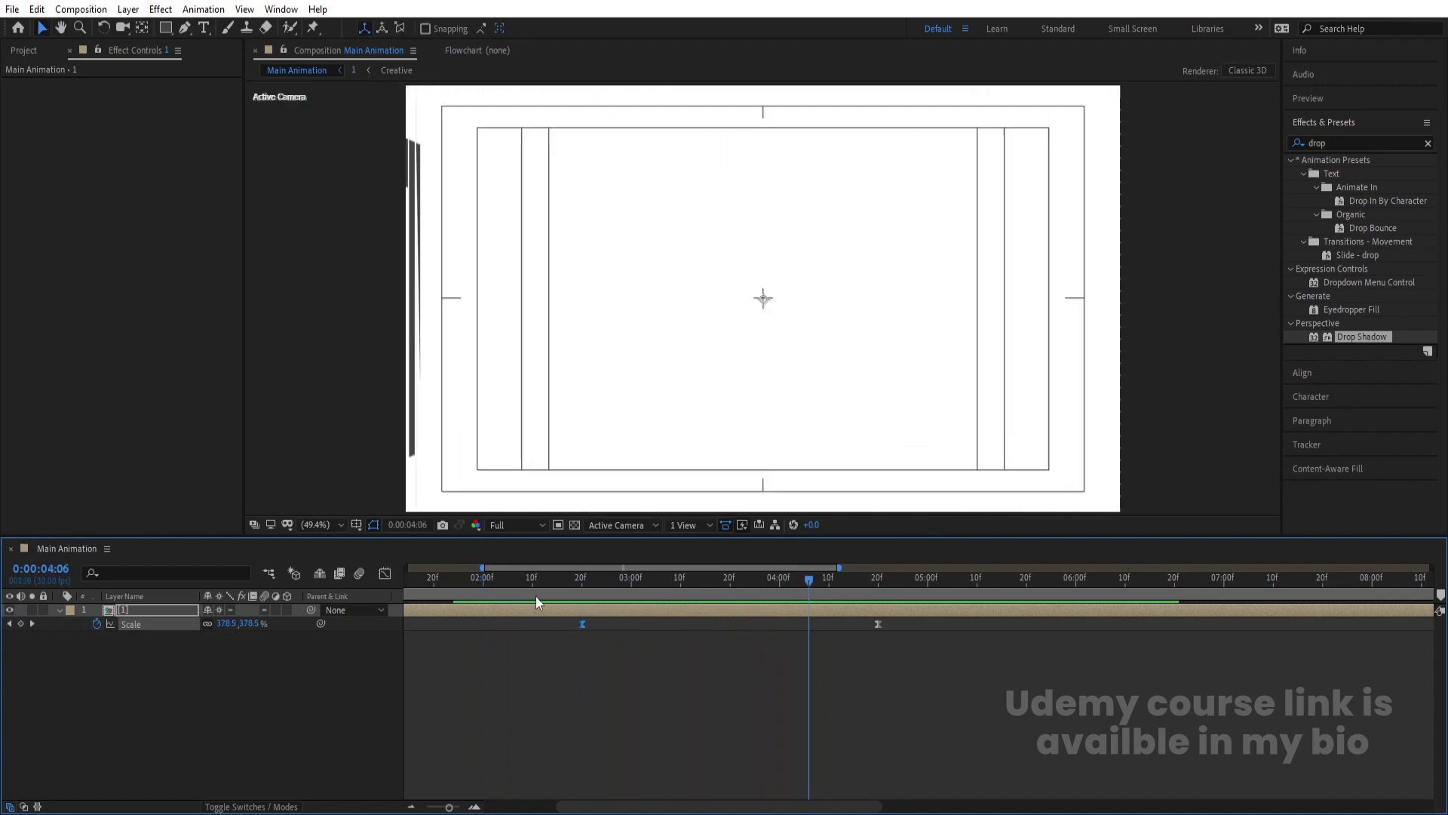
- Duplicate layer 1 without Scale keyframes in the copy and place the copy below the animated layer
{"action": "key", "text": "k"}
{"action": "left_click", "coordinate": [141, 681]}
{"action": "left_click", "coordinate": [151, 610]}
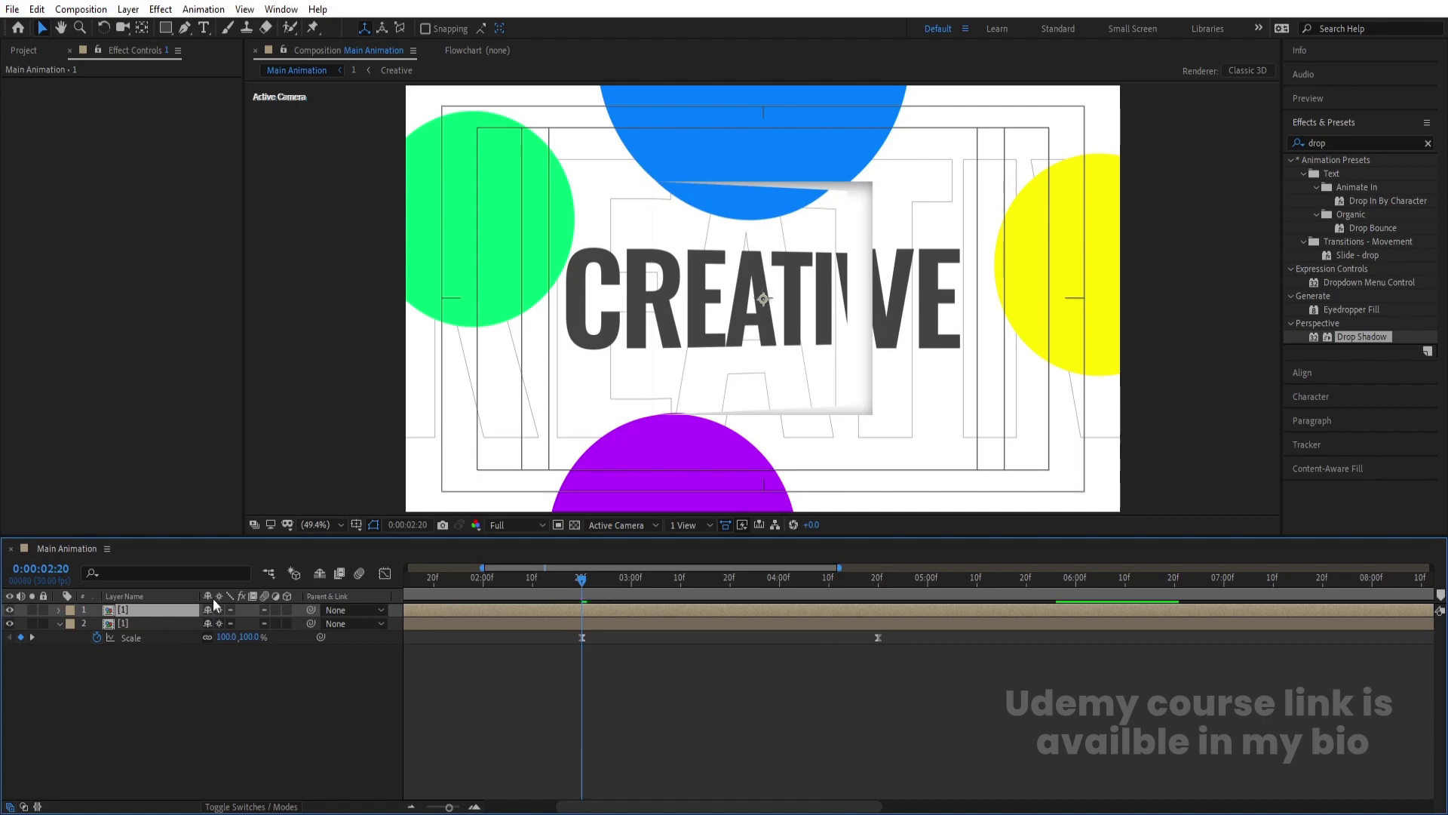
{"action": "left_click_drag", "start_coordinate": [150, 608], "coordinate": [156, 658]}
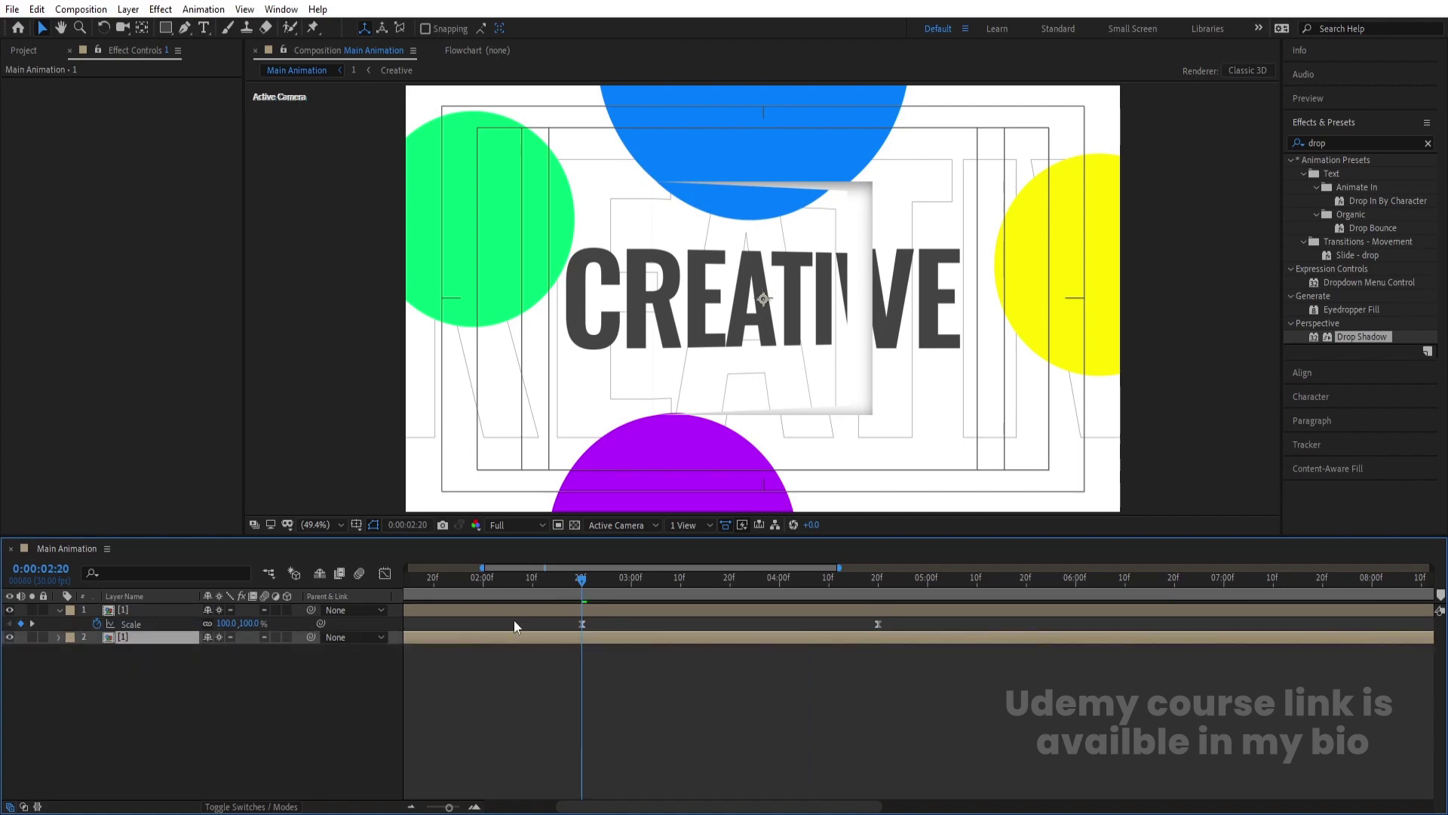
- Make layer 2 start at 0:00:02:00 and preview the opening and zoom from there
{"action": "left_click", "coordinate": [491, 582]}
{"action": "left_click_drag", "start_coordinate": [491, 589], "coordinate": [483, 590]}
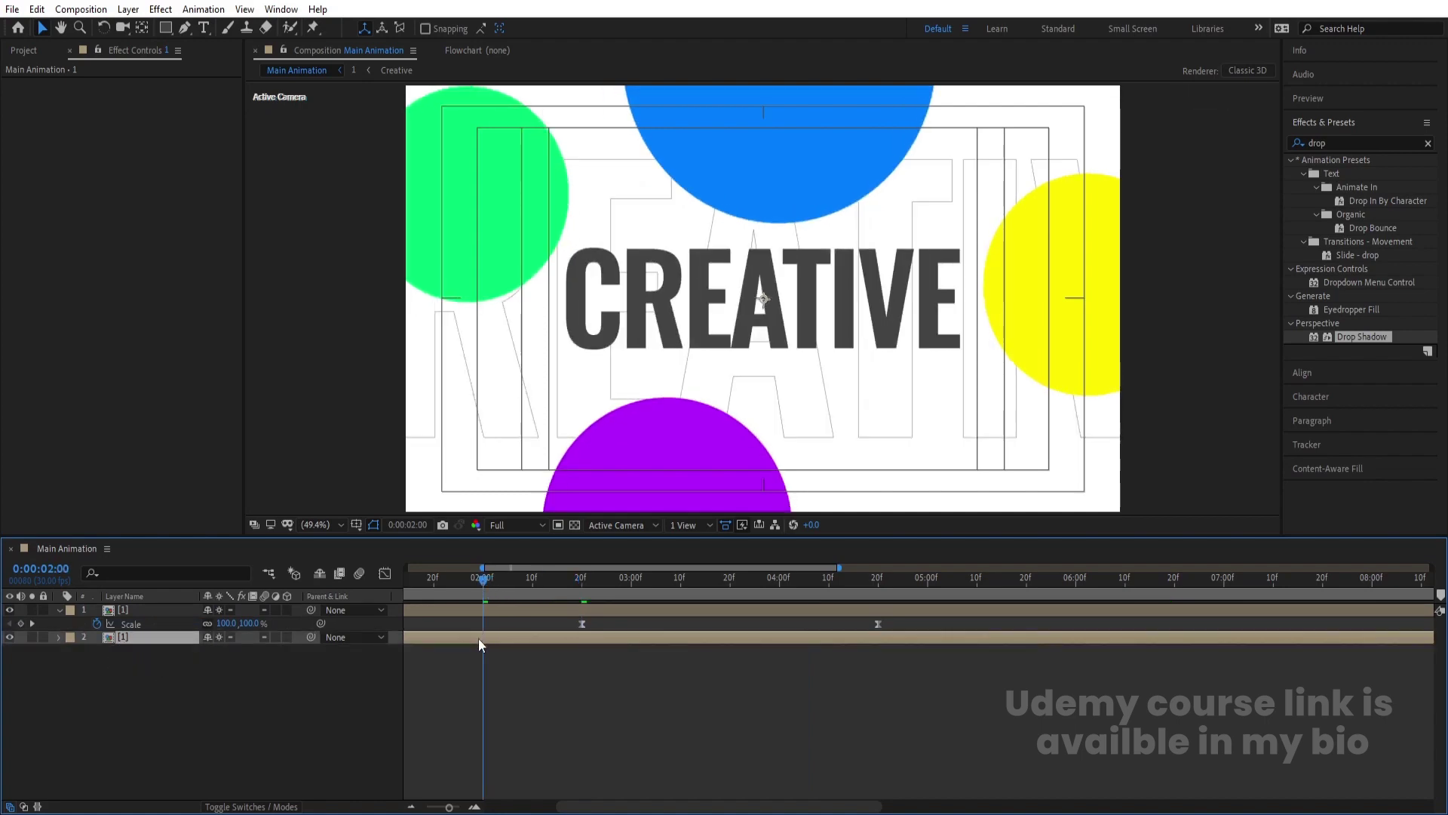
{"action": "key", "text": "alt+bracketleft"}
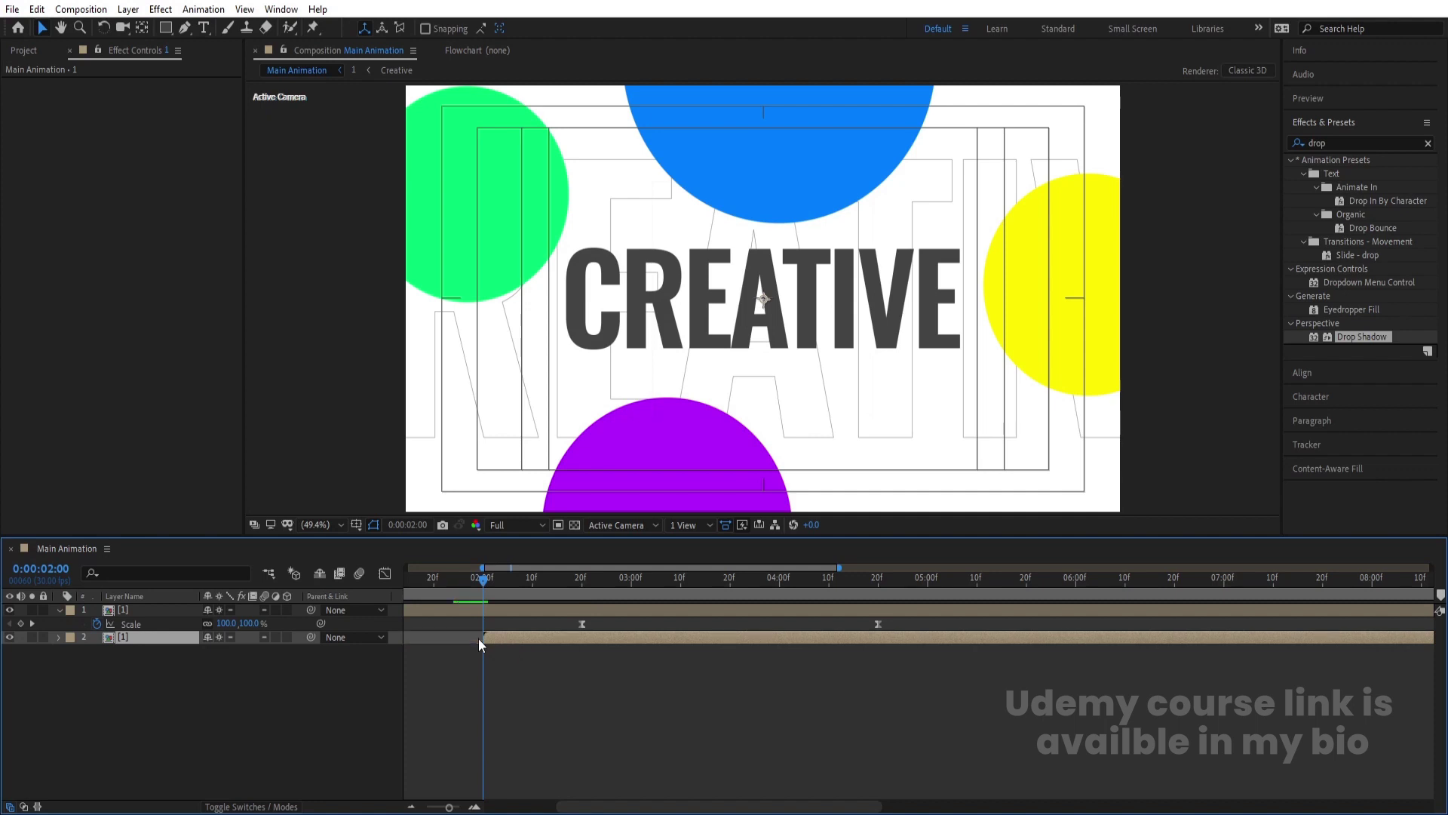
{"action": "key", "text": "space"}
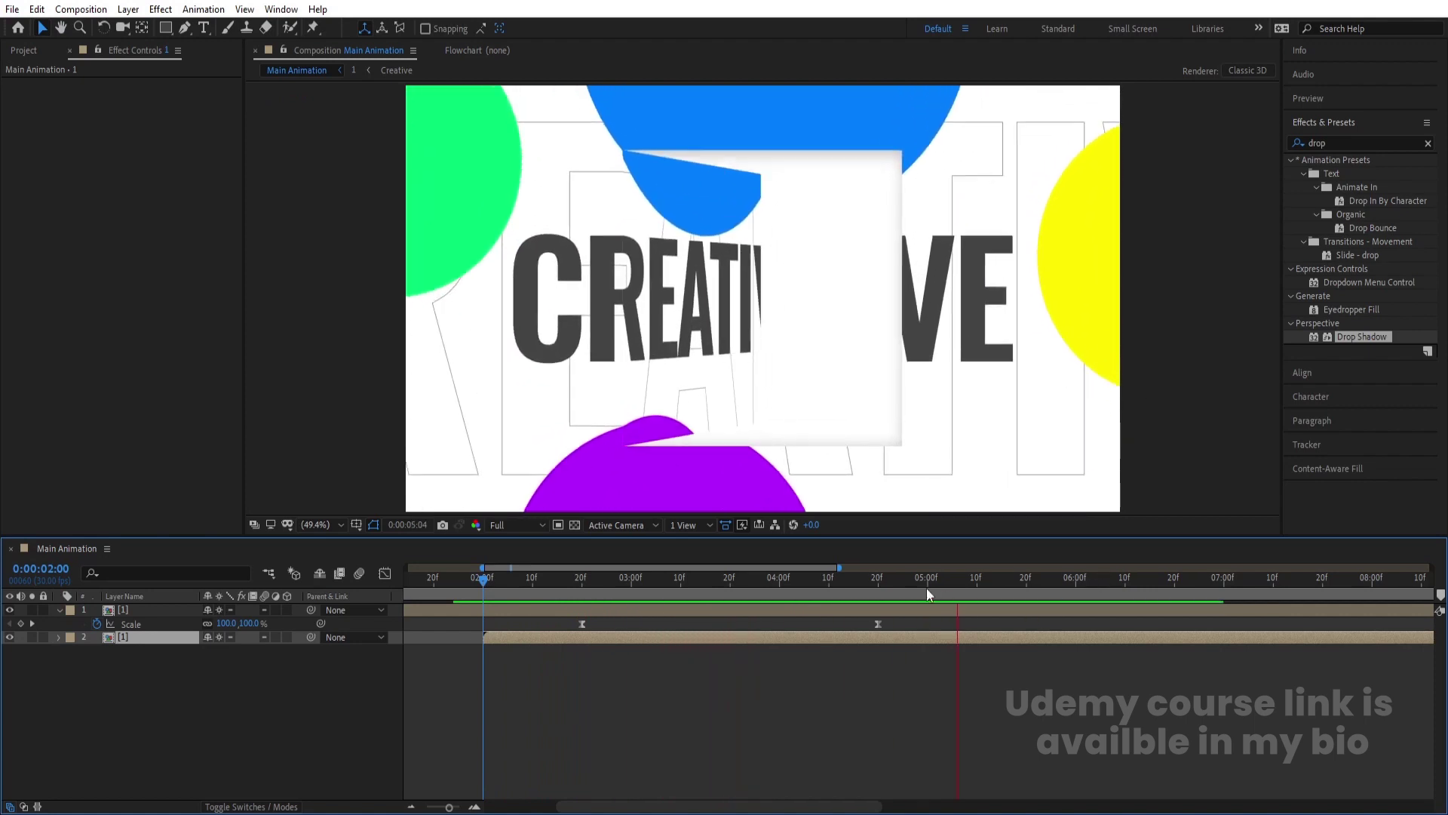
{"action": "left_click_drag", "start_coordinate": [926, 587], "coordinate": [484, 593]}
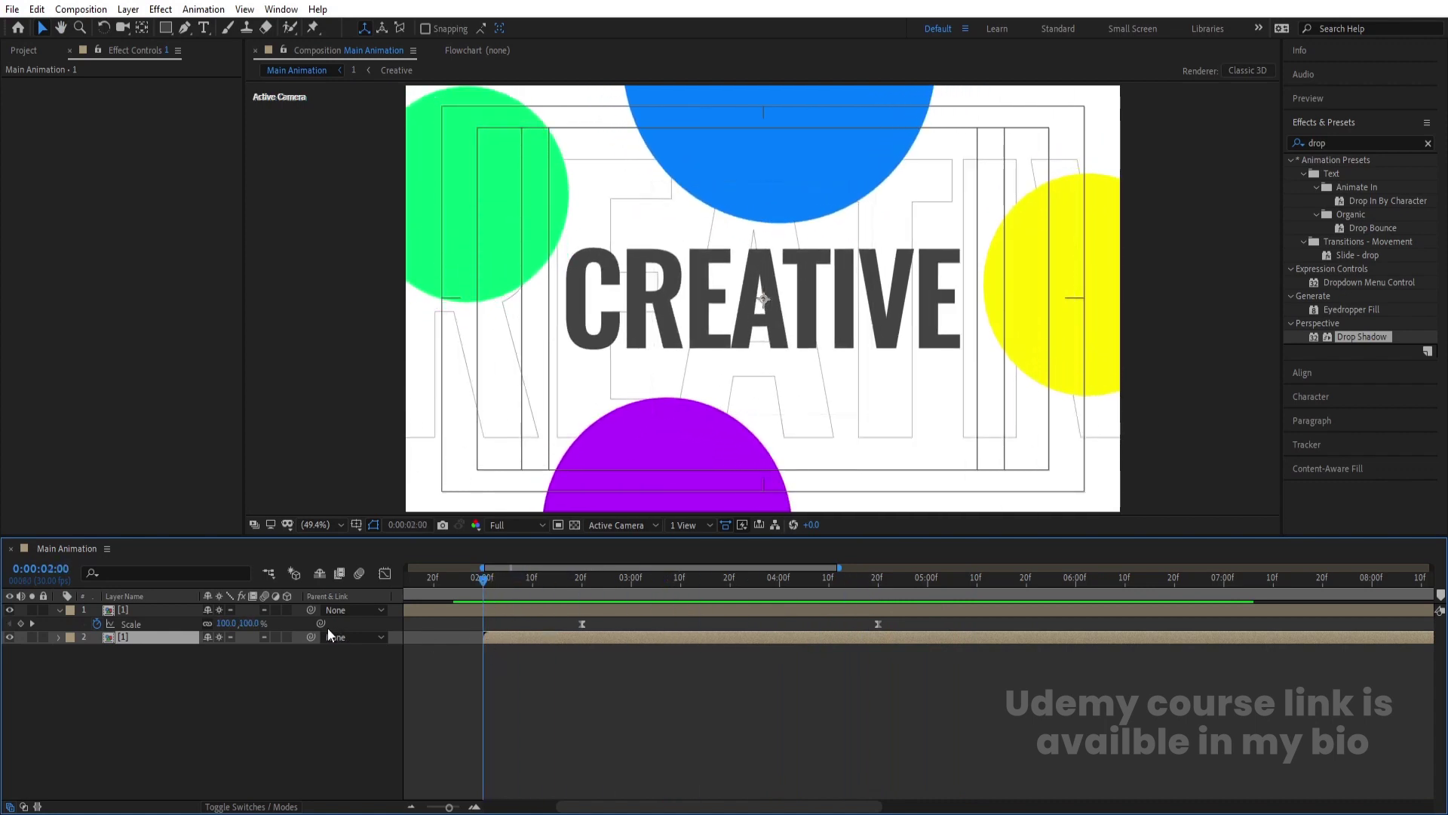
- At 0:00:04:20, parent layer 2 to layer 1, and preview the zoom from about 2 seconds
{"action": "left_click", "coordinate": [582, 581]}
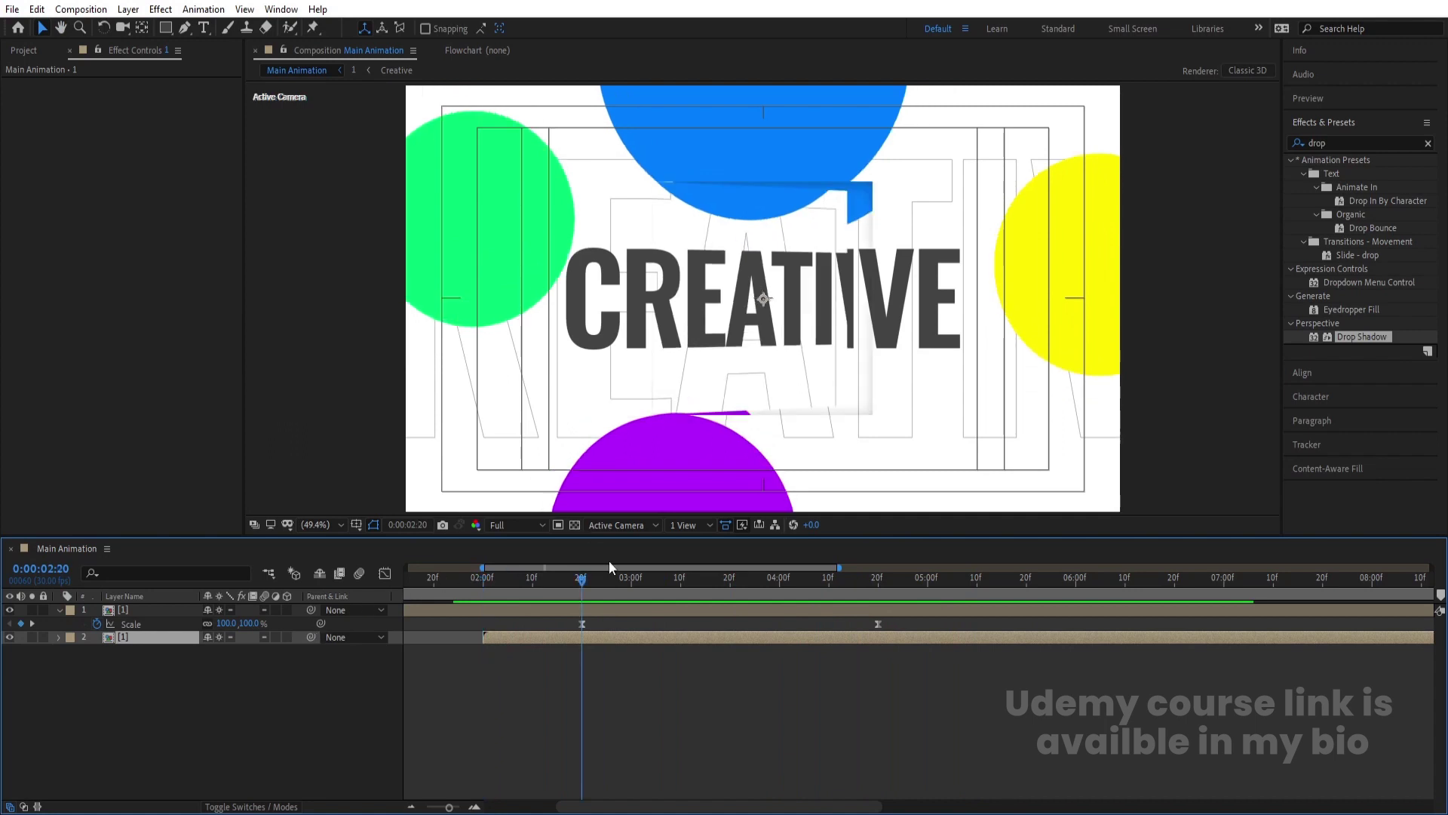
{"action": "left_click", "coordinate": [877, 590]}
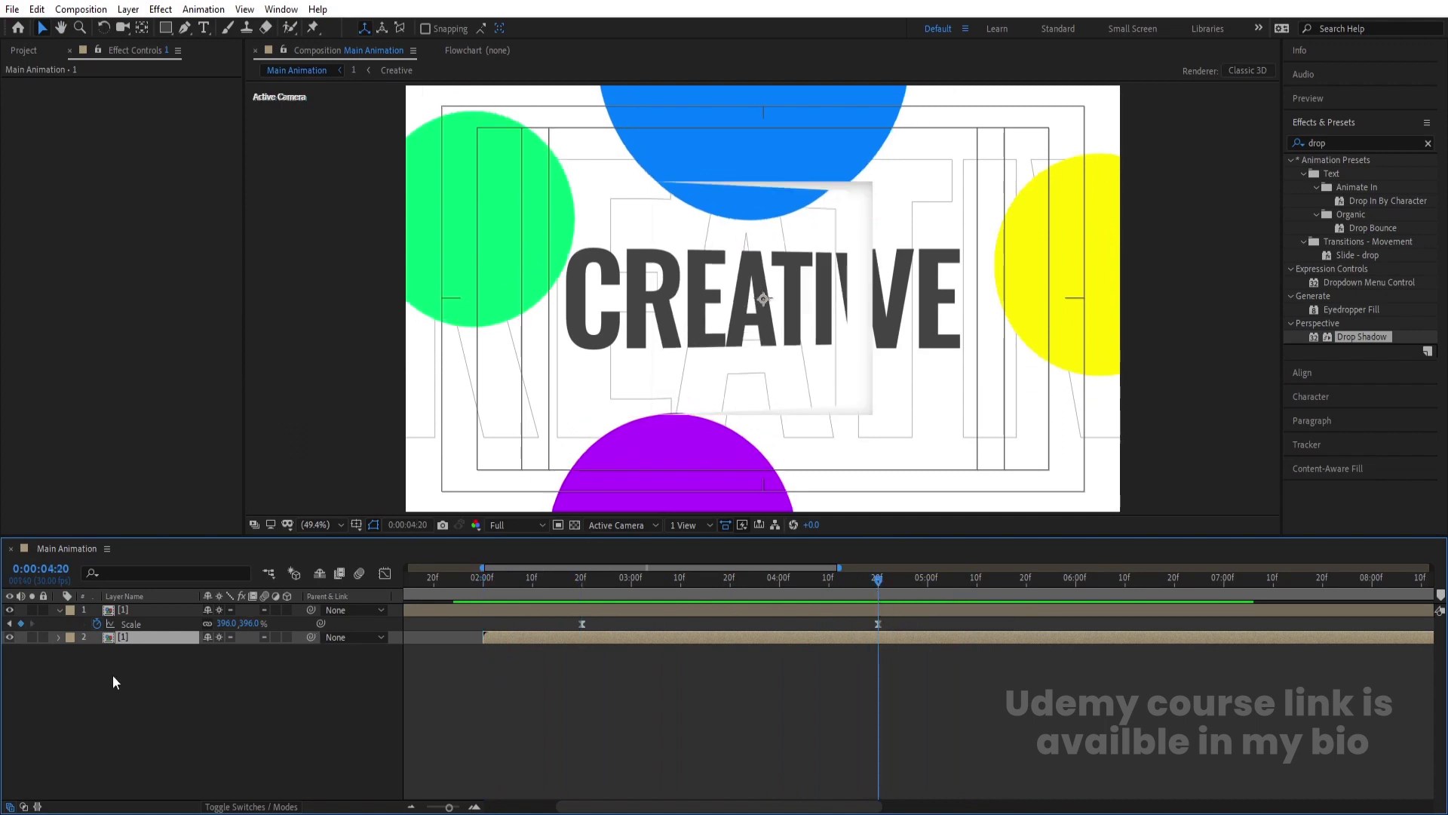
{"action": "left_click_drag", "start_coordinate": [314, 636], "coordinate": [160, 608]}
{"action": "left_click", "coordinate": [564, 592]}
{"action": "left_click", "coordinate": [480, 589]}
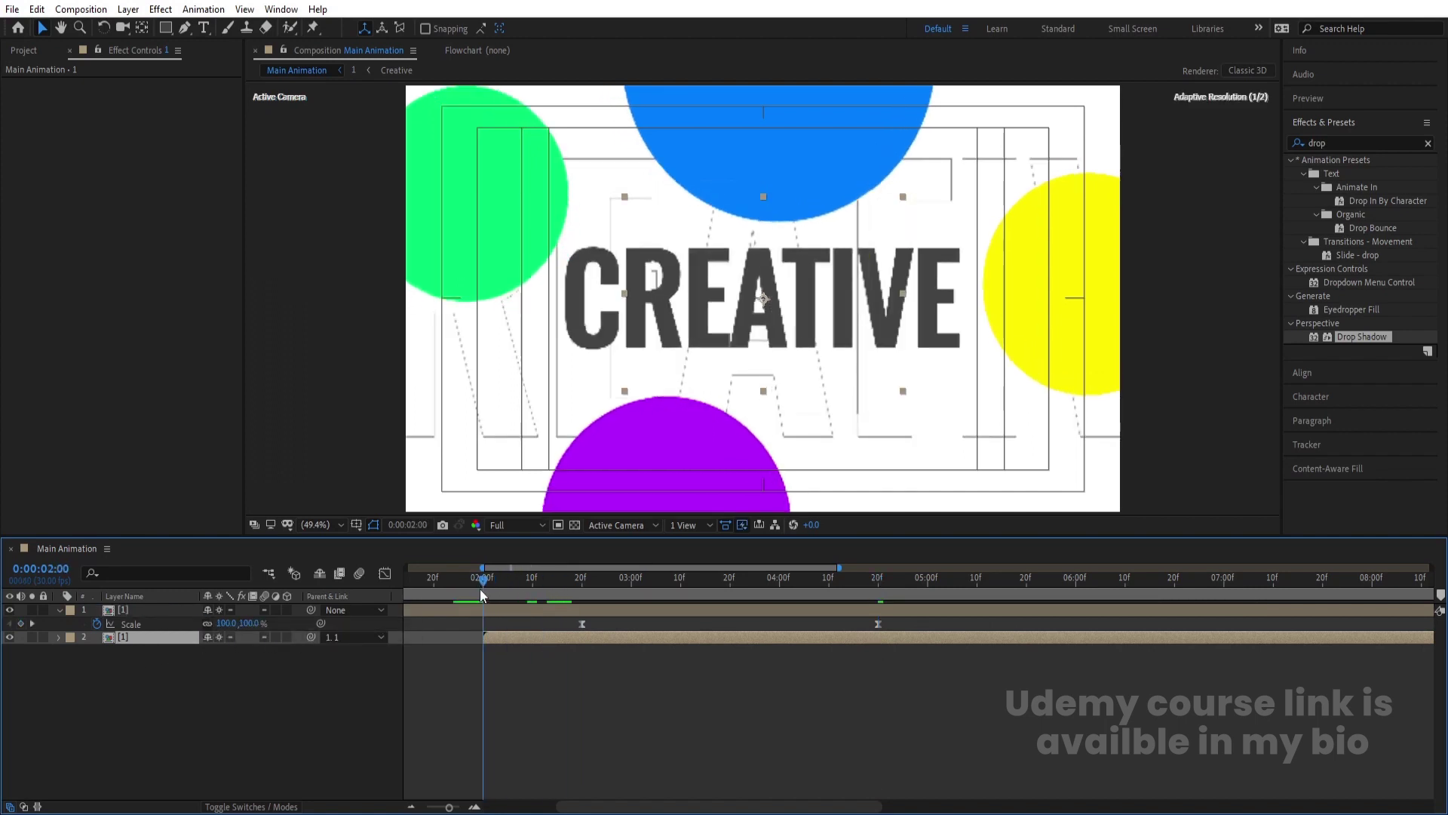
{"action": "key", "text": "space"}
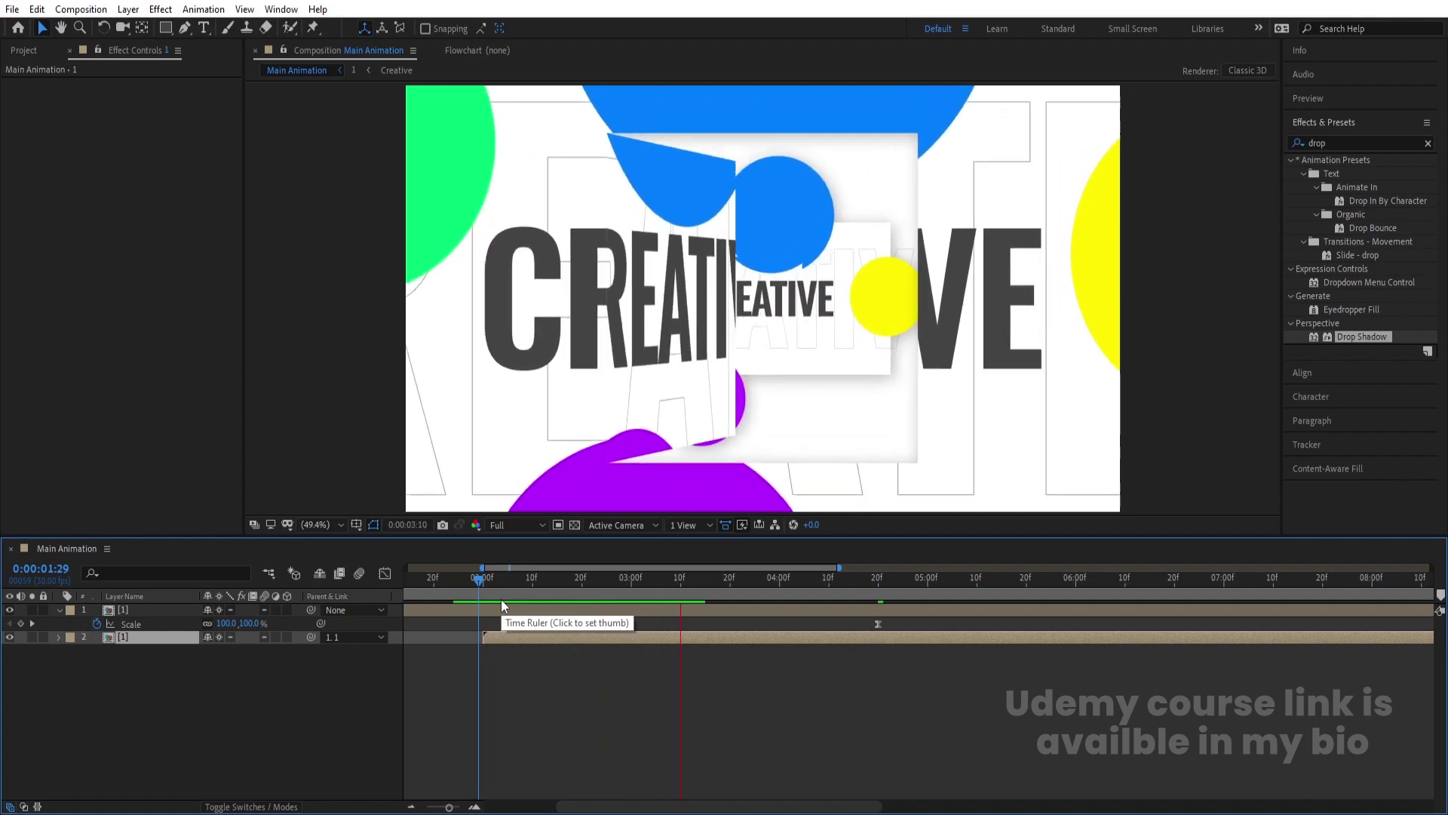
{"action": "key", "text": "space"}
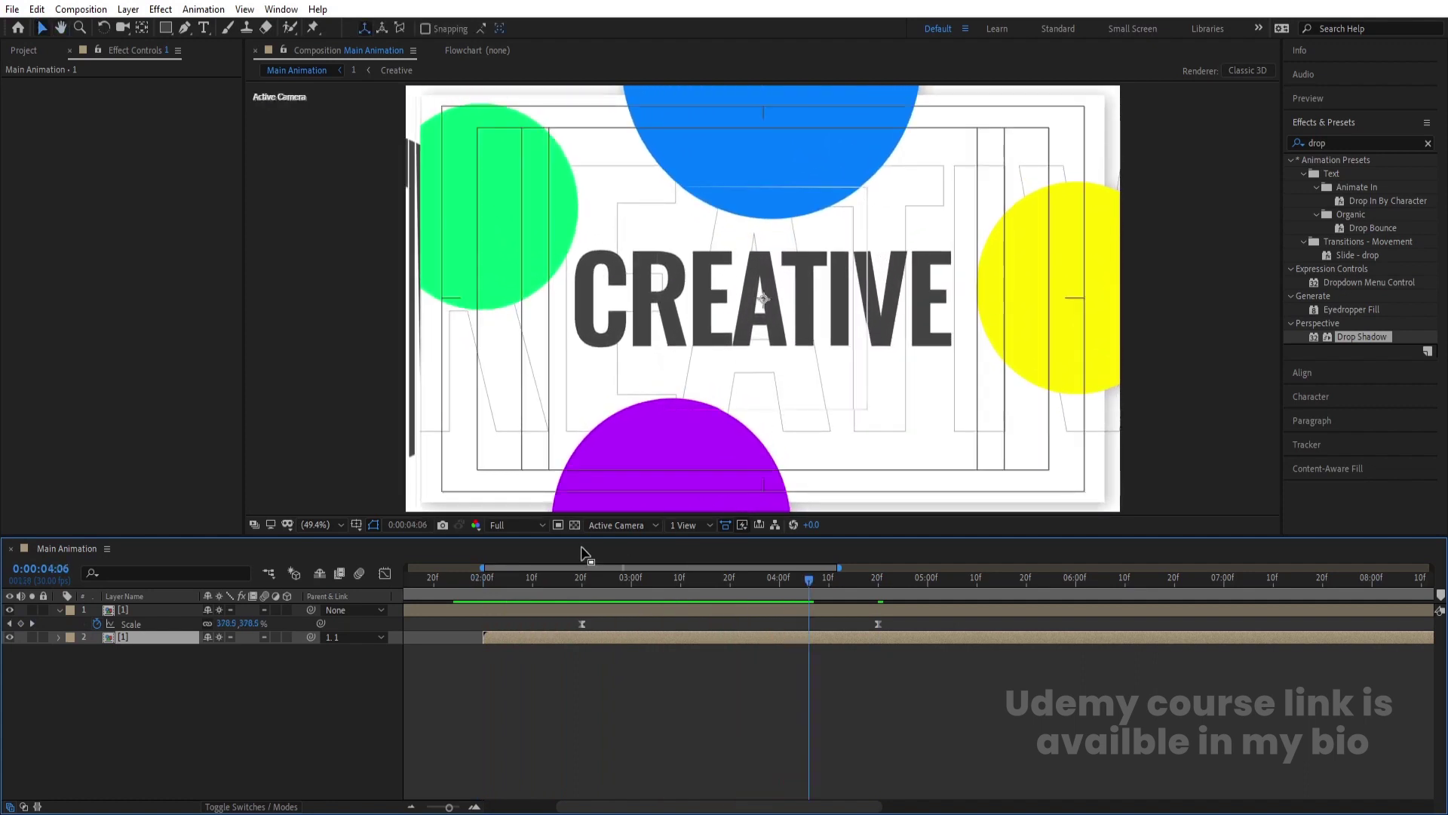
- Delete the Drop Shadow effect from the lower Creative layer in composition 1, and replay the zoom in Main Animation
{"action": "left_click_drag", "start_coordinate": [785, 576], "coordinate": [744, 577]}
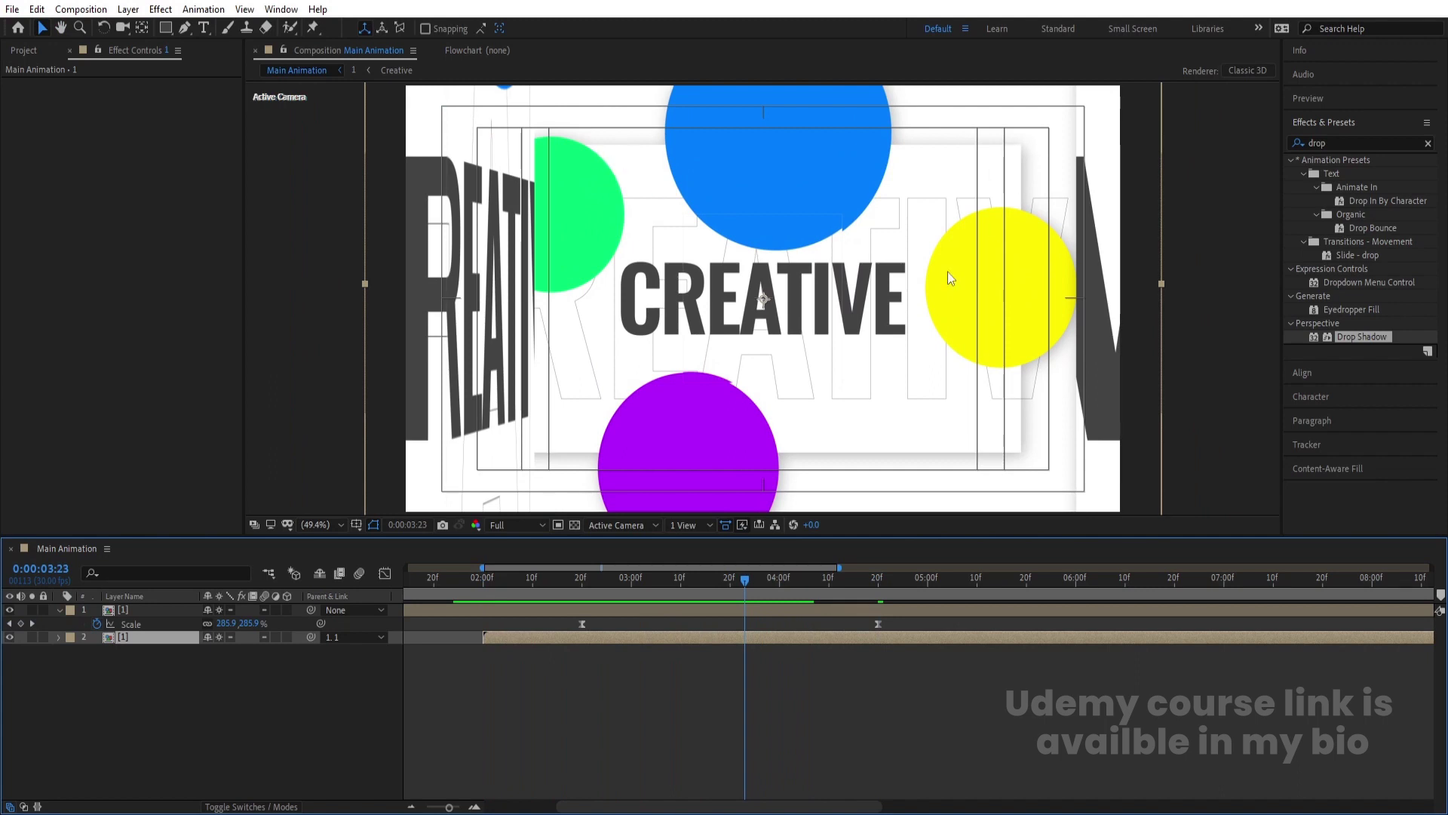
{"action": "double_click", "coordinate": [157, 638]}
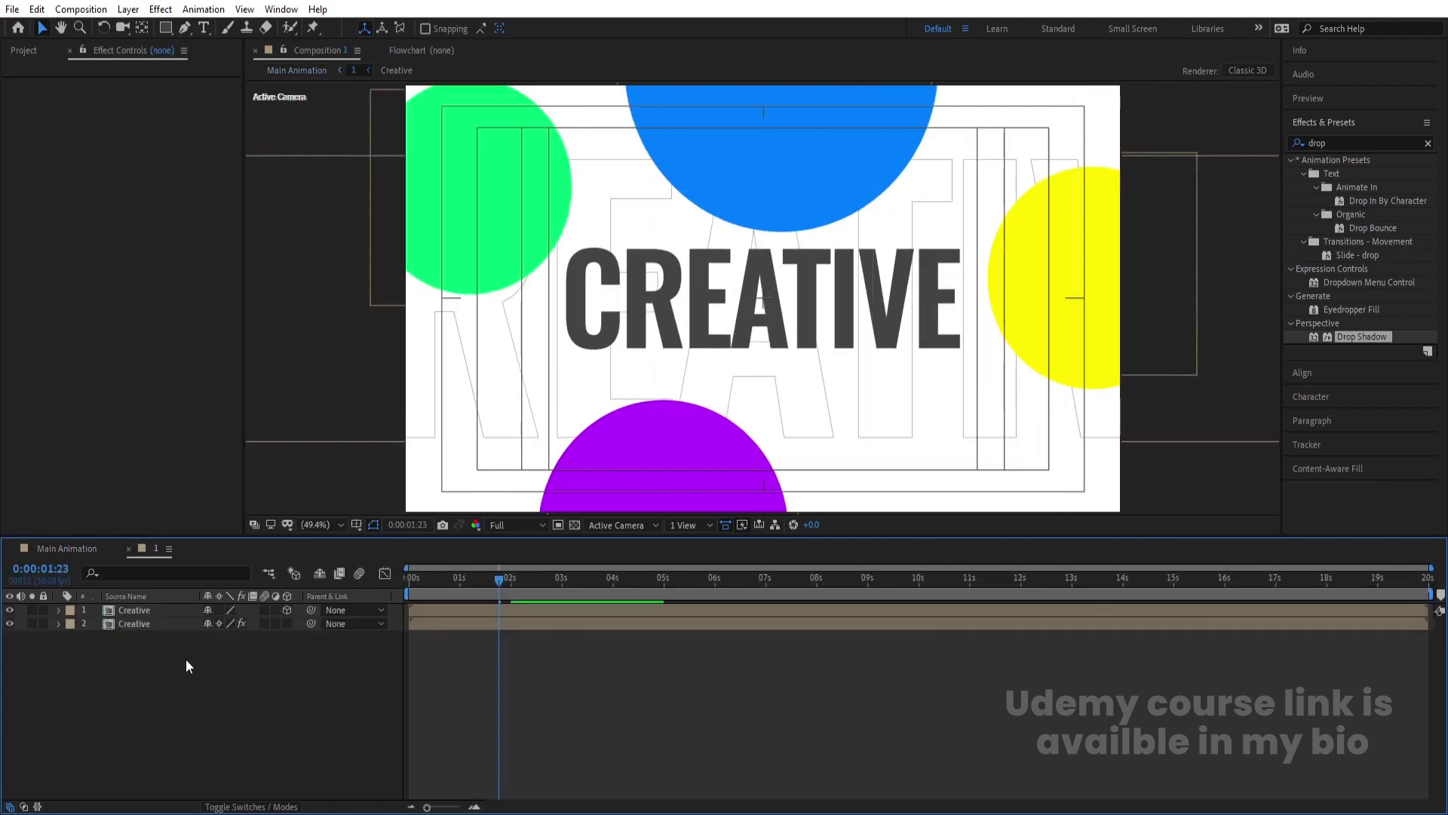
{"action": "left_click", "coordinate": [144, 626]}
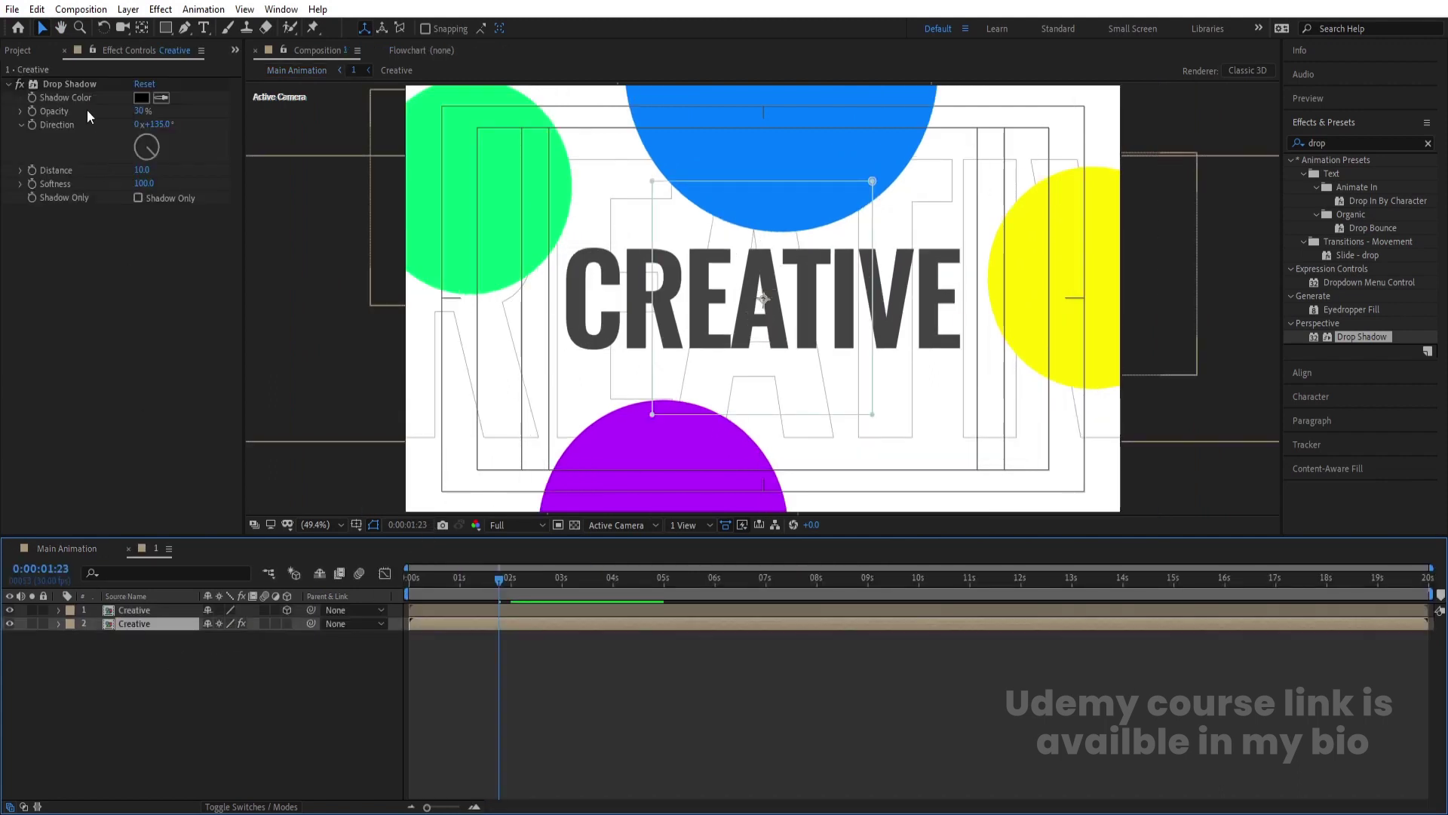
{"action": "left_click", "coordinate": [71, 85]}
{"action": "key", "text": "Delete"}
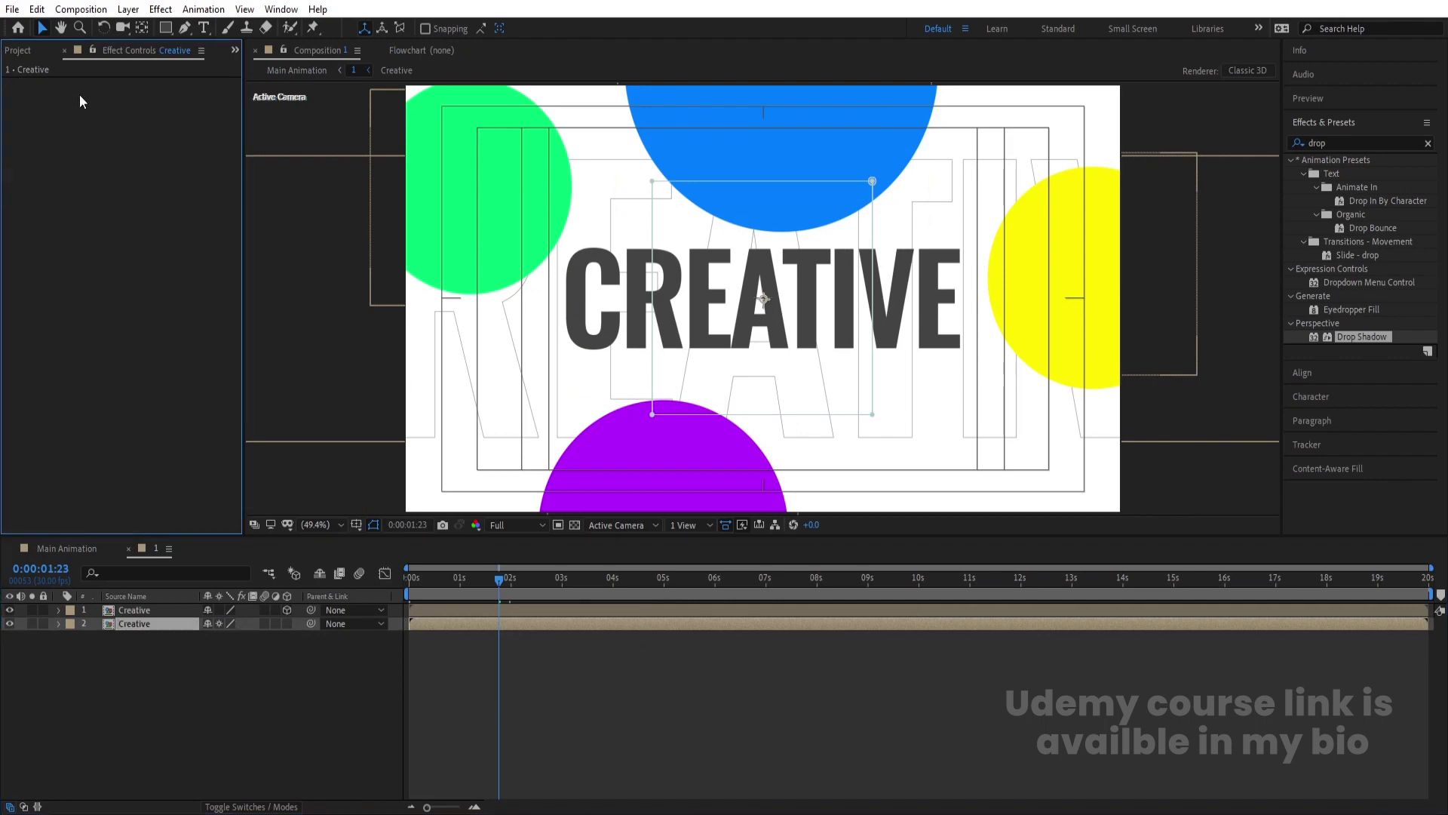
{"action": "left_click", "coordinate": [47, 546]}
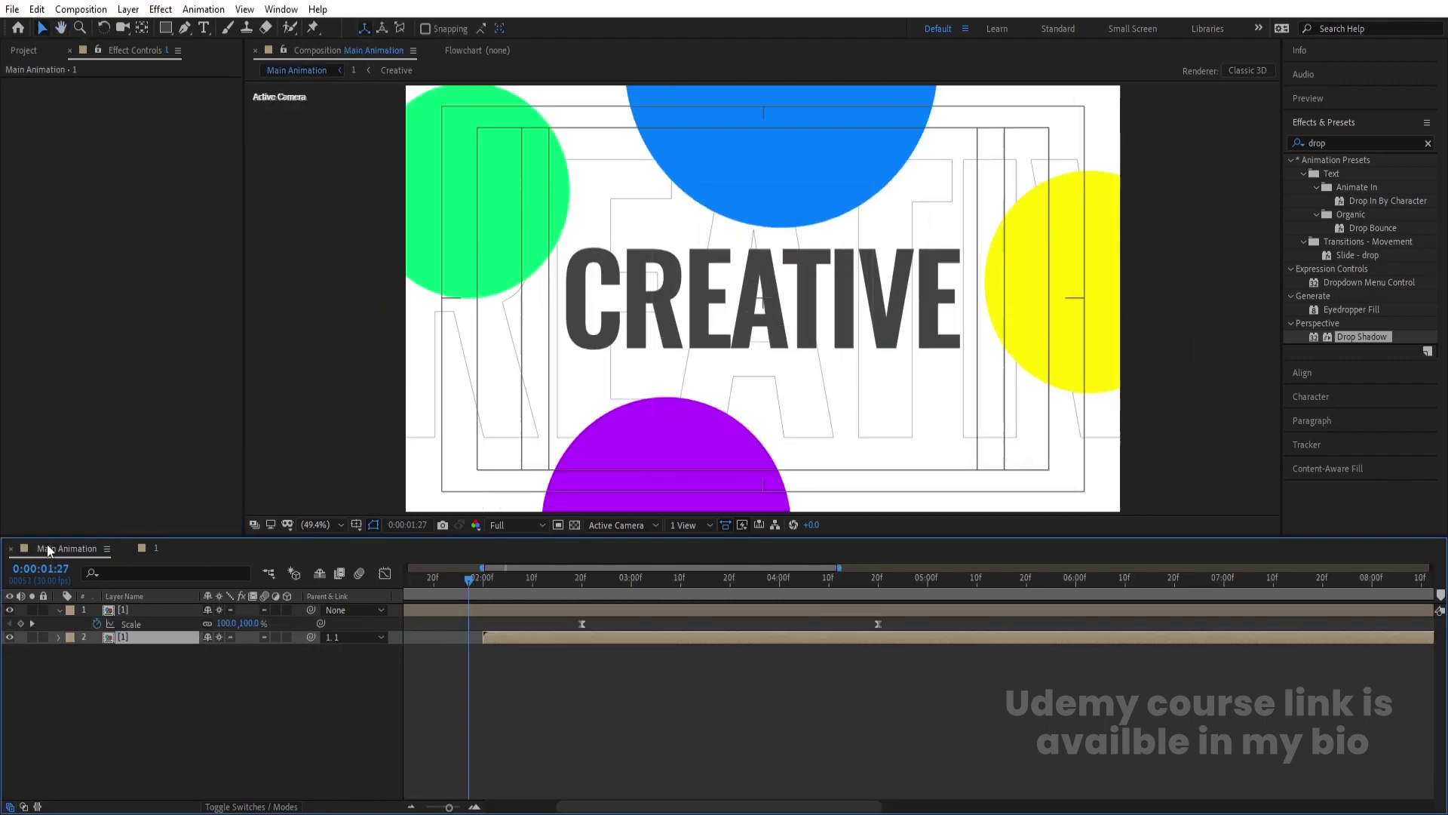
{"action": "key", "text": "space"}
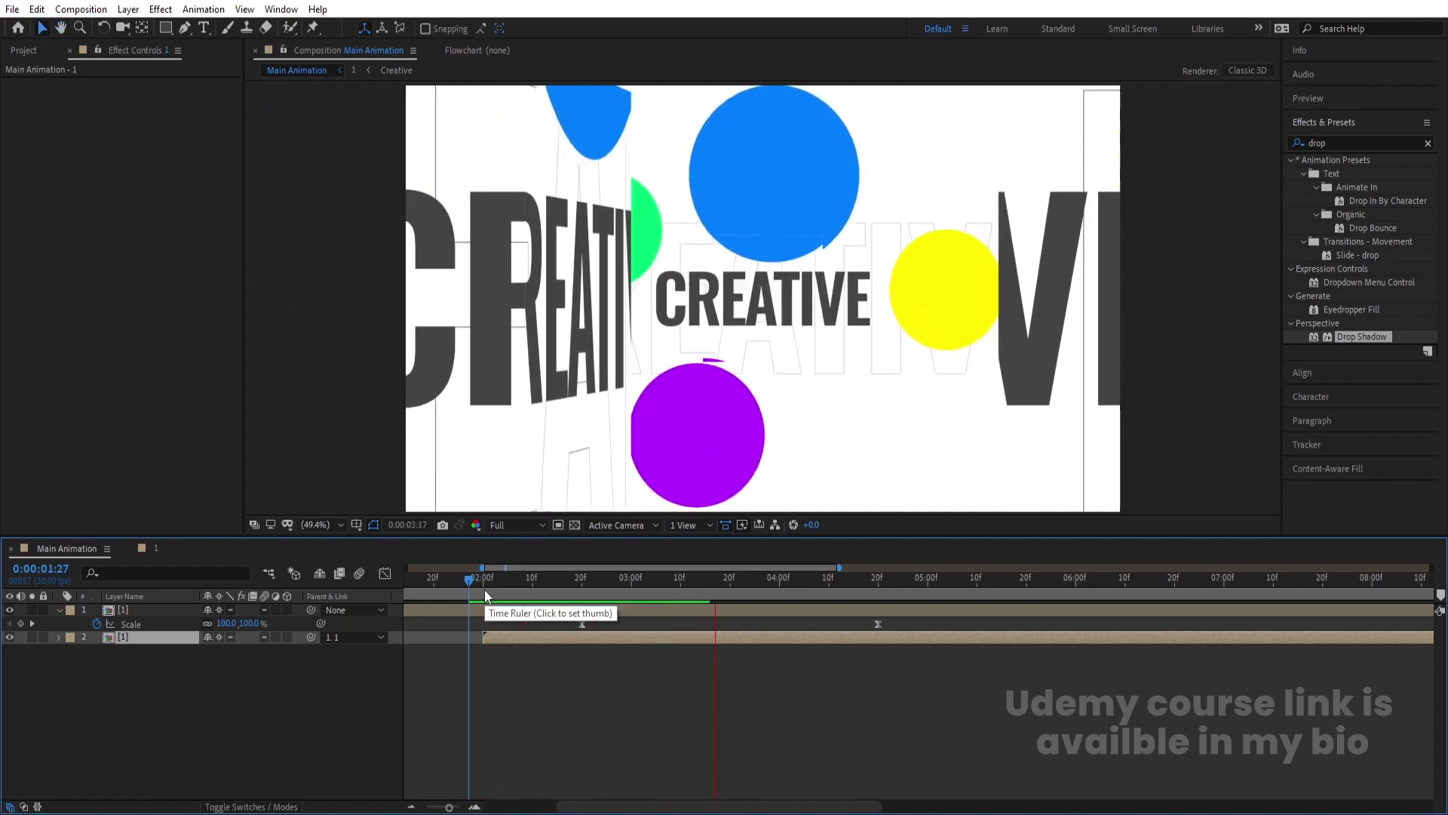
{"action": "key", "text": "space"}
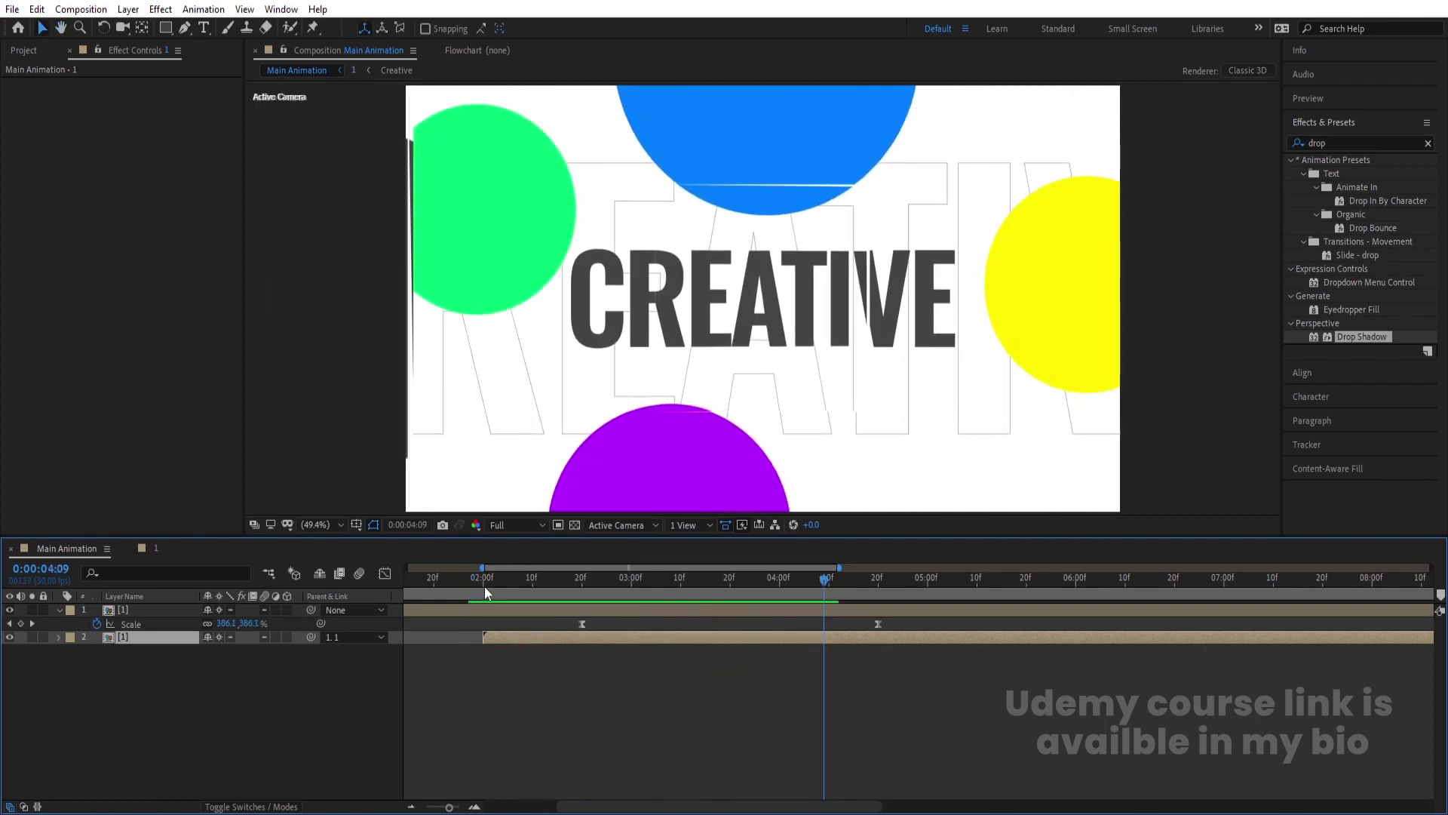
- Reveal layer 2's Scale keyframes and duplicate the layer at 0:00:02:00
{"action": "key", "text": "Num_Lock"}
{"action": "key", "text": "minus"}
{"action": "left_click", "coordinate": [735, 604]}
{"action": "left_click_drag", "start_coordinate": [717, 588], "coordinate": [549, 582]}
{"action": "key", "text": "s"}
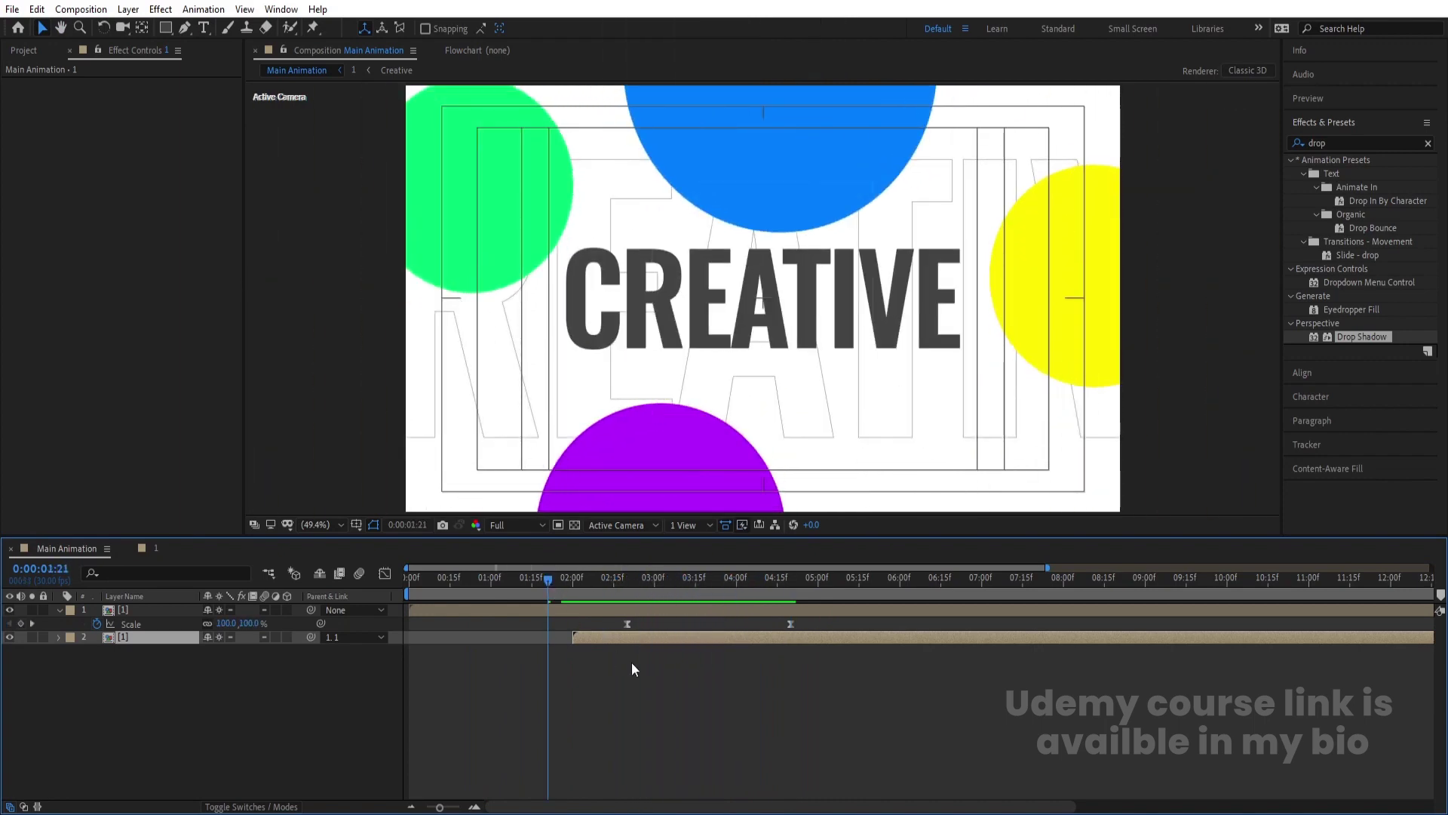
{"action": "left_click", "coordinate": [574, 580]}
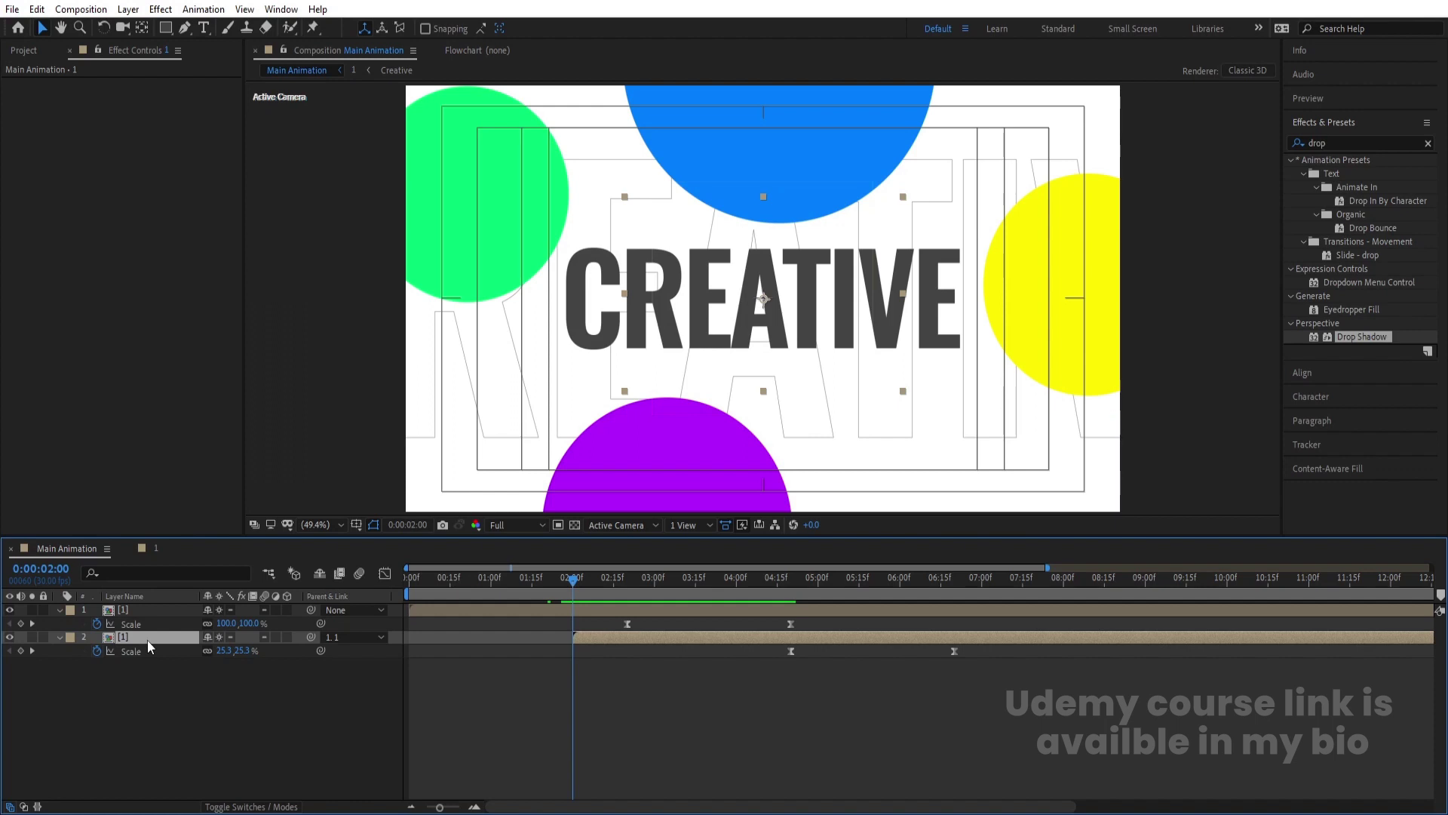
{"action": "key", "text": "ctrl+d"}
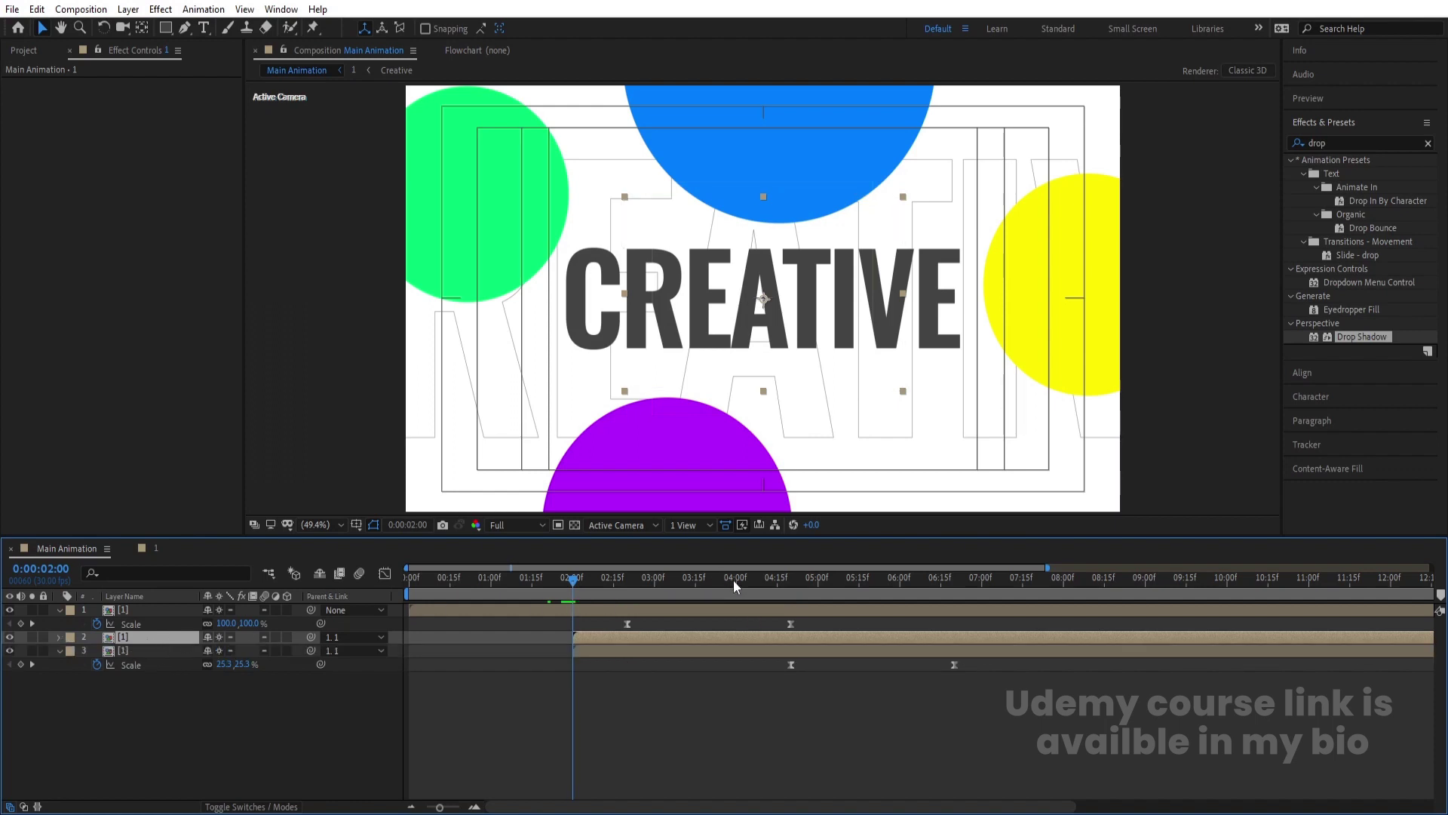
- At 0:00:04:20, set layer 3's parent to None, and shift the layer to start at 0:00:04:00
{"action": "left_click", "coordinate": [735, 579]}
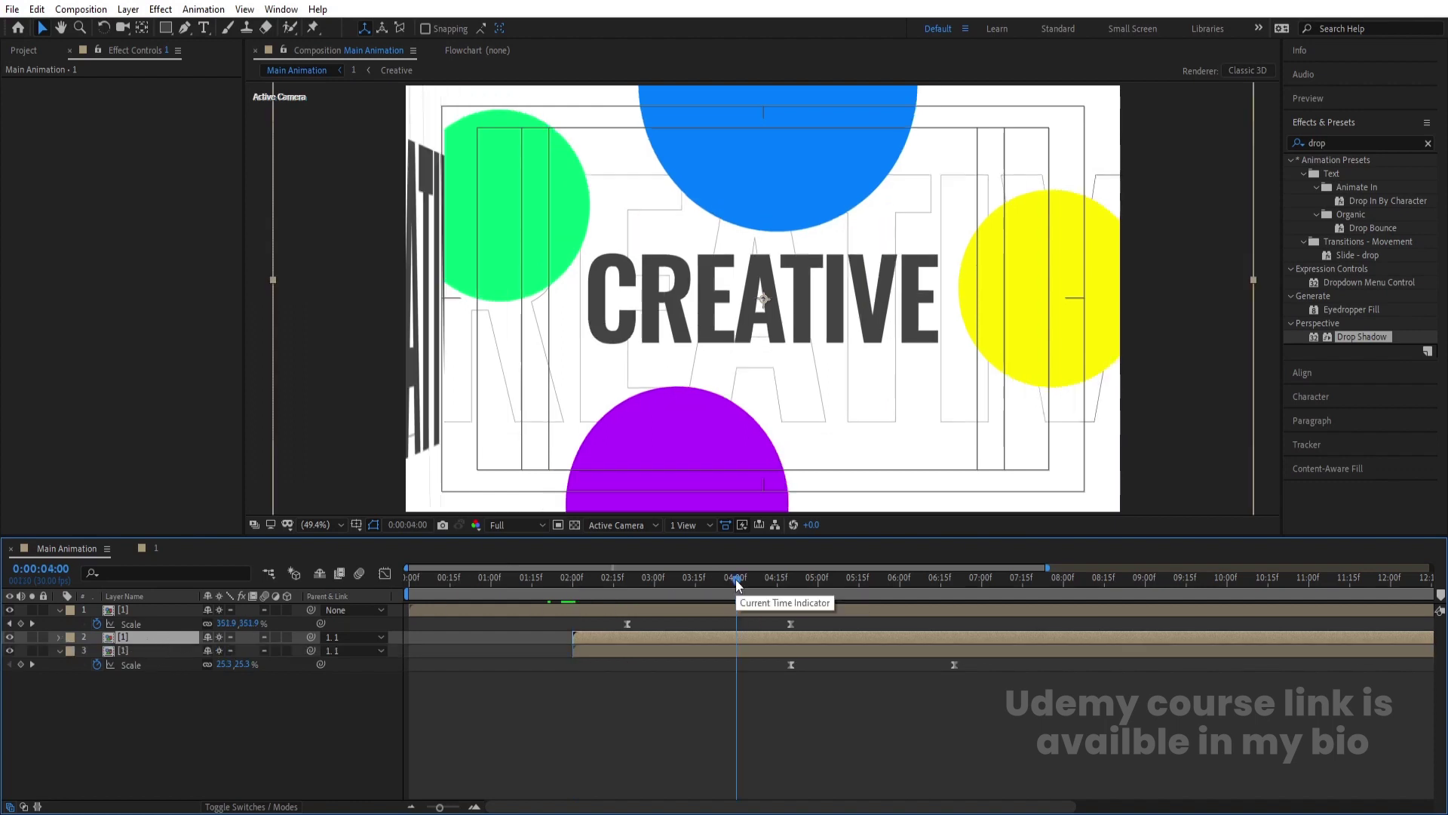
{"action": "left_click", "coordinate": [730, 652]}
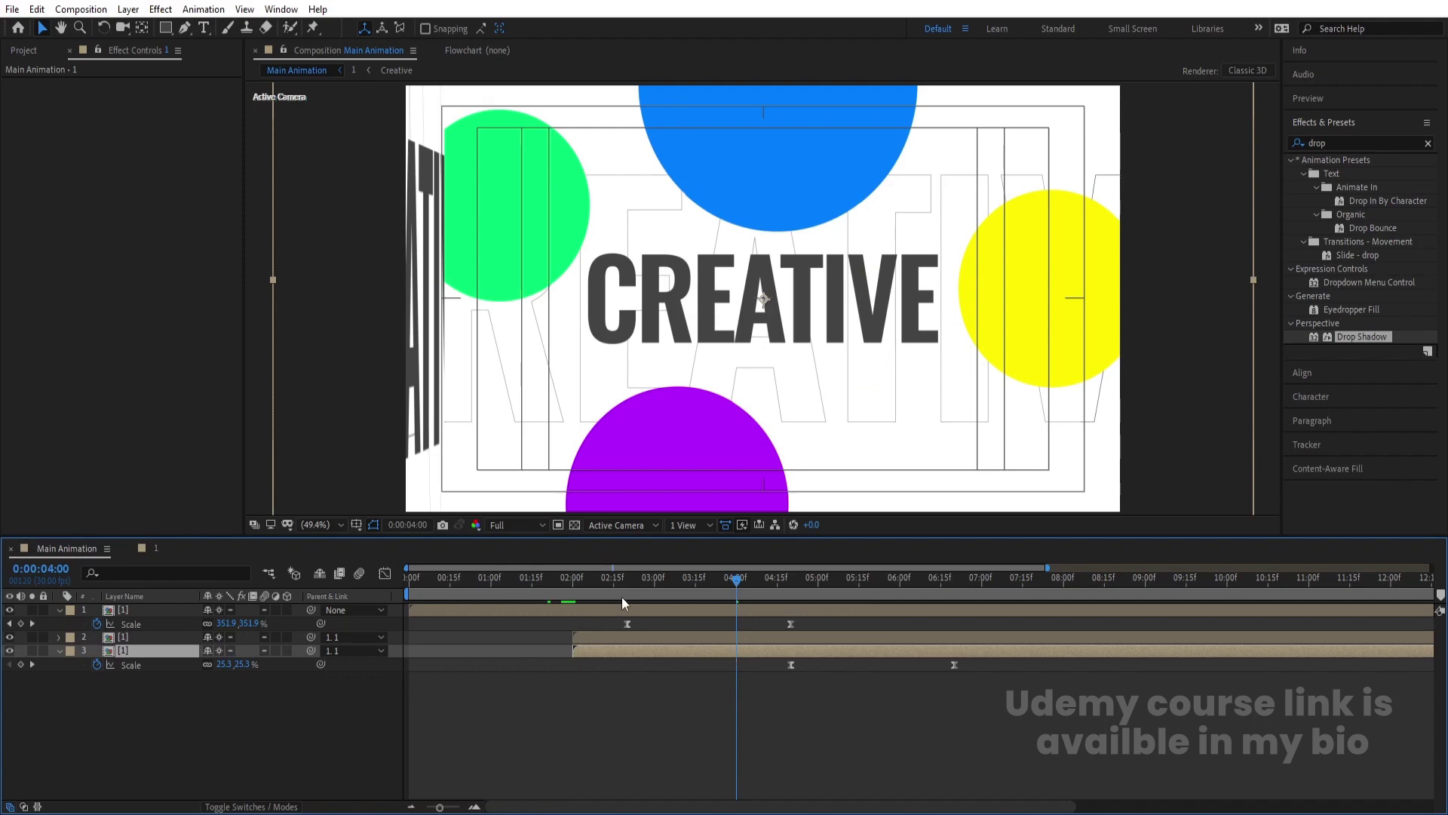
{"action": "left_click_drag", "start_coordinate": [582, 581], "coordinate": [791, 581]}
{"action": "left_click", "coordinate": [343, 650]}
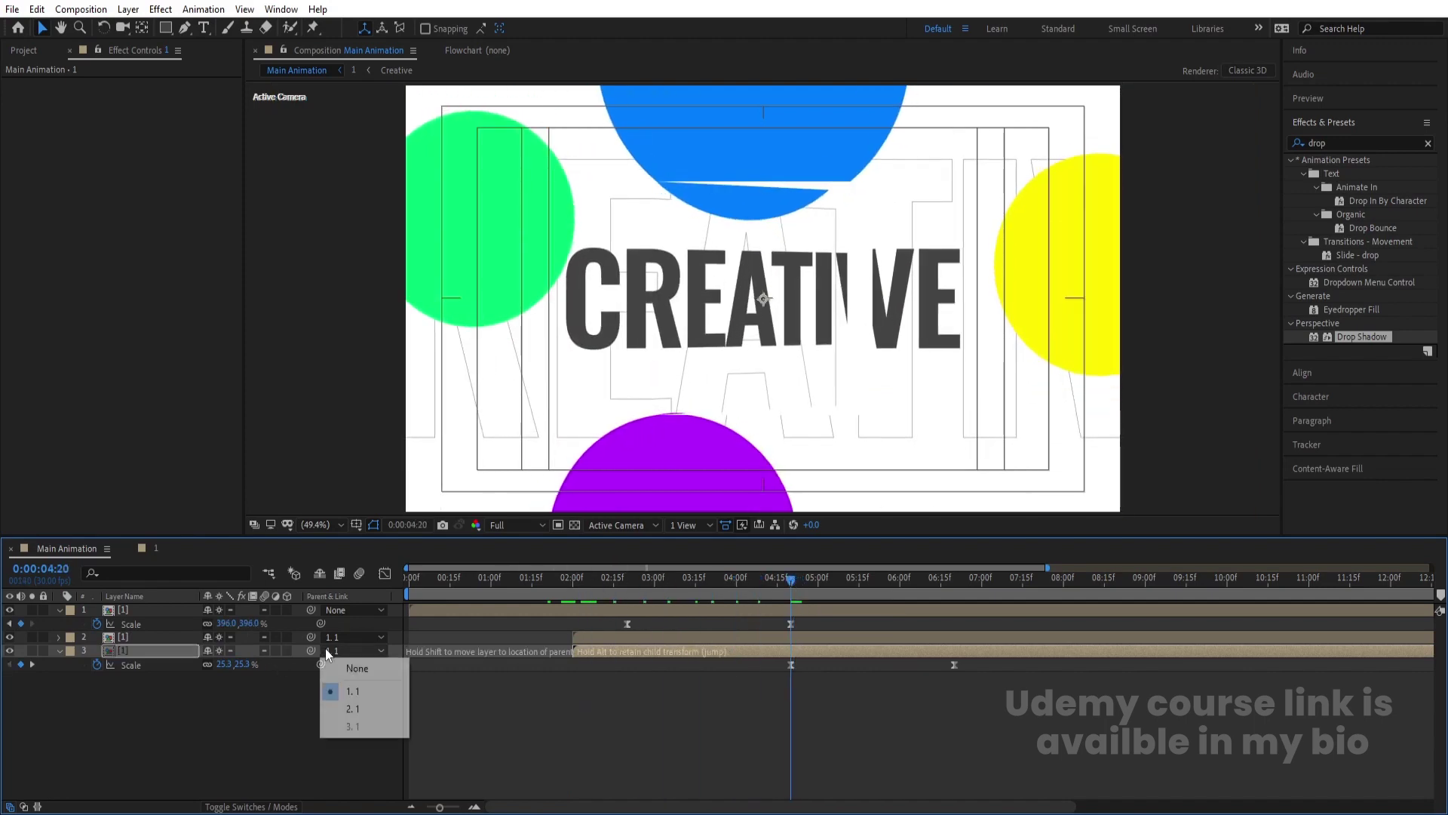
{"action": "left_click", "coordinate": [351, 667]}
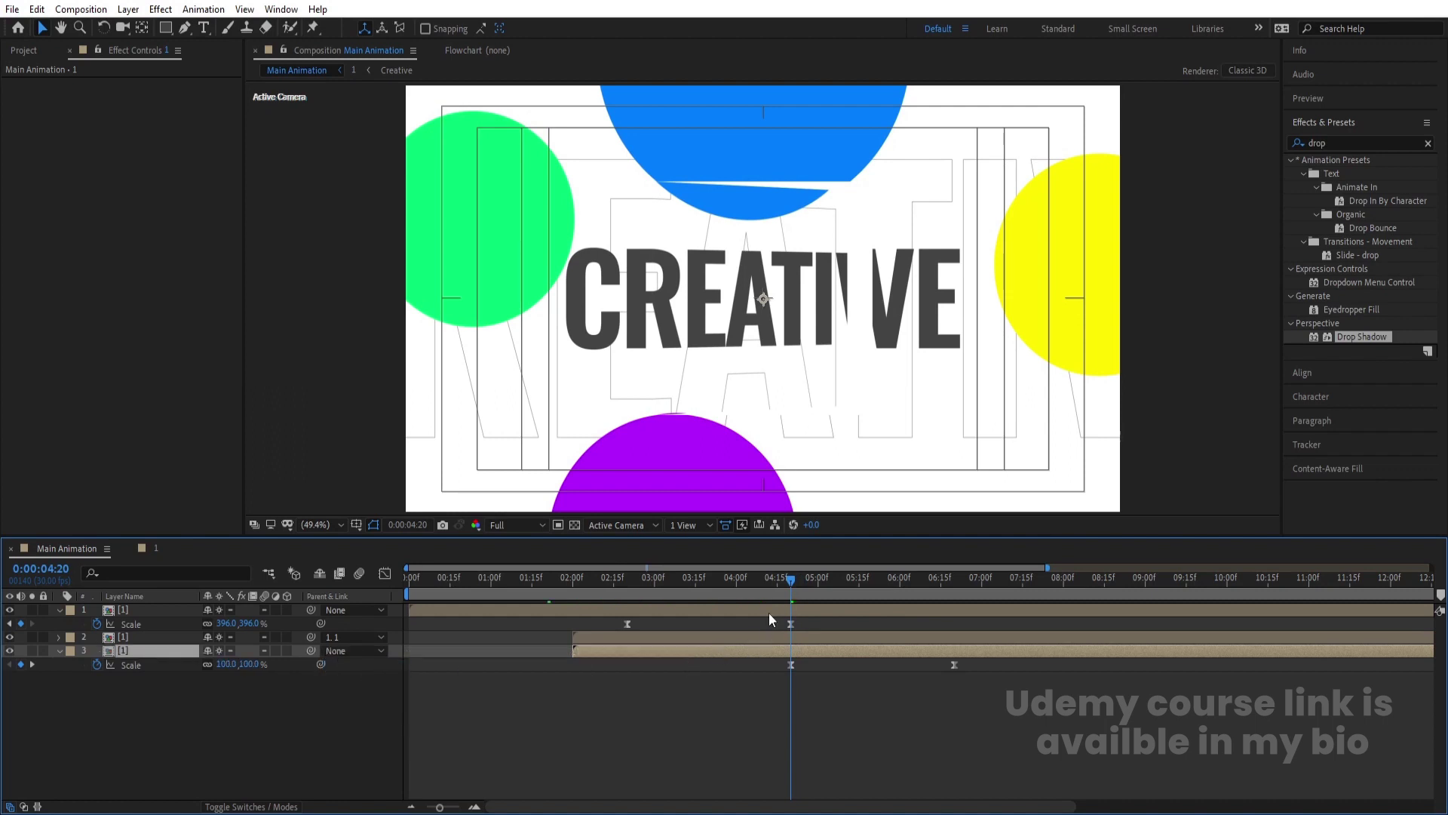
{"action": "left_click", "coordinate": [736, 580]}
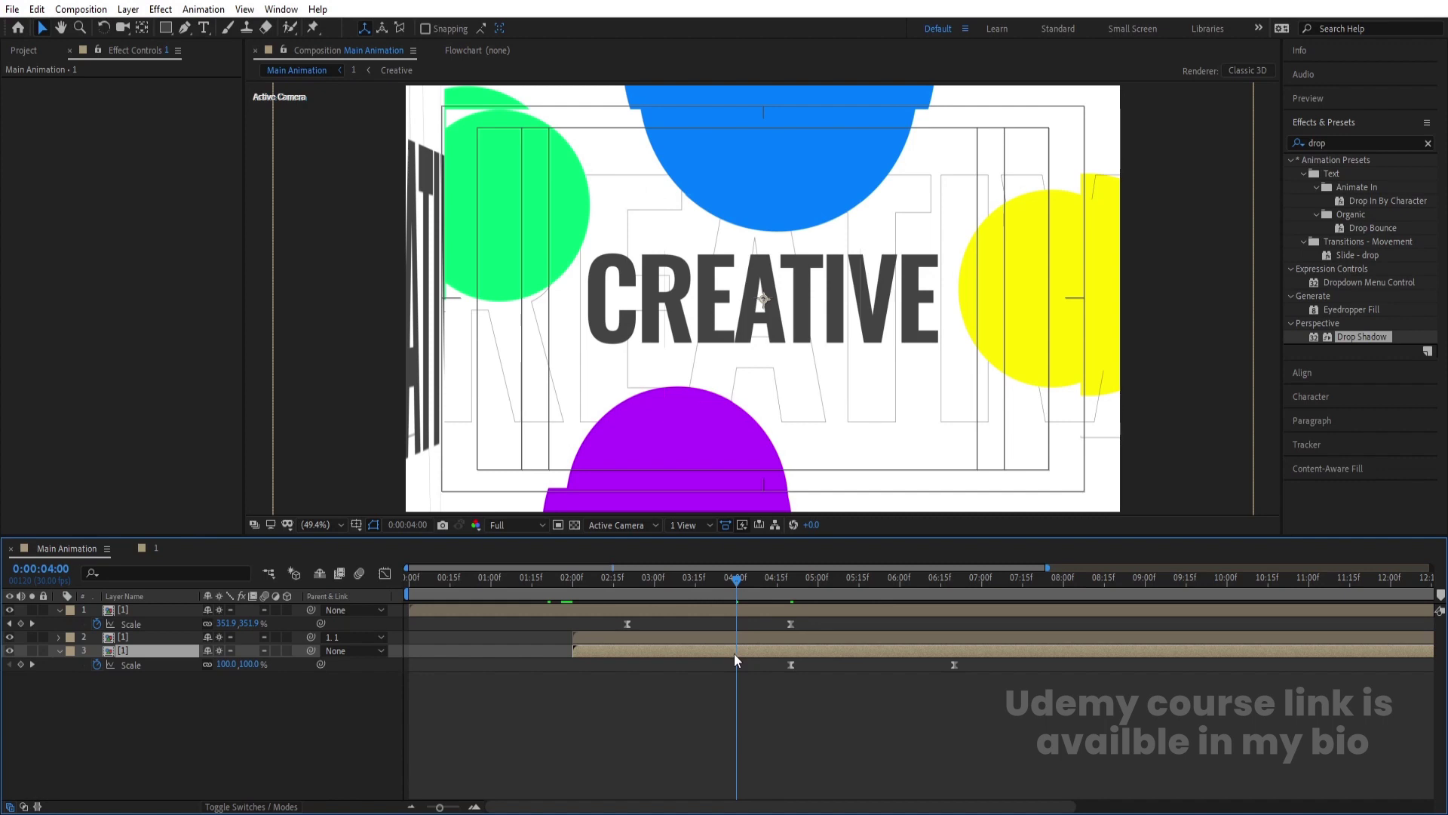
{"action": "key", "text": "bracketleft"}
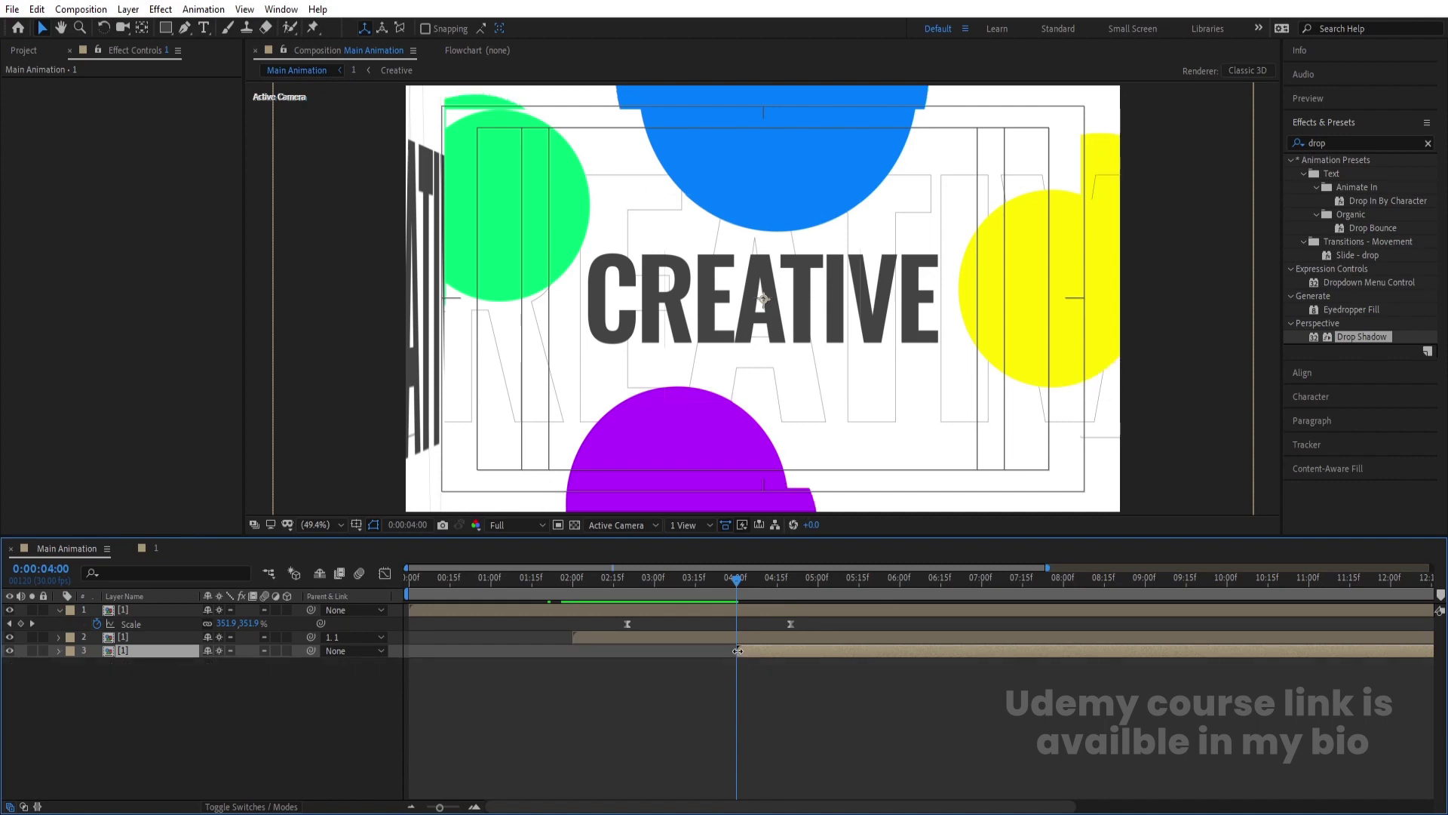
- Reveal layer 2's Scale keyframes and, at 0:00:06:20, parent layer 3 to layer 2
{"action": "left_click", "coordinate": [731, 635]}
{"action": "key", "text": "s"}
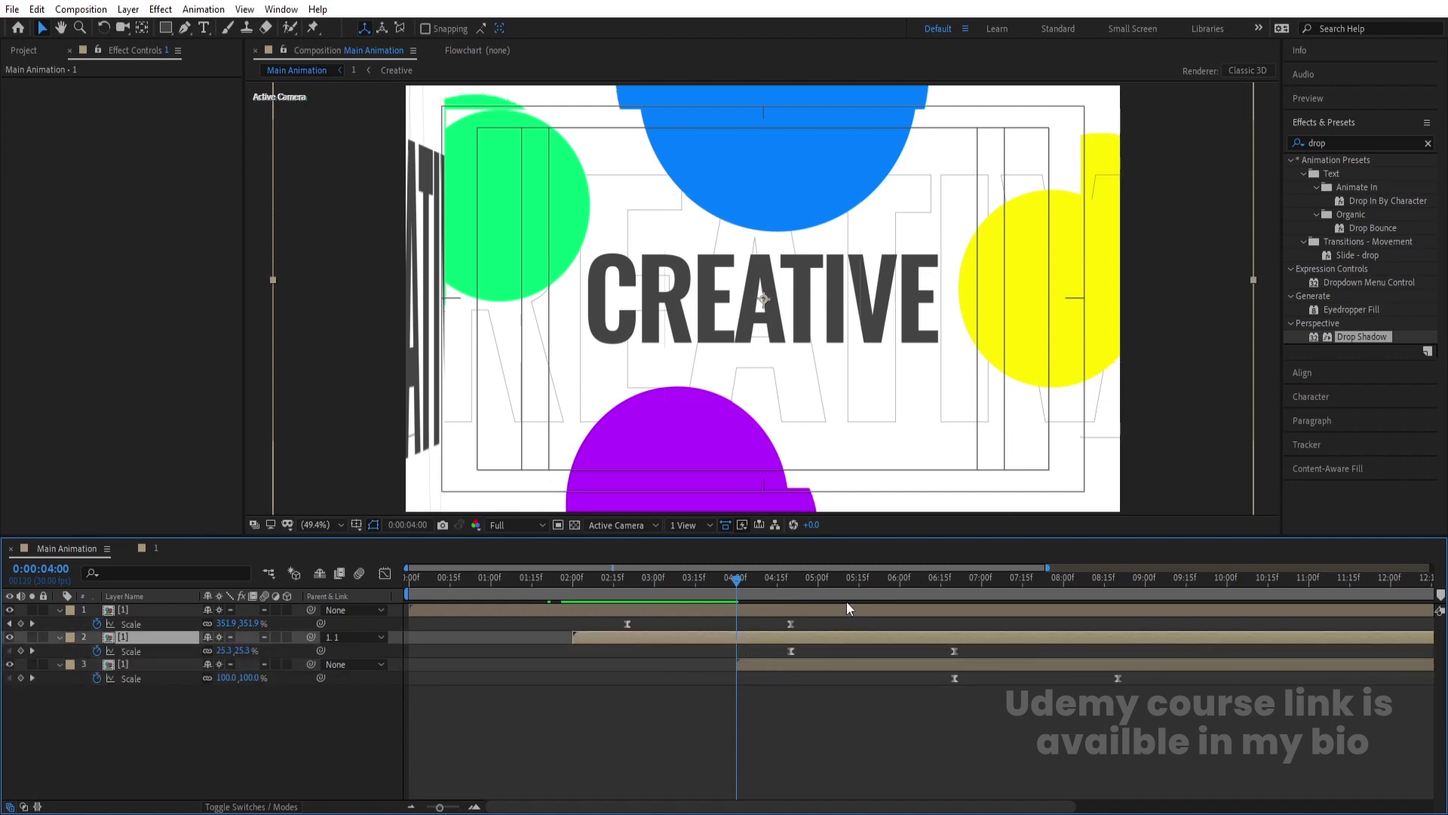
{"action": "left_click_drag", "start_coordinate": [787, 585], "coordinate": [954, 670]}
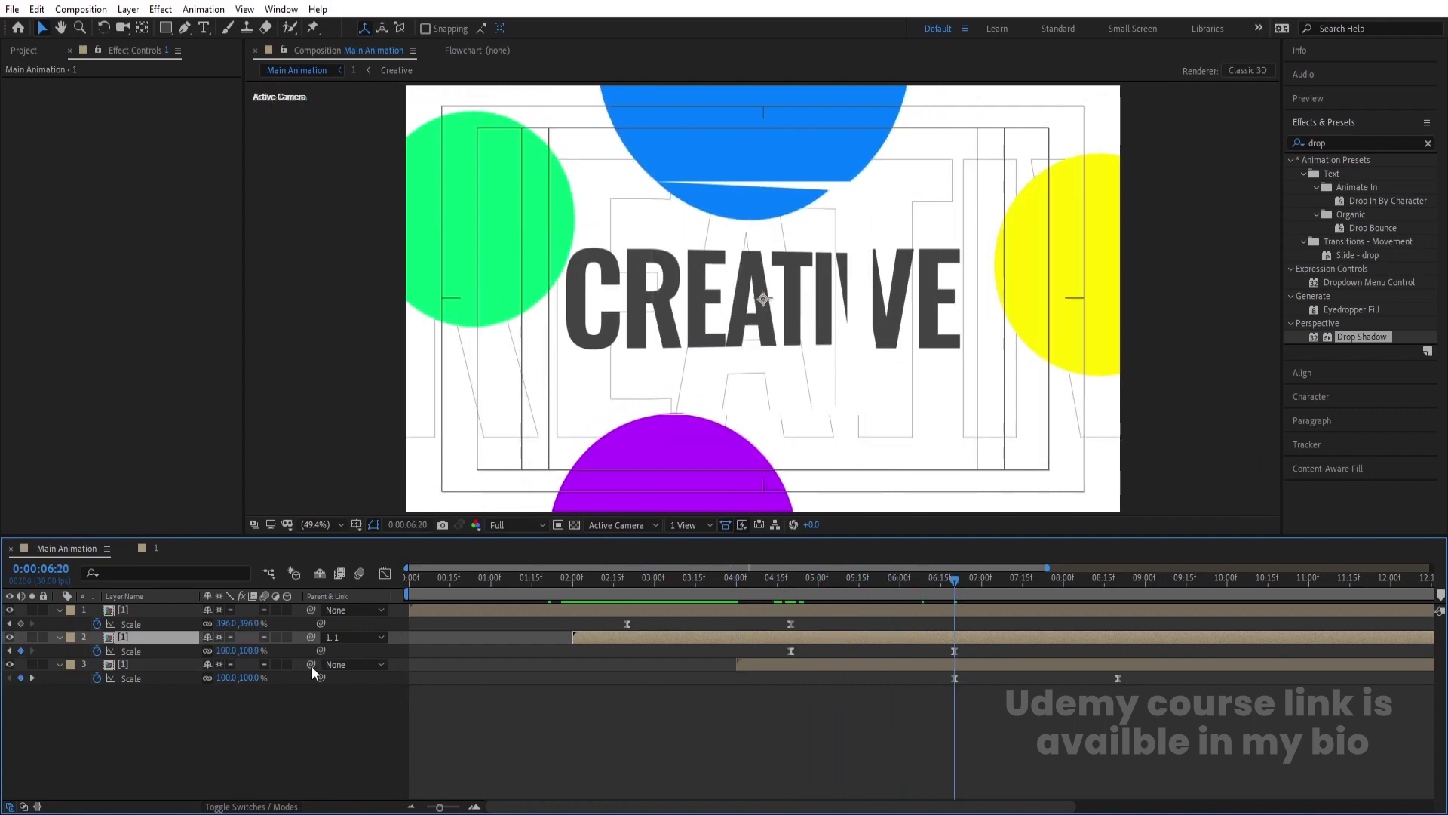
{"action": "left_click", "coordinate": [158, 665]}
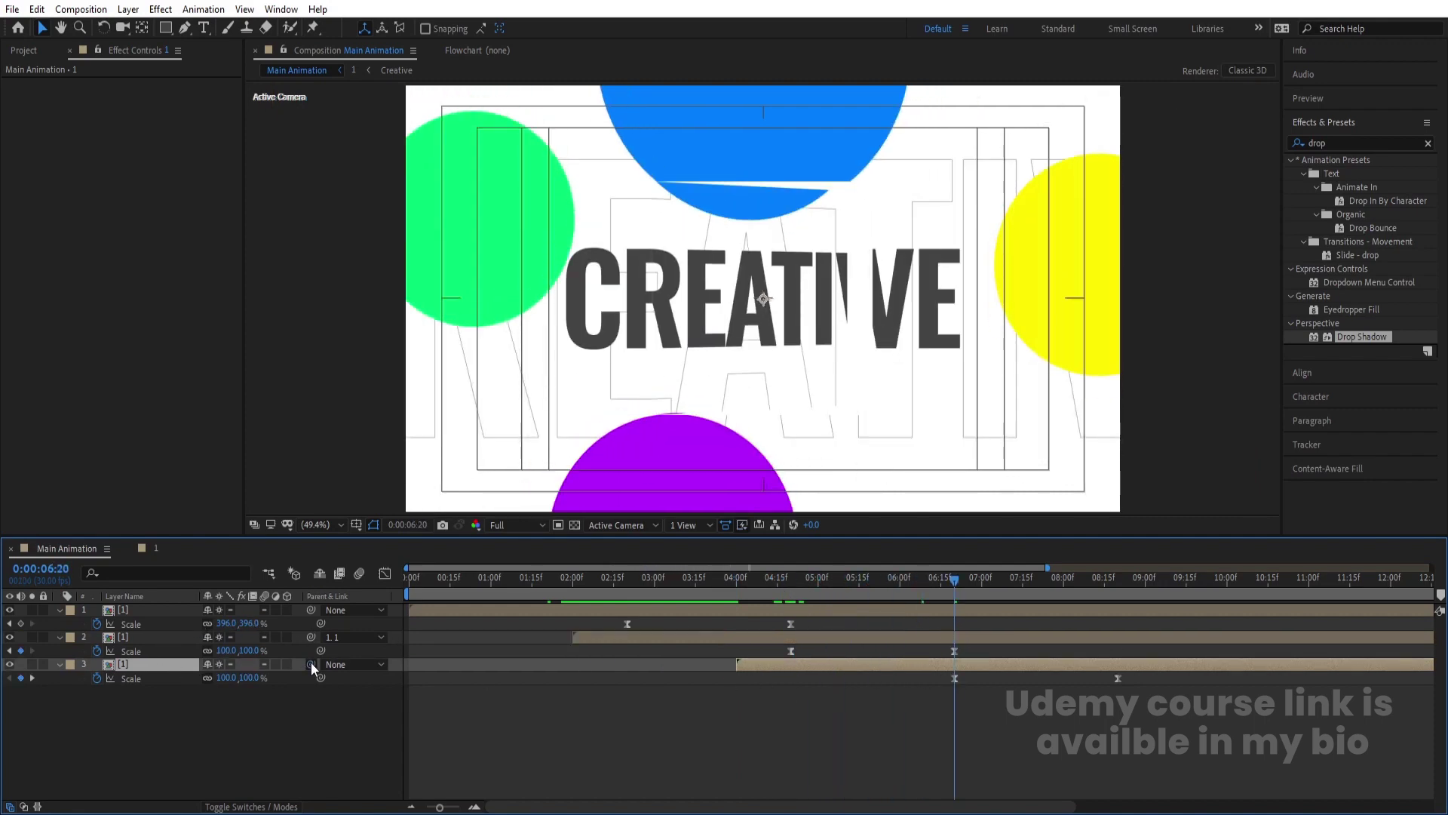
{"action": "left_click_drag", "start_coordinate": [310, 662], "coordinate": [178, 641]}
{"action": "left_click", "coordinate": [178, 641]}
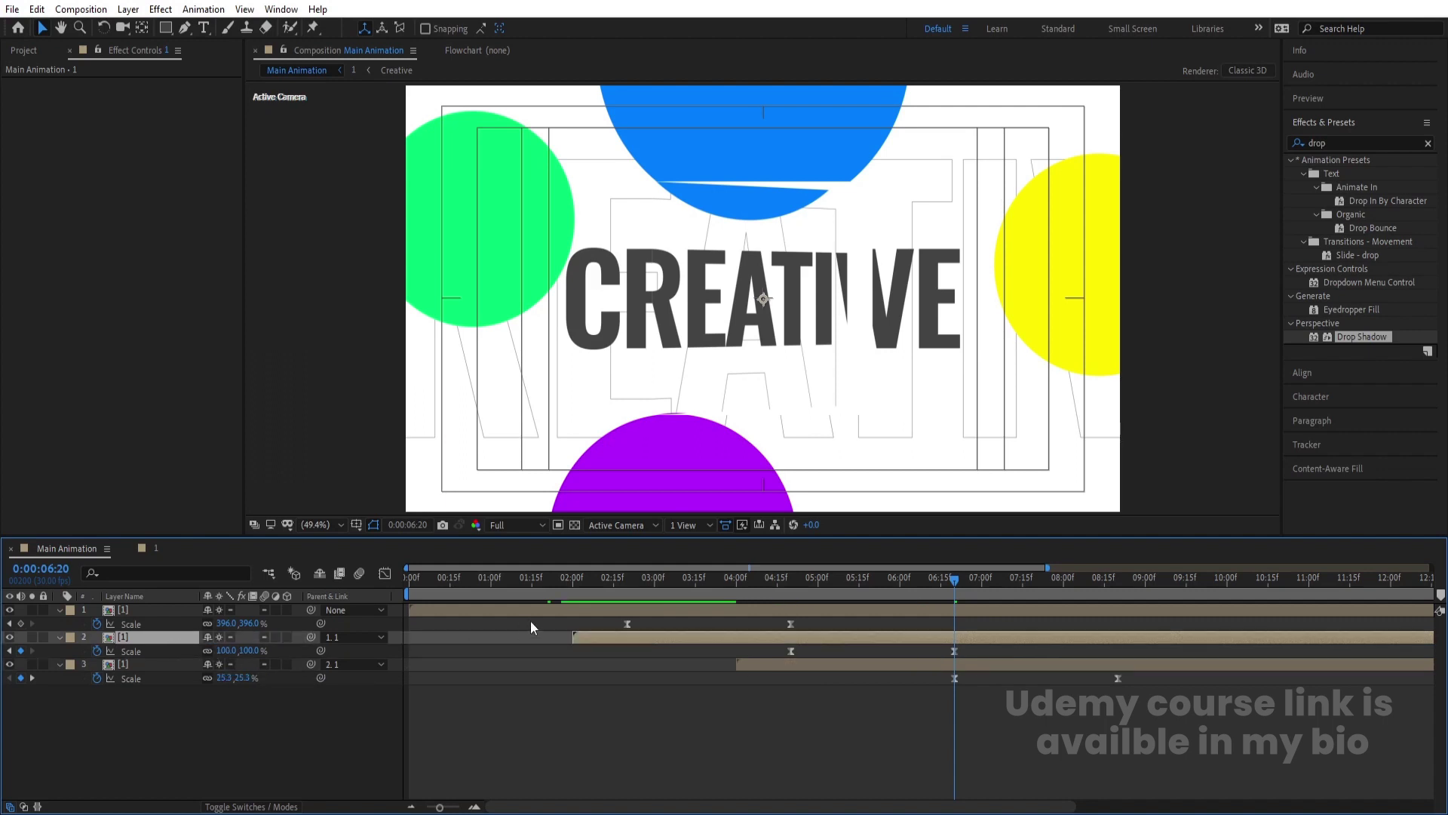
- Play the chained zoom animation from the start to about 7 seconds
{"action": "key", "text": "Home"}
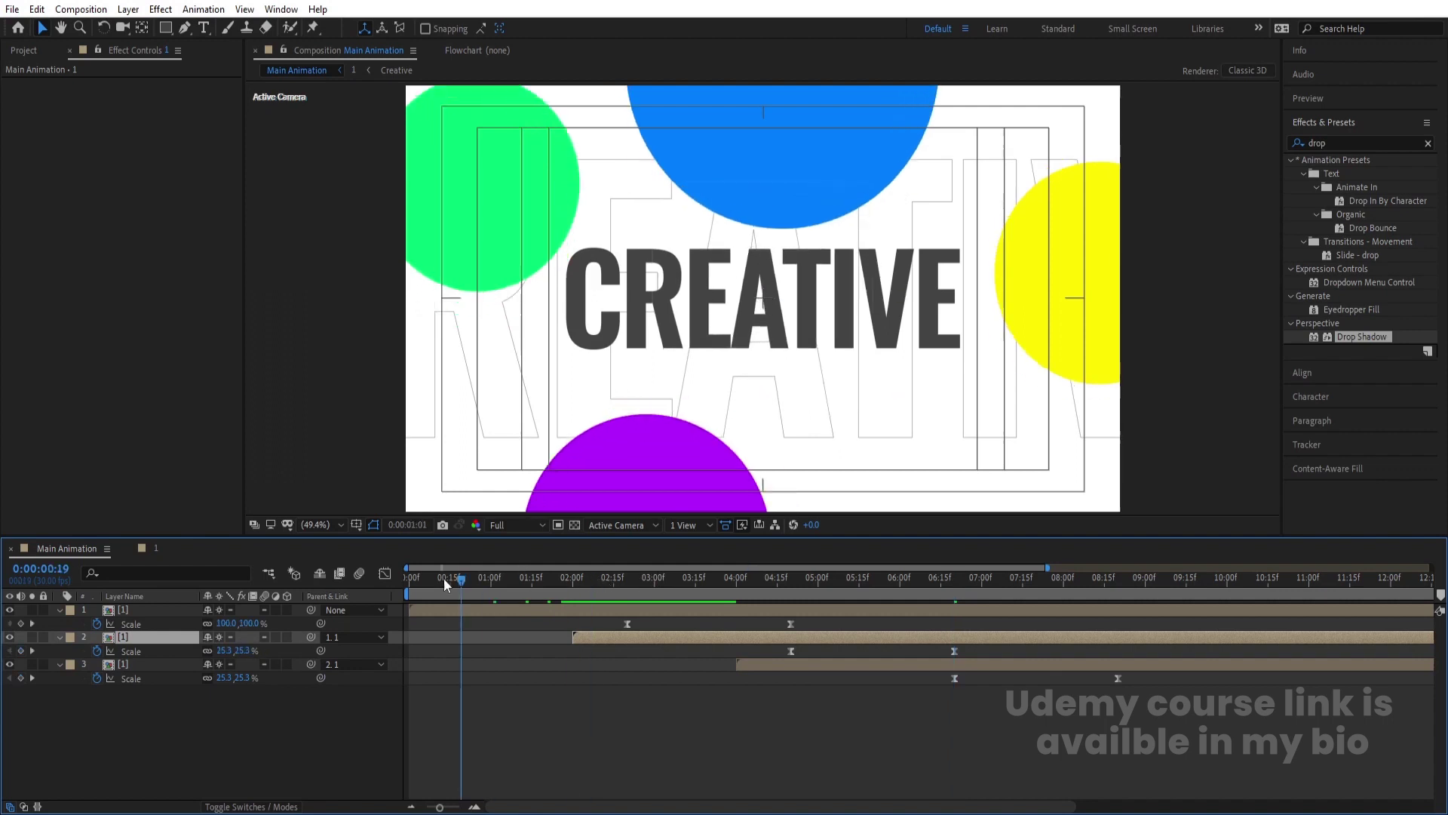
{"action": "key", "text": "space"}
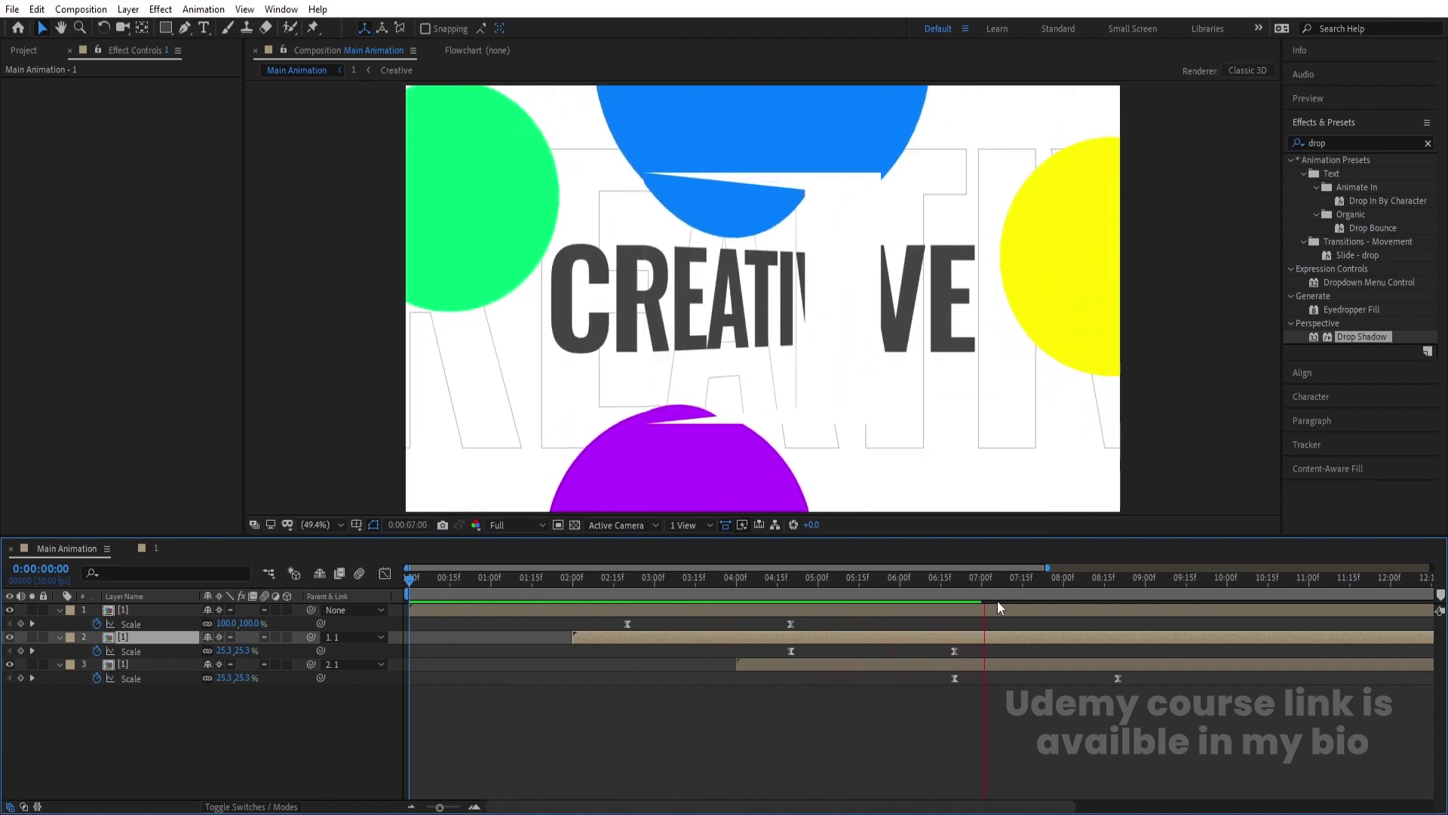
{"action": "key", "text": "space"}
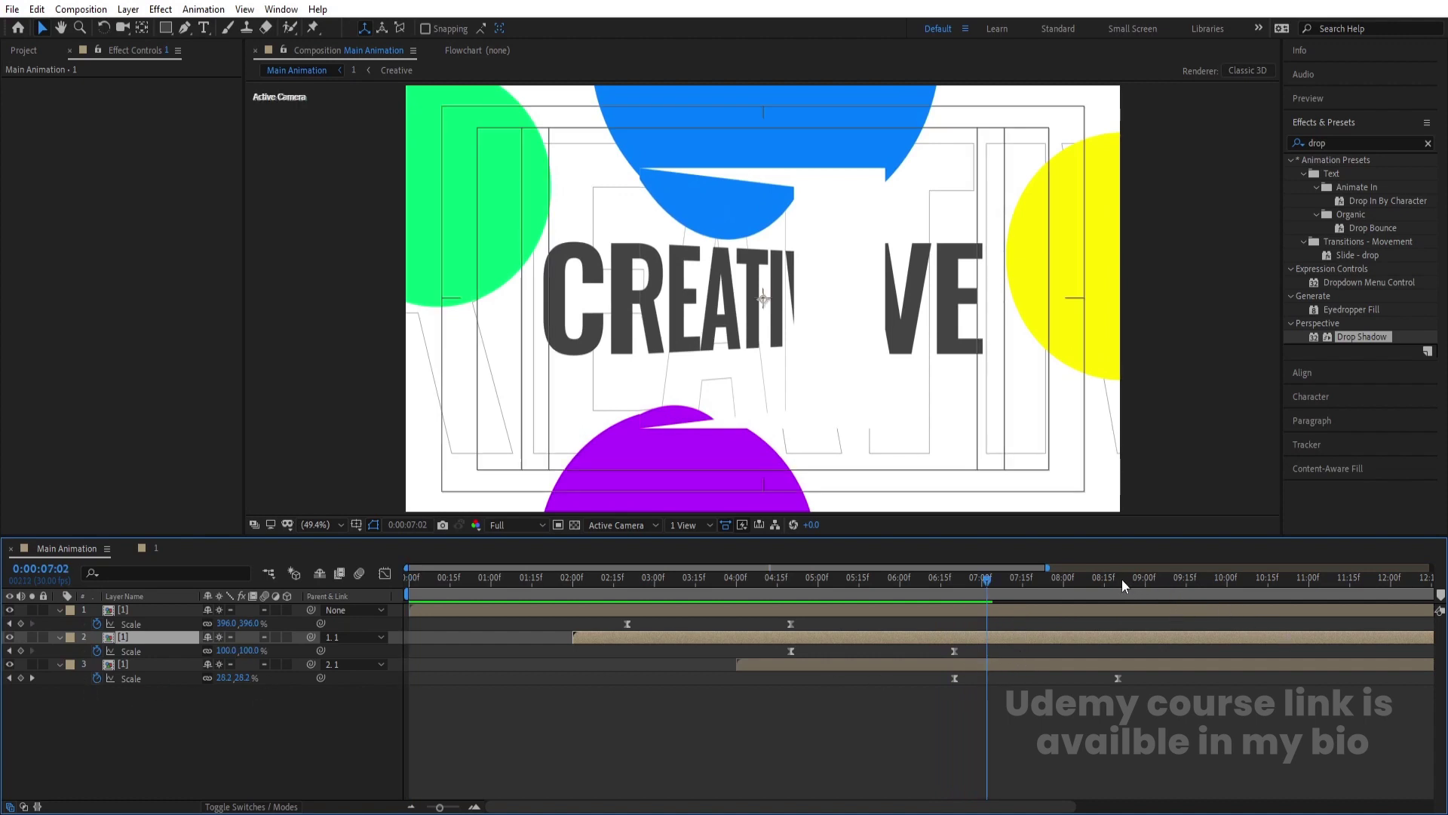
- Return to the Scale keyframe at 0:00:06:20 and duplicate layer 3
{"action": "key", "text": "j"}
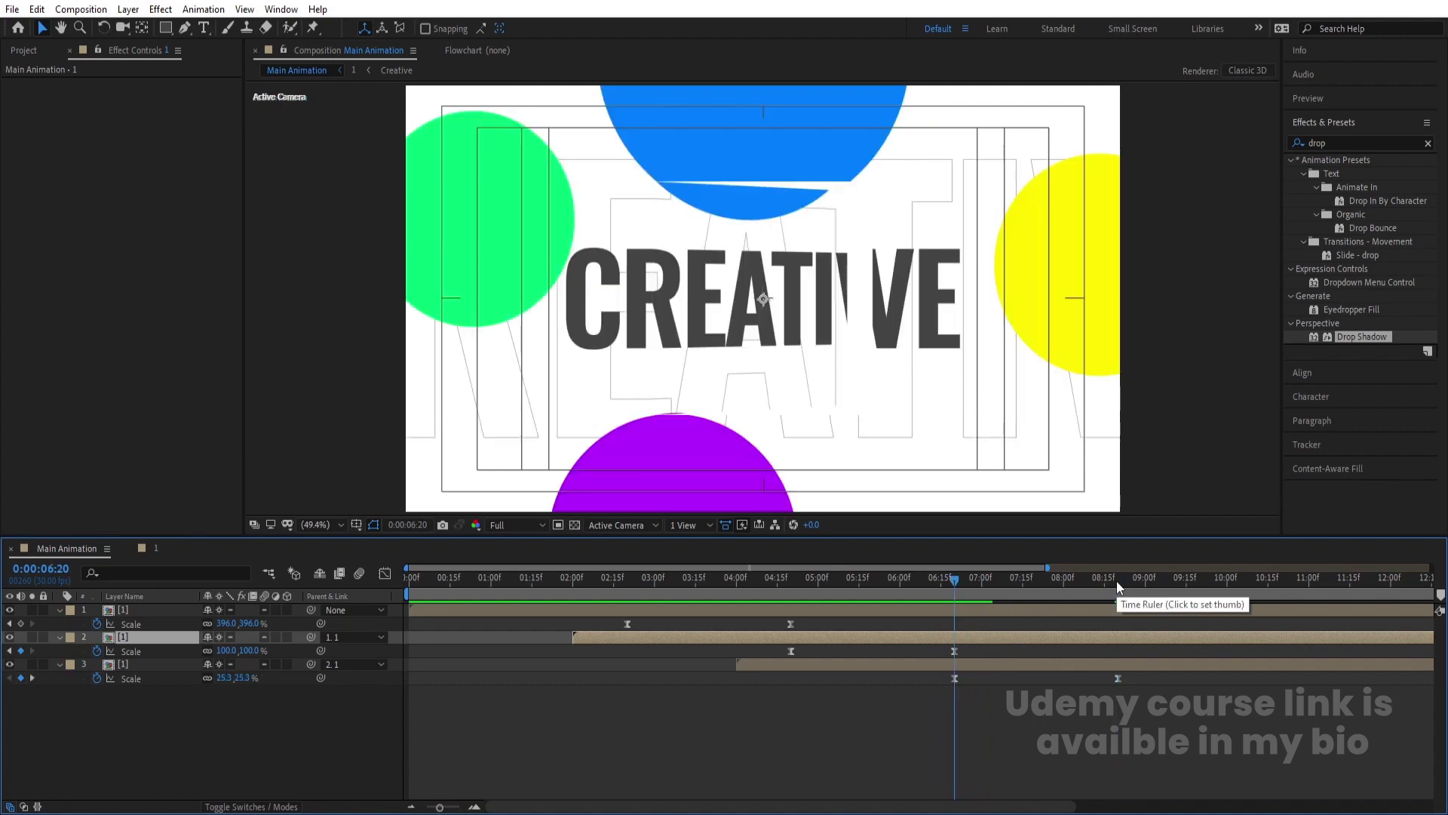
{"action": "left_click", "coordinate": [757, 667]}
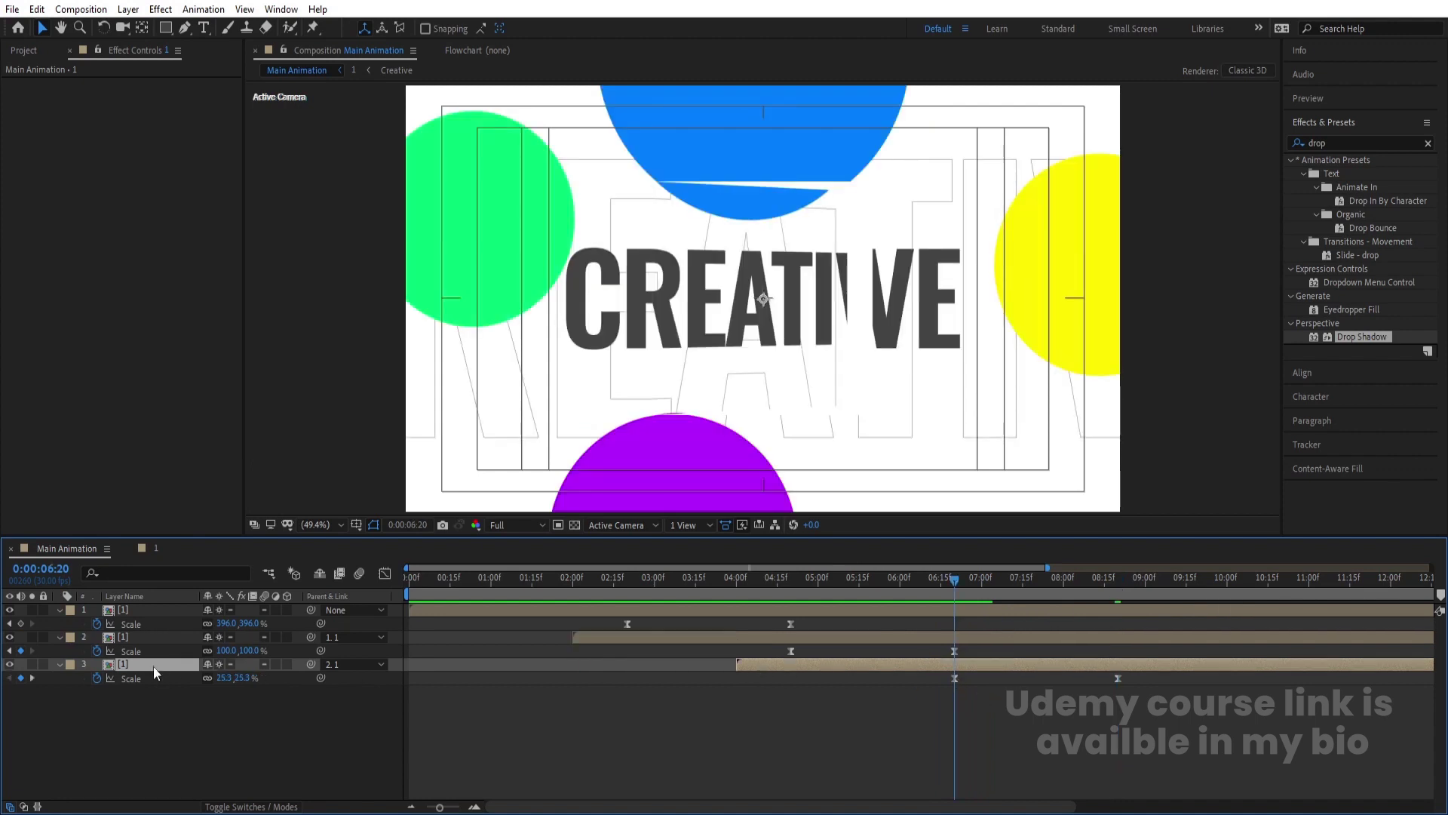
{"action": "key", "text": "ctrl+d"}
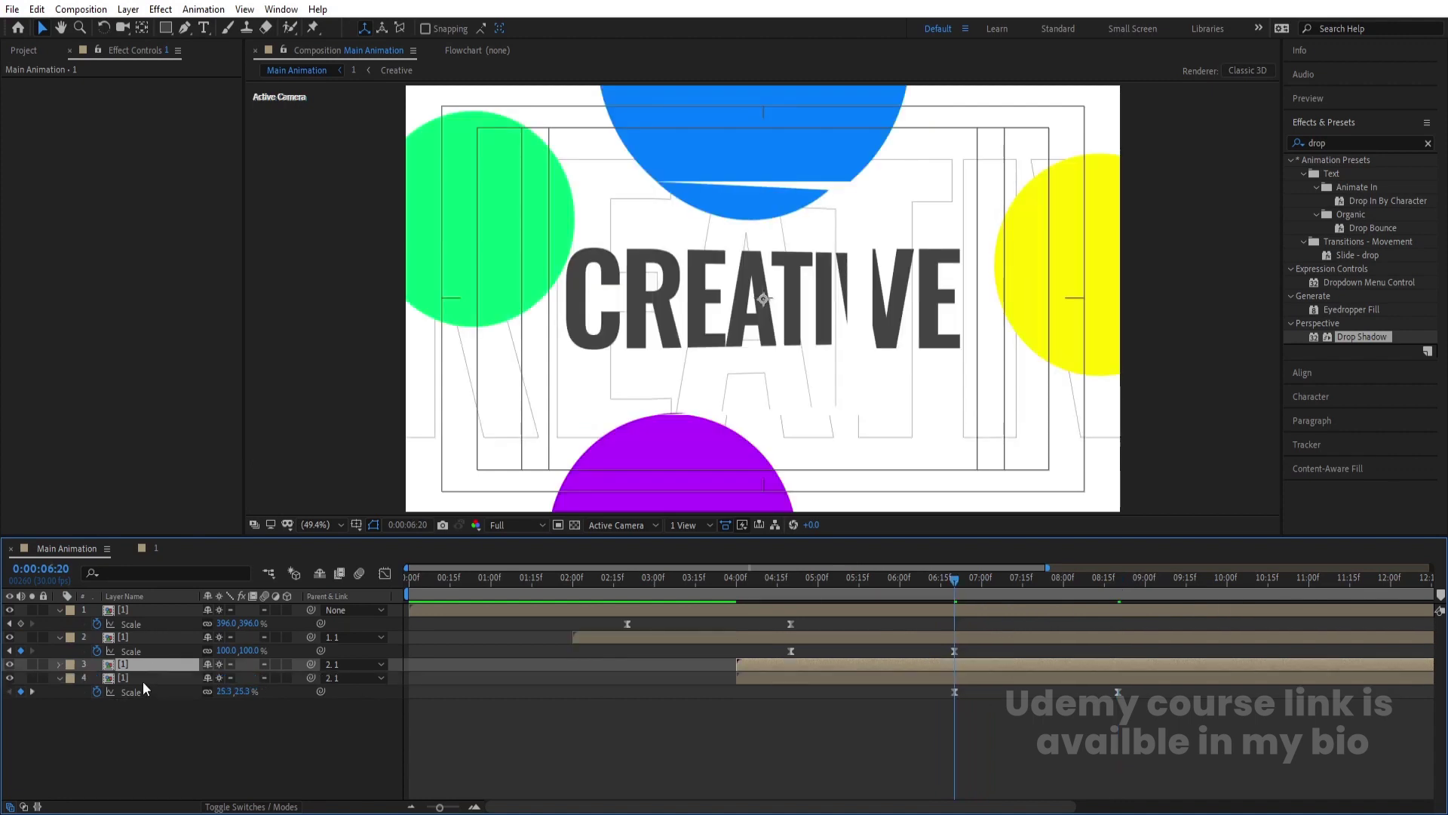
- Set layer 4's parent to None and reveal the Scale keyframes of layer 3
{"action": "left_click", "coordinate": [142, 681]}
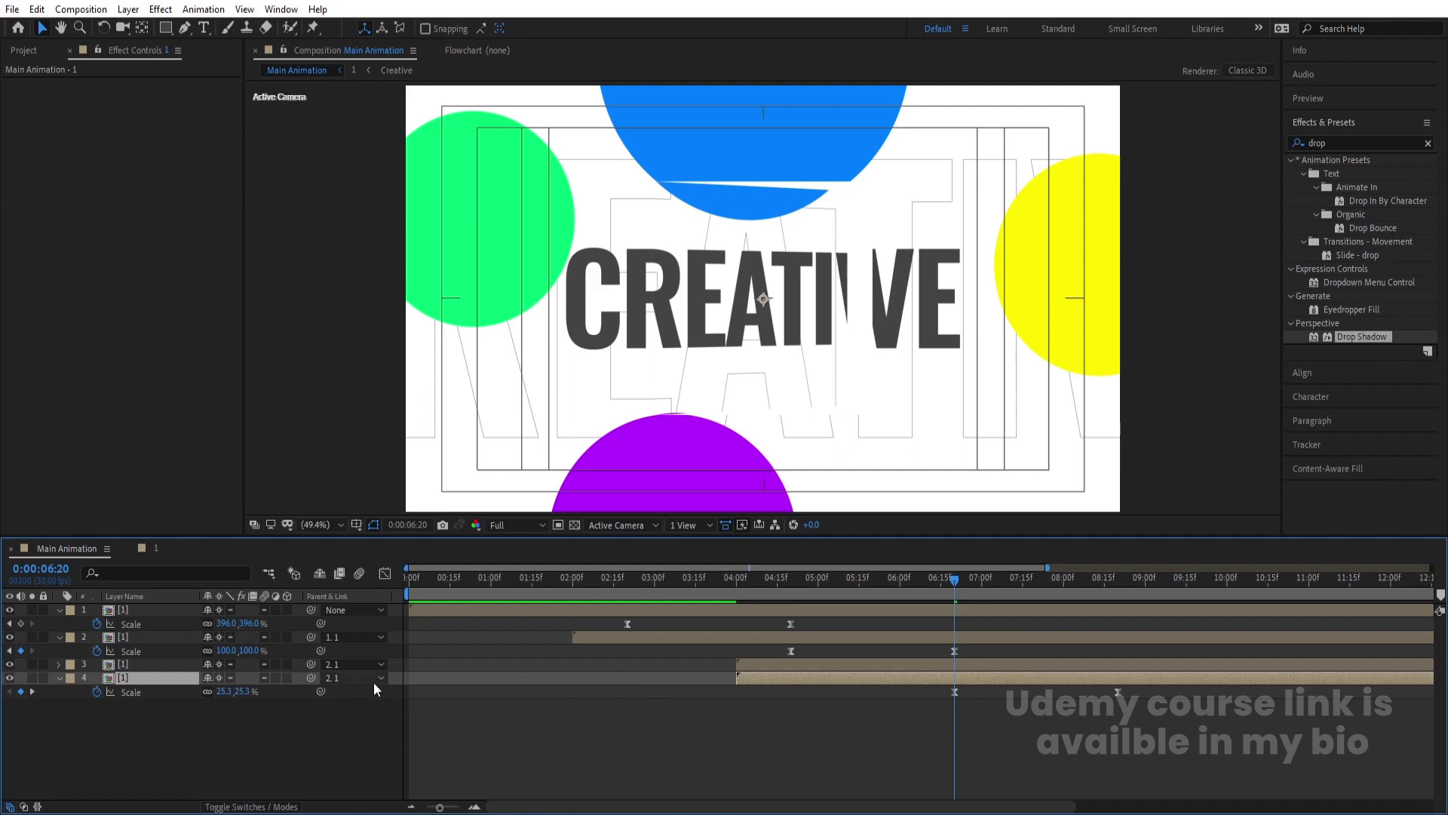
{"action": "left_click", "coordinate": [32, 677]}
{"action": "left_click", "coordinate": [30, 677]}
{"action": "left_click", "coordinate": [378, 678]}
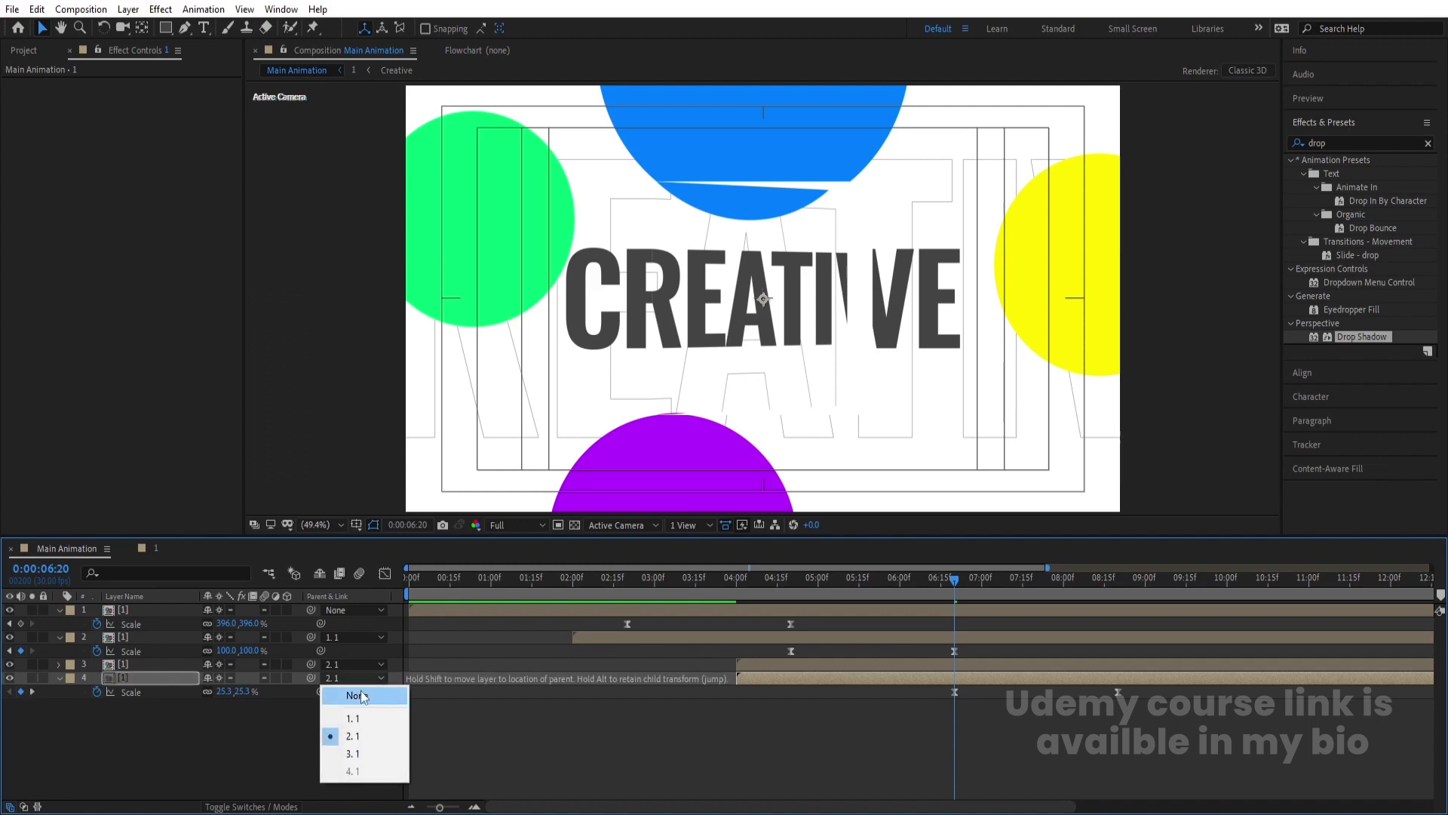
{"action": "left_click", "coordinate": [362, 695]}
{"action": "left_click", "coordinate": [1022, 666]}
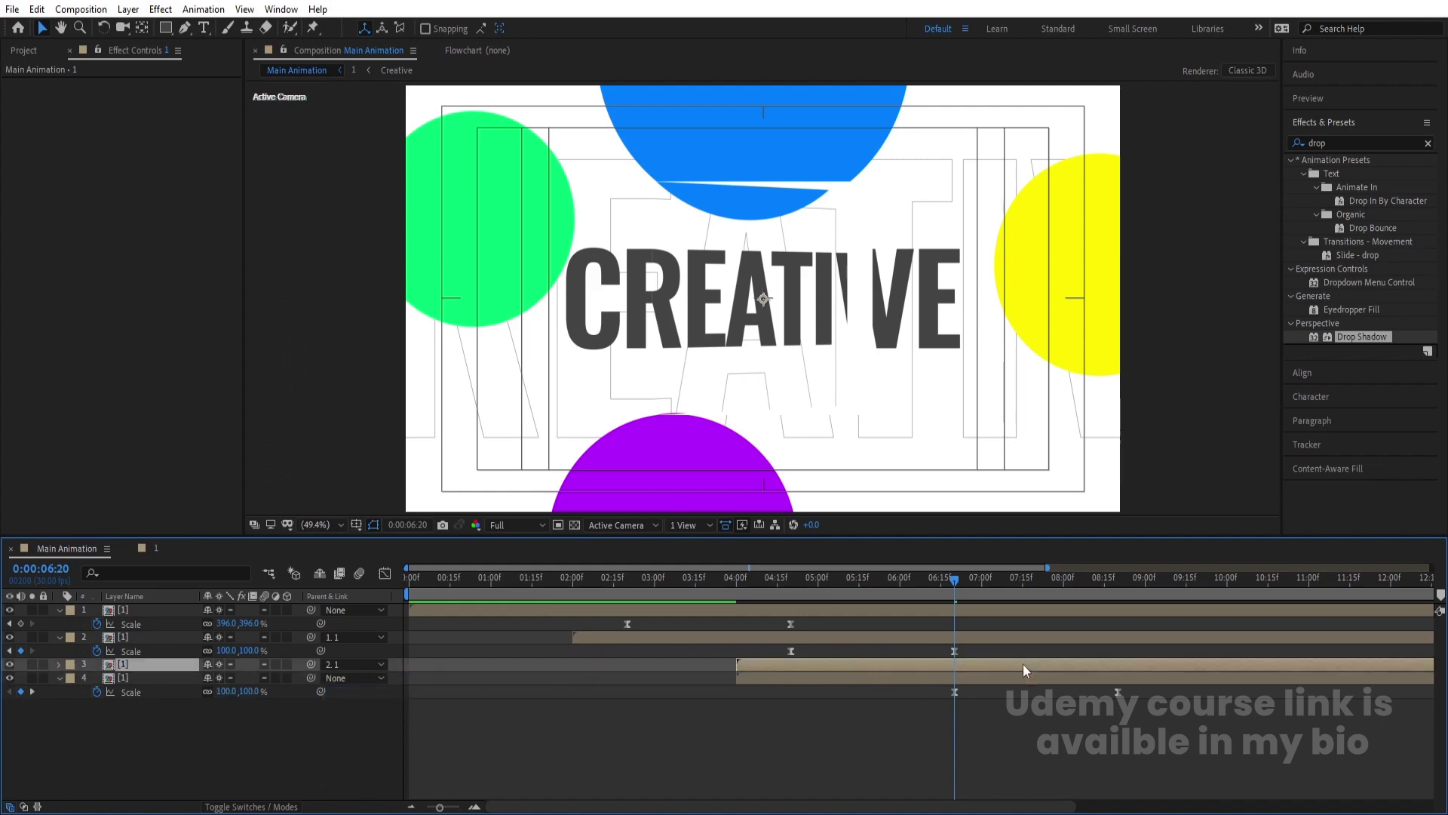
{"action": "key", "text": "s"}
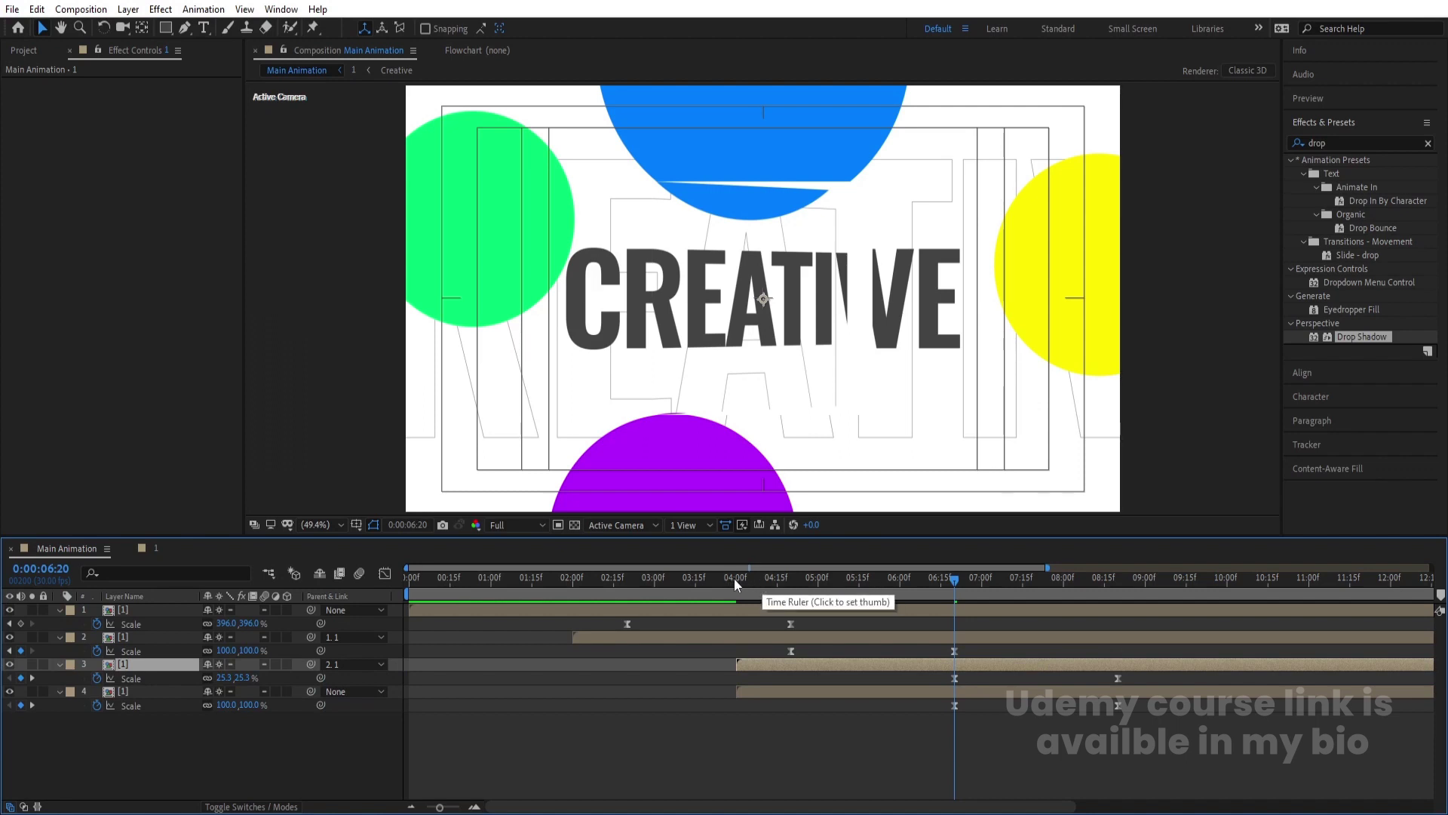
- Shift layer 4 in time to start at 0:00:06:00
{"action": "left_click", "coordinate": [899, 579]}
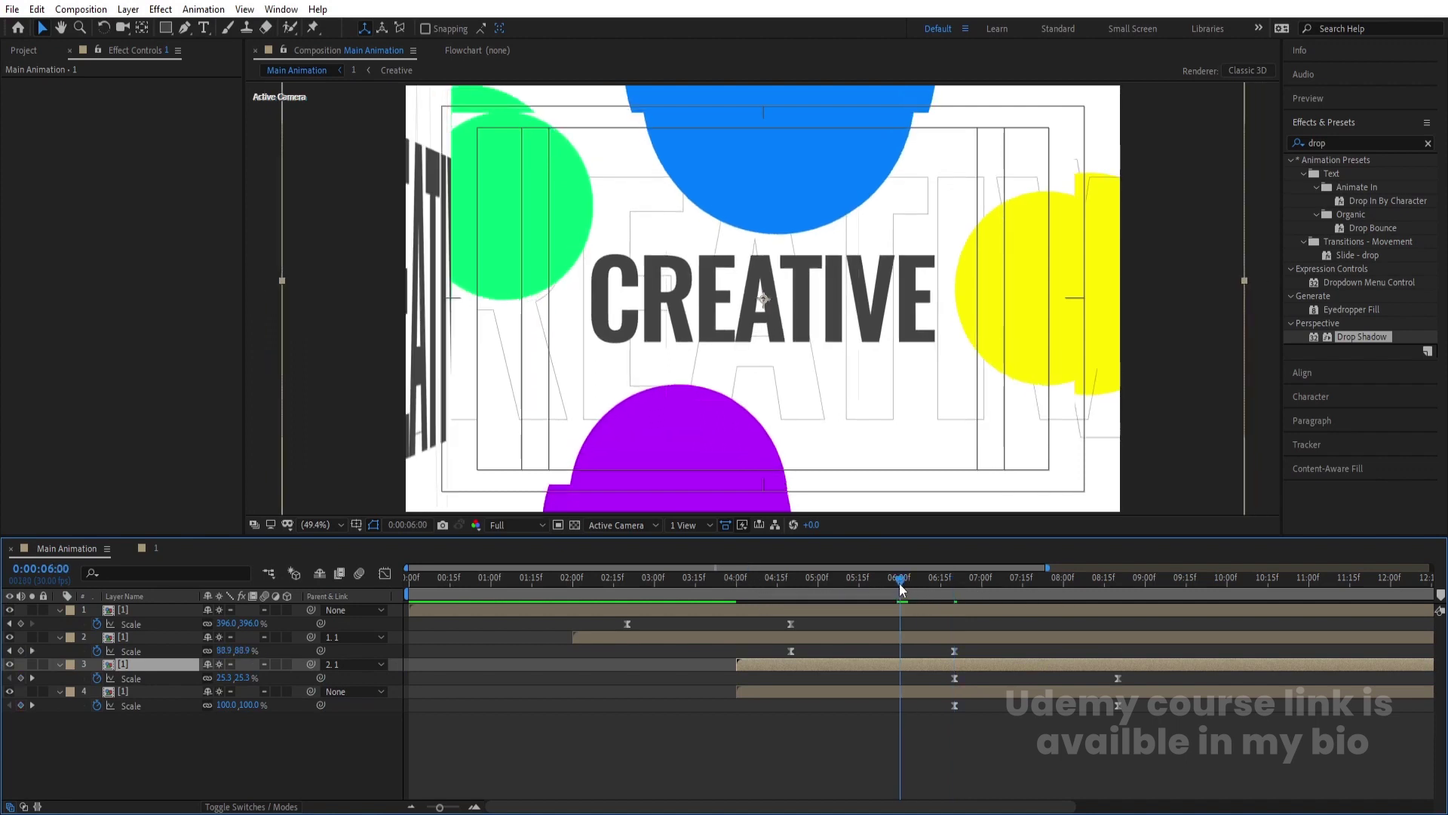
{"action": "left_click", "coordinate": [882, 691]}
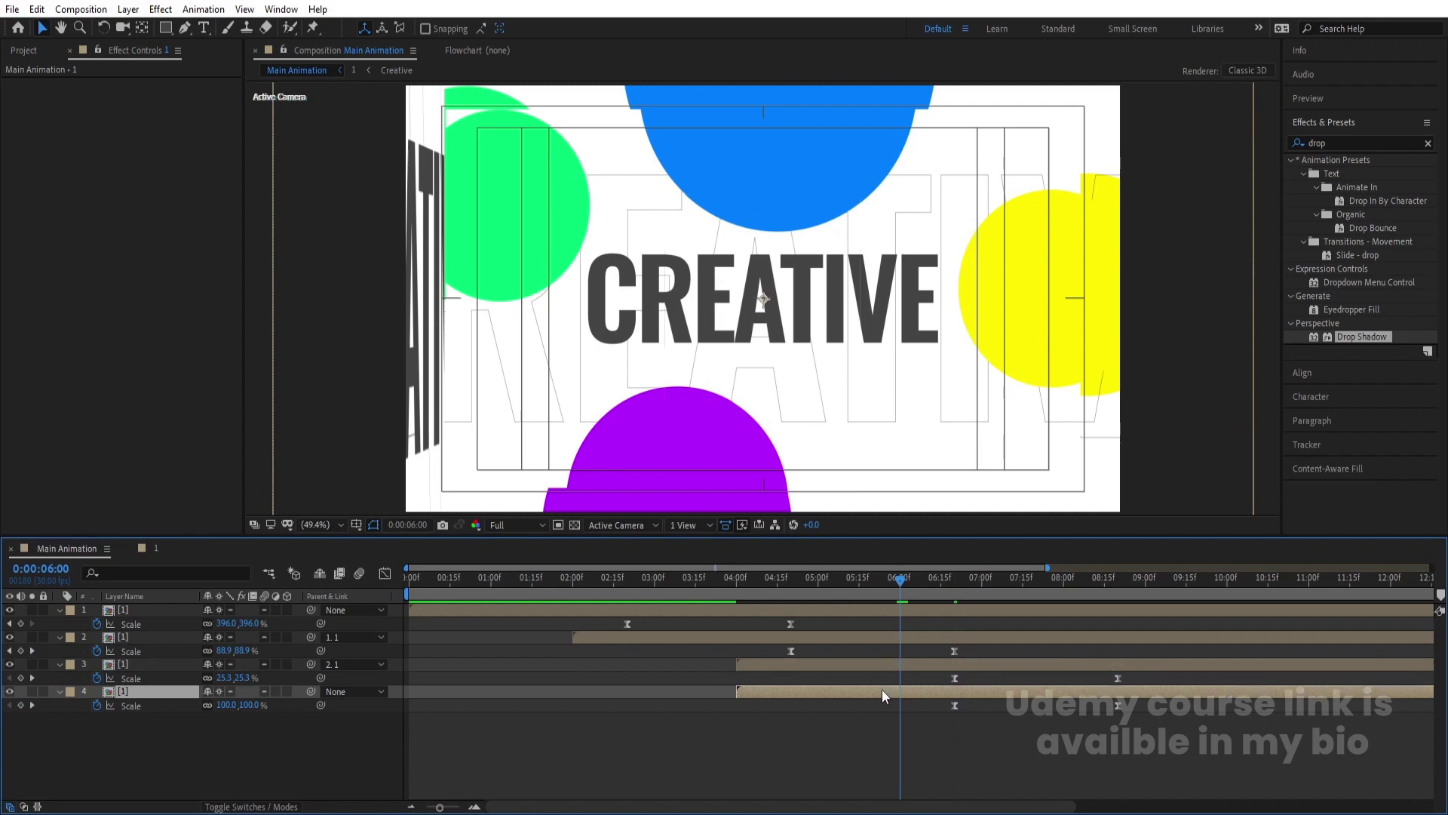
{"action": "key", "text": "bracketleft"}
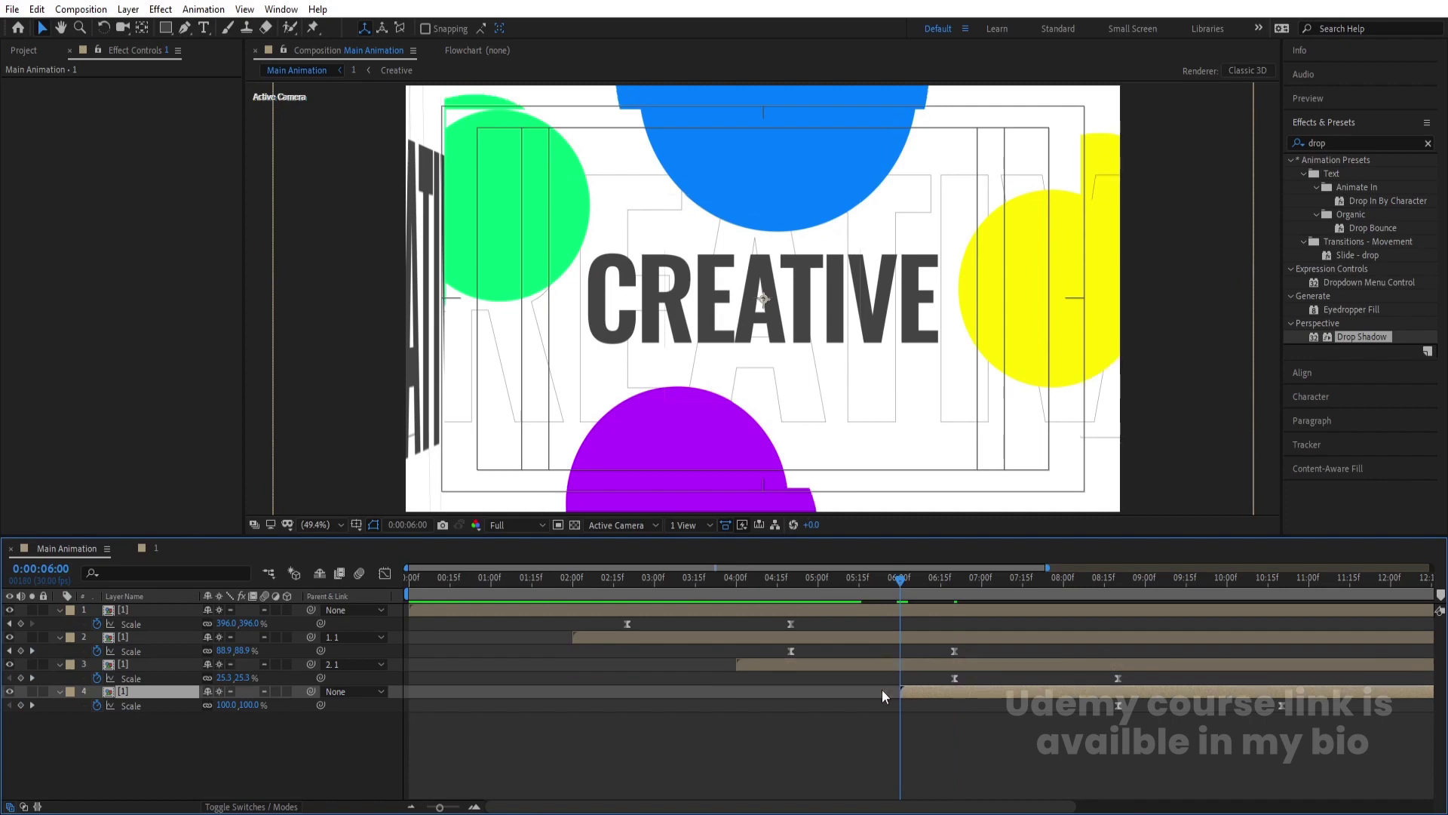
- Preview the animation up to 0:00:08:00, and at 0:00:08:20 parent layer 4 to layer 3
{"action": "key", "text": "space"}
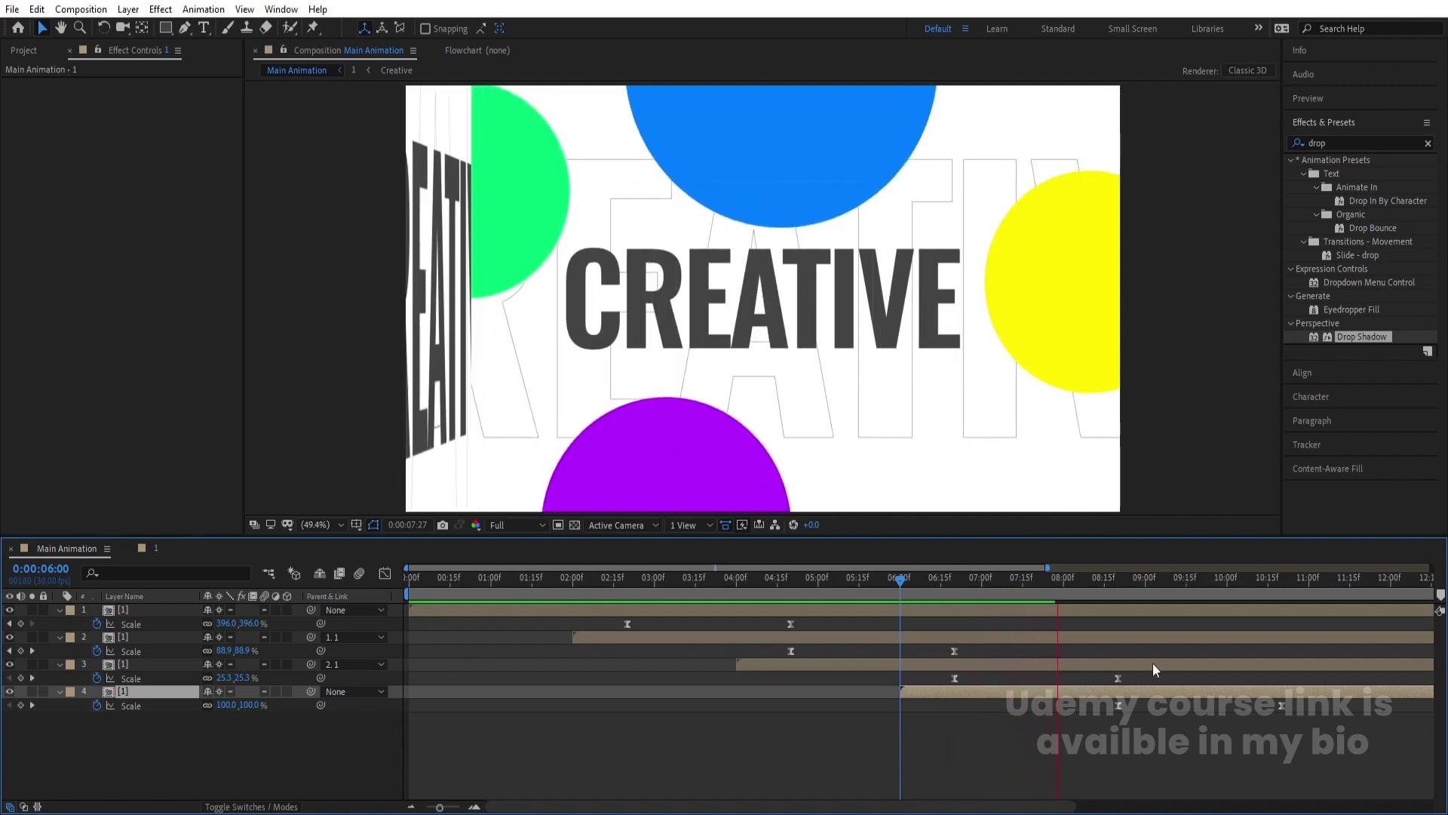
{"action": "key", "text": "space"}
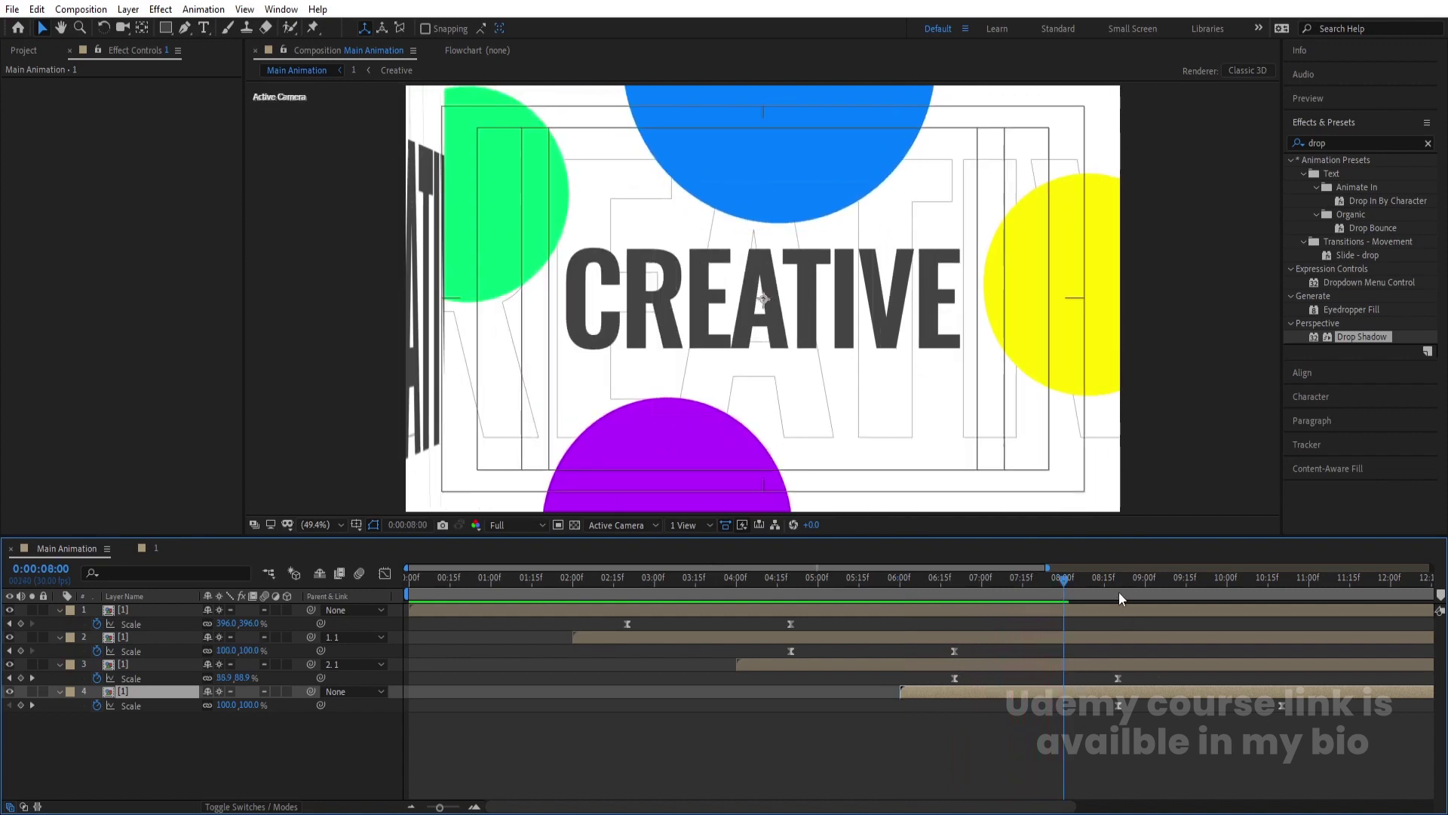
{"action": "left_click", "coordinate": [1120, 592]}
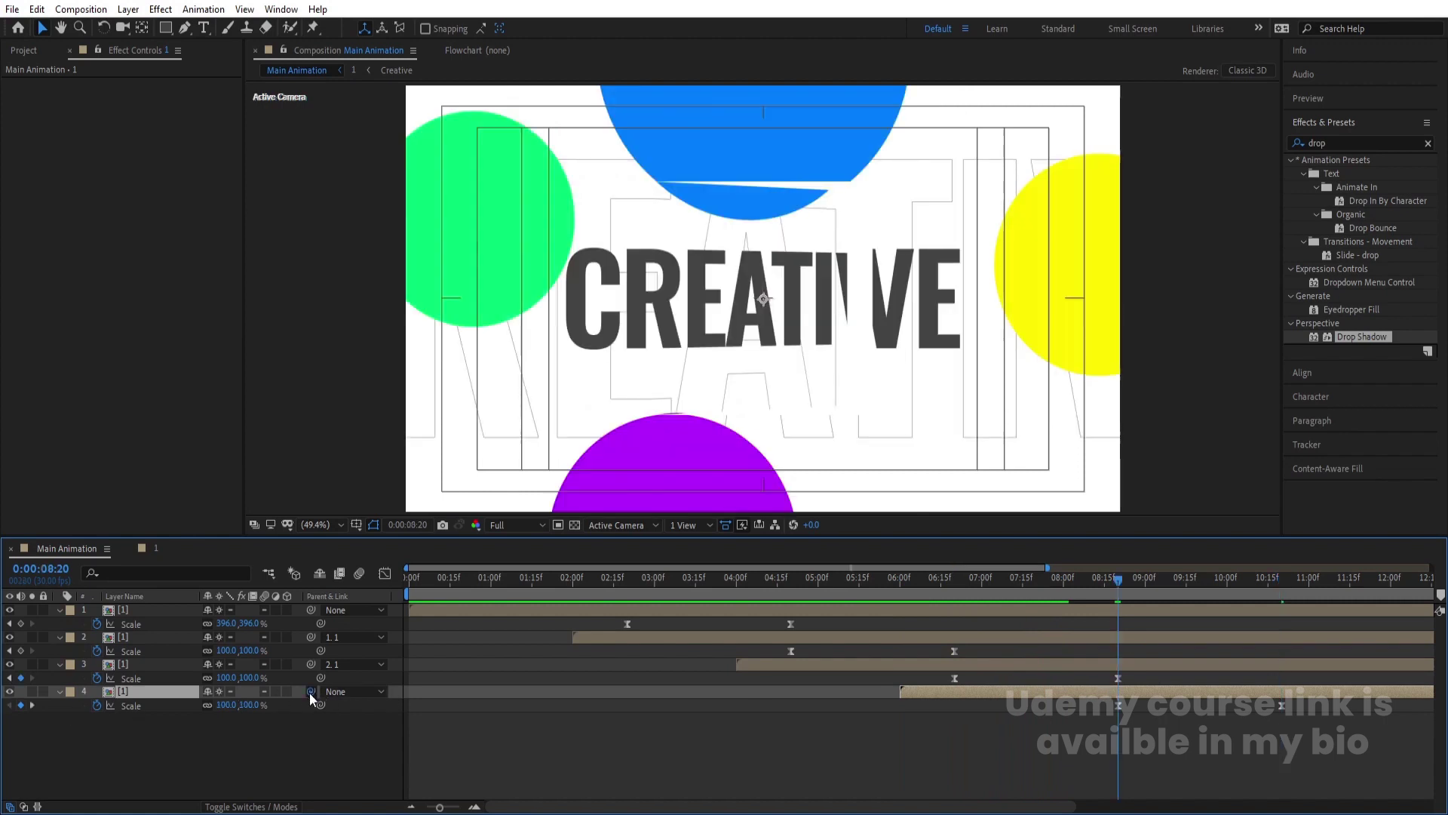
{"action": "left_click_drag", "start_coordinate": [311, 691], "coordinate": [145, 667]}
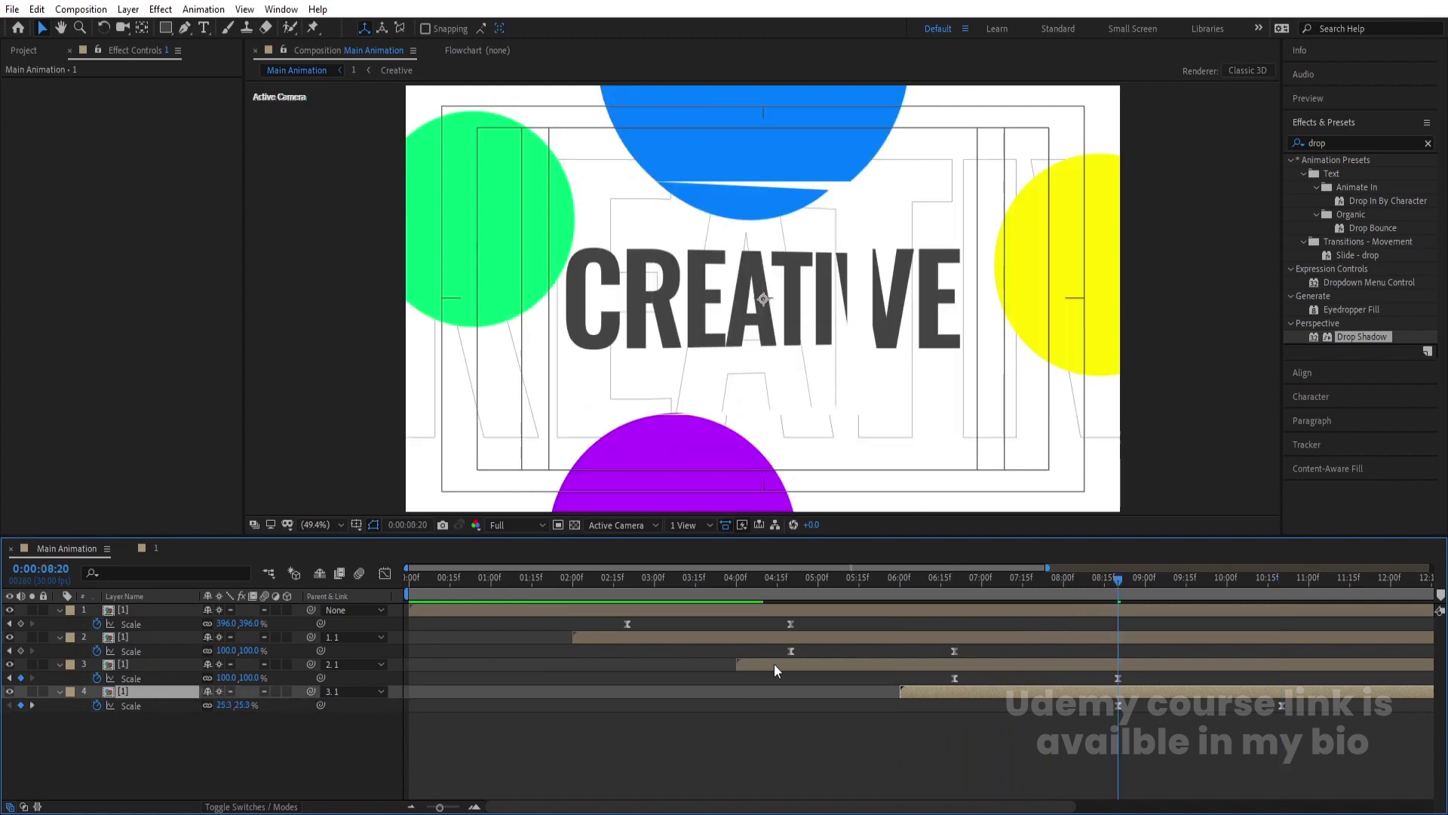
- Play the chained zoom animation from 0:00:02:00 to about 0:00:08:18
{"action": "left_click", "coordinate": [575, 591]}
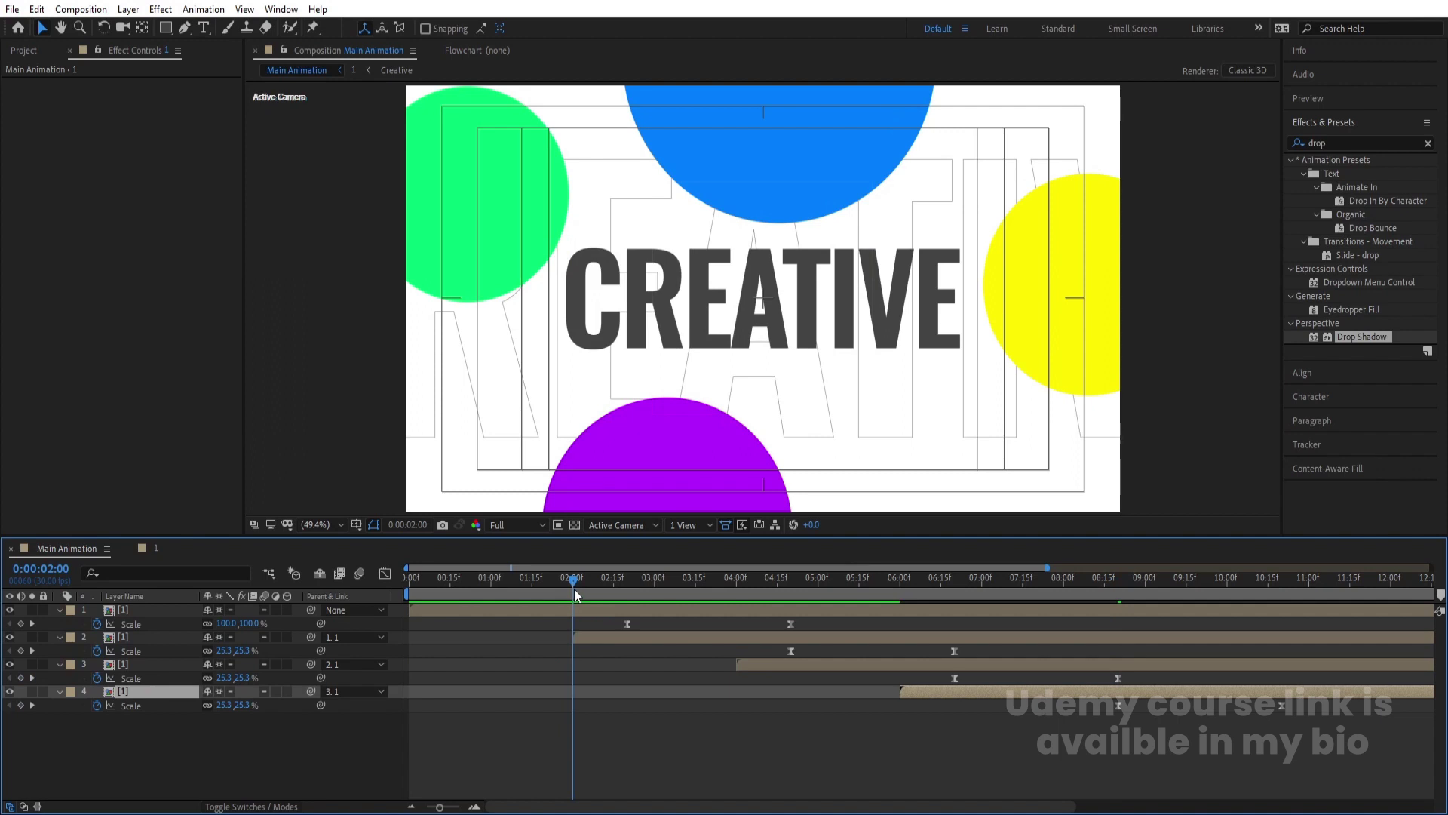
{"action": "key", "text": "space"}
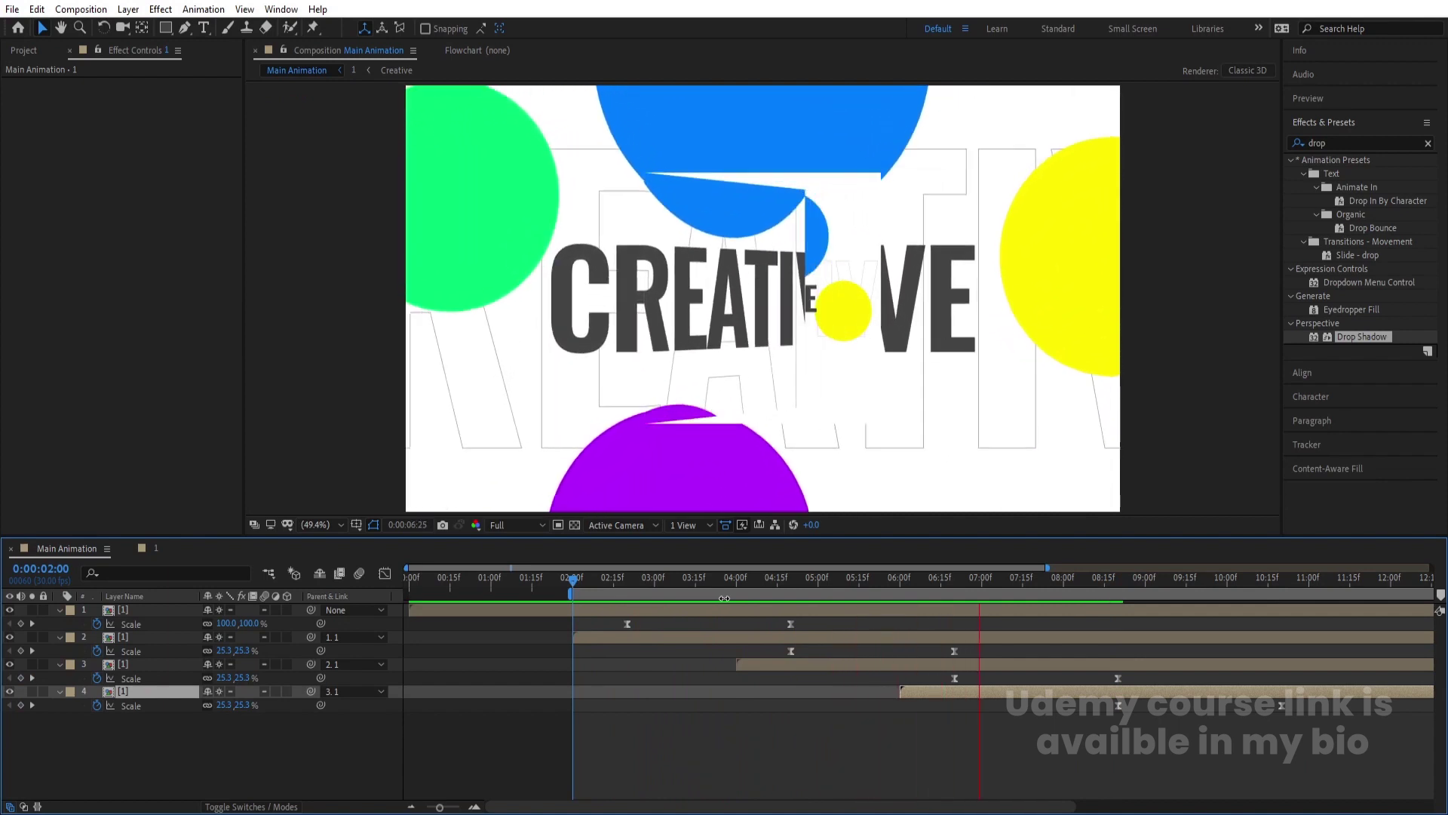
{"action": "key", "text": "space"}
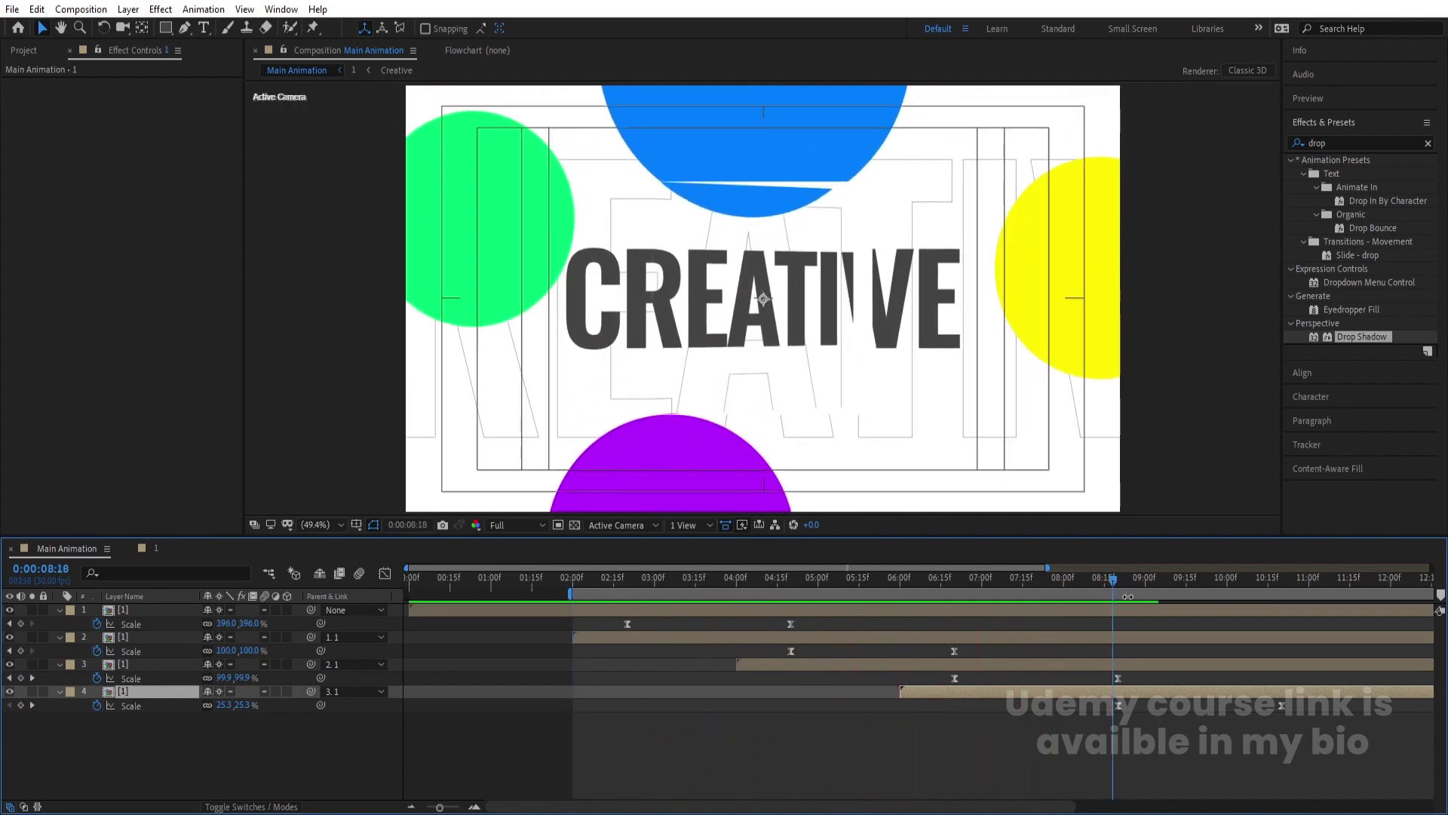
- Set the work area to start at 0:00:04:00 and play the animation from there
{"action": "left_click_drag", "start_coordinate": [1109, 585], "coordinate": [733, 623]}
{"action": "key", "text": "b"}
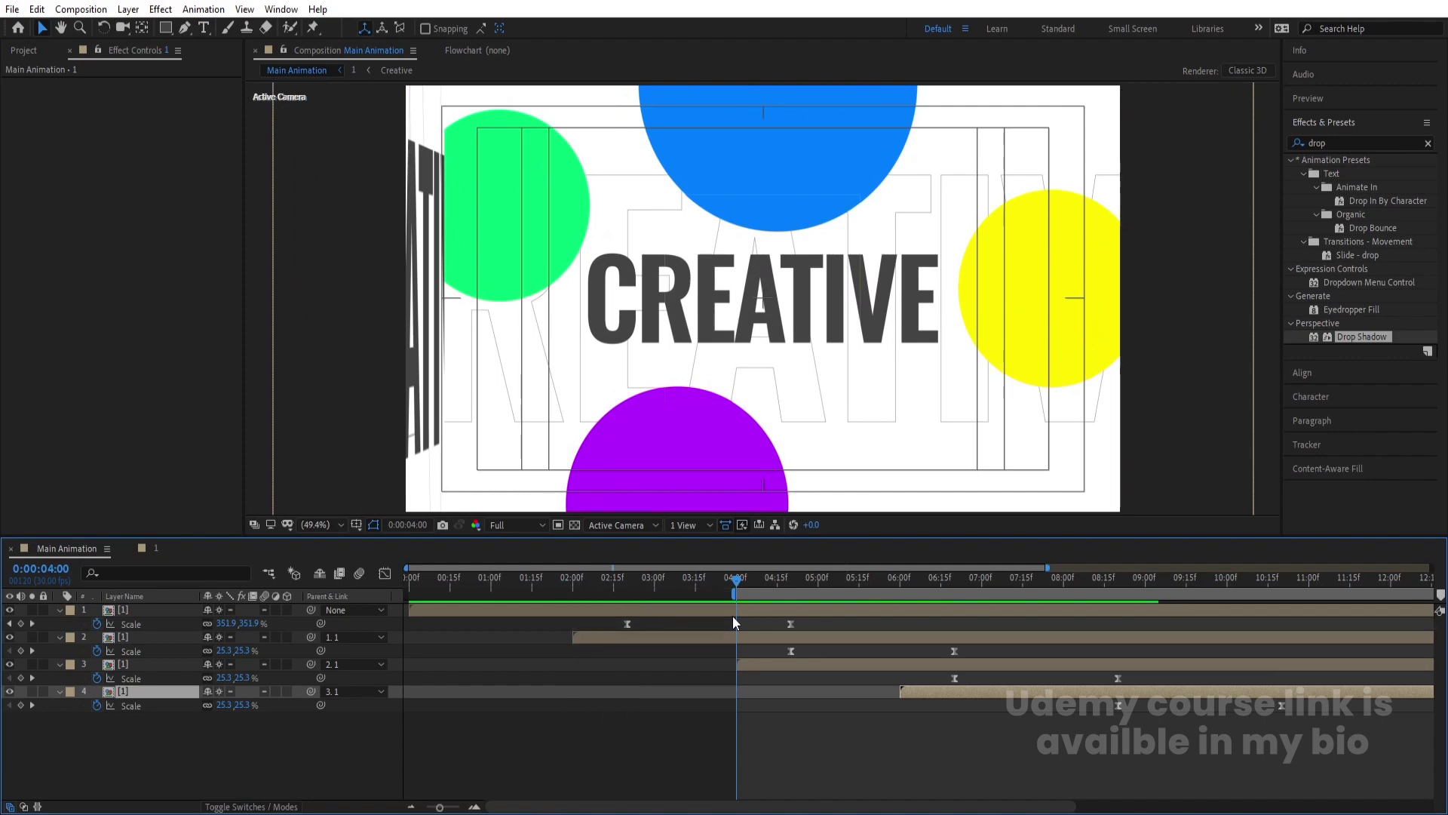
{"action": "key", "text": "space"}
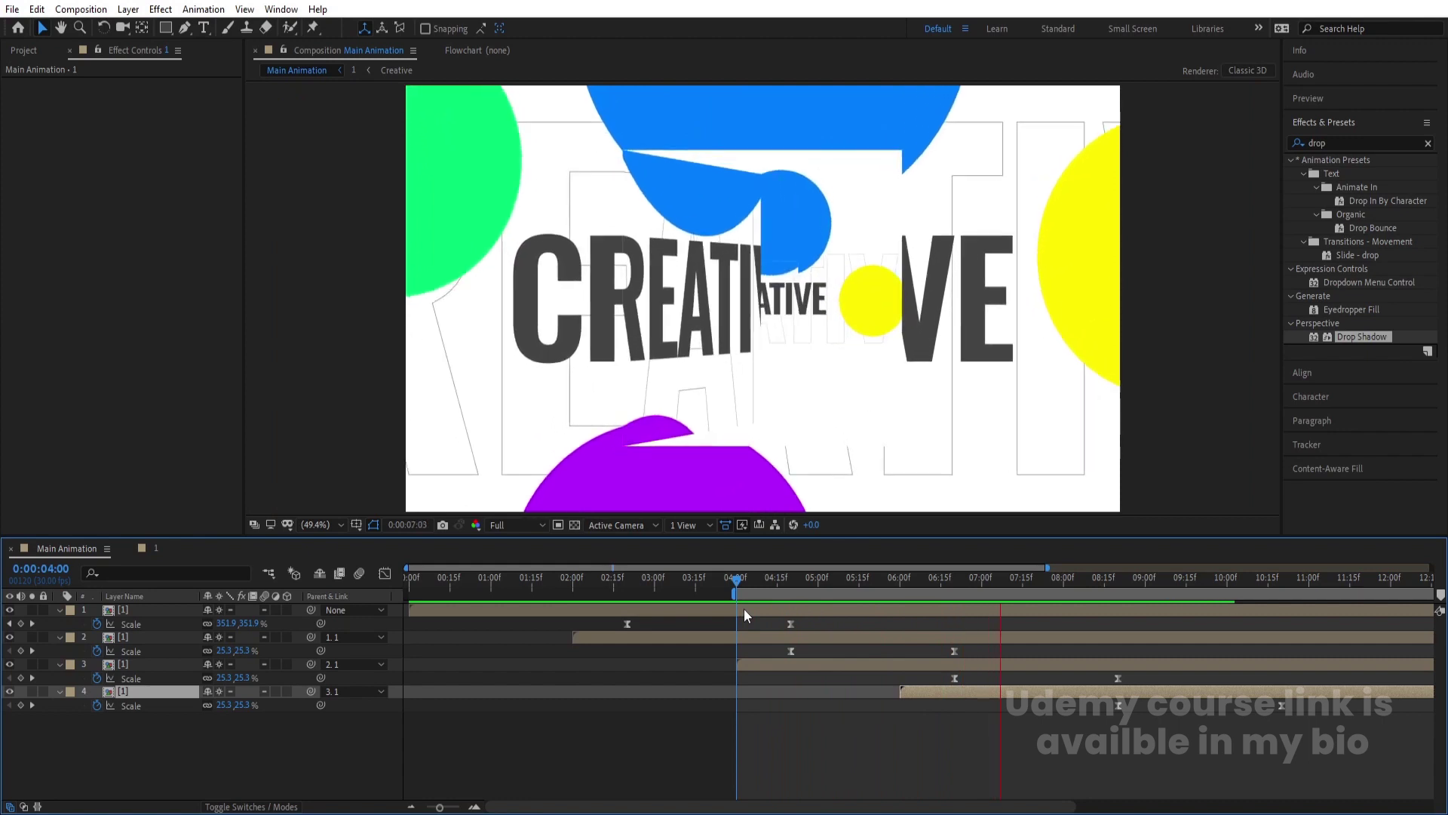
{"action": "key", "text": "space"}
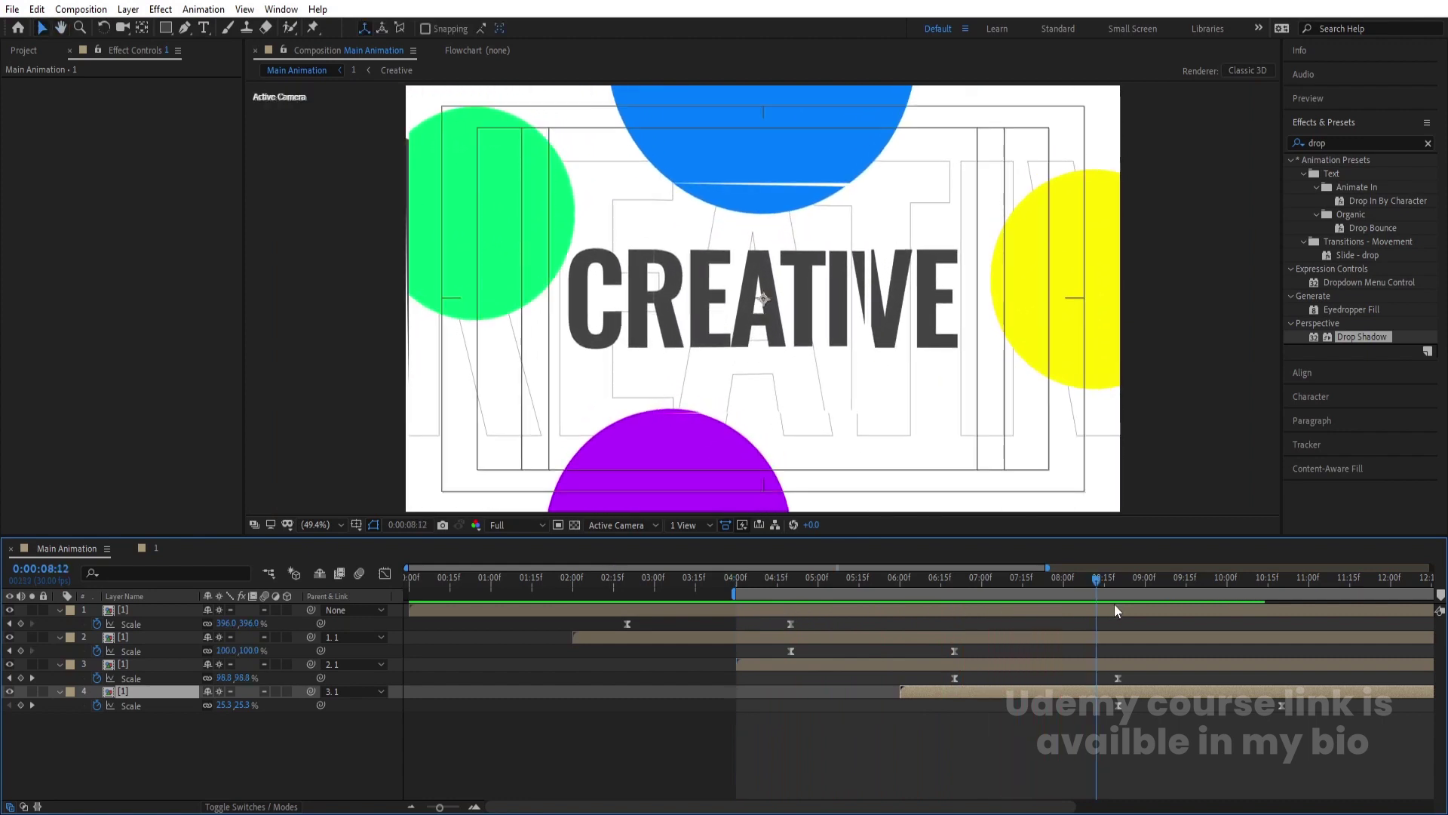
- Return to exactly 0:00:04:00 and examine that frame as the starting point of the loop
{"action": "left_click_drag", "start_coordinate": [786, 581], "coordinate": [748, 576]}
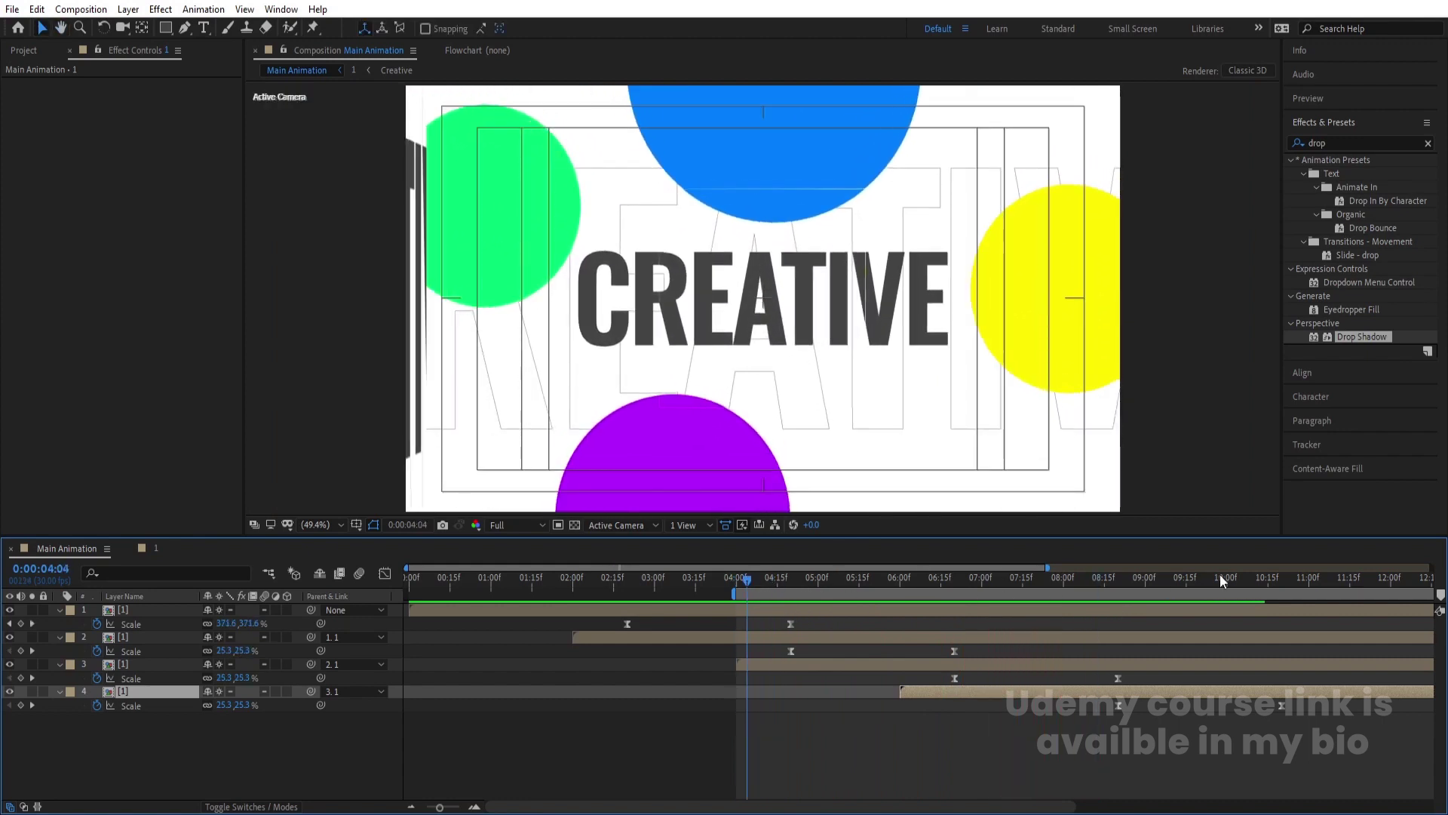
{"action": "left_click", "coordinate": [739, 579]}
{"action": "left_click_drag", "start_coordinate": [738, 577], "coordinate": [733, 579]}
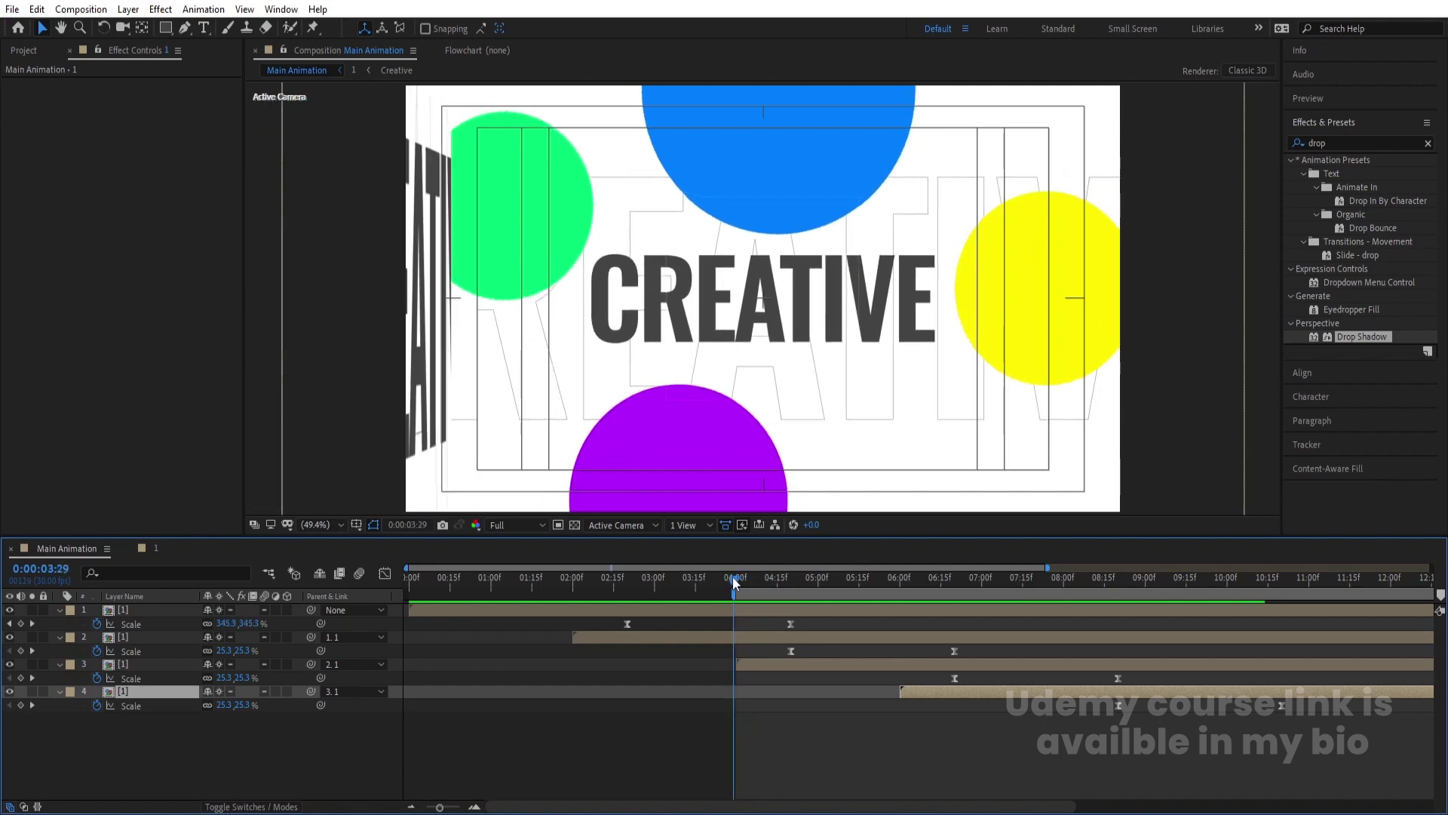
{"action": "scroll", "coordinate": [750, 572], "scroll_direction": "up", "scroll_amount": 5}
{"action": "left_click", "coordinate": [755, 573]}
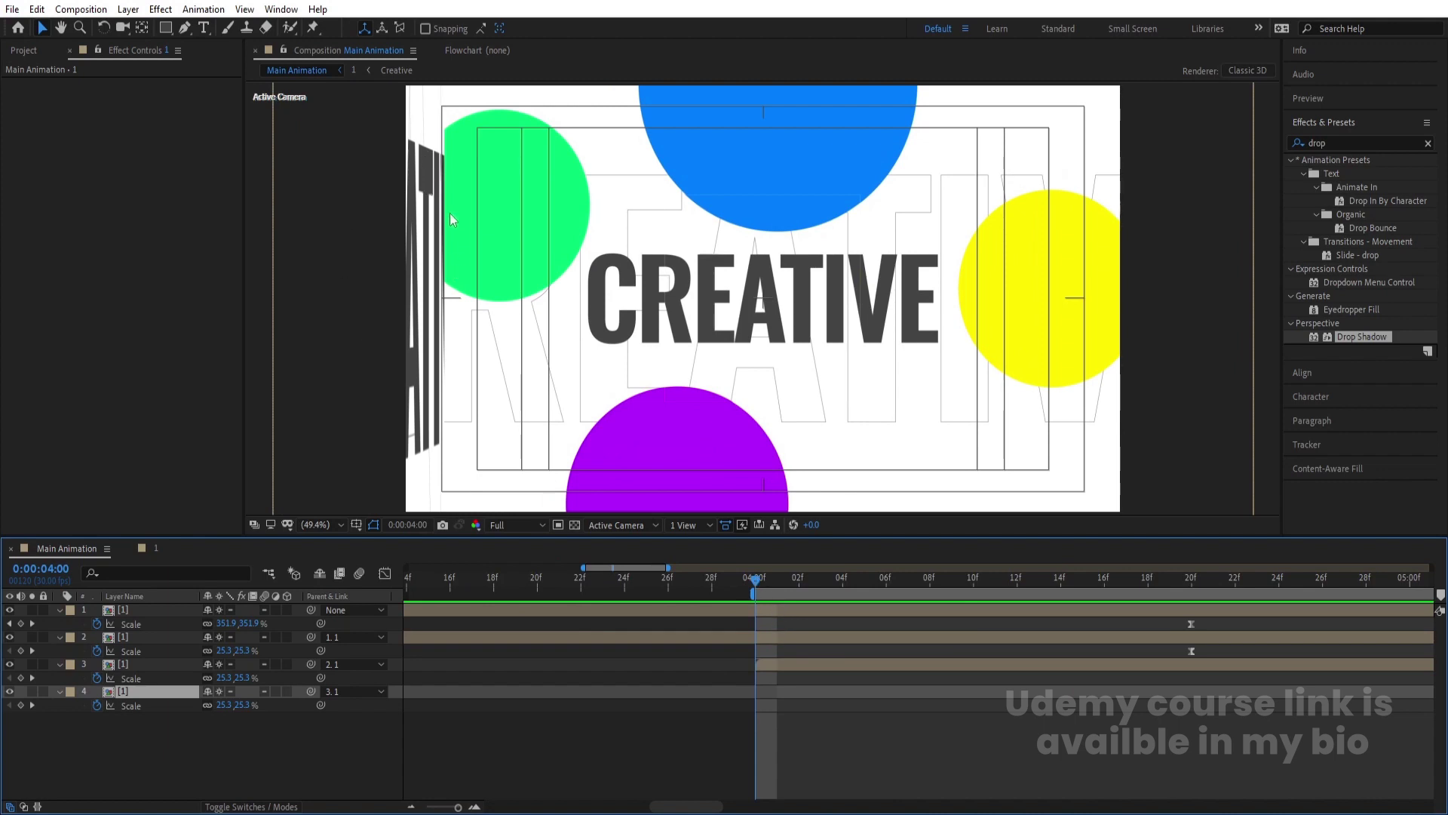
{"action": "scroll", "coordinate": [826, 577], "scroll_direction": "down", "scroll_amount": 5}
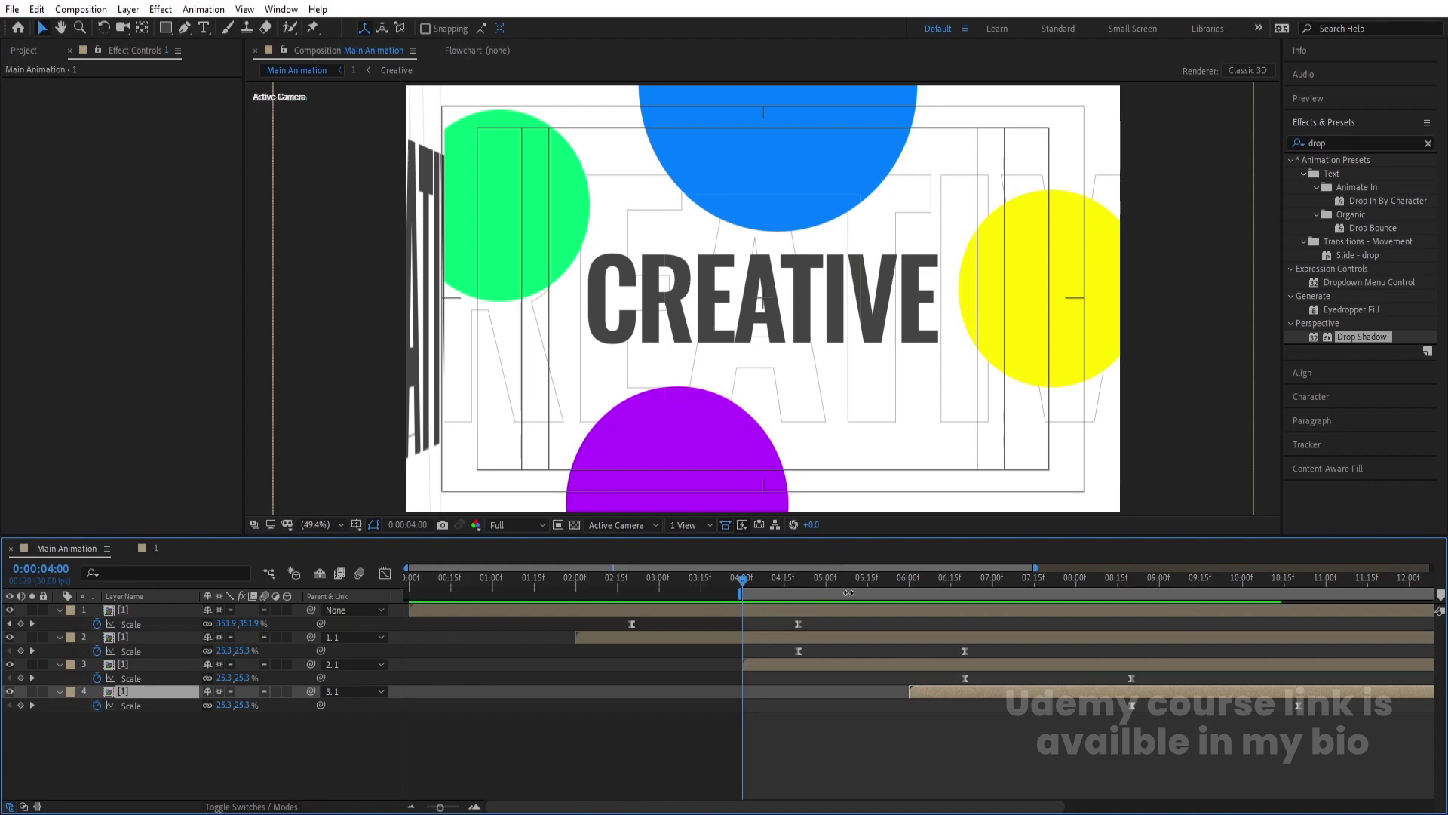
- Find the frame matching the loop start at 0:00:08:00, end the work area there, and play the loop
{"action": "left_click_drag", "start_coordinate": [914, 577], "coordinate": [1065, 609]}
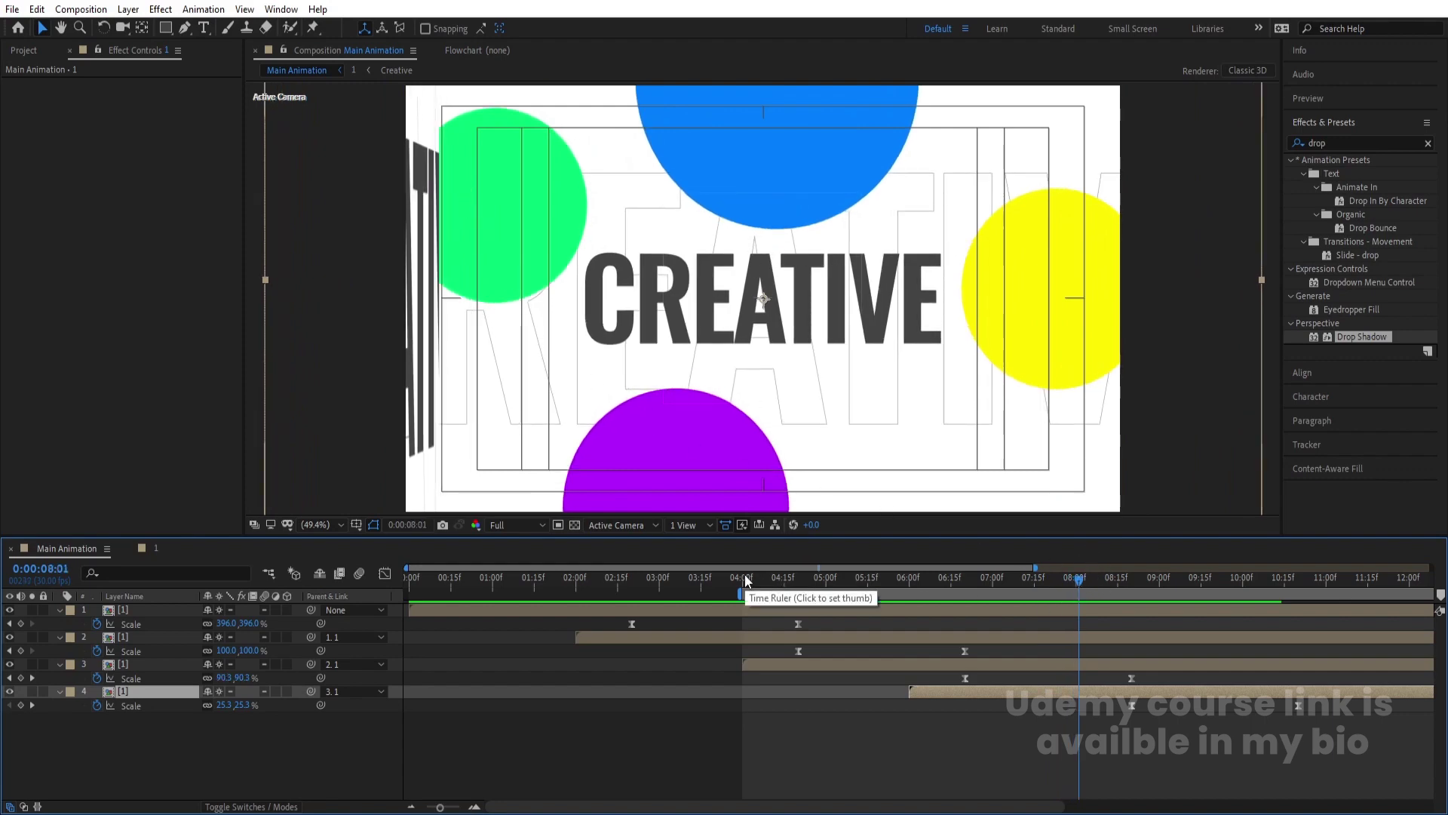
{"action": "left_click", "coordinate": [1074, 579]}
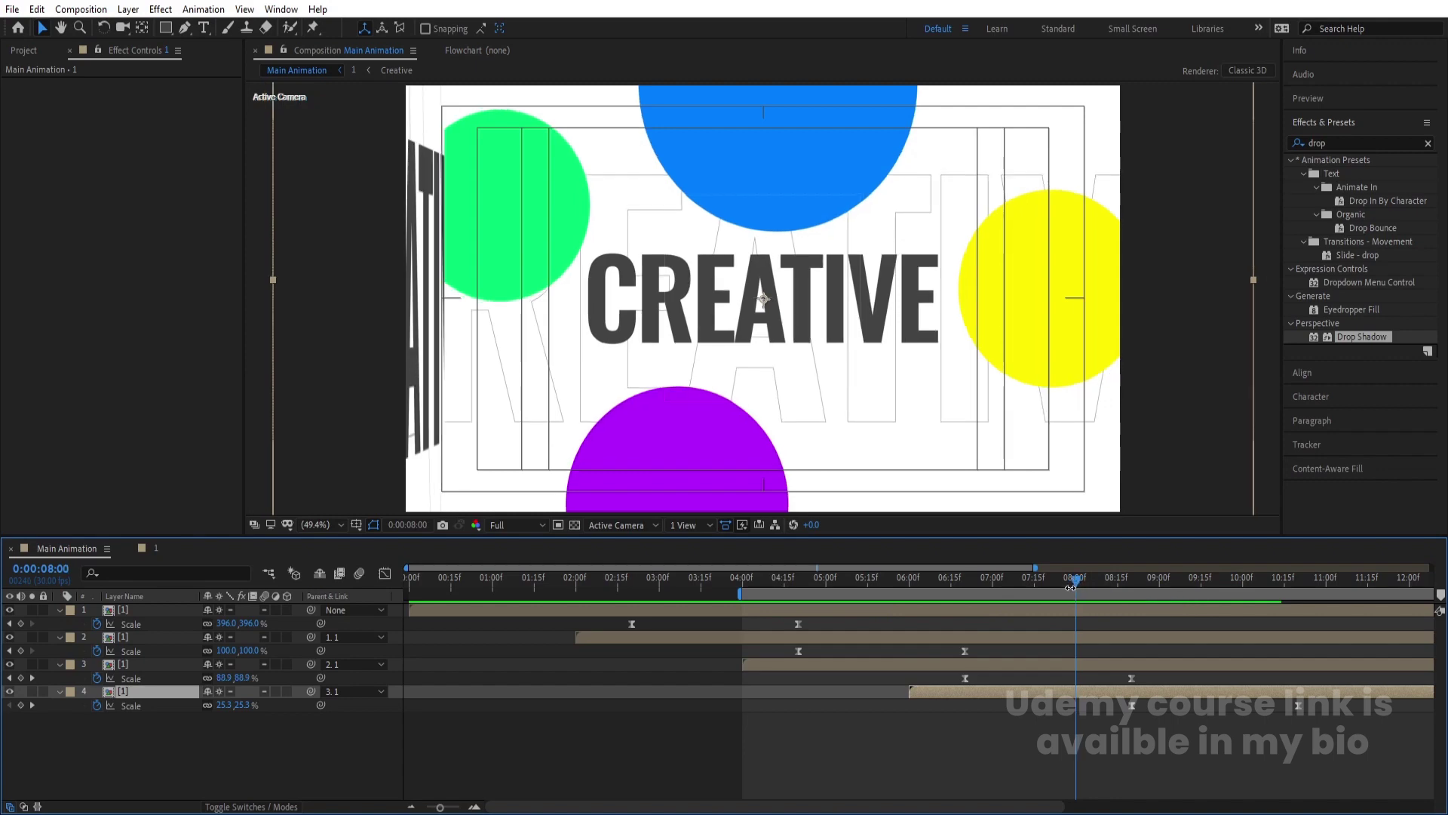
{"action": "key", "text": "n"}
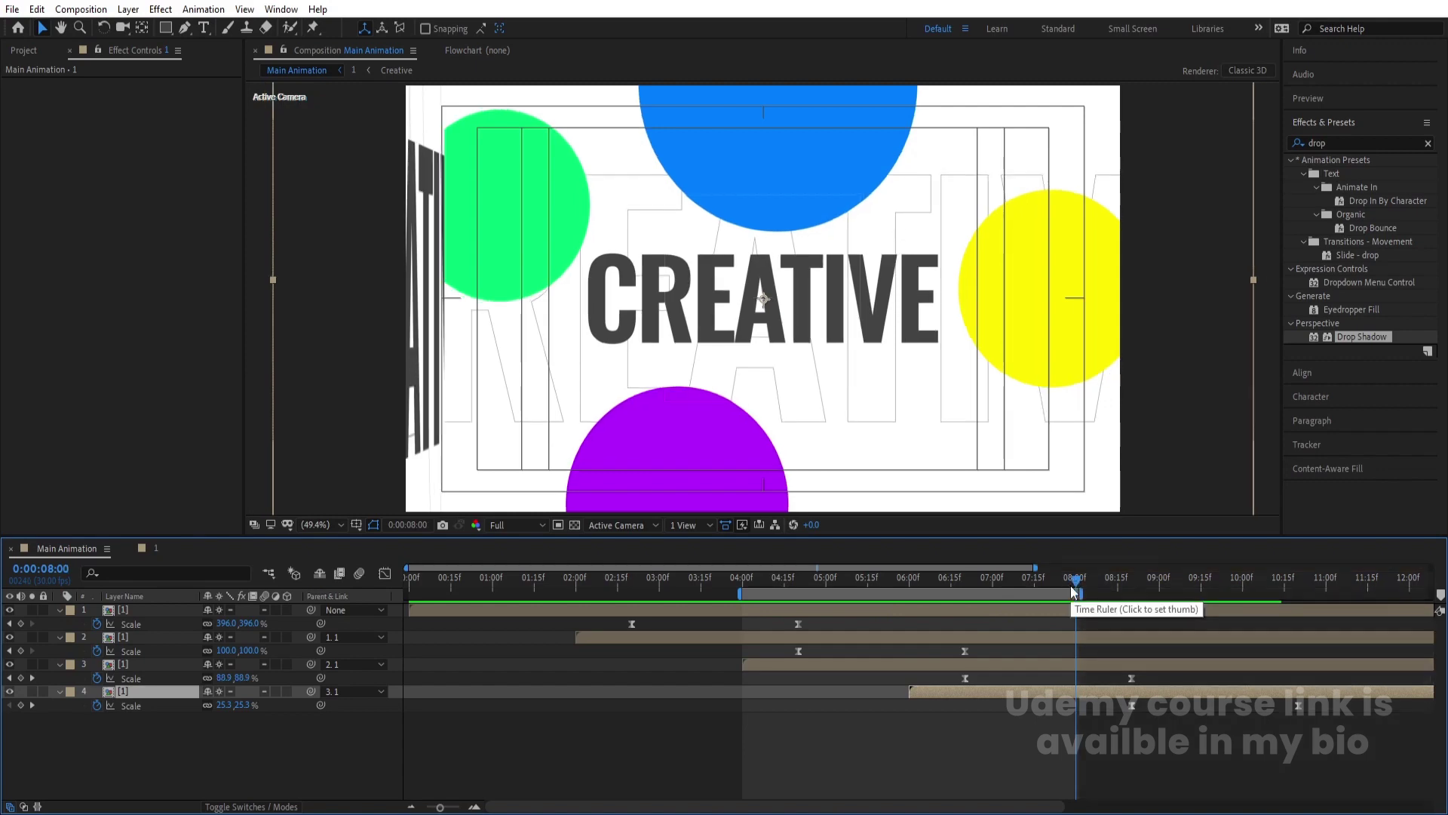
{"action": "key", "text": "space"}
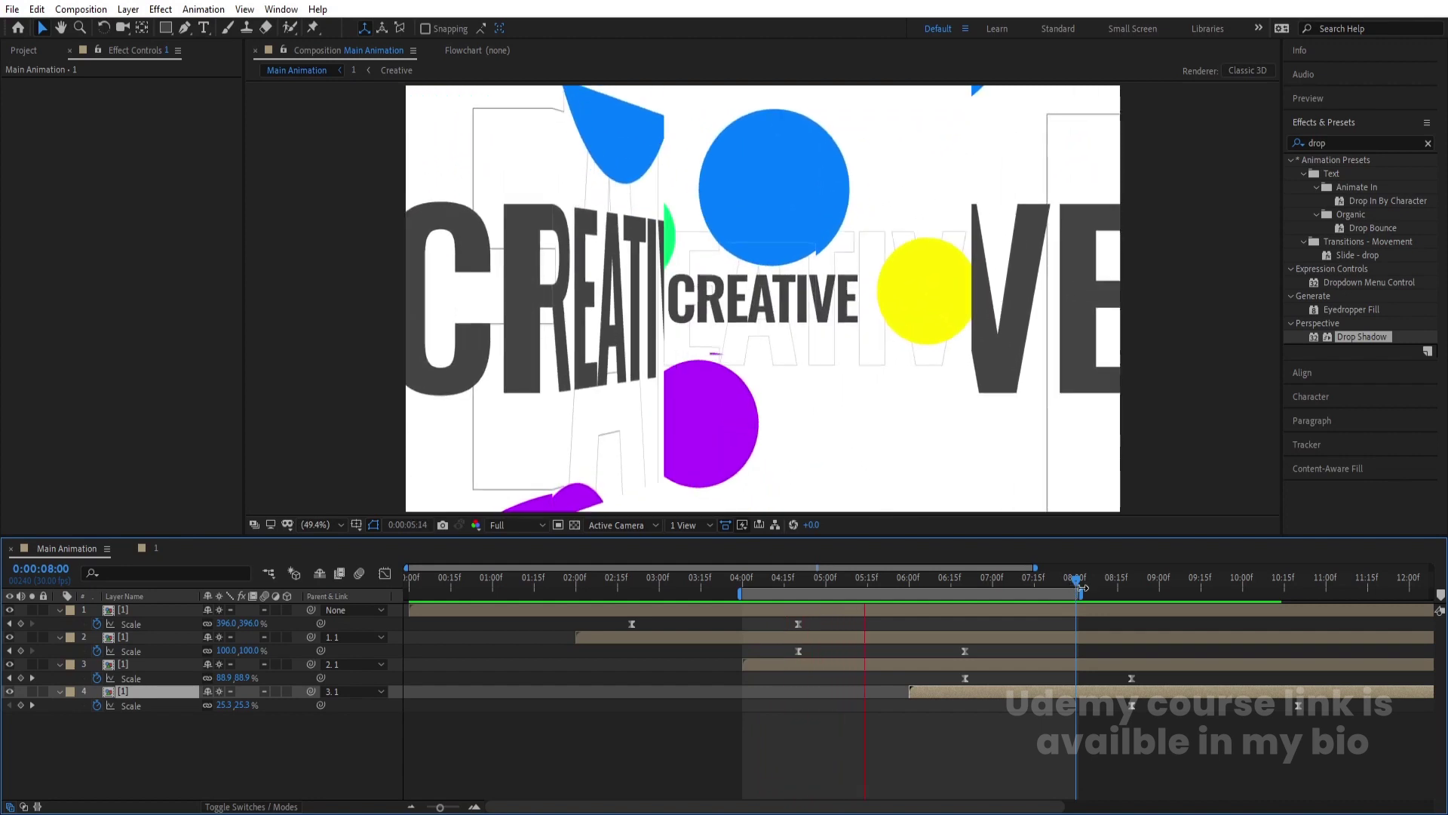